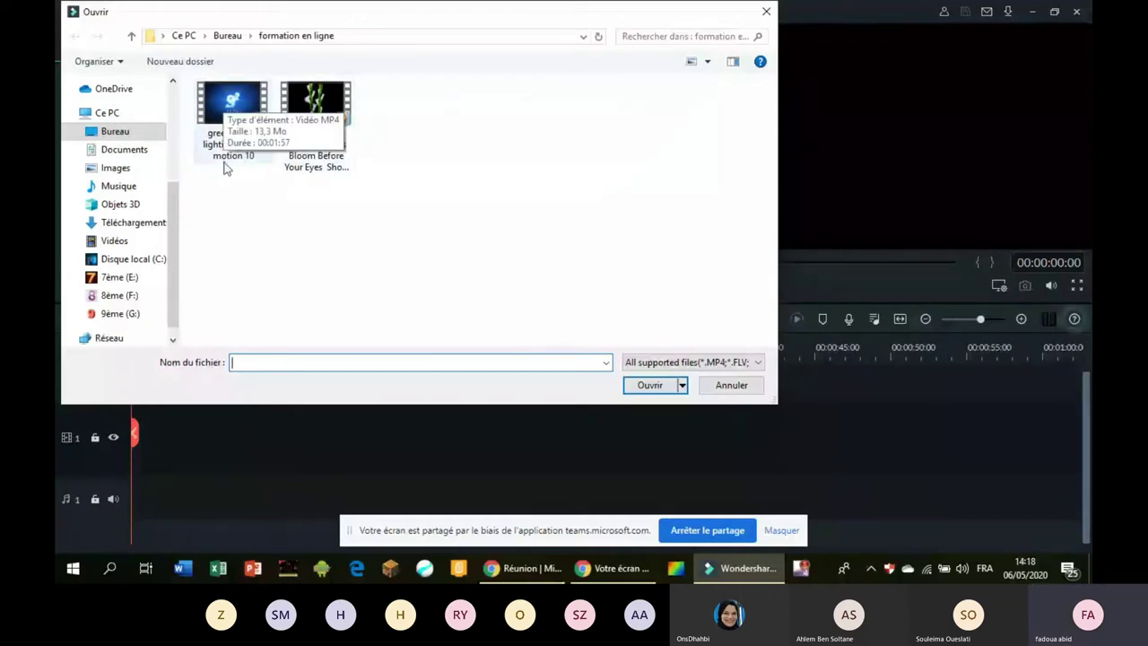
- Import both the green screen lighting effects video and the time-lapse flowers video from the formation en ligne folder
click(316, 116)
drag(333, 202, 256, 148)
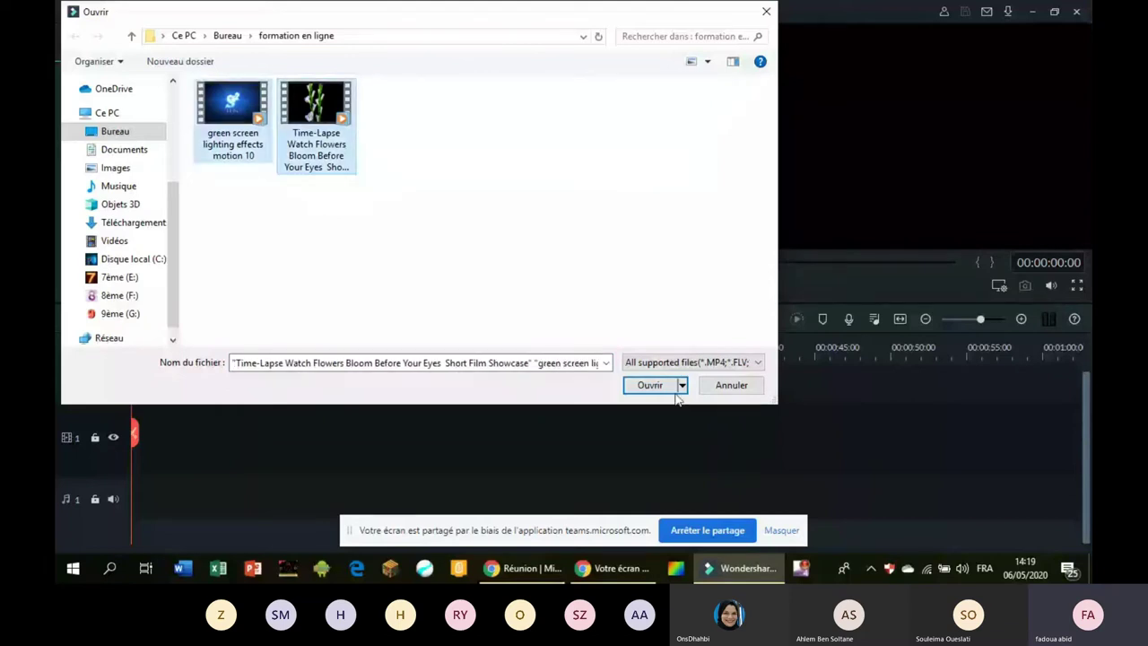
click(659, 386)
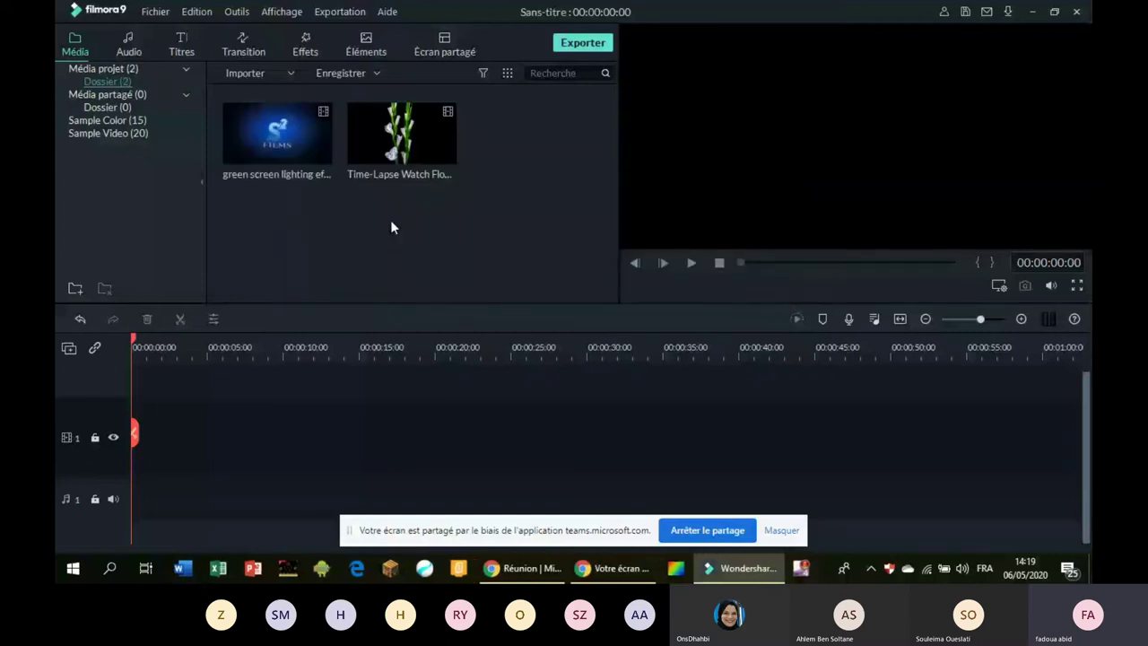
- Add the time-lapse flowers clip to the timeline and match the project settings to the media at 1920 x 1080 24fps
click(400, 136)
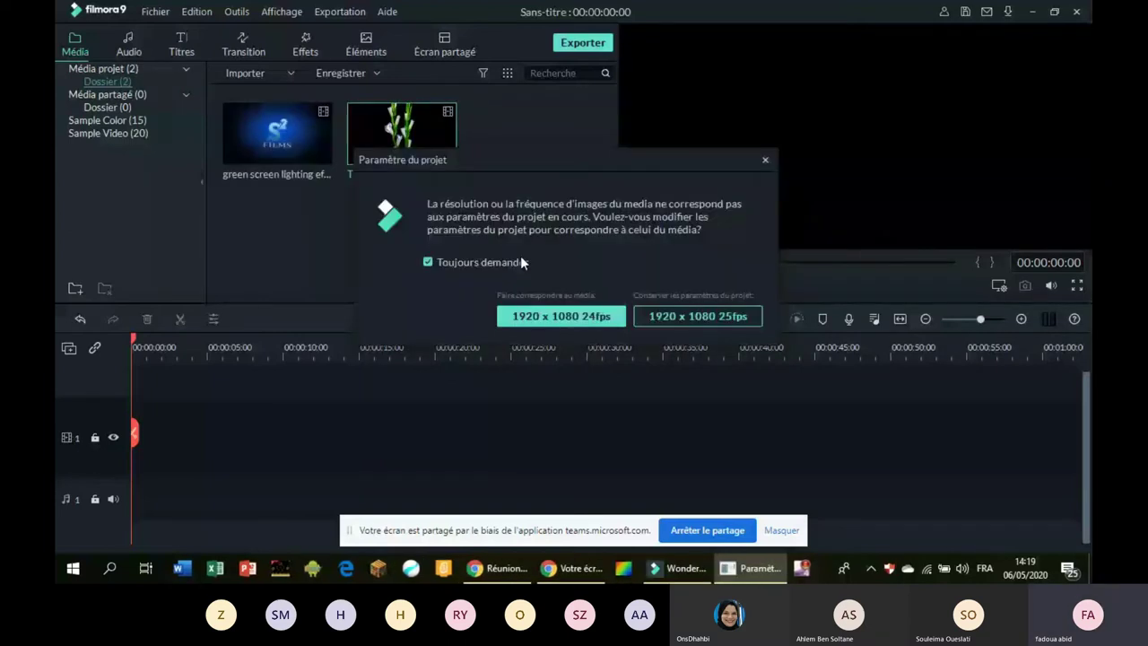
key(Return)
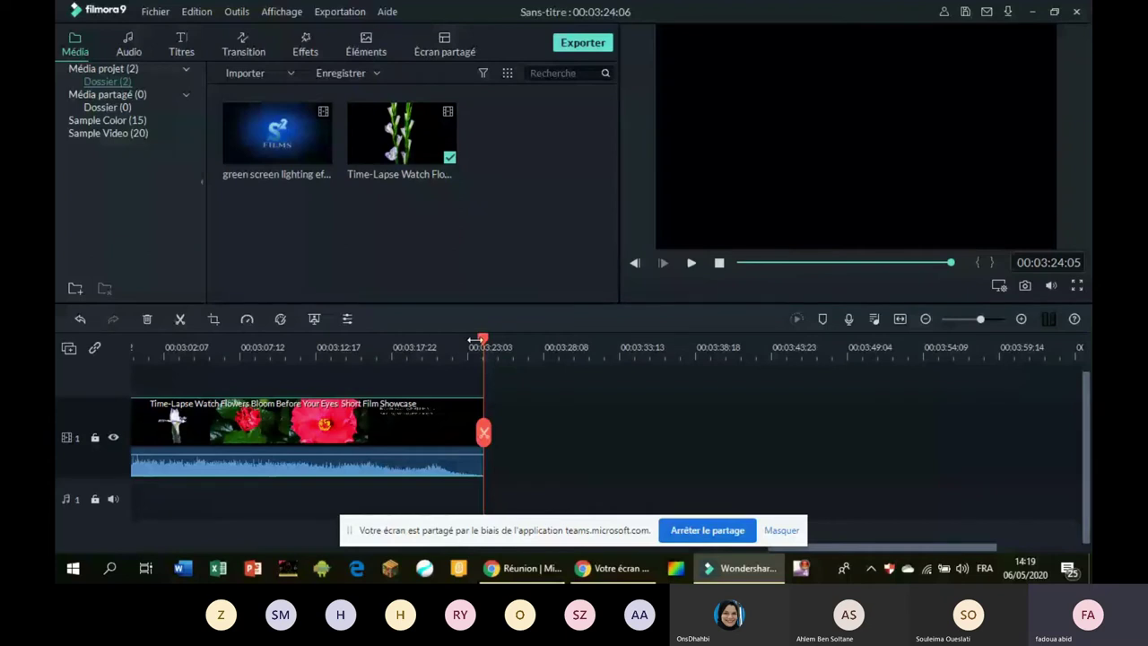
- Play back the ending of the flowers clip from about 00:03:00, then pause it
click(686, 266)
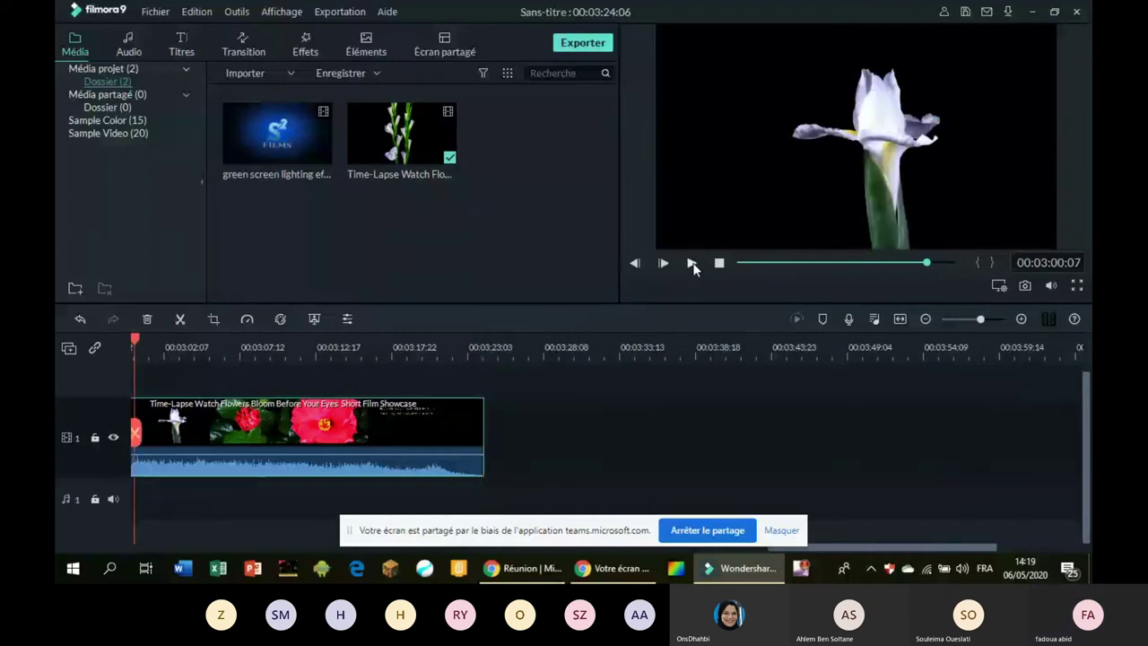
click(691, 262)
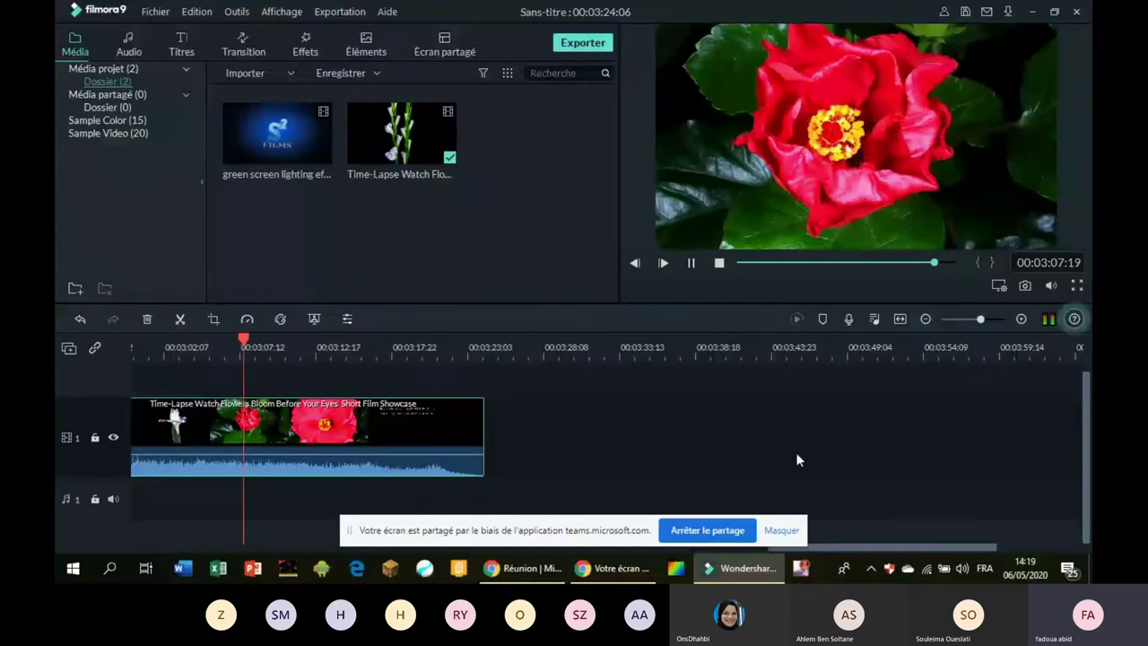
click(823, 159)
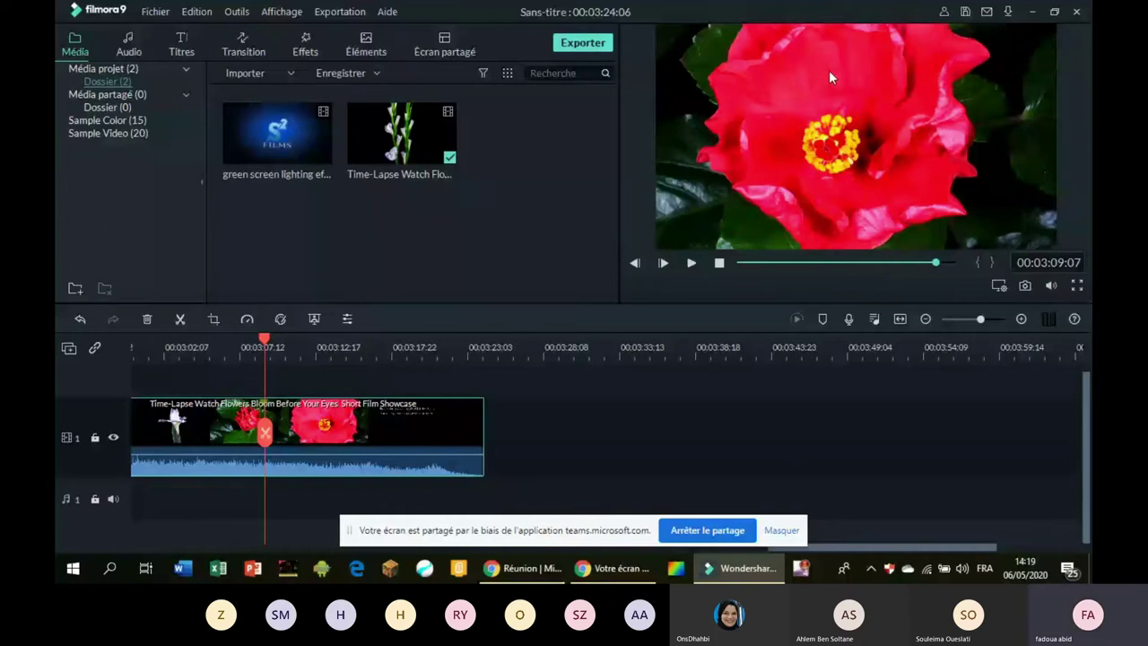
- Add a second video track and place the green screen lighting effects clip on it above the flowers track
click(70, 350)
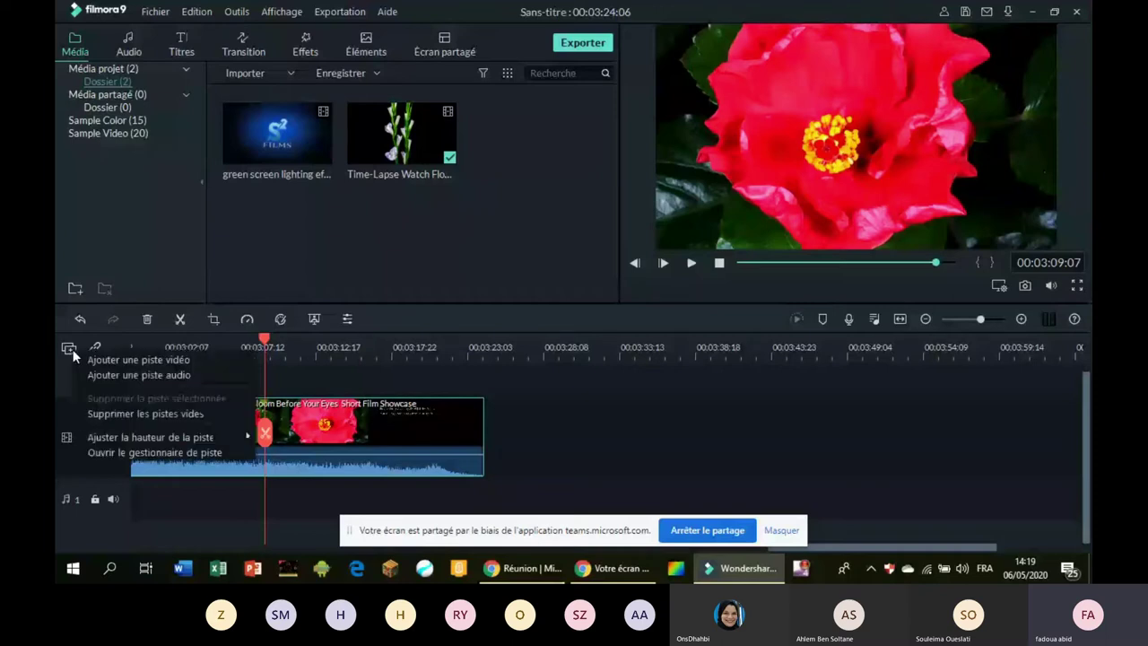
click(149, 362)
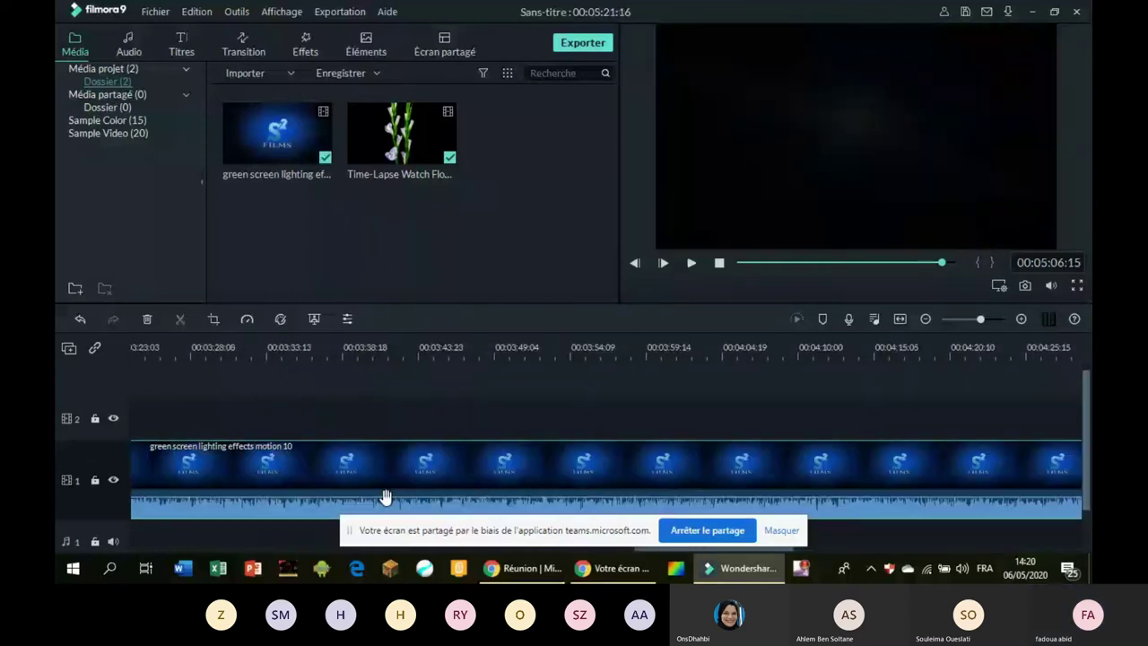
drag(981, 319, 966, 321)
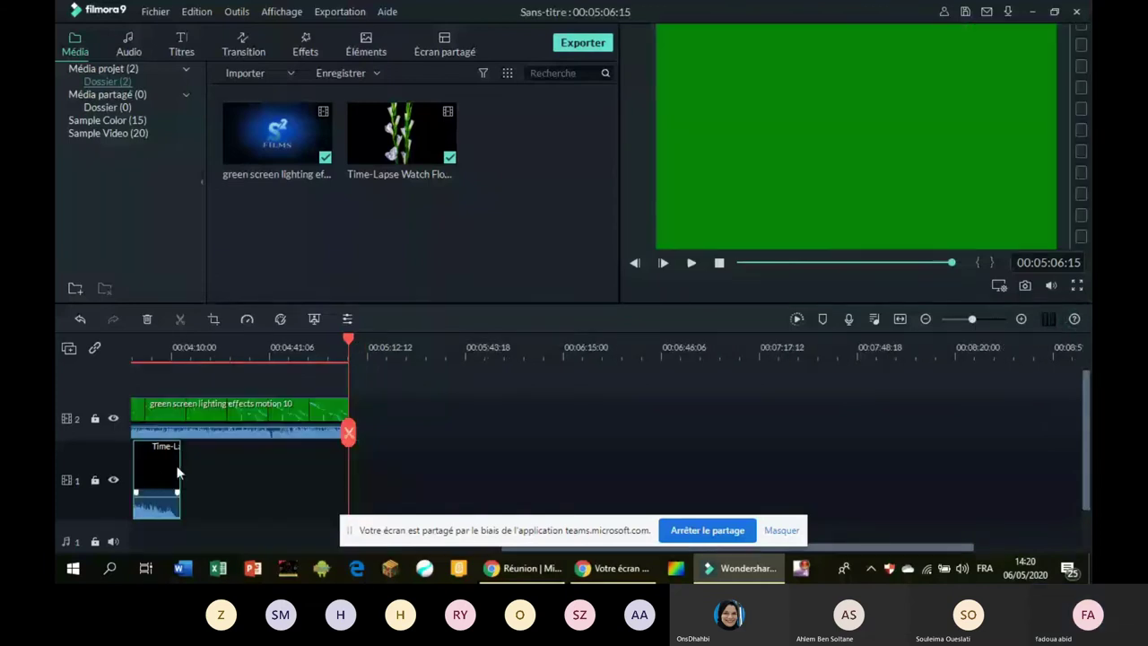
click(366, 471)
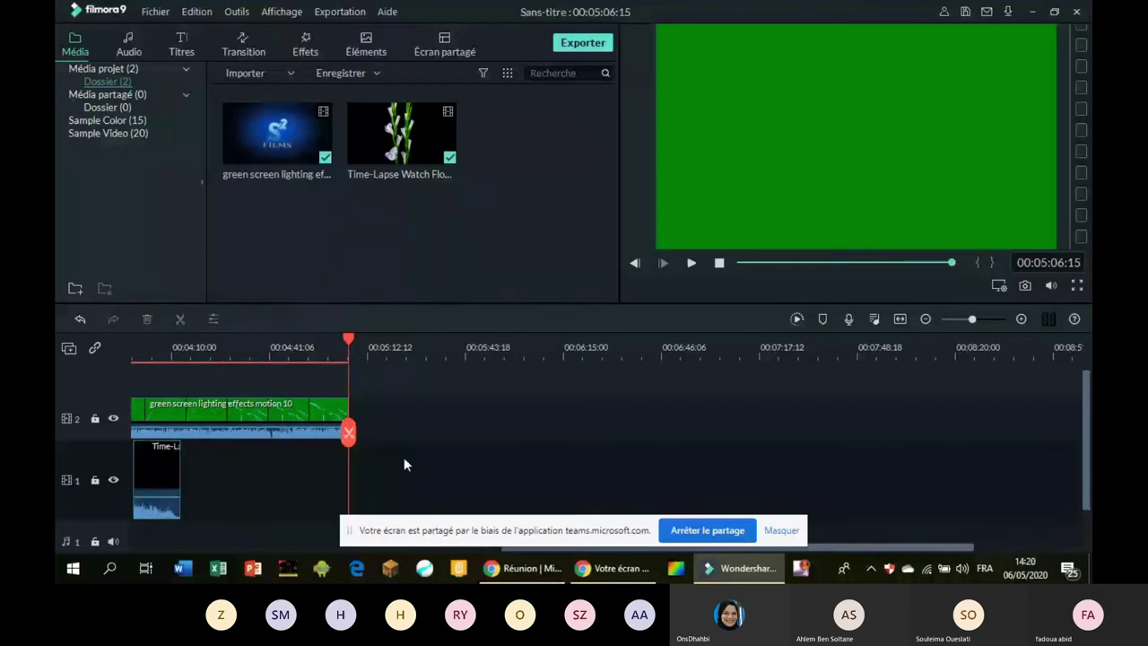
click(140, 415)
drag(349, 339, 104, 370)
mouse_move(297, 422)
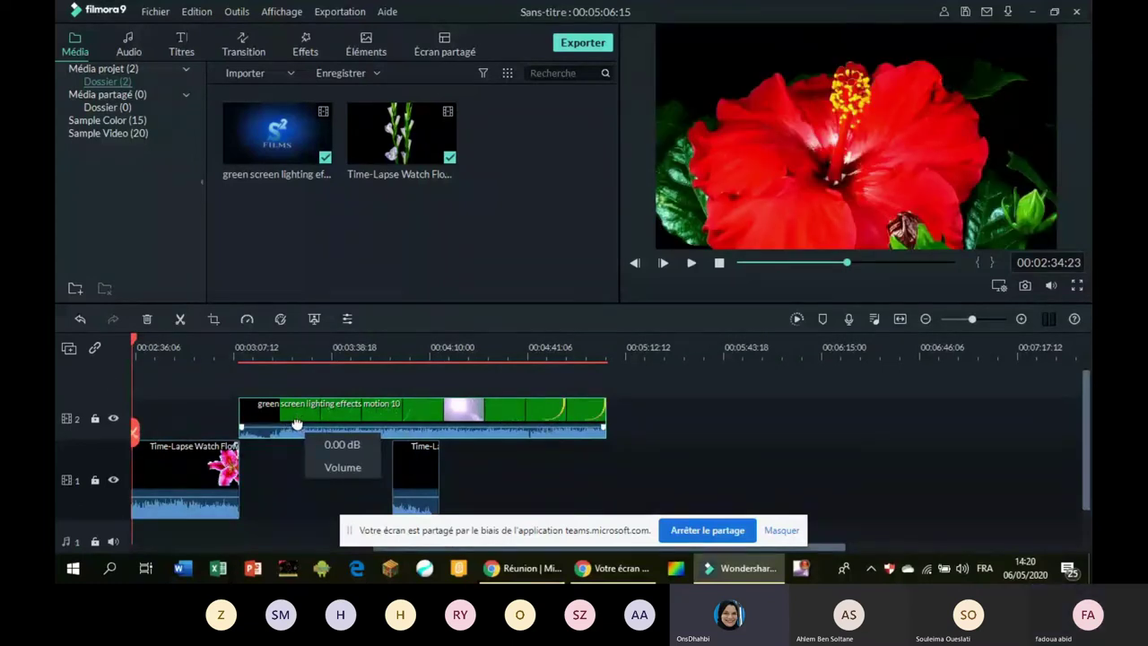
drag(298, 411, 190, 413)
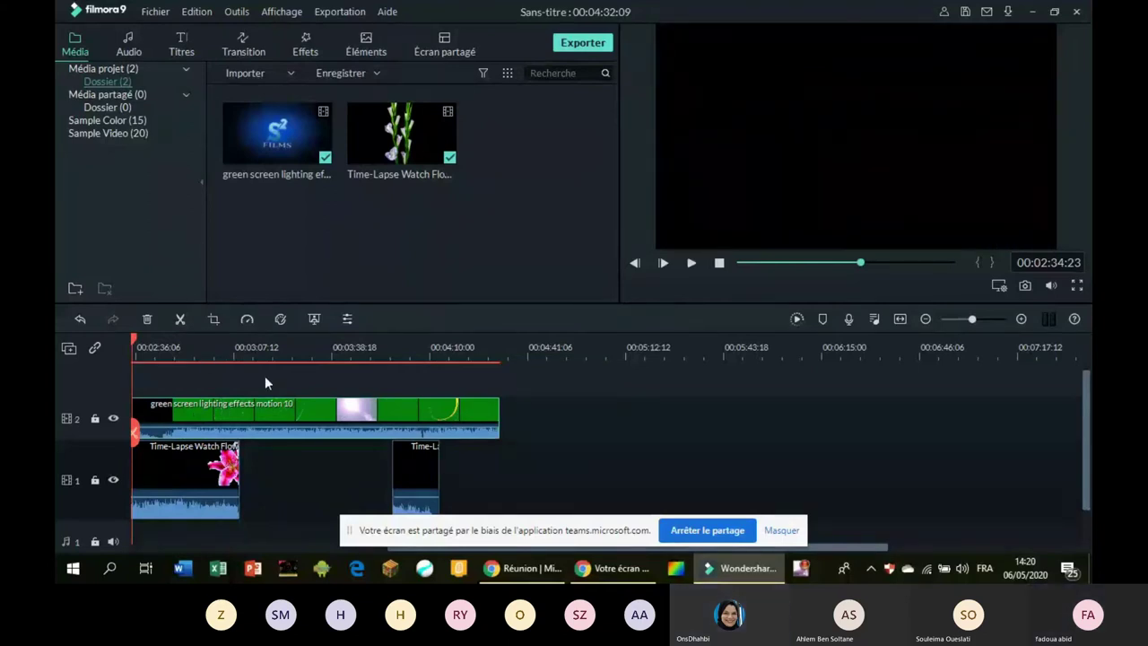
click(186, 355)
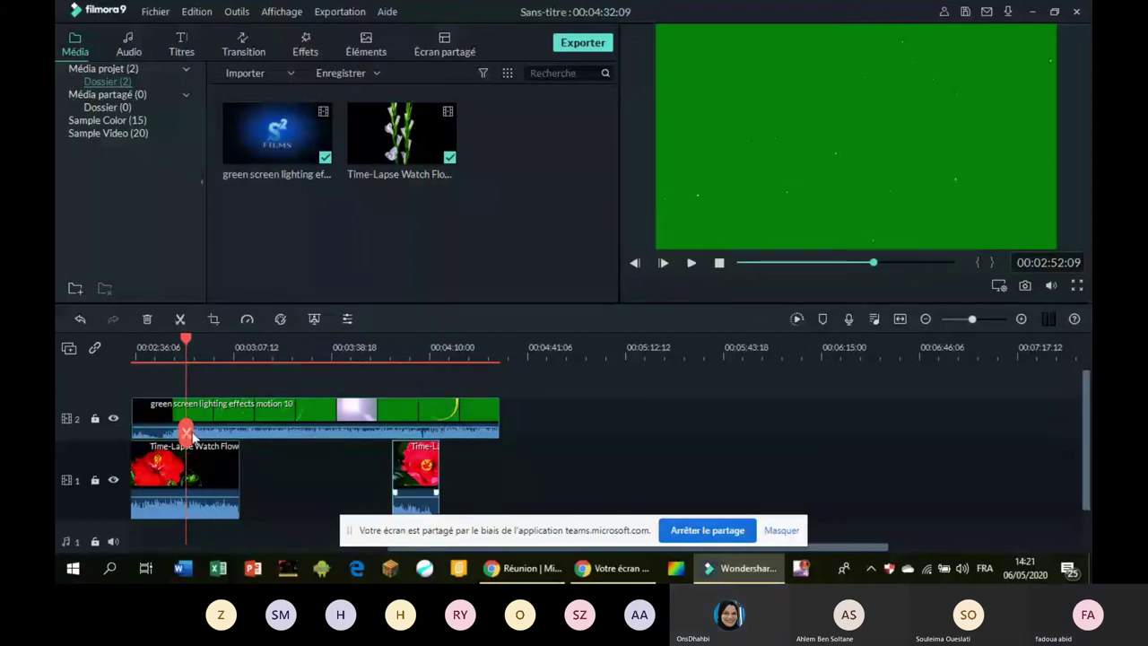
double_click(347, 471)
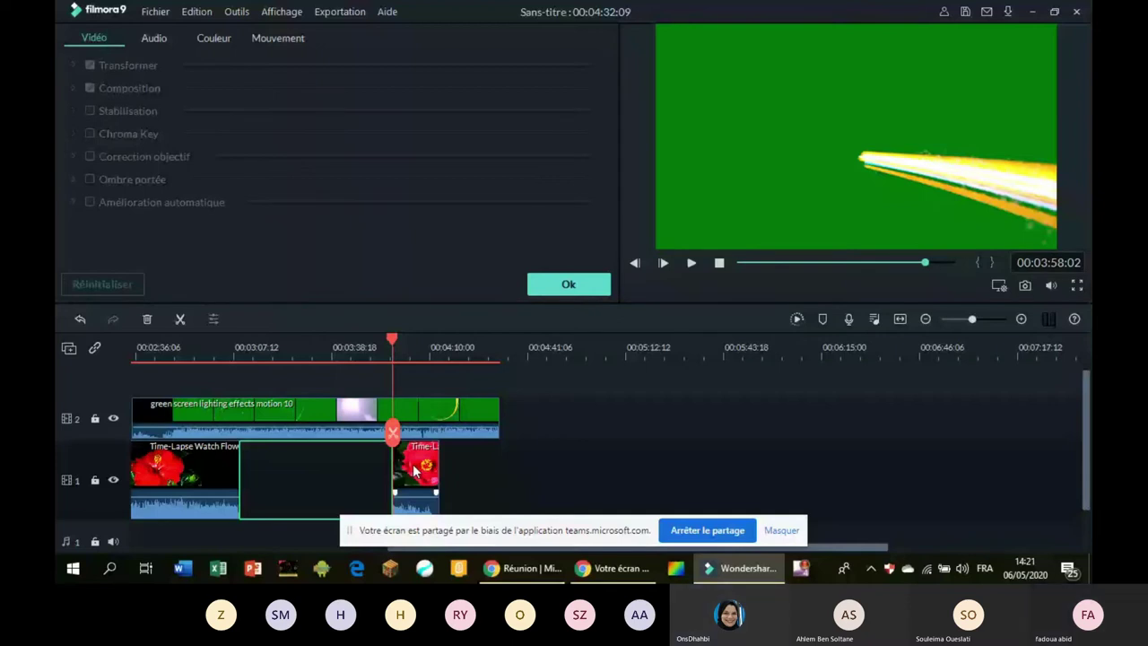
key(ctrl+z)
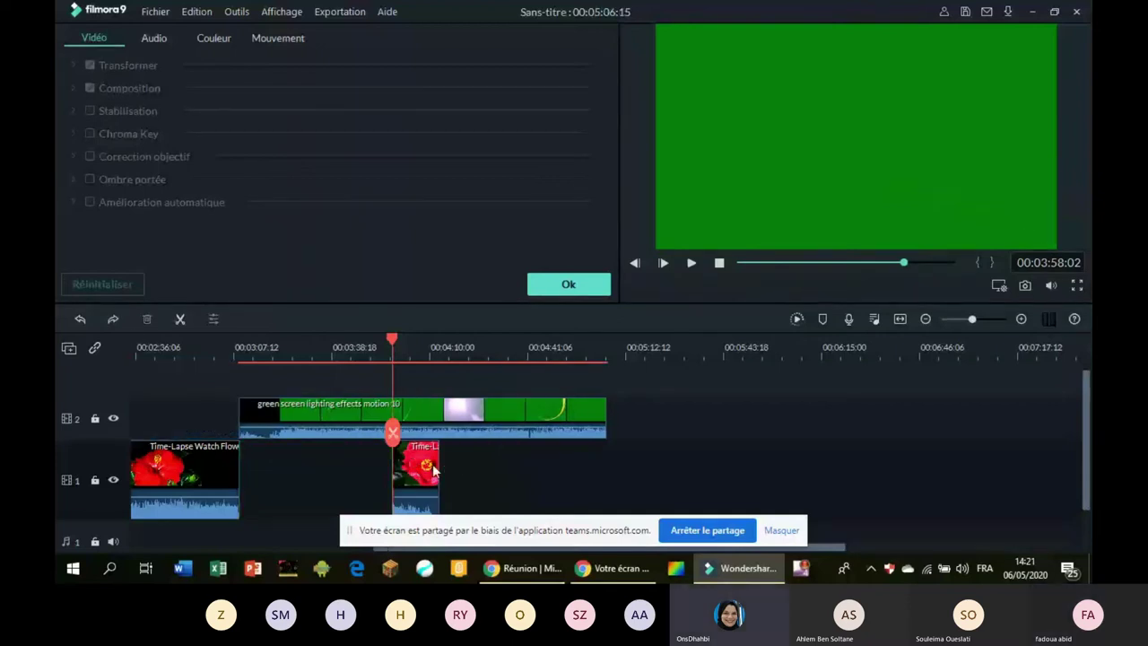
- Close the gap between the two flower clips and shift the green screen clip earlier so it overlaps them
click(405, 440)
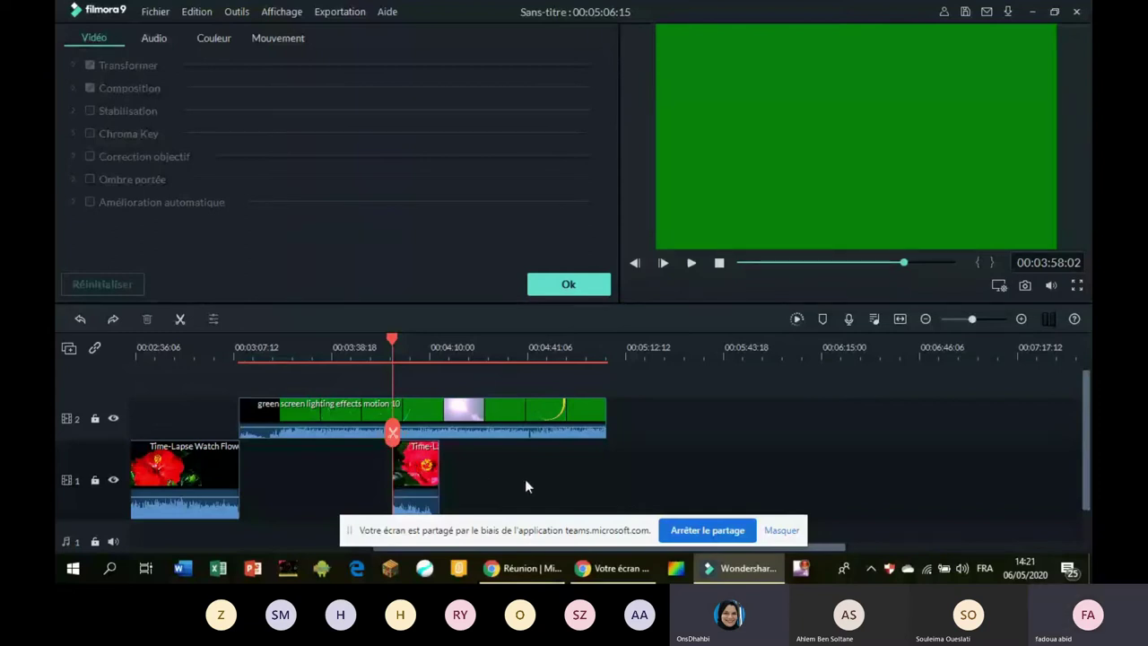
drag(417, 477, 260, 470)
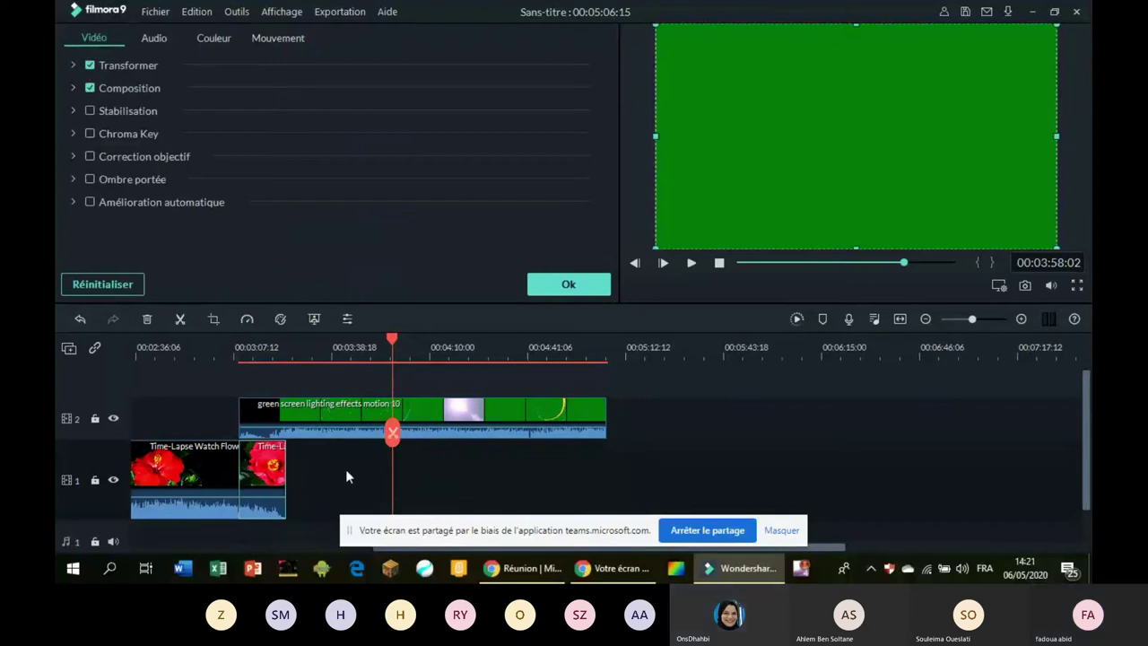
drag(267, 411, 150, 407)
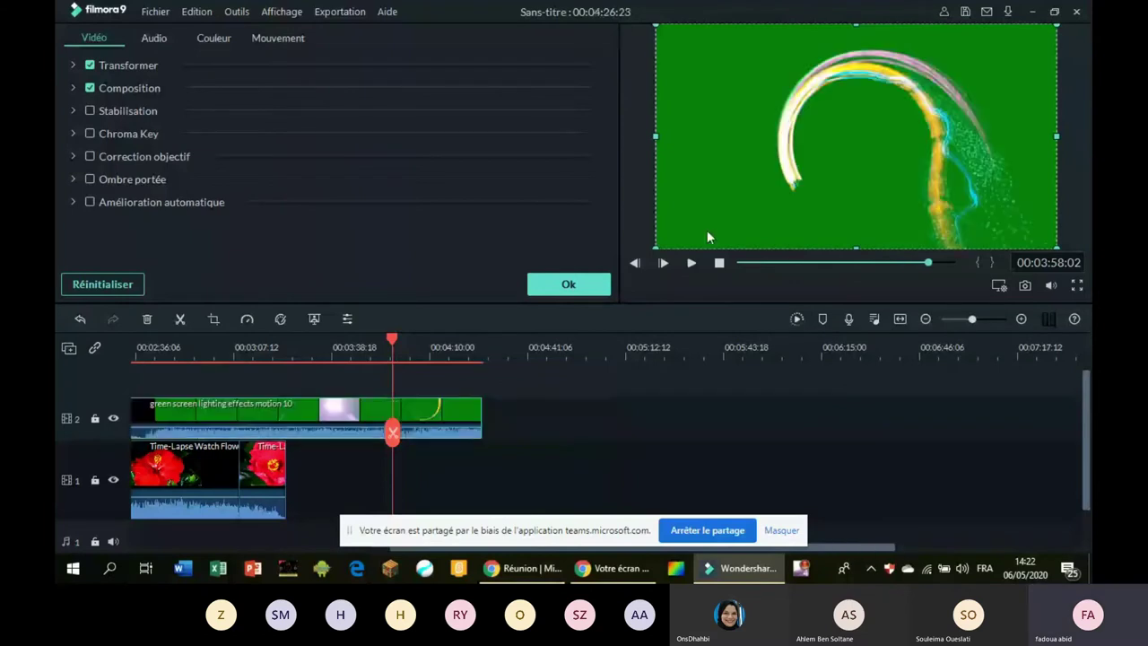
- Hide the flowers track and play back the green screen clip alone, then rewind to about 00:01:23
click(114, 481)
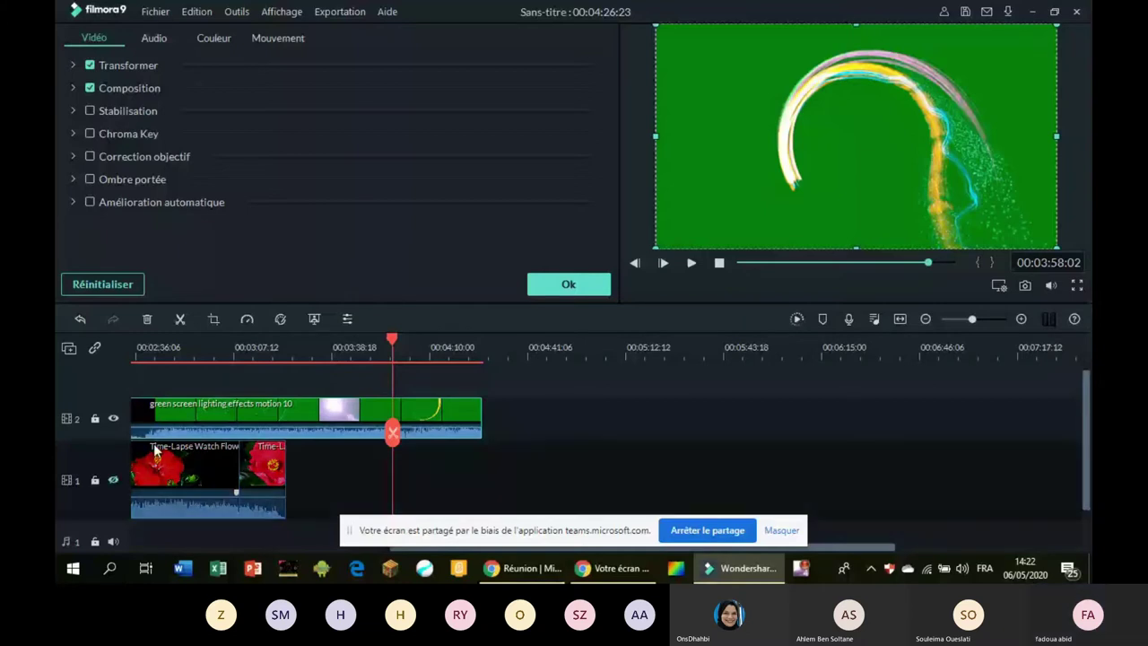
click(691, 263)
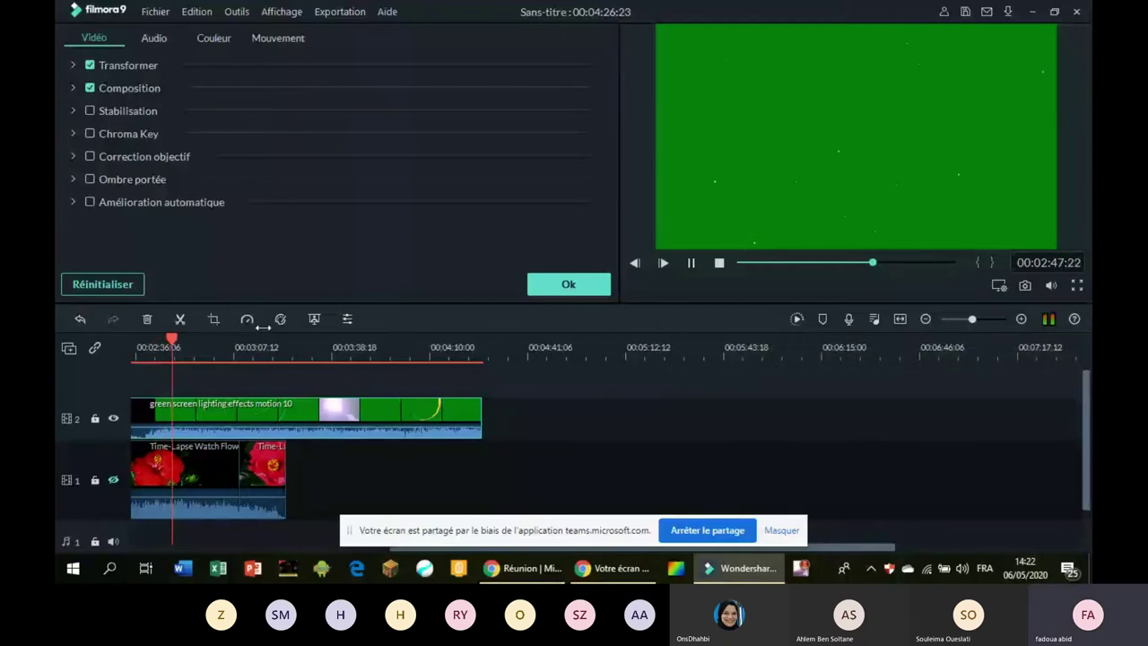
drag(857, 262, 806, 262)
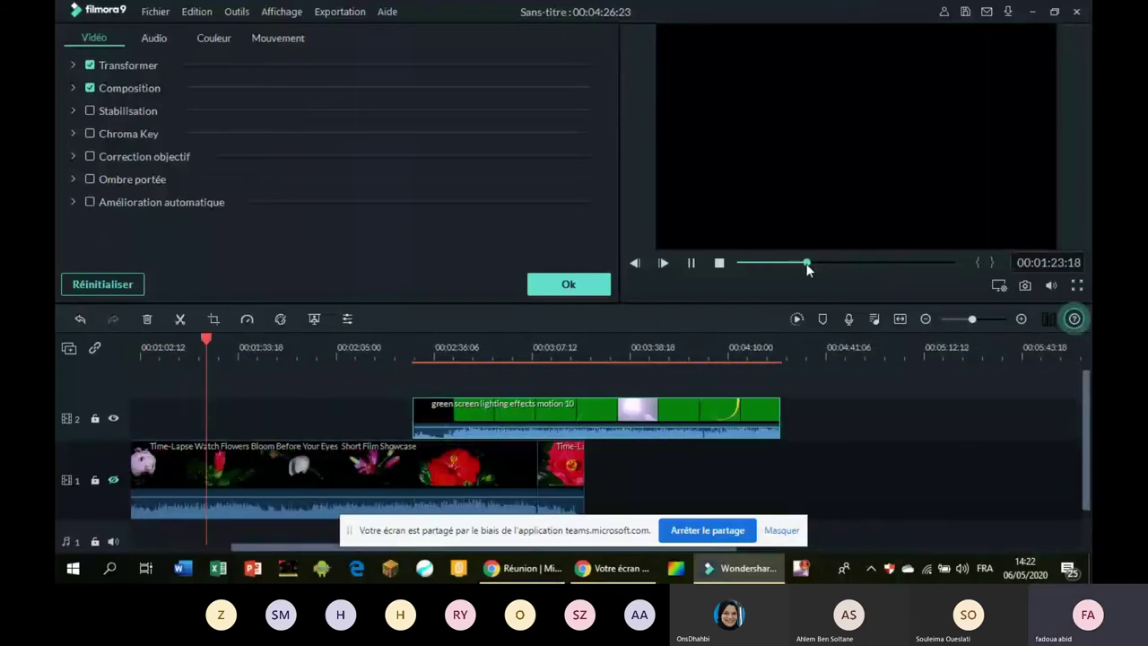
- Pause playback, move the green screen clip to start at about the one-minute mark over the flowers clip, and play it
click(405, 404)
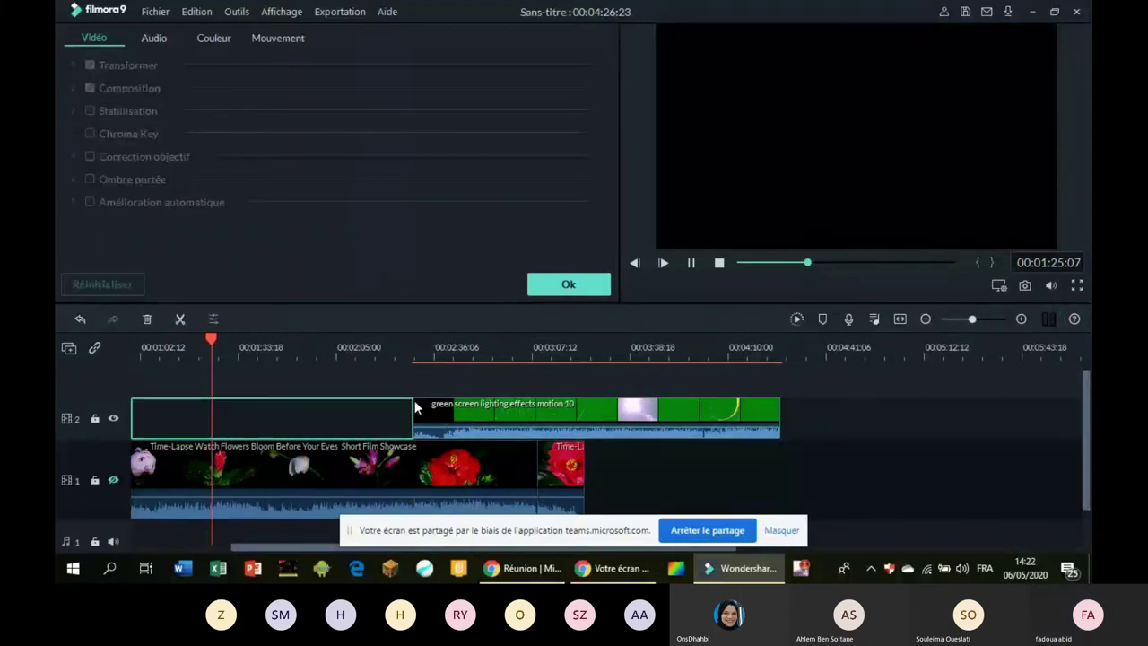
click(691, 262)
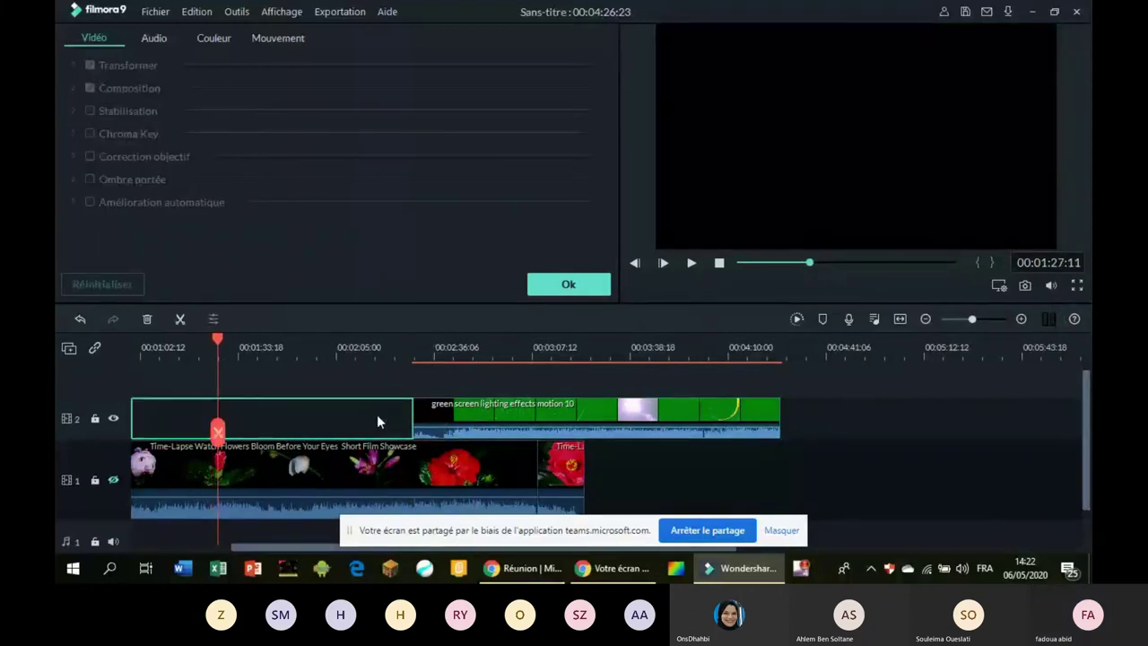
click(426, 406)
drag(426, 406, 150, 407)
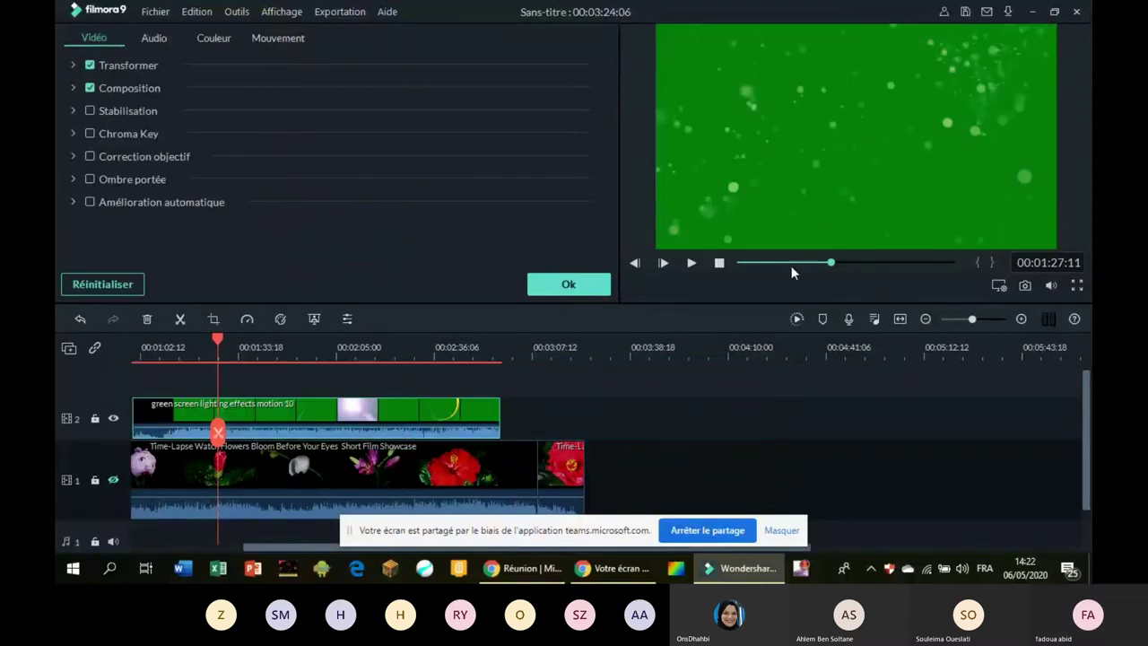
click(695, 261)
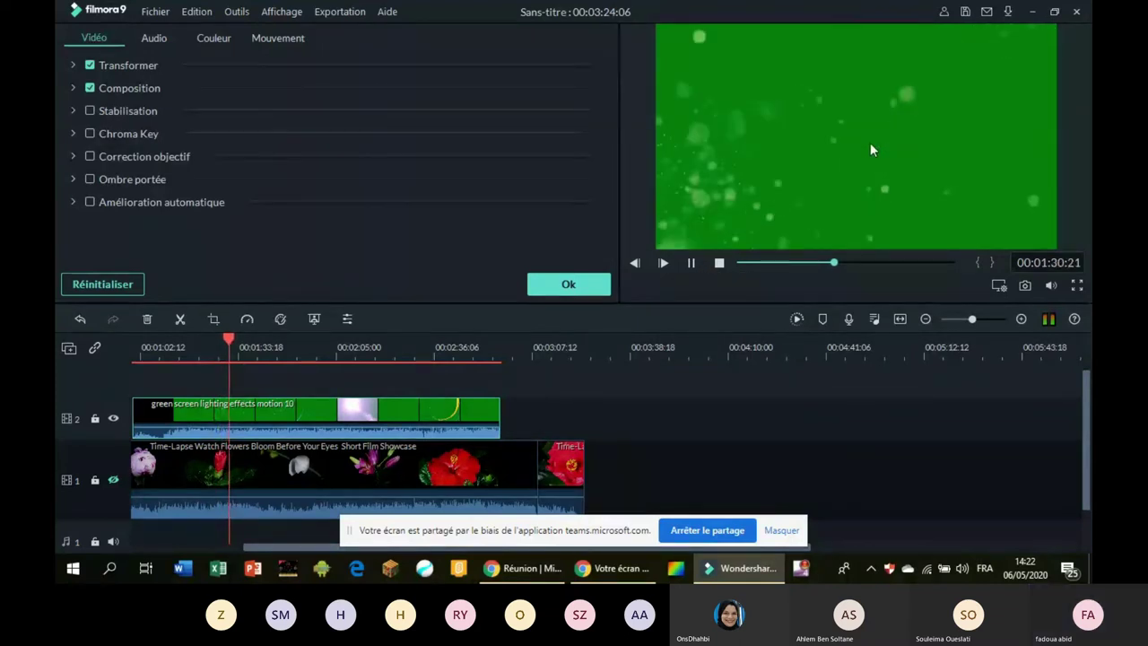
- Hide the green screen track, show the flowers track again and play back the flowers alone
click(114, 419)
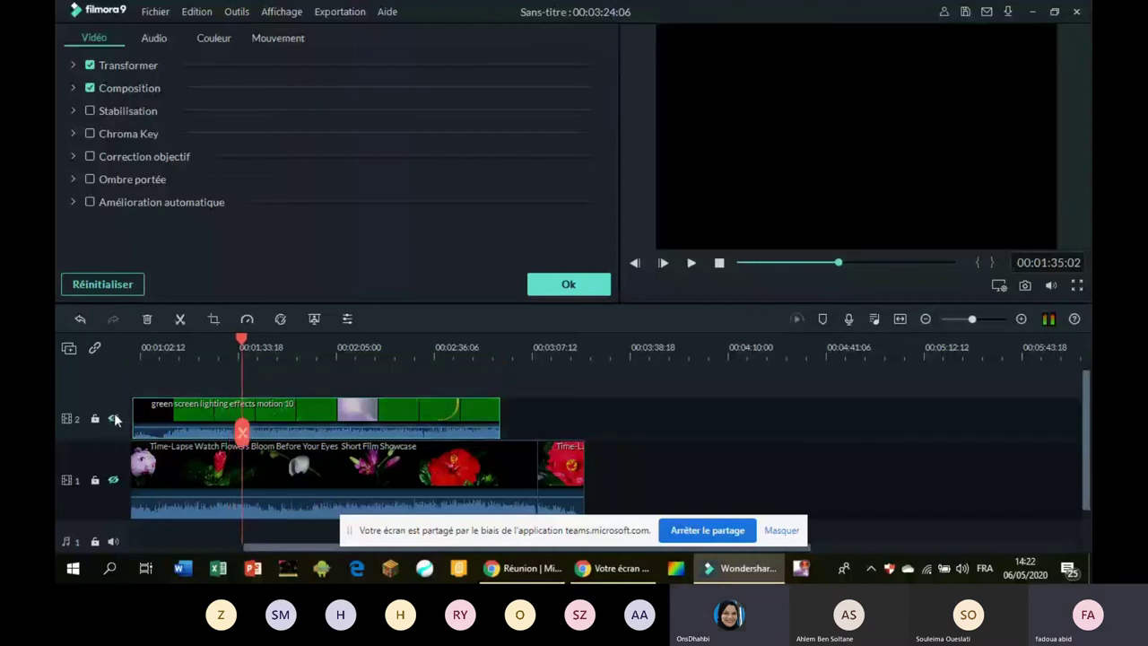
click(115, 418)
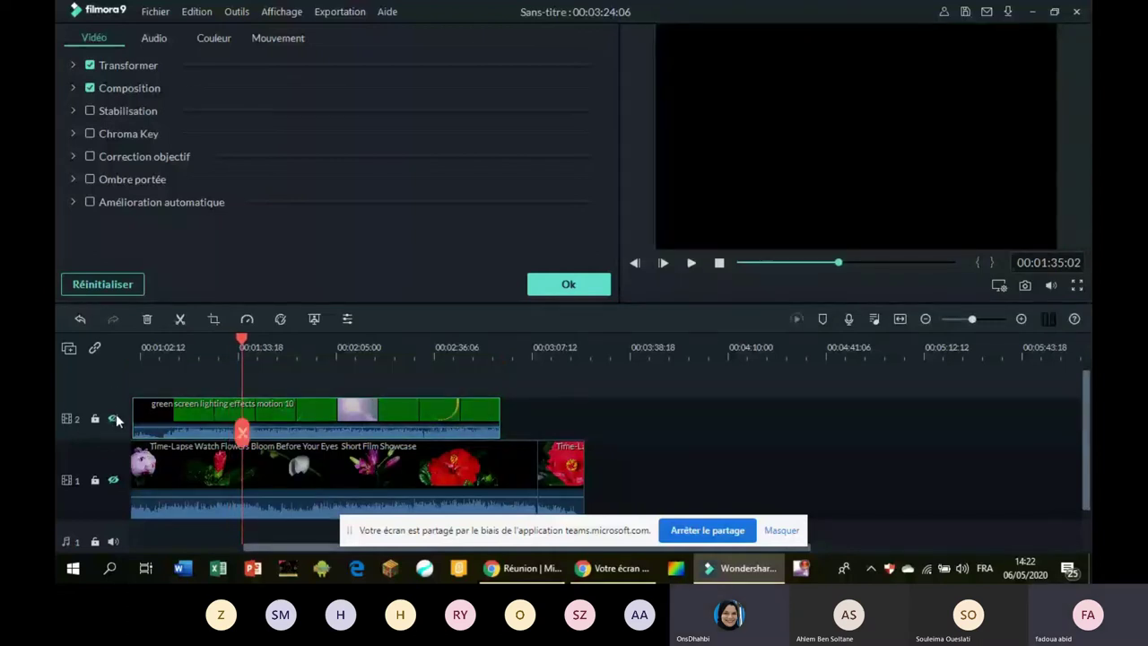
click(112, 482)
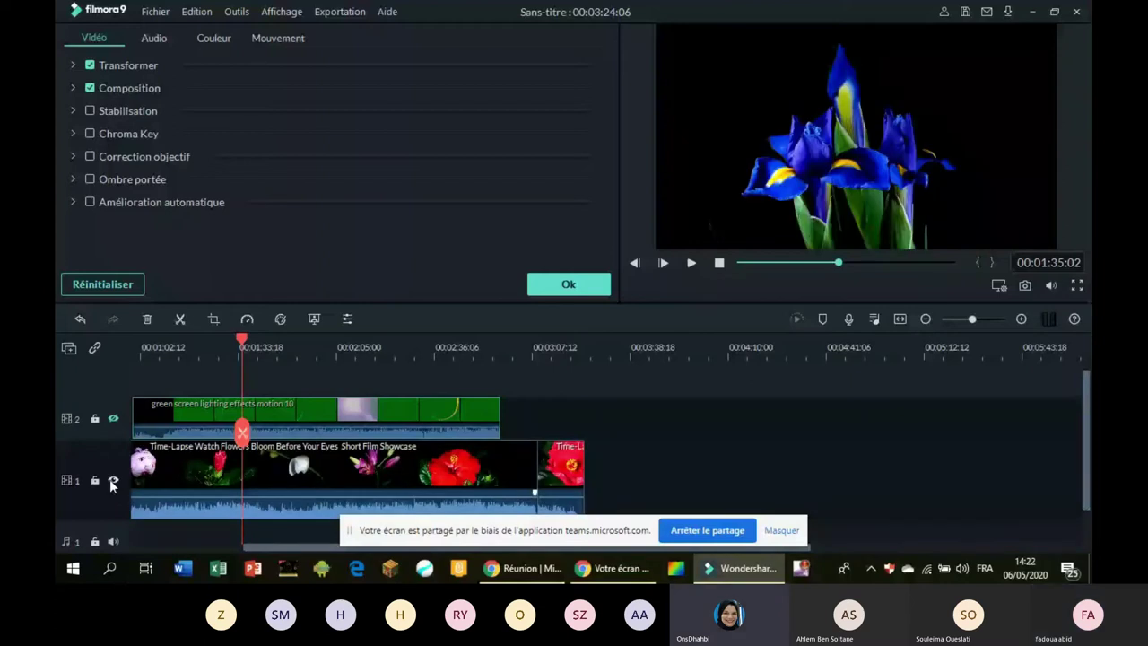
click(688, 263)
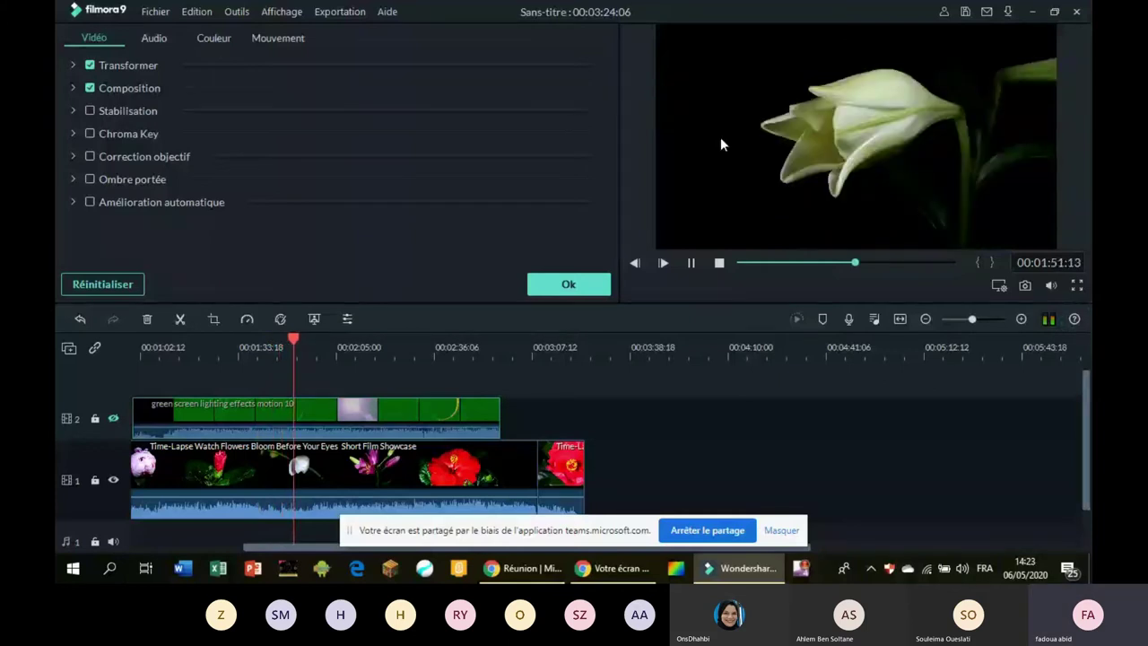
- Make both video tracks visible and play back the overlaid result
click(117, 482)
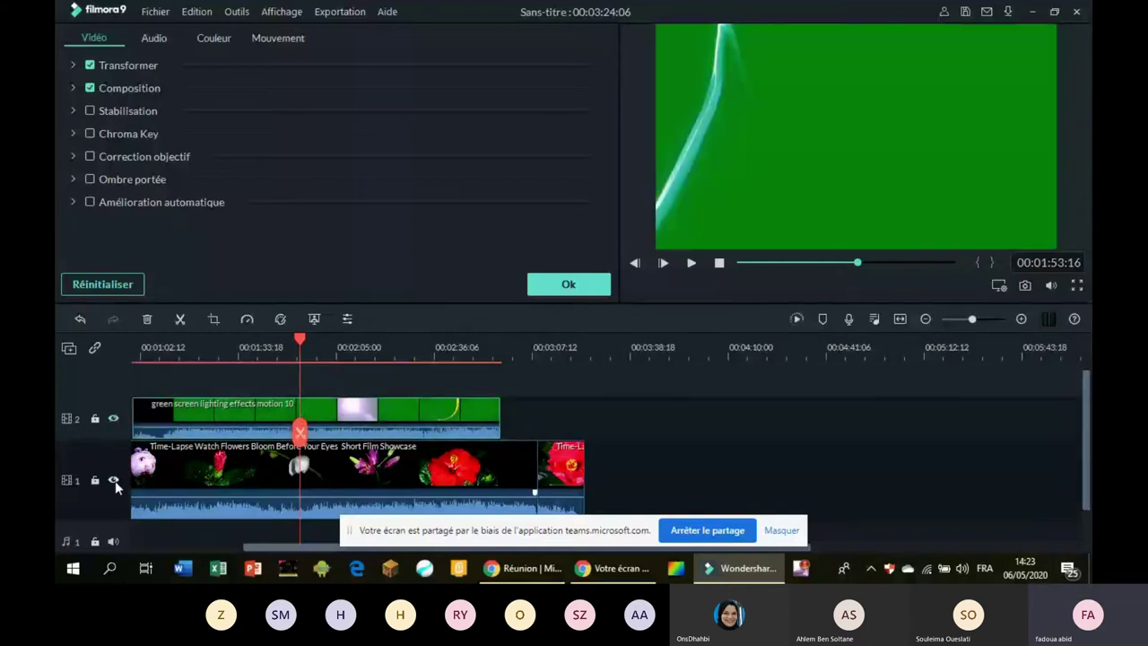
click(691, 261)
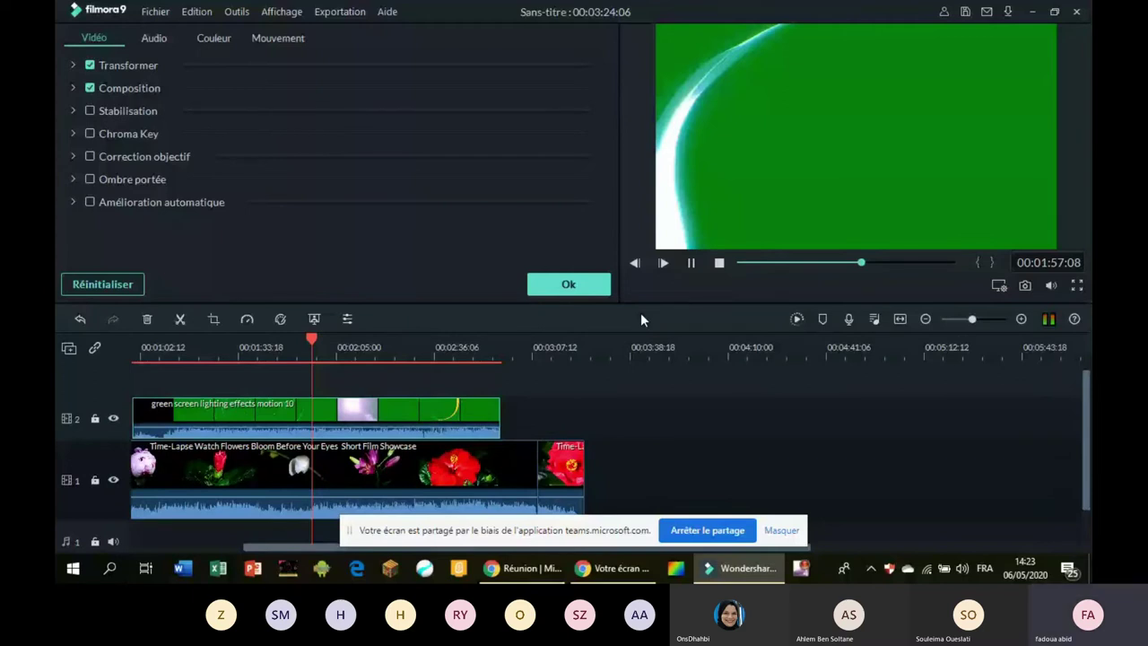
- Apply the green screen (Chroma Key) effect to the lighting effects clip with its default settings and close its properties
right_click(396, 410)
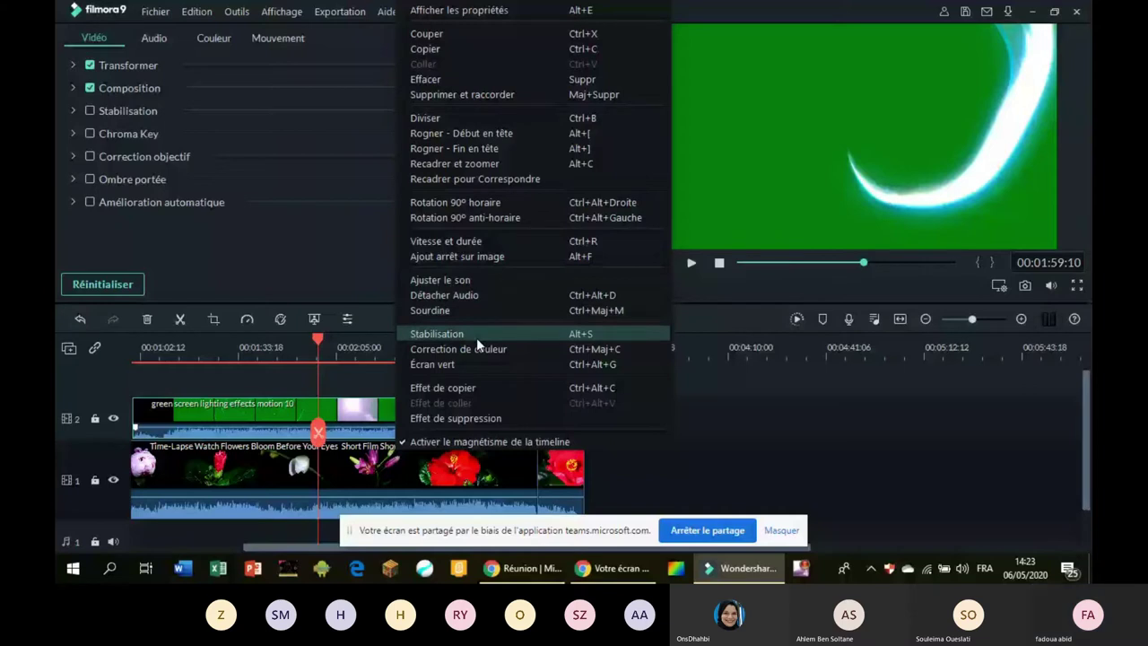
click(433, 366)
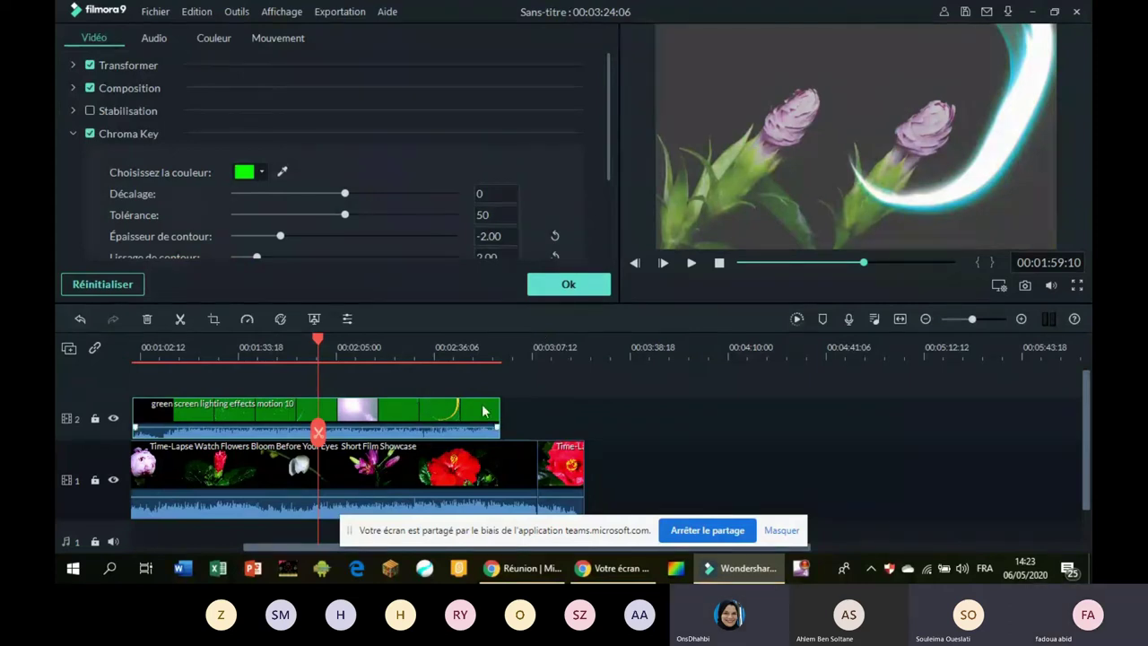
click(597, 421)
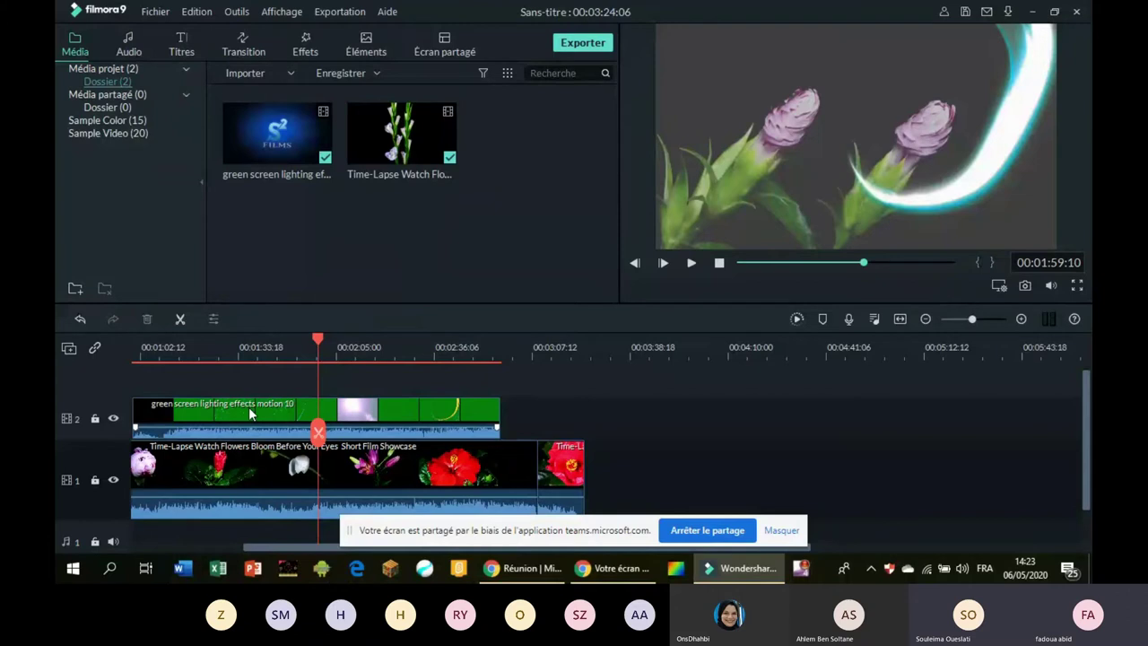
- Reopen the green screen clip's Chroma Key settings to review the key colour and sliders, and close them with no changes
right_click(397, 411)
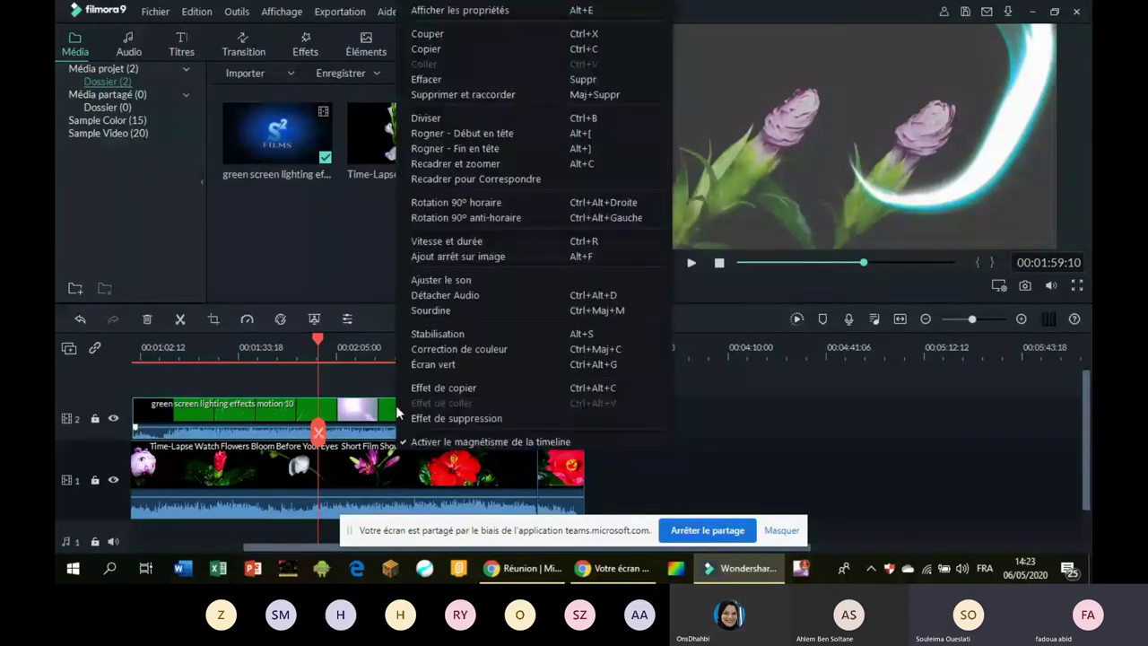
click(434, 365)
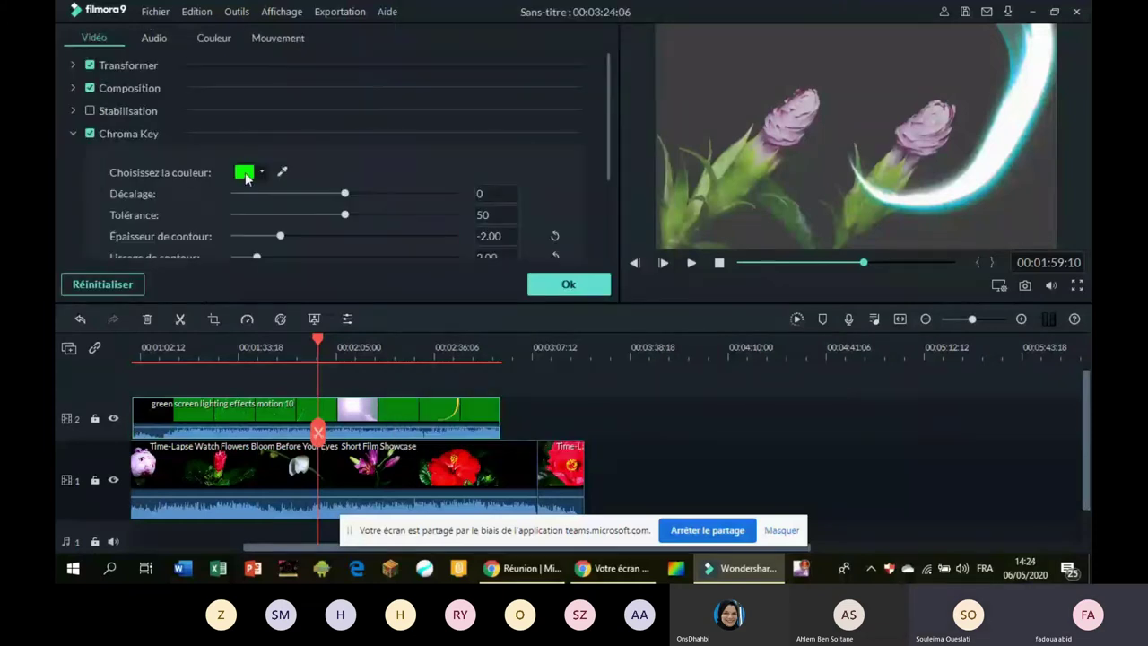
click(565, 285)
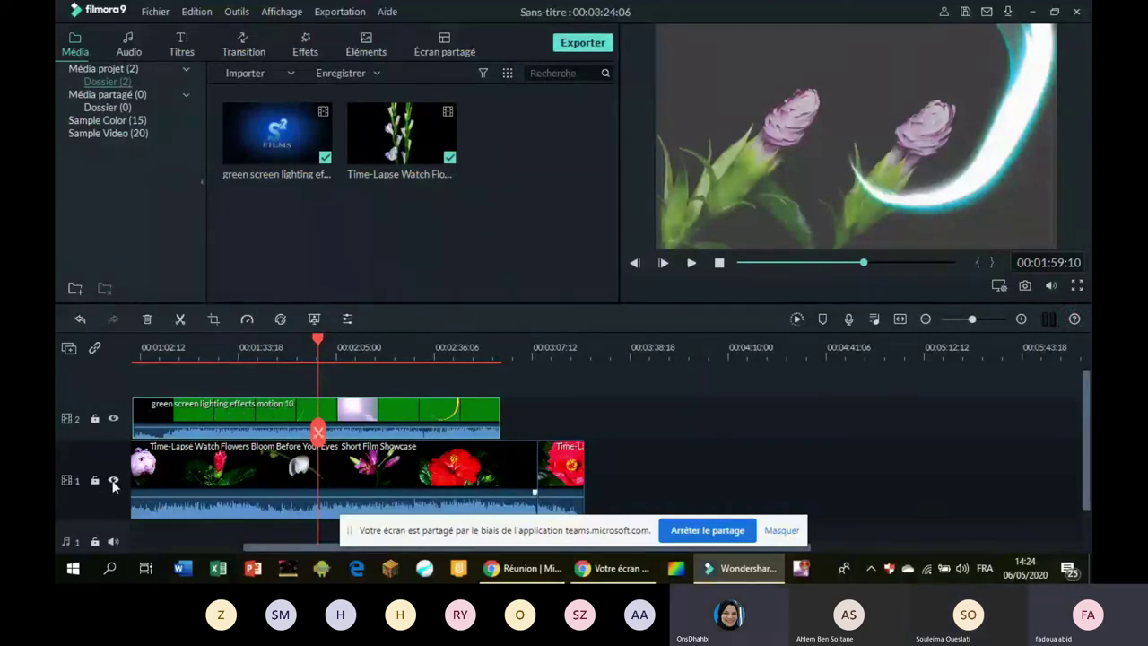
- Hide the flowers track and play back the keyed lighting effects alone, restarting from about 00:01:33
click(113, 481)
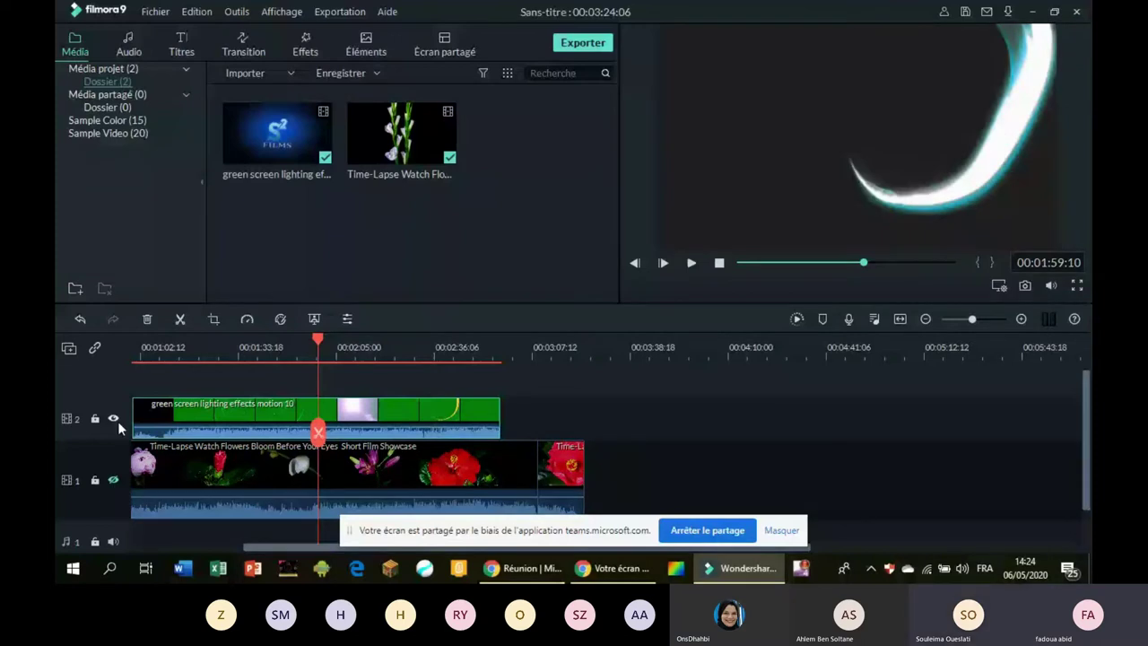
key(space)
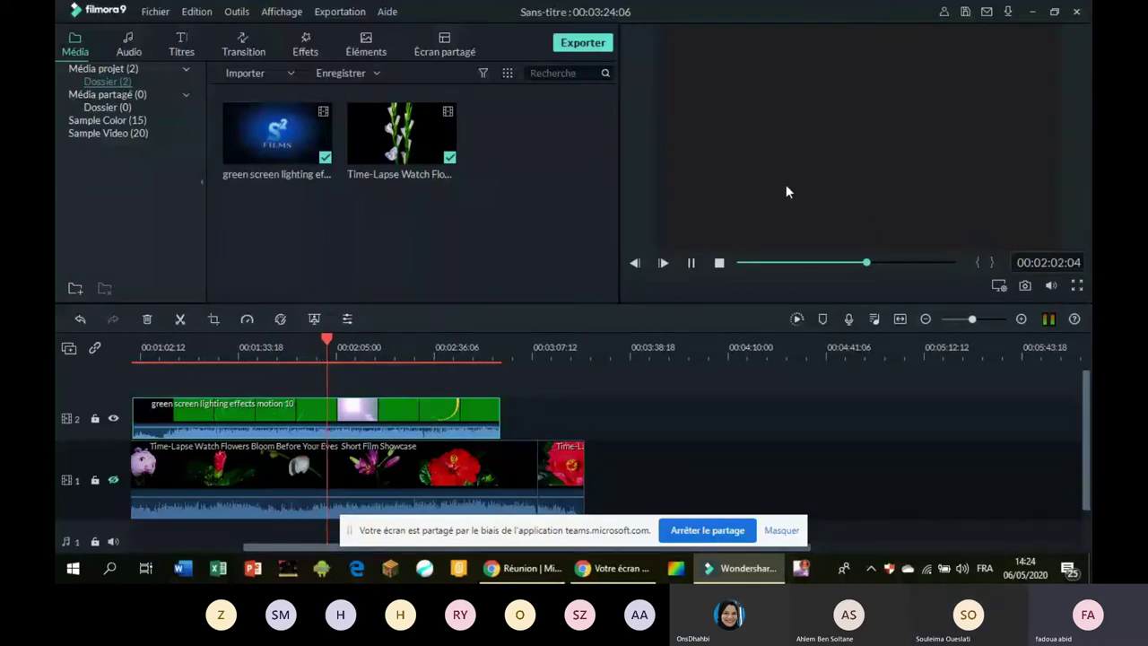
click(690, 263)
drag(334, 341, 235, 348)
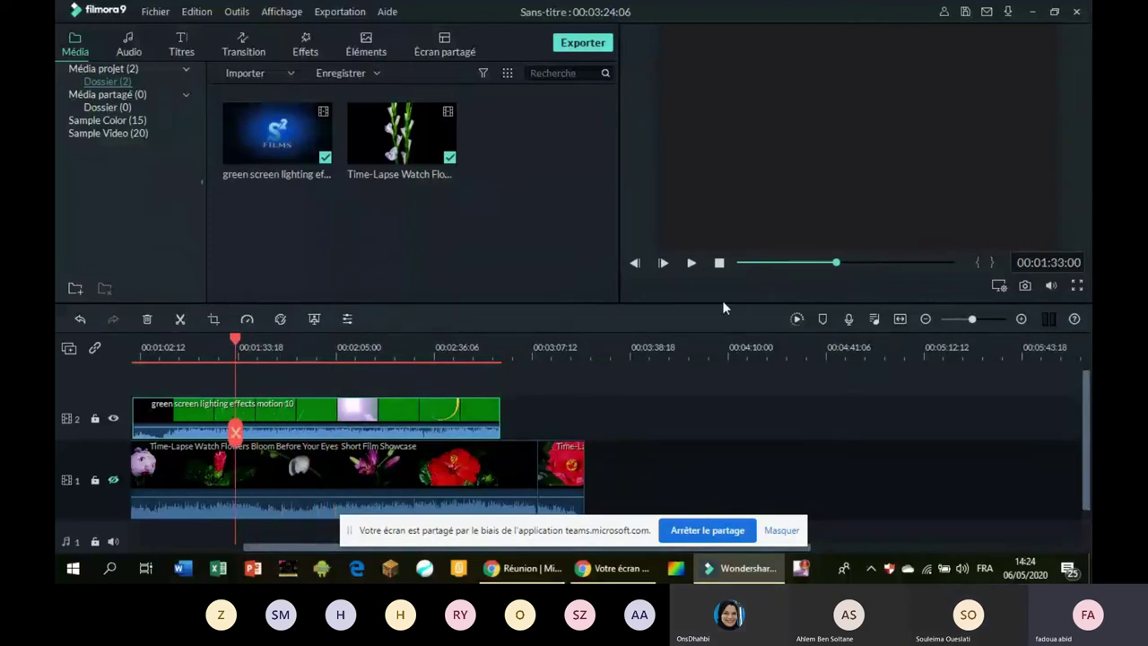
click(691, 262)
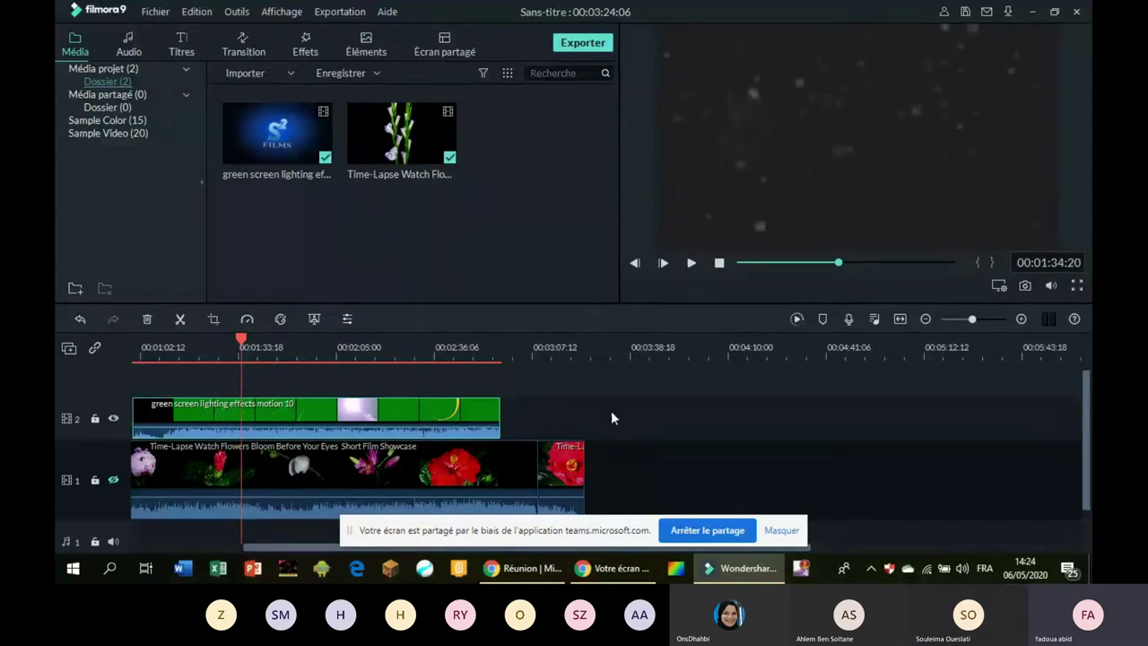
- Show the flowers track again and play back the lighting effects overlaid on the flowers, pausing at about 00:01:59
click(114, 480)
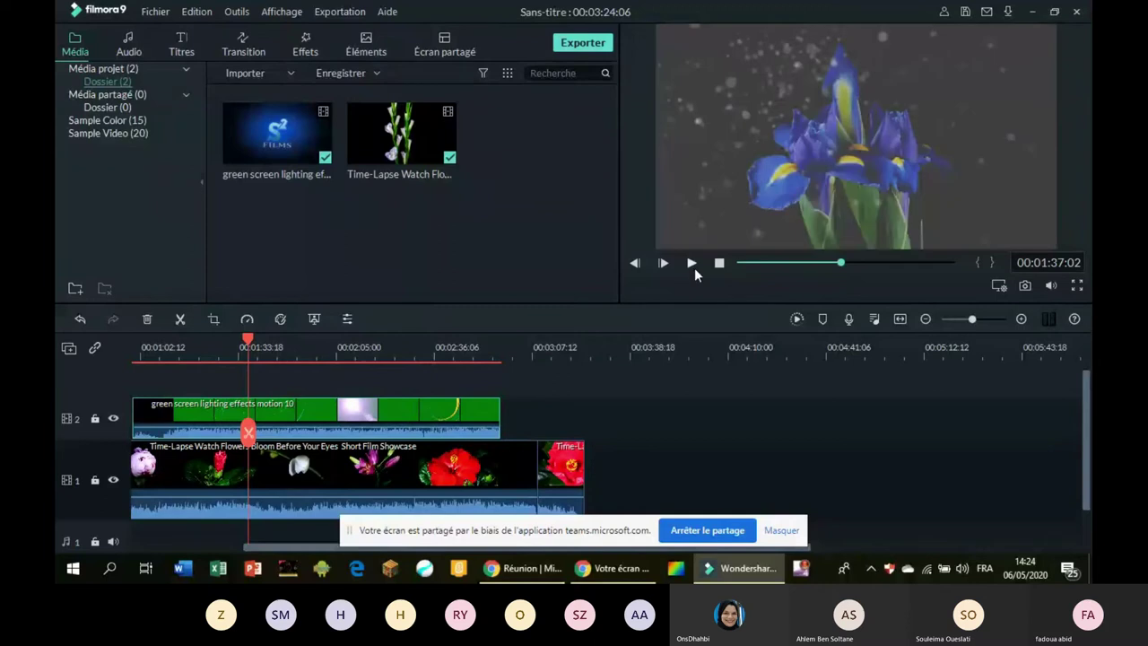
click(693, 264)
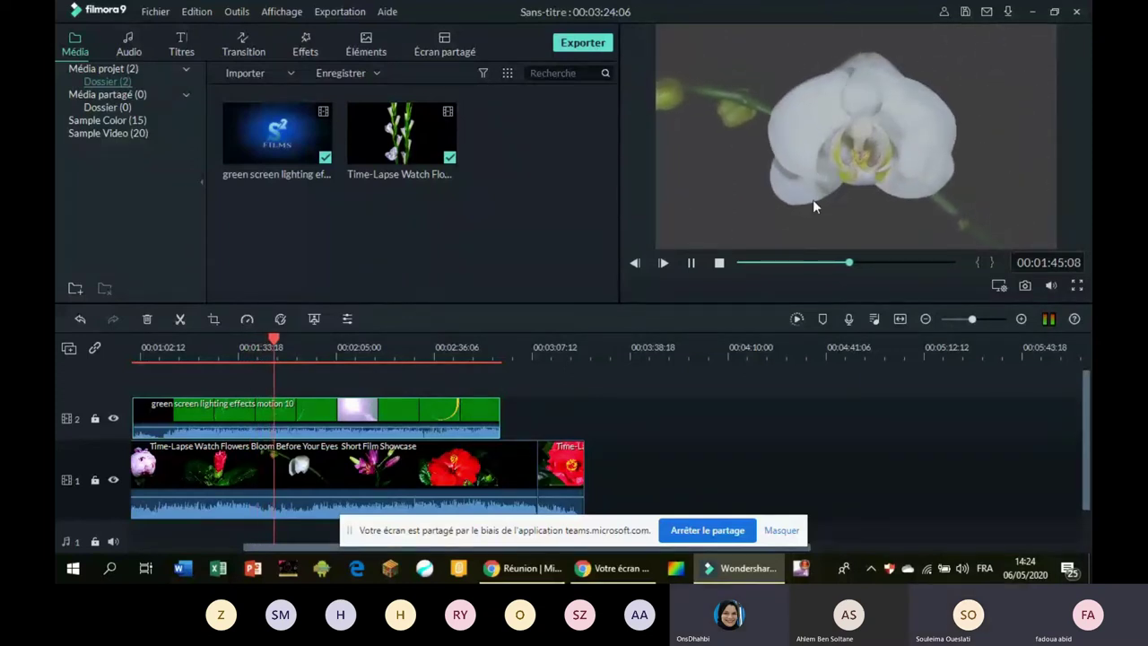
click(693, 263)
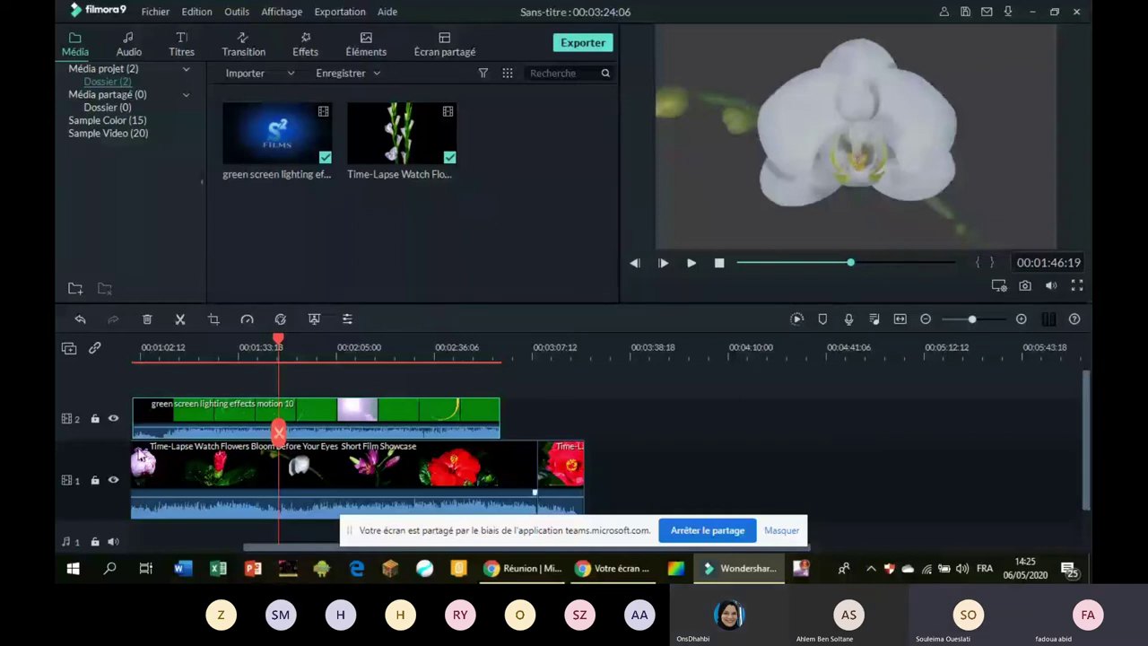
click(203, 414)
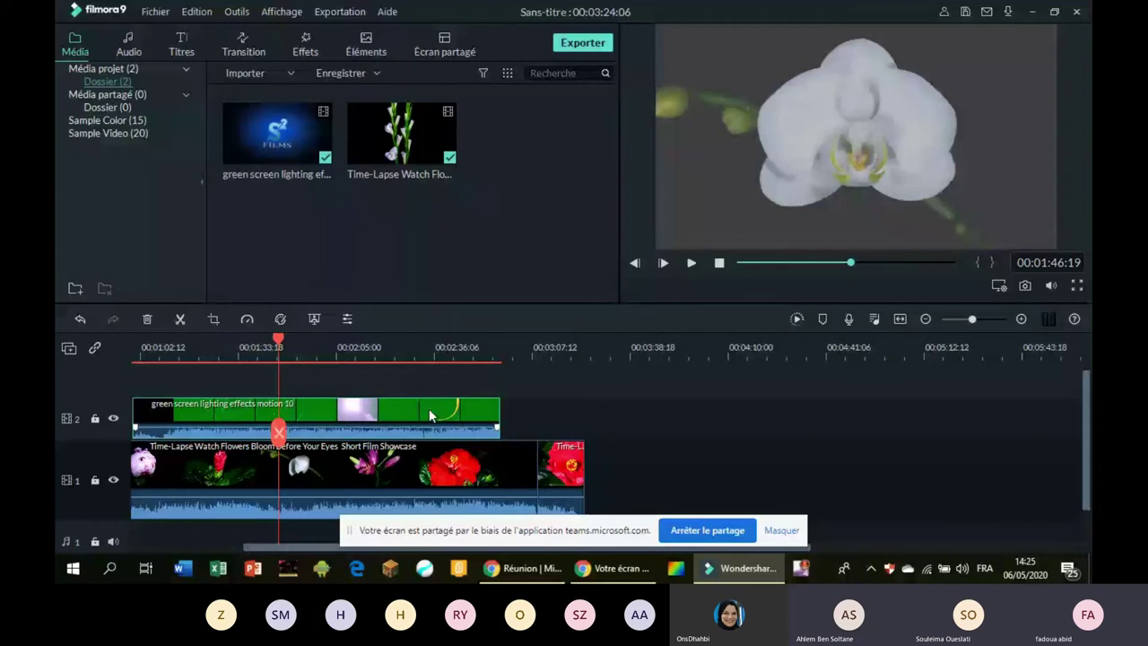
click(692, 262)
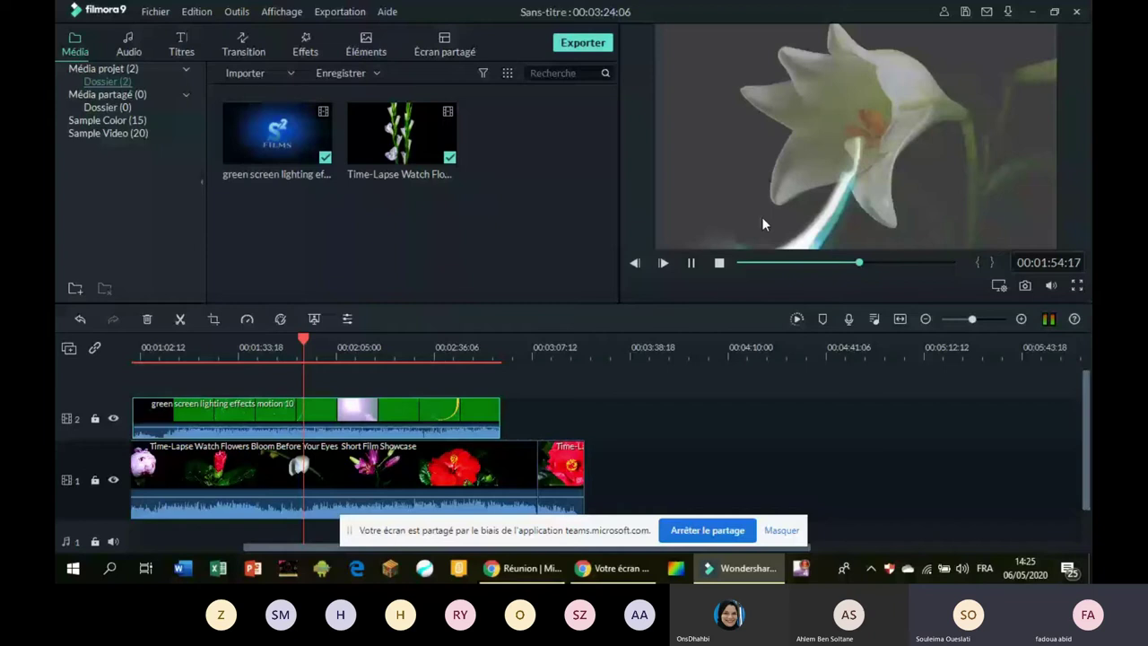
click(693, 263)
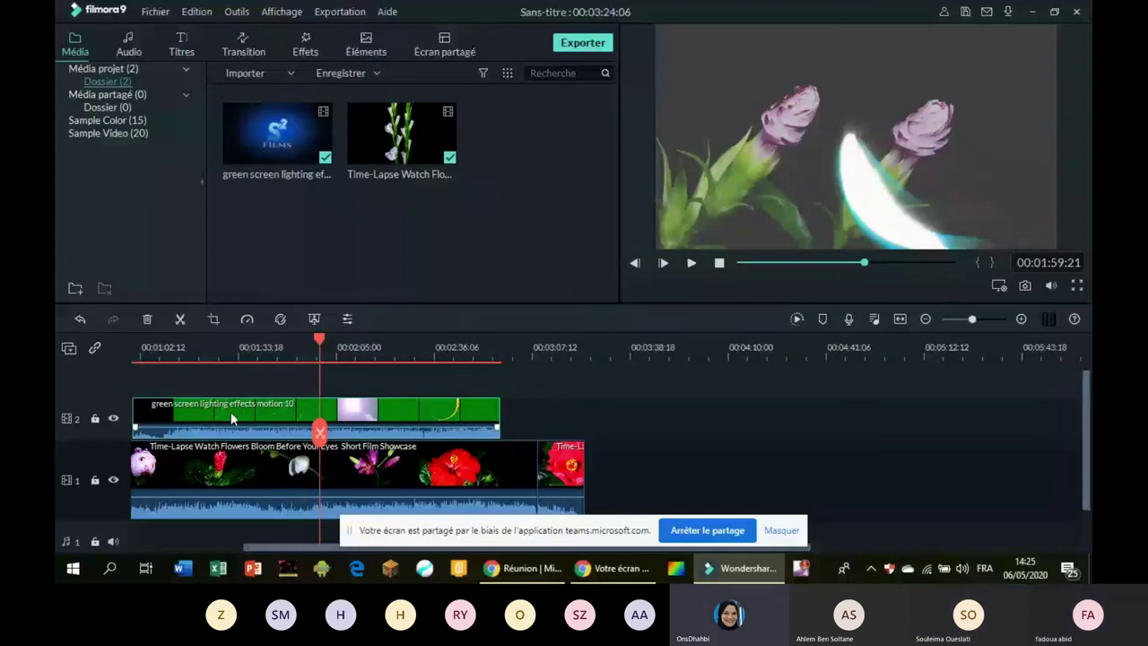
- Silence the green screen lighting effects clip by lowering its audio volume to -∞ dB and apply the change
scroll(231, 412, up, 1)
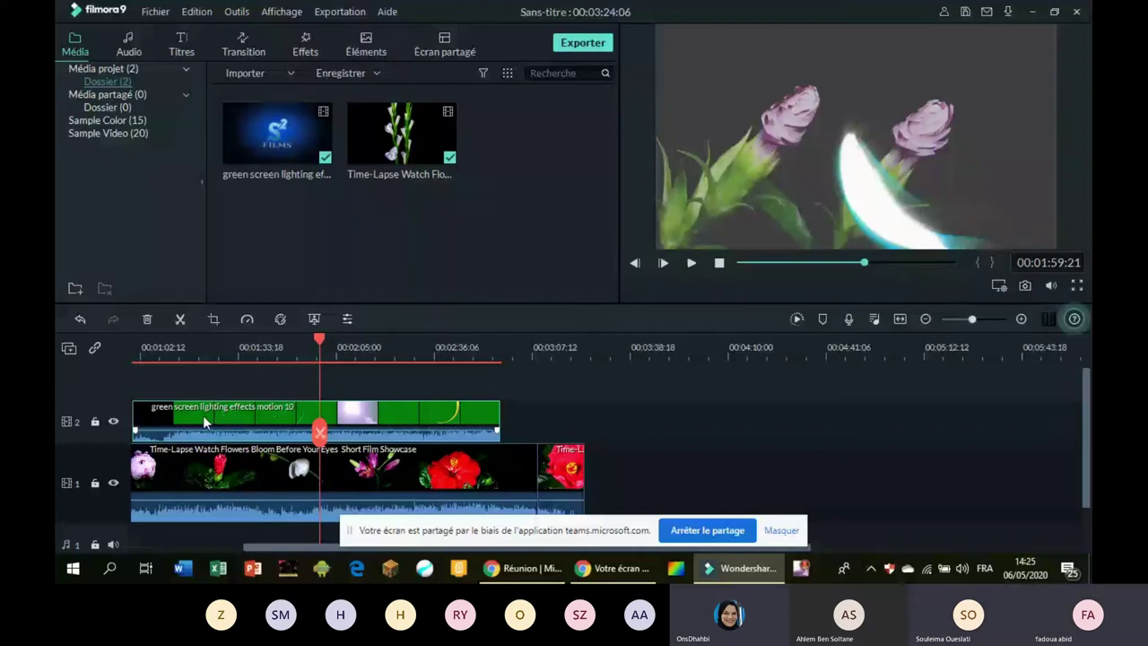
double_click(202, 416)
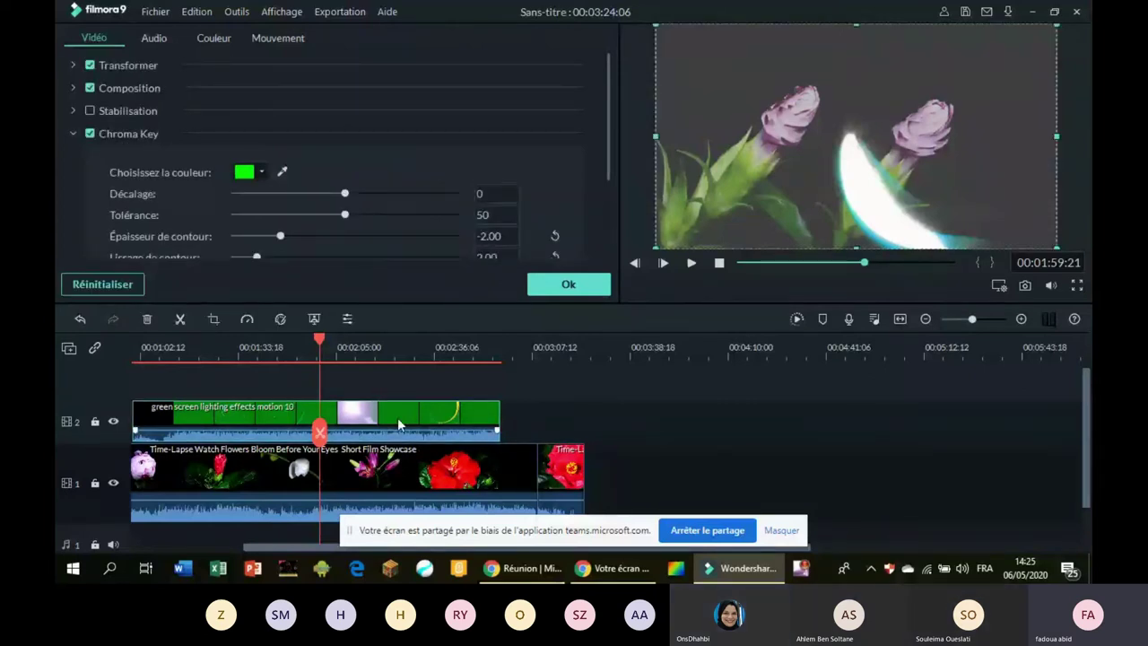
click(161, 36)
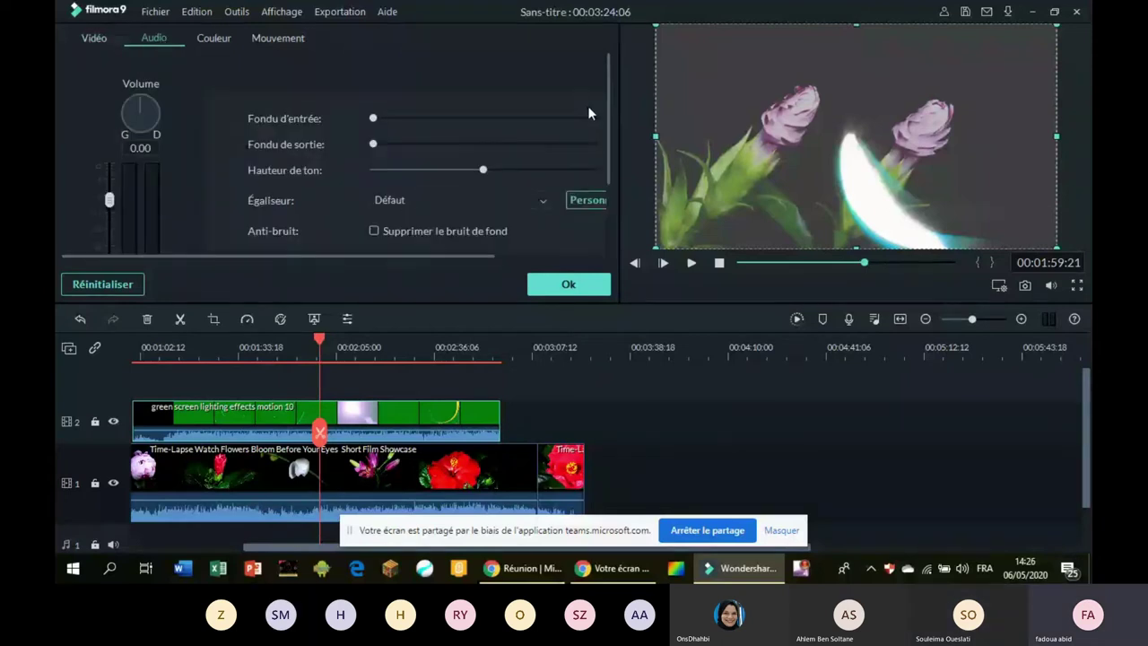
scroll(470, 147, down, 3)
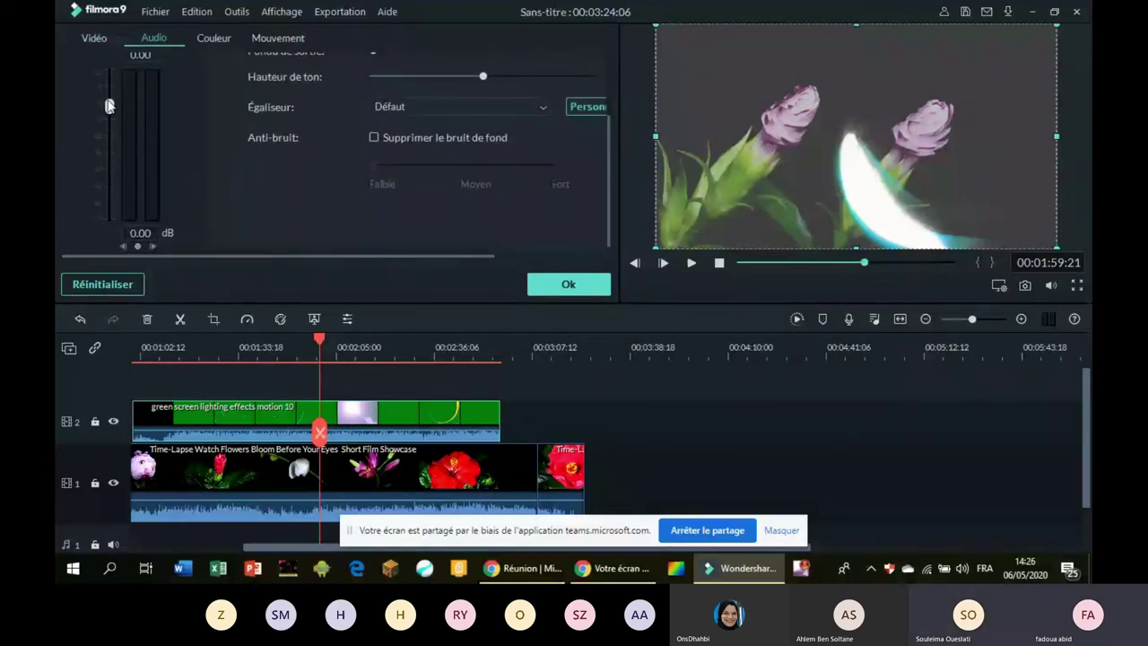
drag(108, 106, 106, 232)
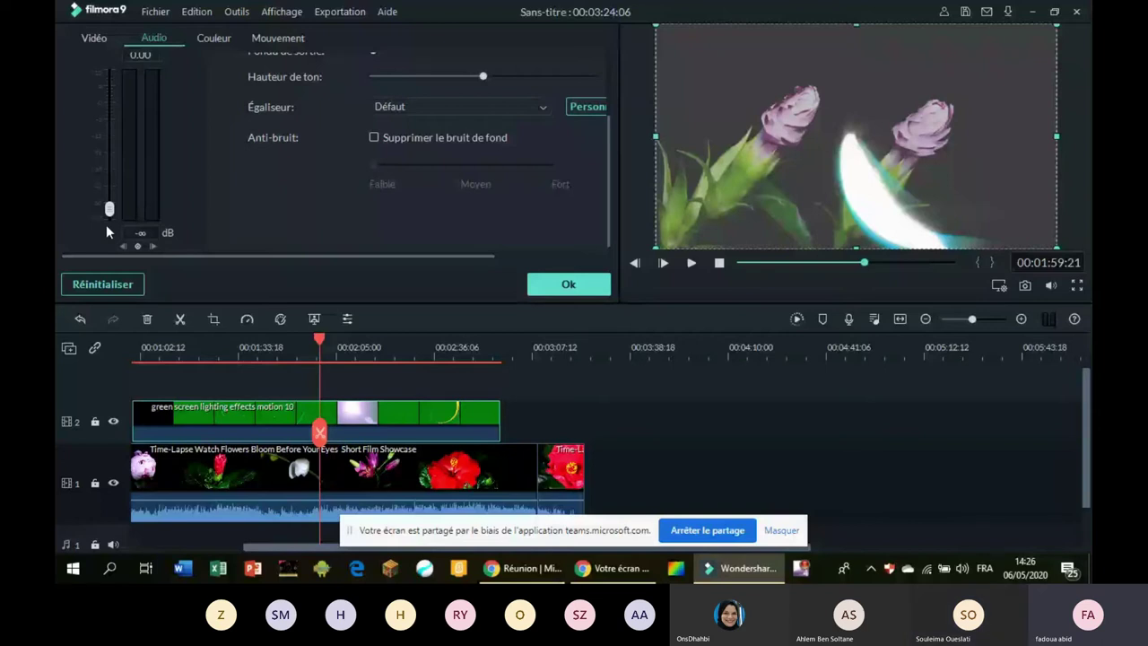
click(549, 284)
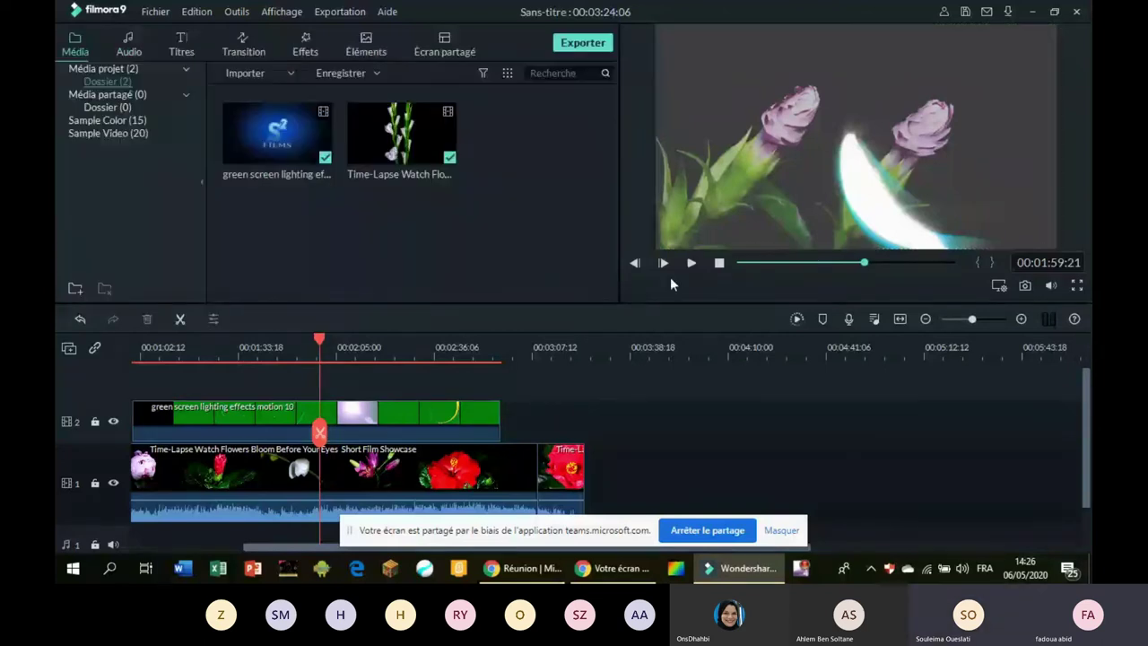
- Play back the overlay with the lighting effects clip muted, pause it at about 00:02:27 and stop sharing the screen
click(690, 263)
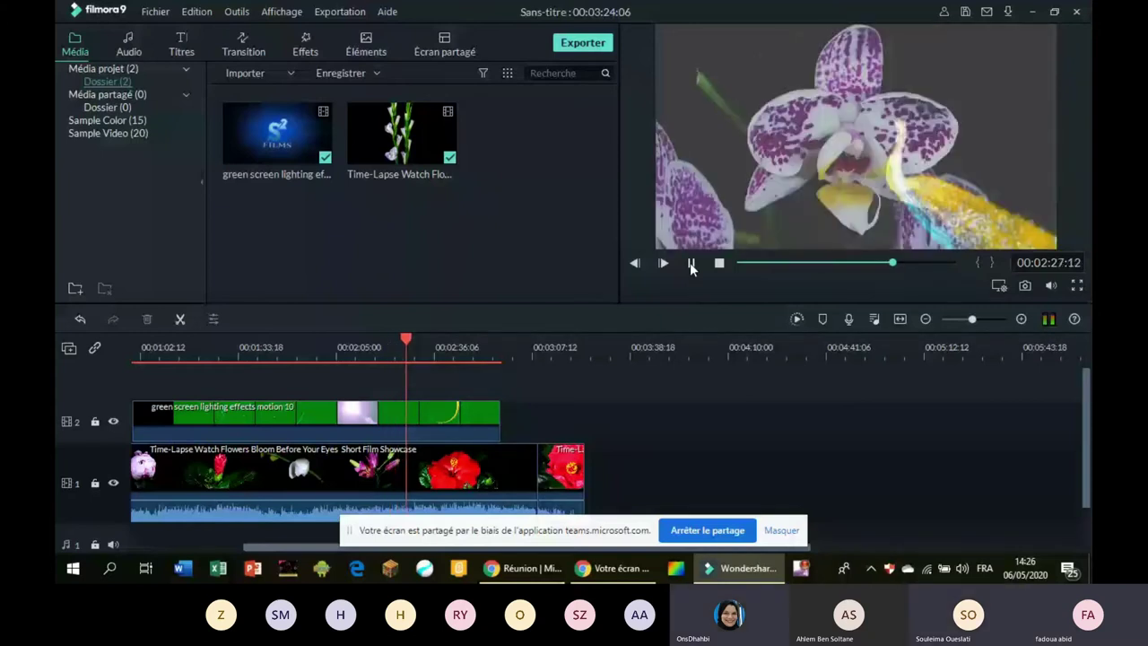
click(692, 263)
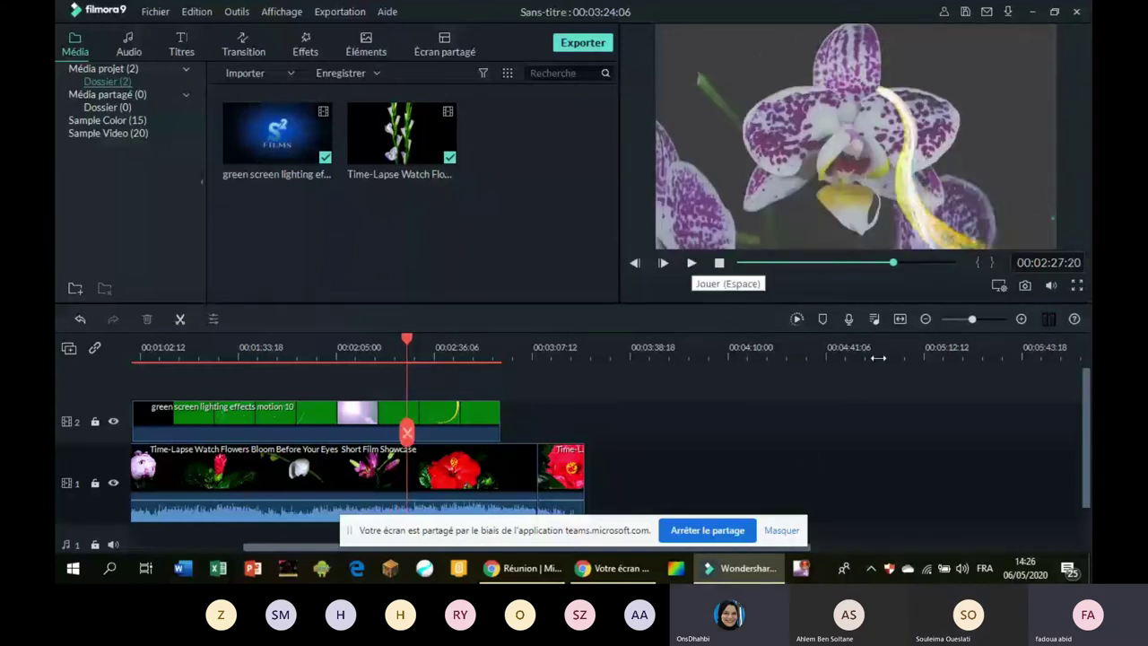
click(709, 531)
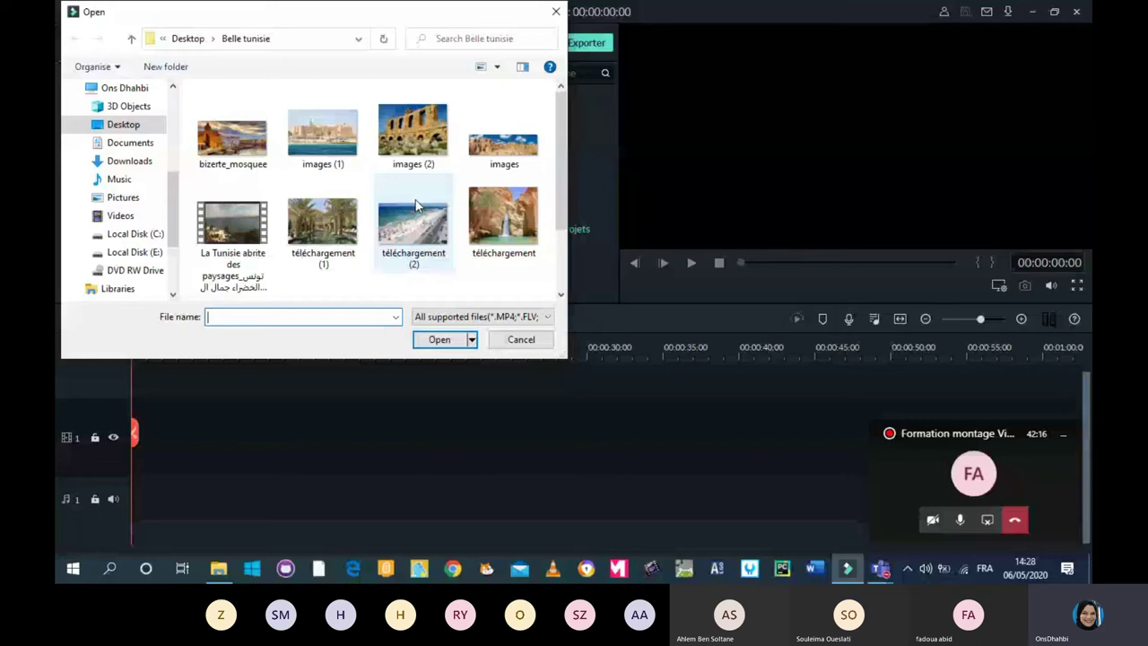
- Import all the files in the Belle tunisie folder, from bizerte_mosquee to Tunisie_Sousse-1, into the shared media folder
scroll(403, 188, down, 1)
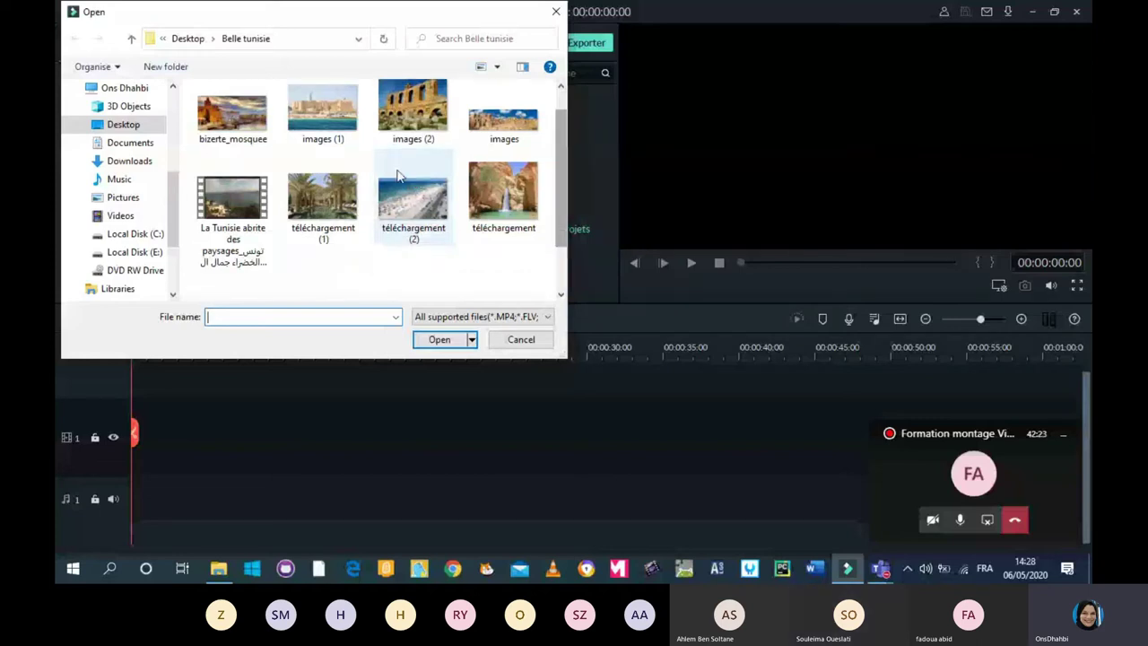
click(232, 112)
scroll(233, 269, down, 2)
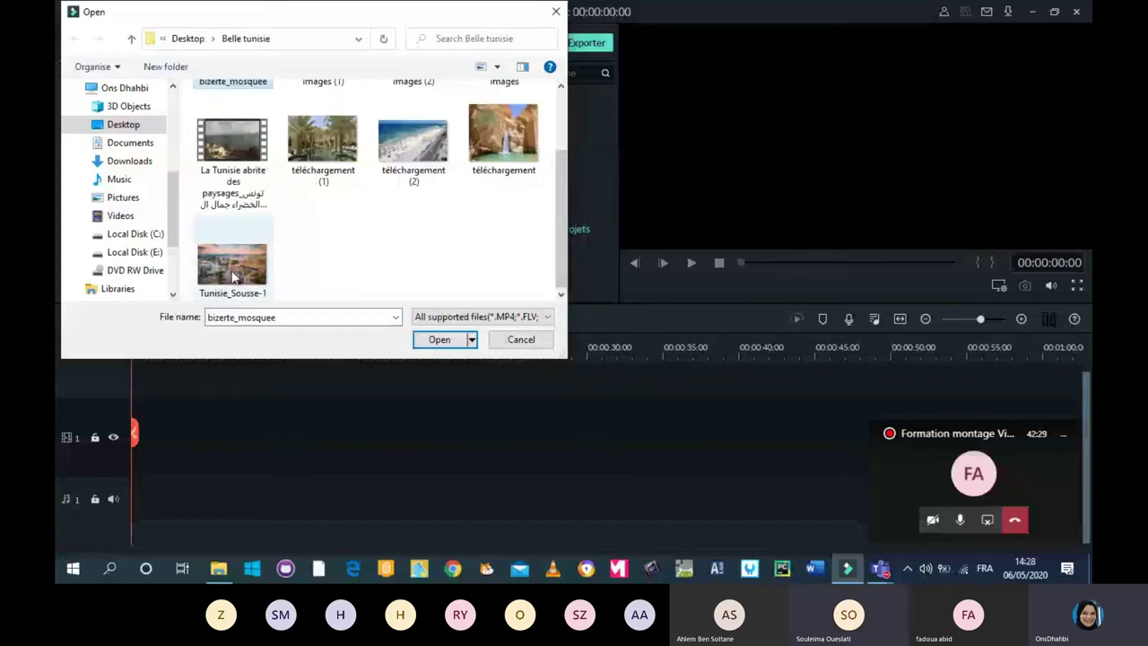
shift+click(233, 269)
click(439, 339)
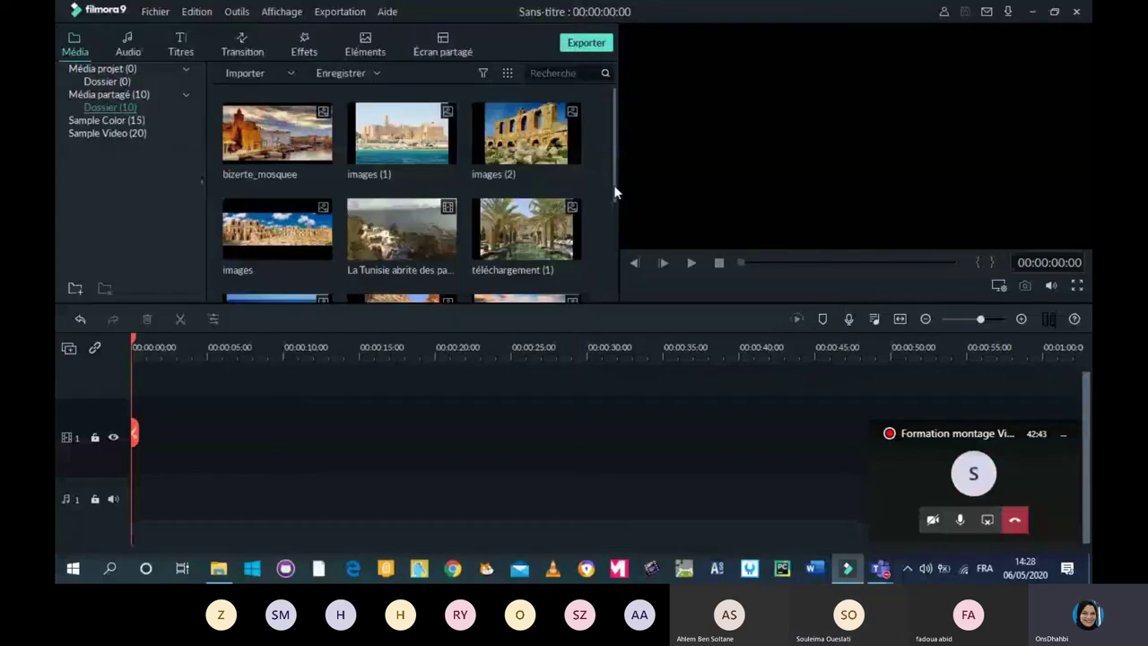
- Import the La Tunisie abrite des paysages video into the shared media folder and add it to the start of the timeline
drag(614, 185, 609, 267)
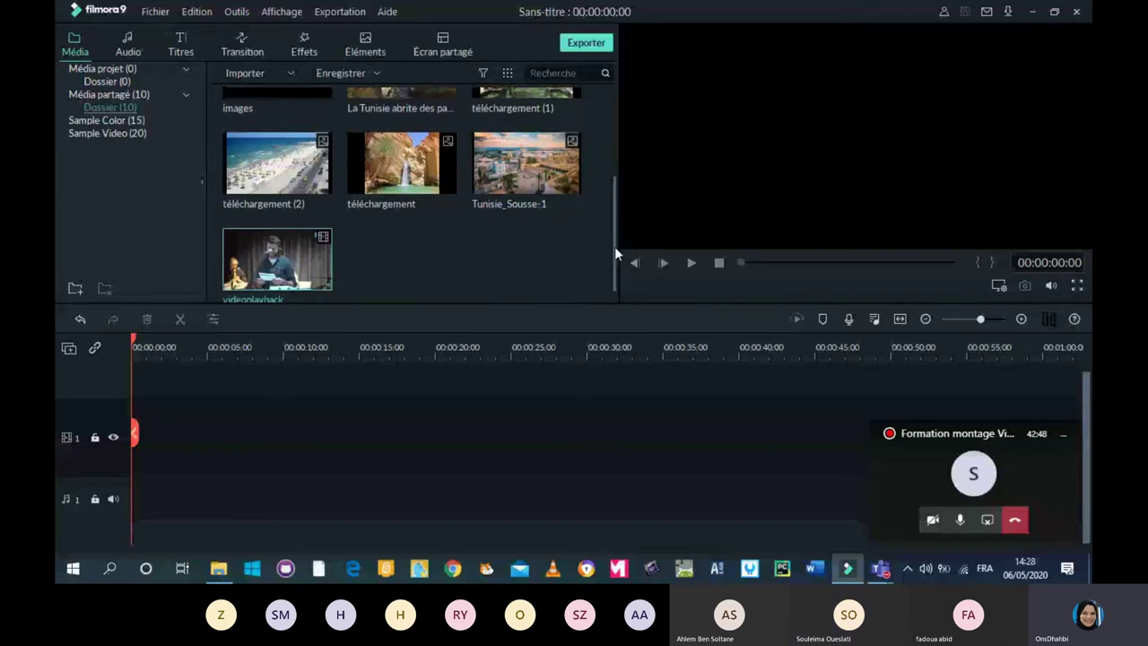
drag(616, 266, 629, 172)
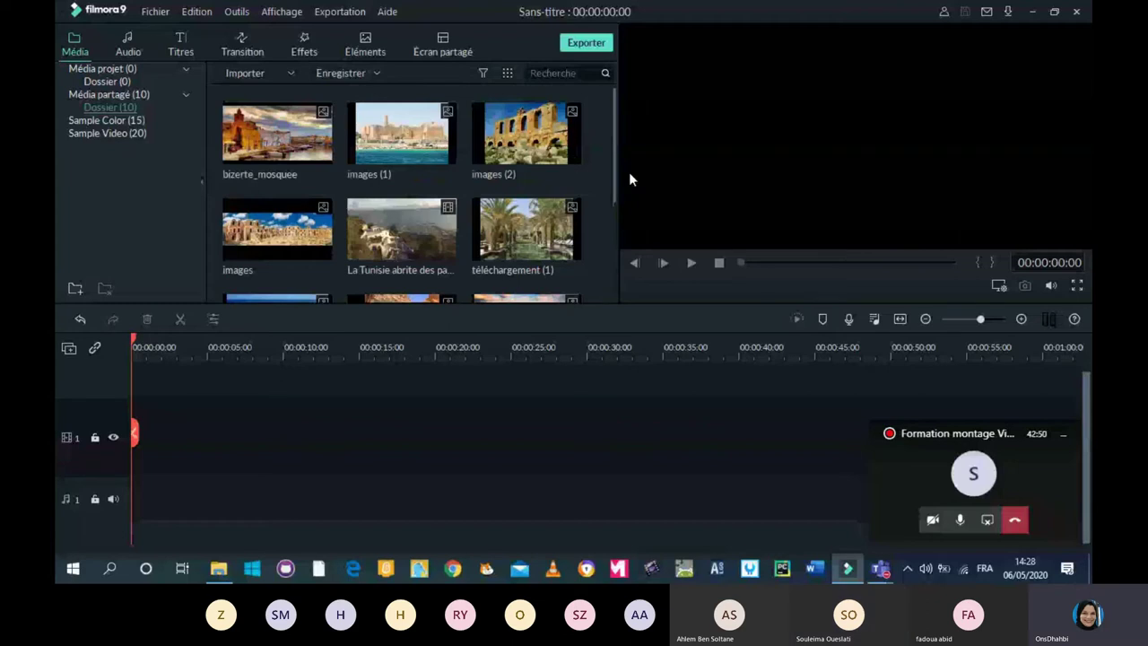
drag(628, 172, 620, 251)
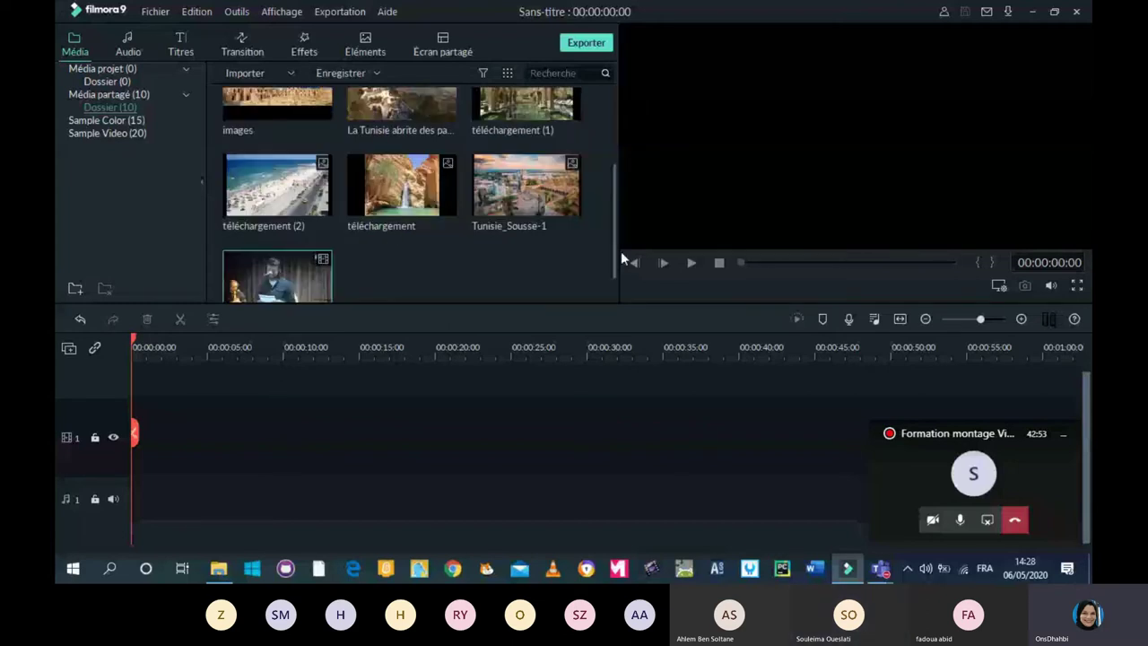
key(ctrl+i)
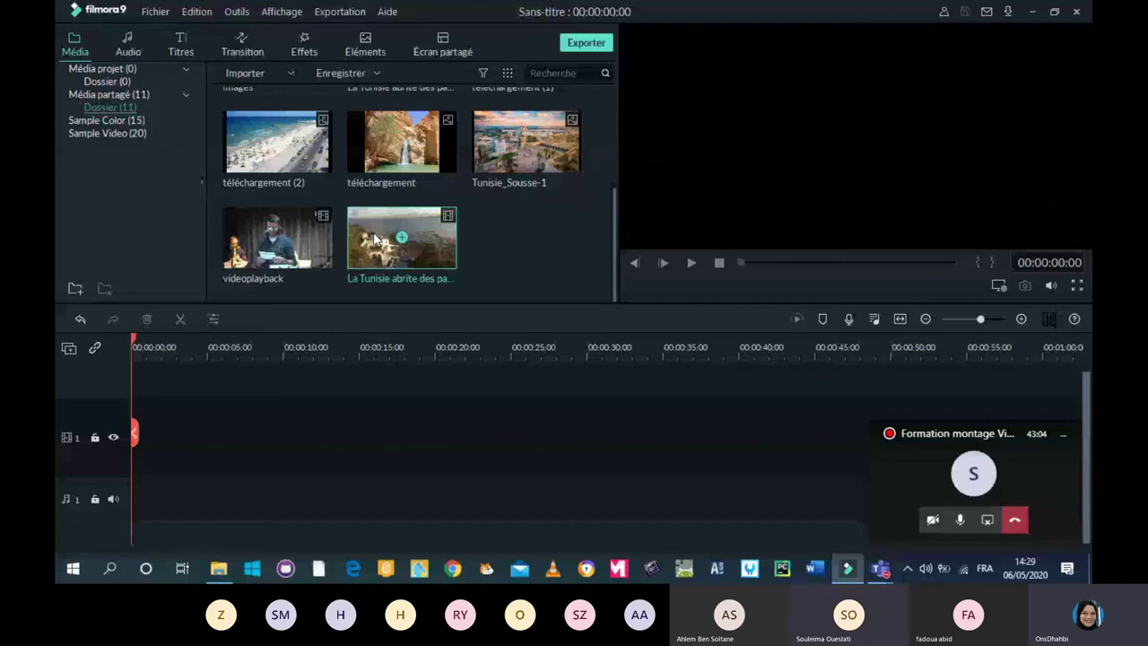
click(402, 237)
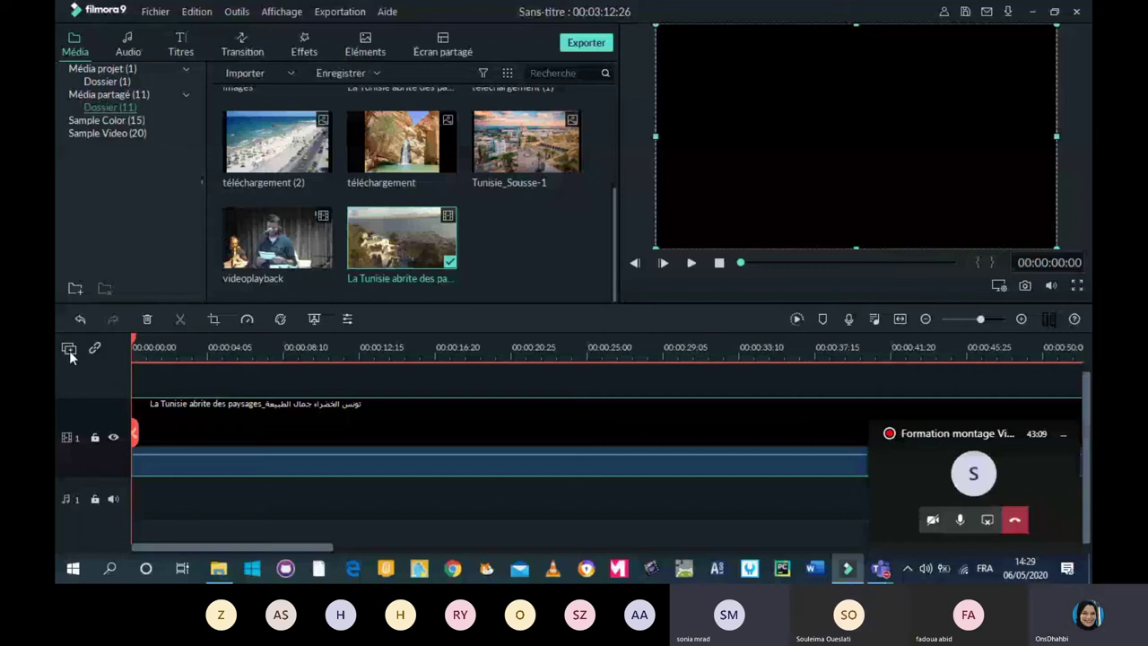
- Add a video track and place the videoplayback clip at its start beneath the La Tunisie clip, pausing playback at about 00:00:07
click(69, 351)
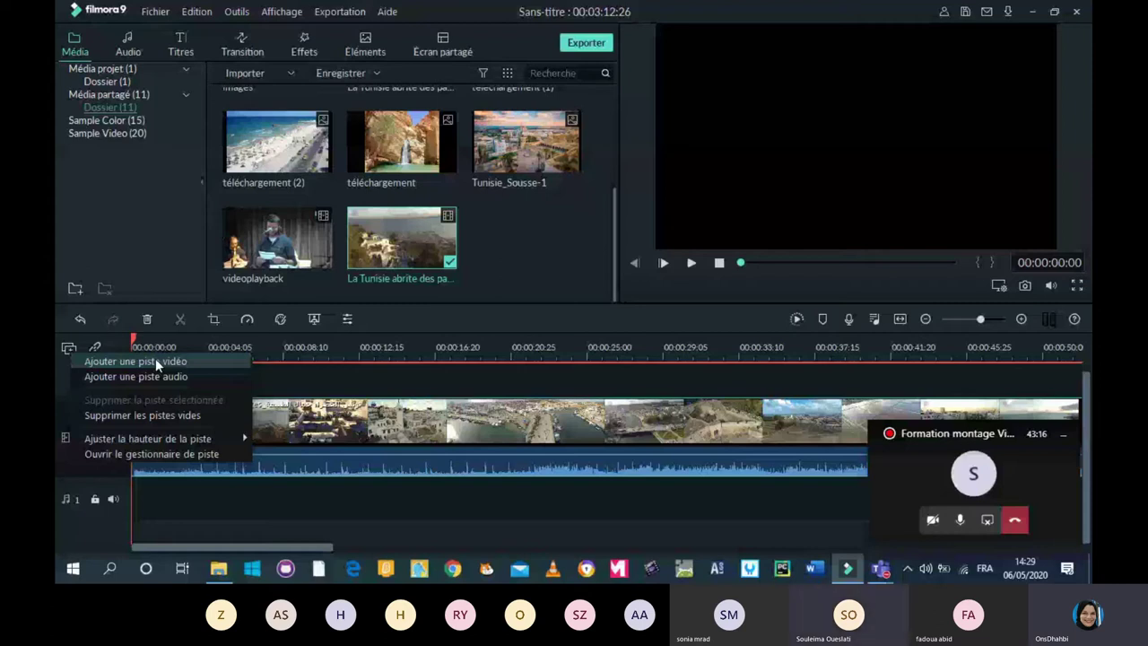
click(156, 360)
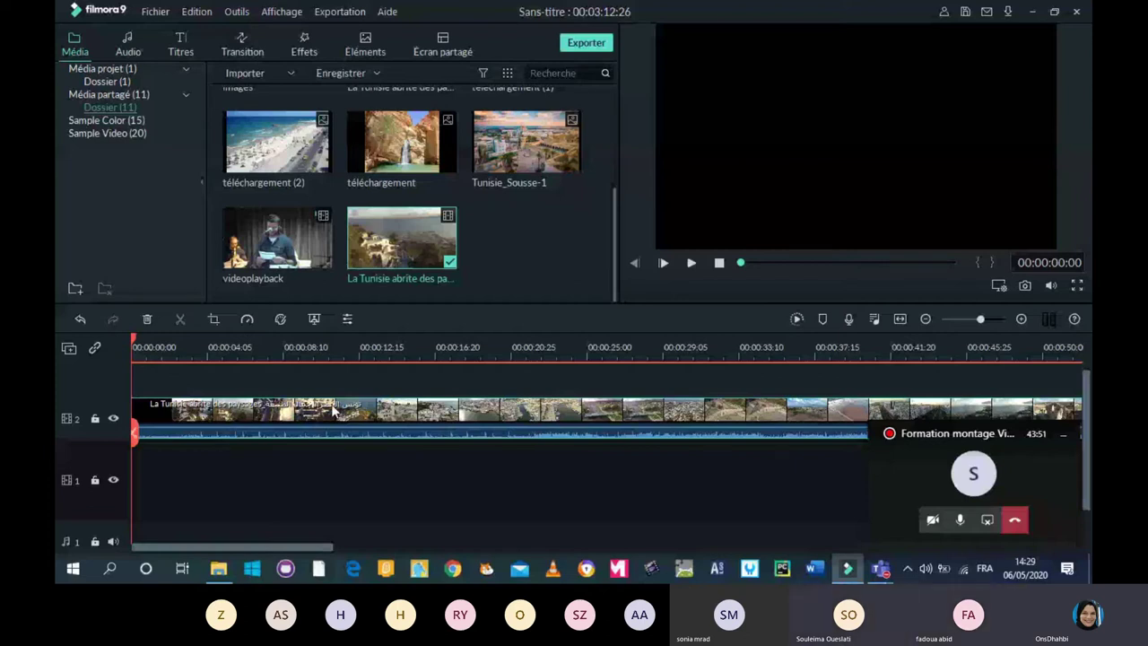
click(278, 238)
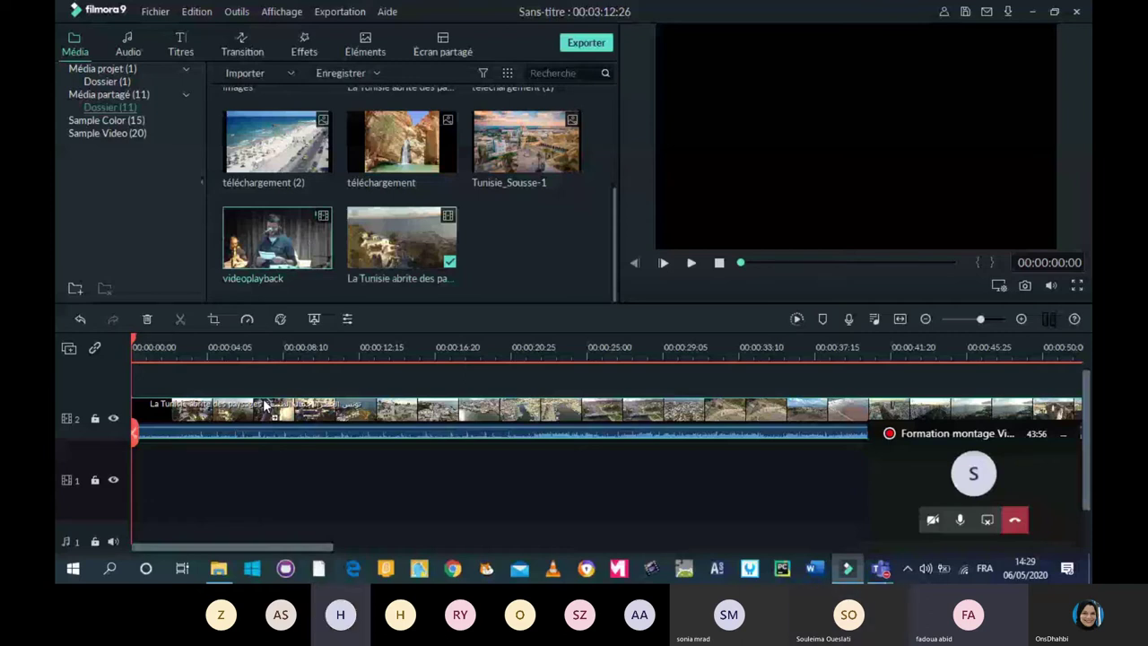
click(157, 473)
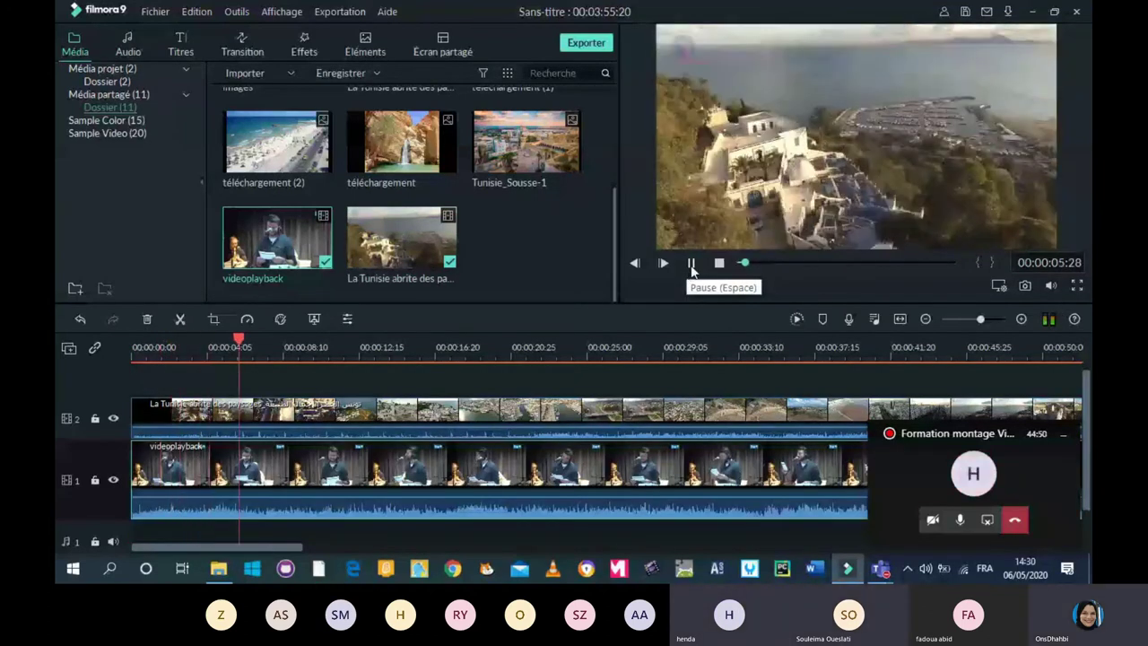
click(692, 263)
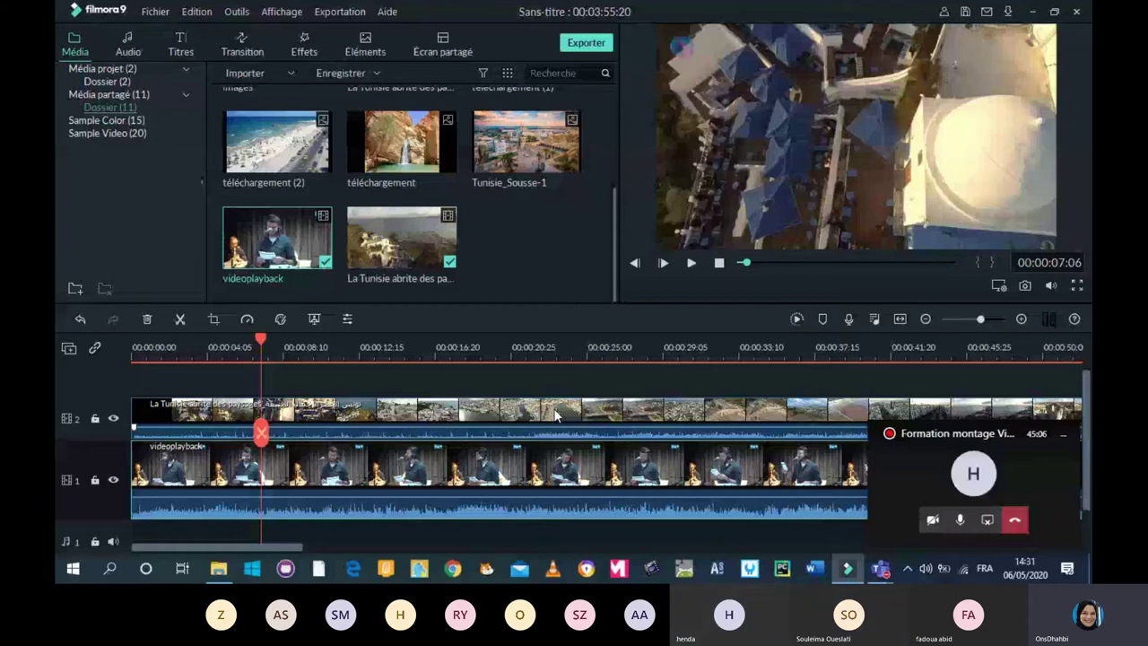
- Rearrange the clips so La Tunisie abrite des paysages starts on video track 2 and videoplayback starts on track 1
key(ctrl+z)
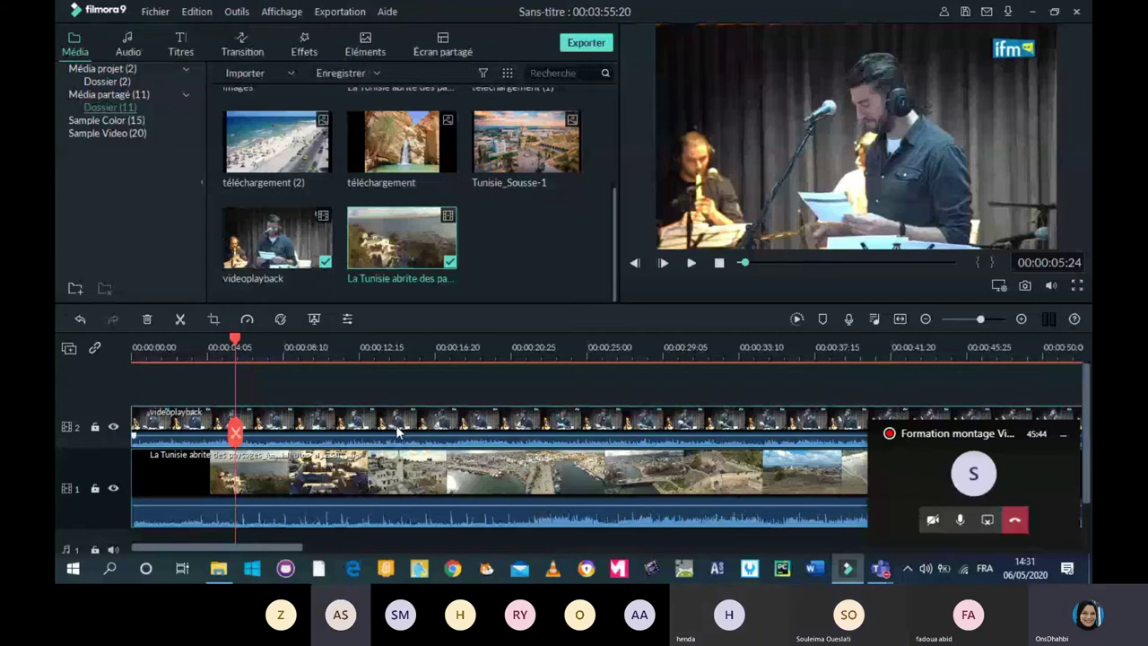
key(Delete)
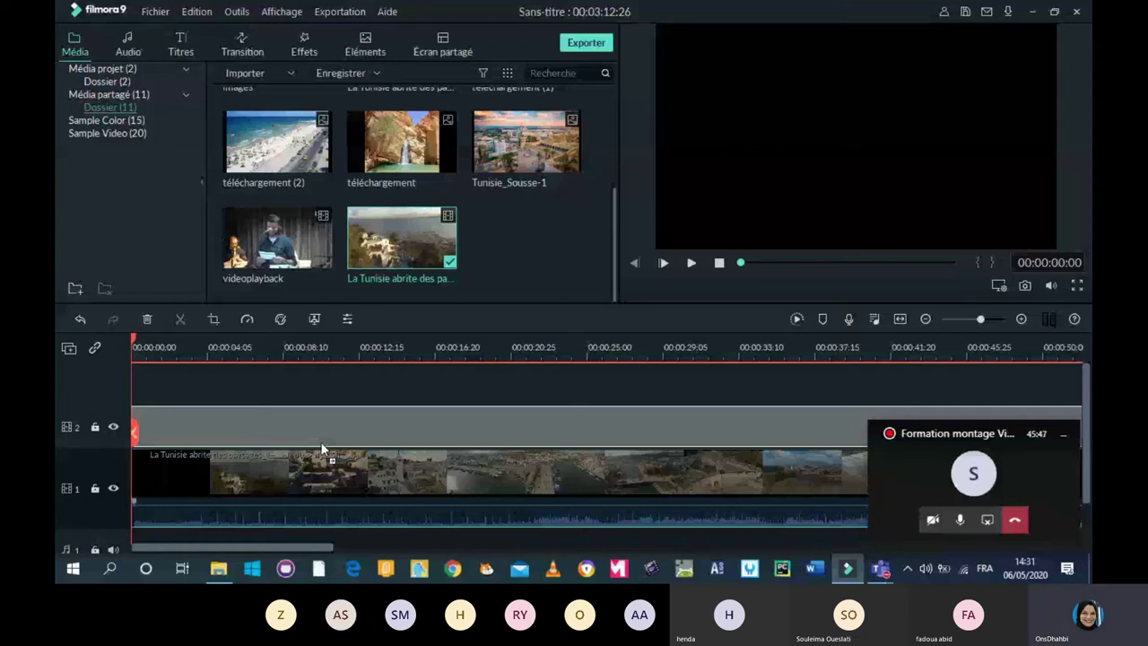
drag(323, 448, 296, 422)
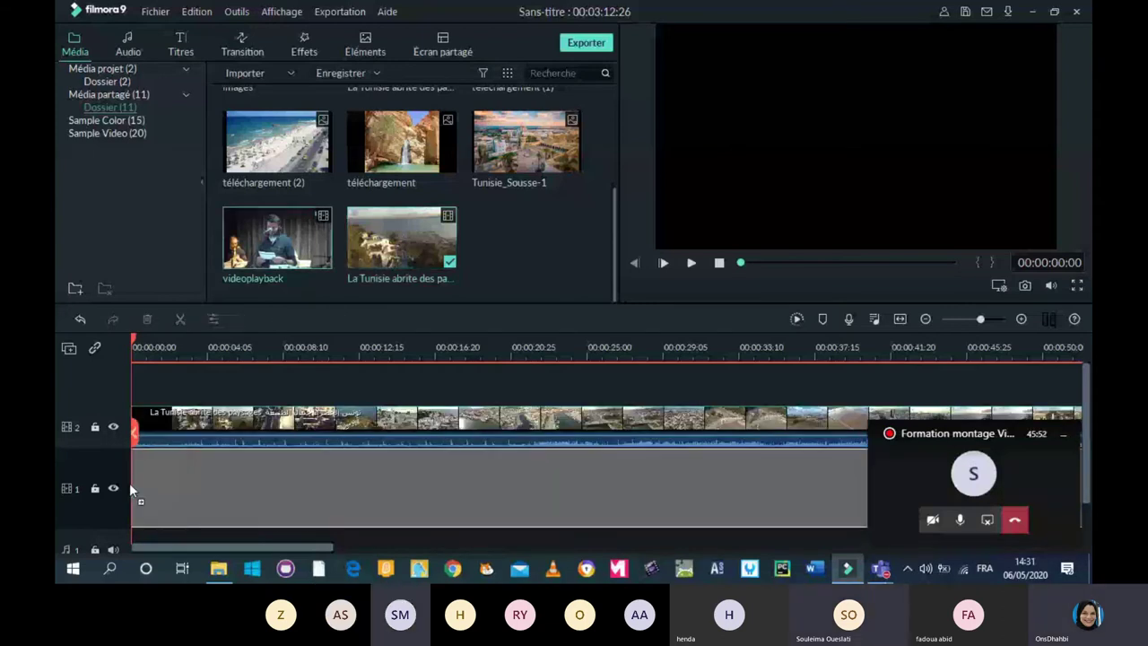
drag(130, 485, 130, 485)
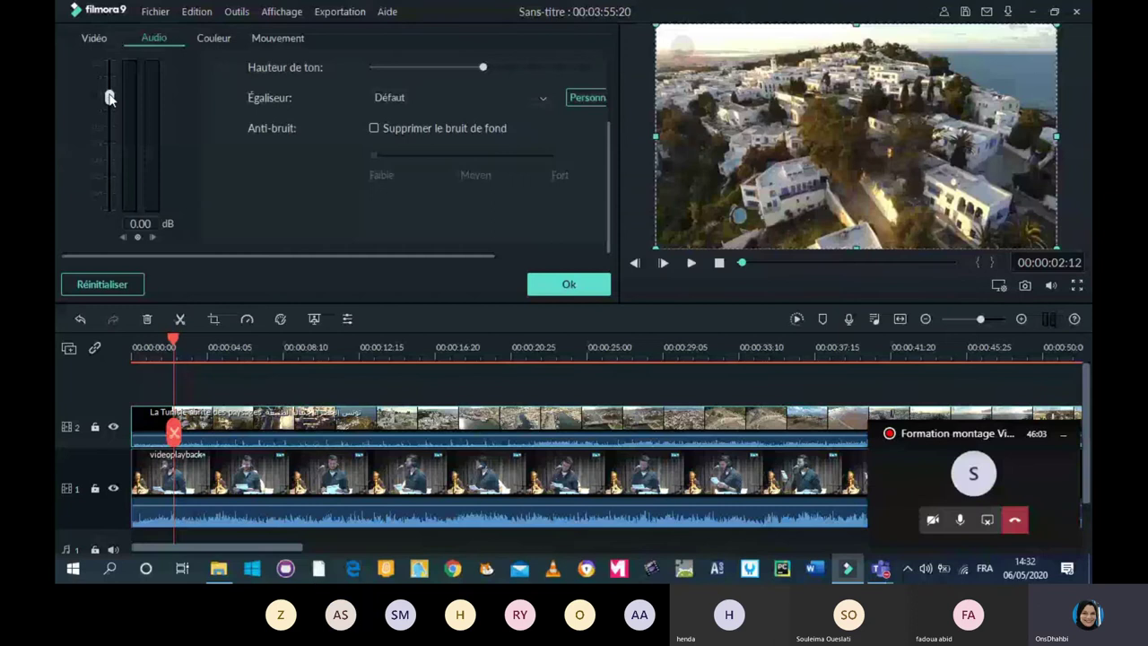
- Lower the La Tunisie clip's volume to -∞ dB, apply it, and play back until about 00:00:04
drag(110, 97, 108, 174)
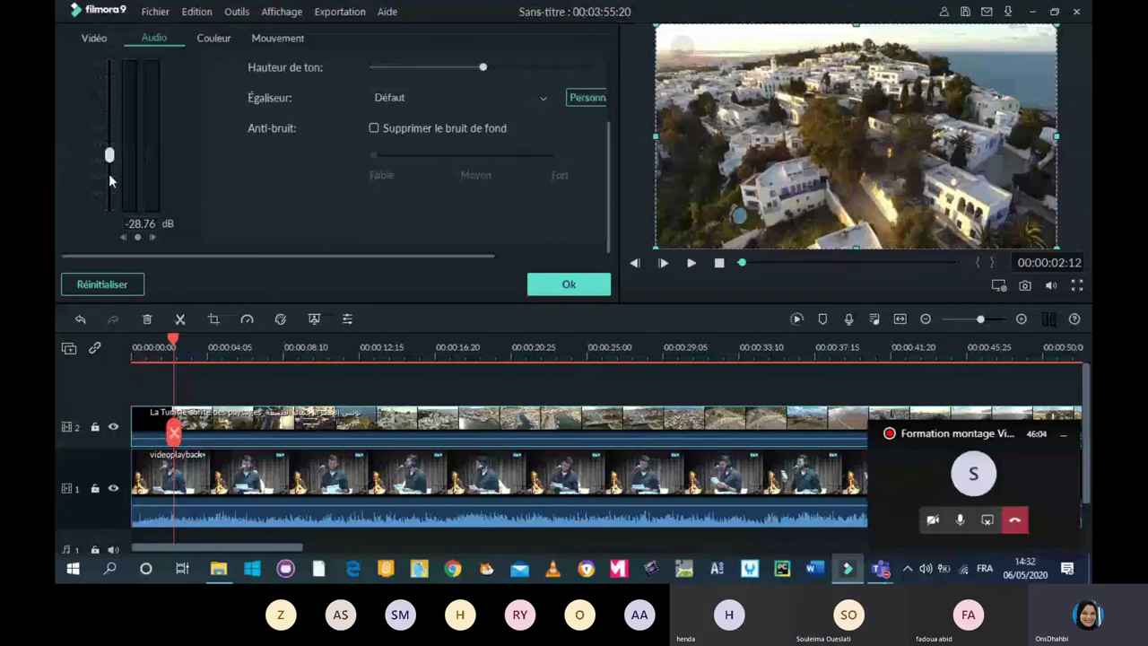
drag(109, 175, 110, 229)
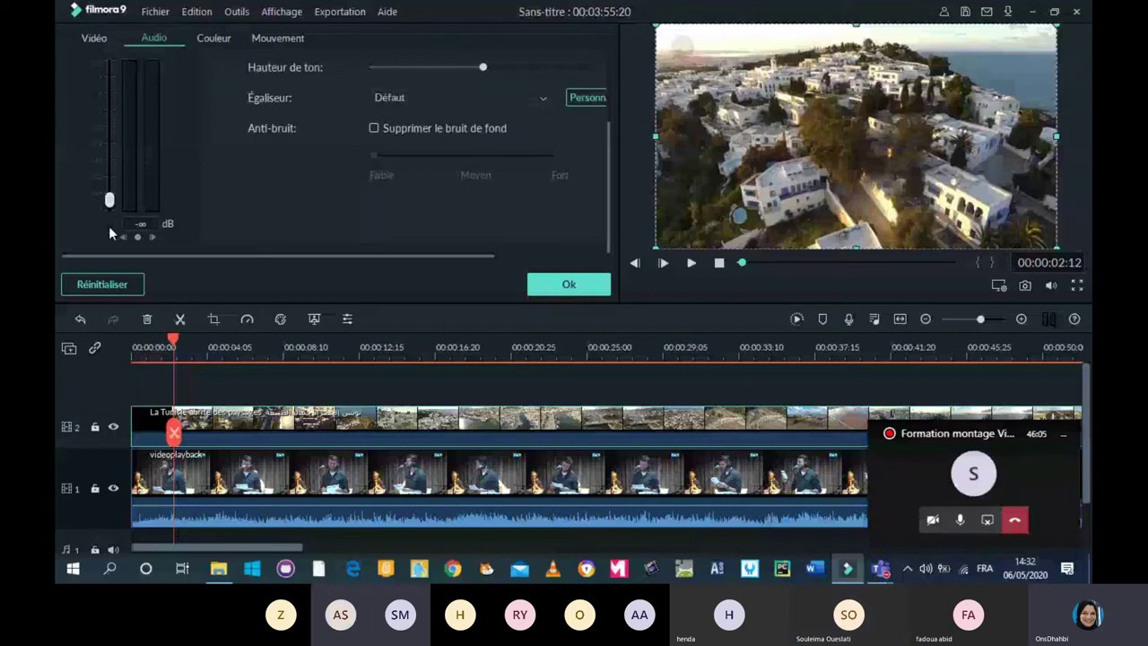
click(569, 283)
click(691, 262)
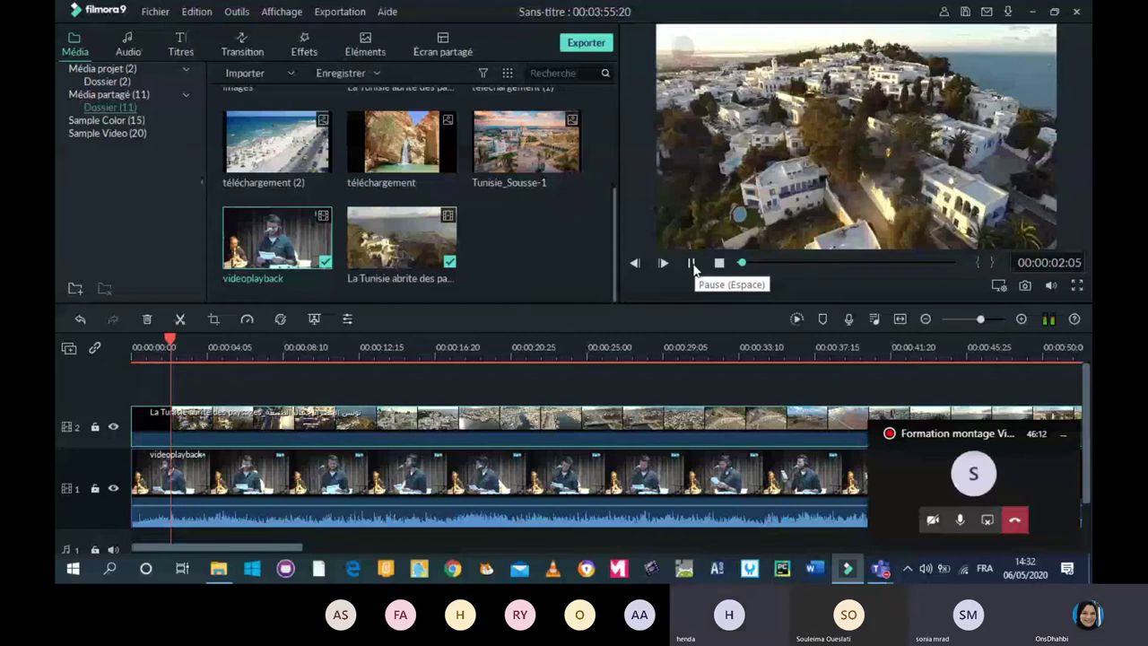
click(692, 264)
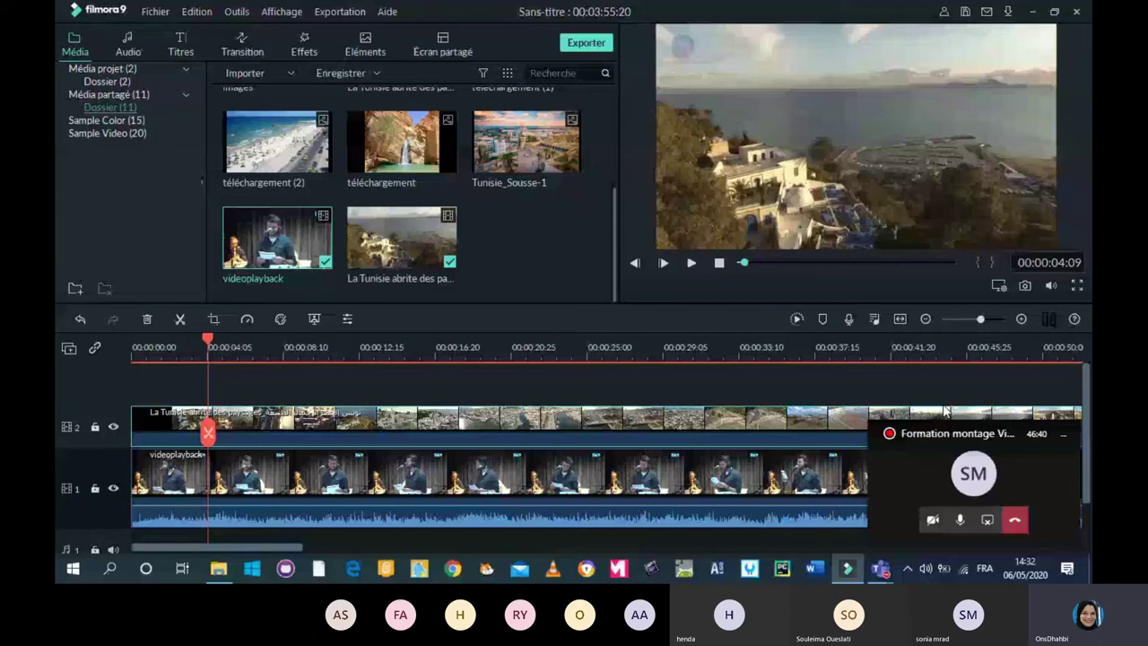
- Try repositioning the video frame in the preview, and place the diagonal two-part split-screen layout at the start of video track 3
drag(950, 190, 757, 208)
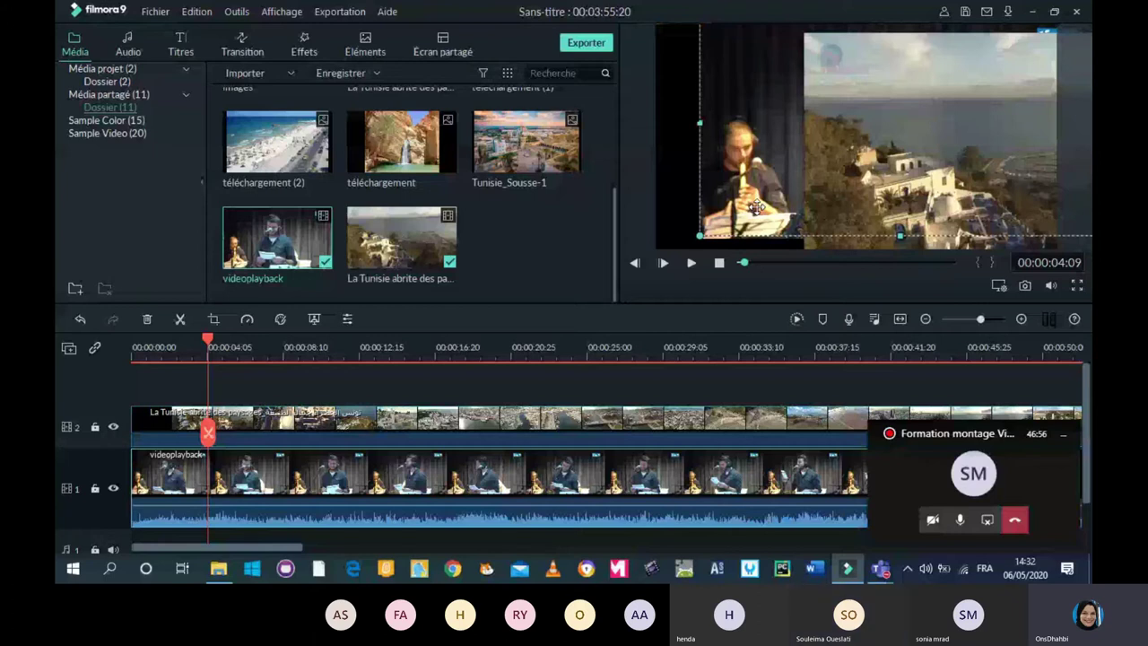
click(441, 52)
mouse_move(523, 163)
mouse_move(455, 234)
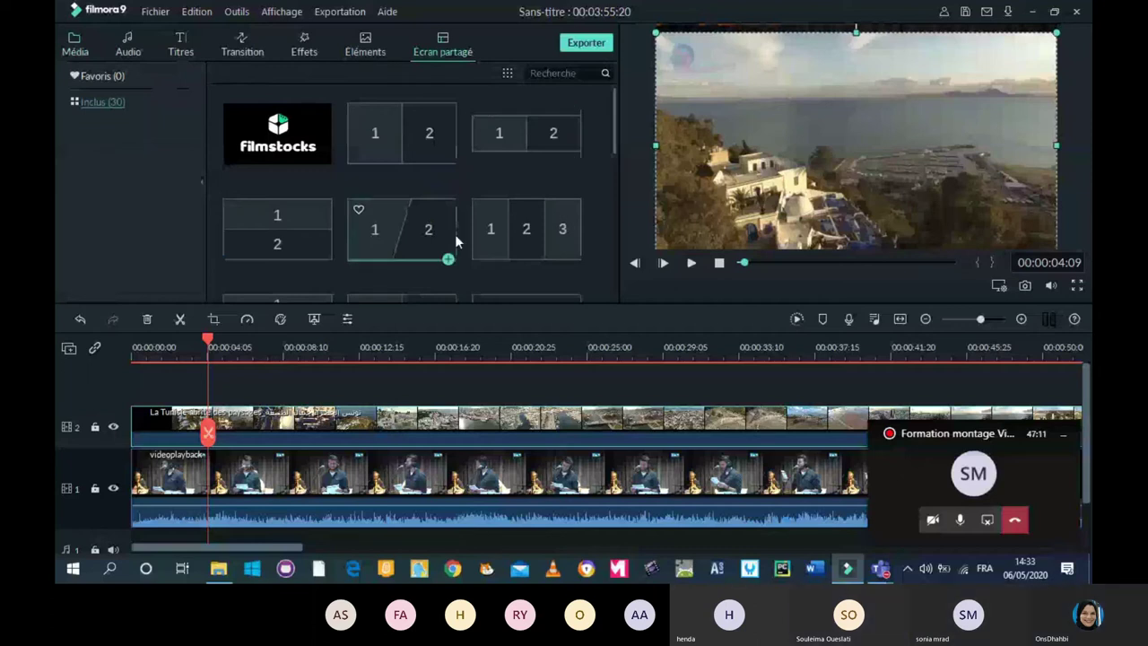
click(455, 234)
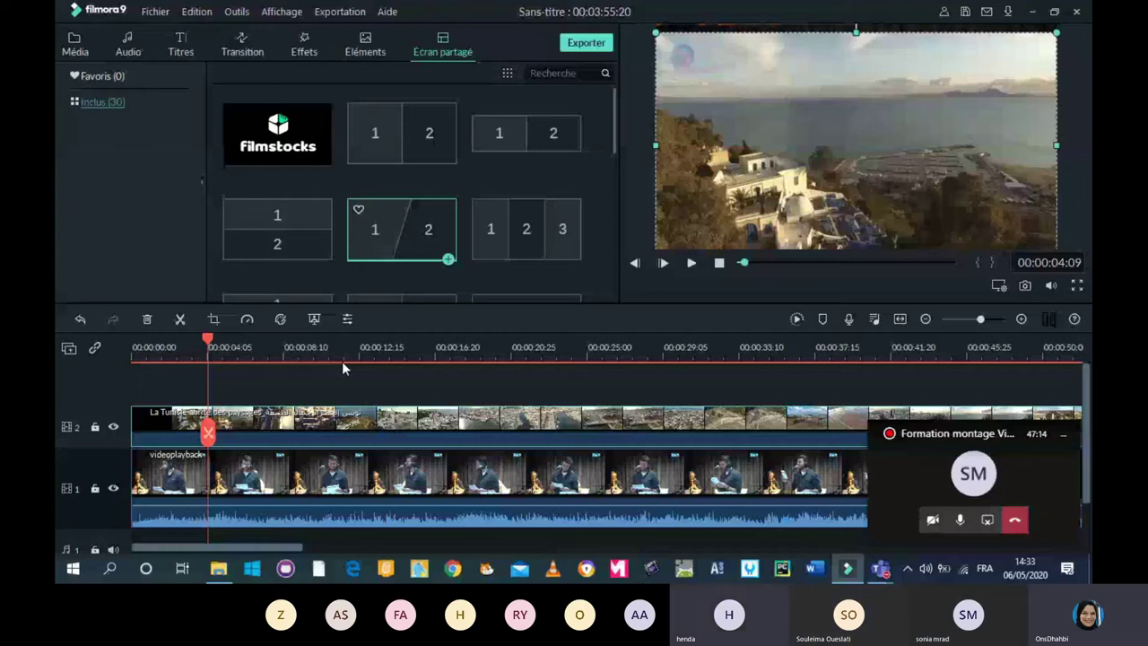
drag(341, 361, 190, 426)
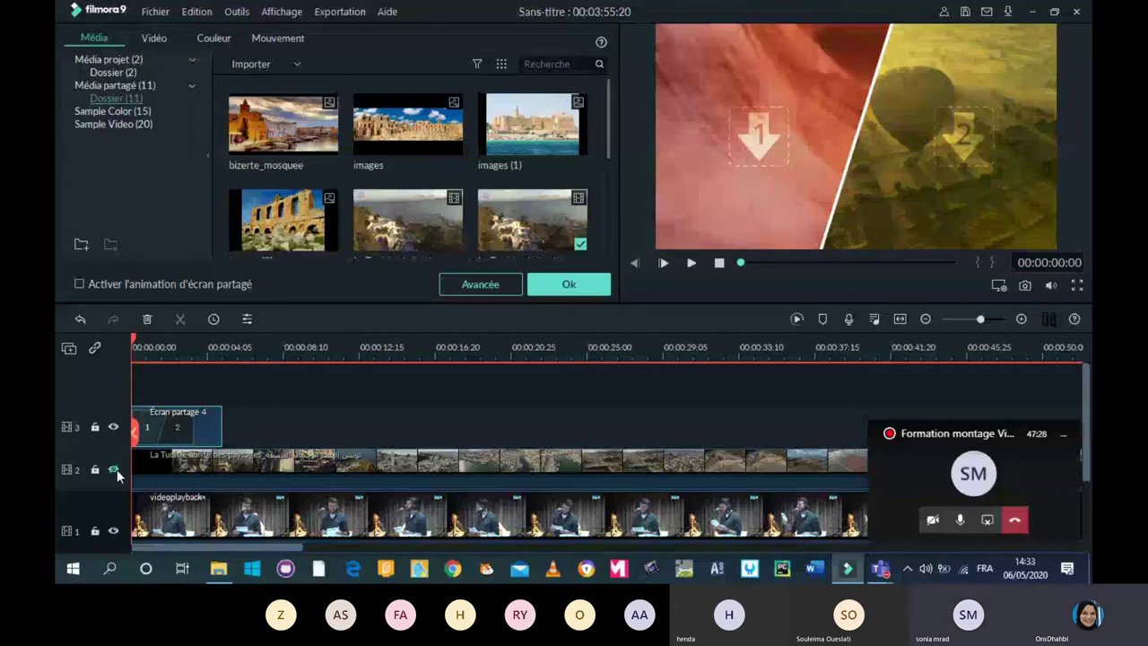
- Hide video tracks 1 and 2, and fill the split screen with videoplayback in area 1 and the La Tunisie video in area 2
click(209, 428)
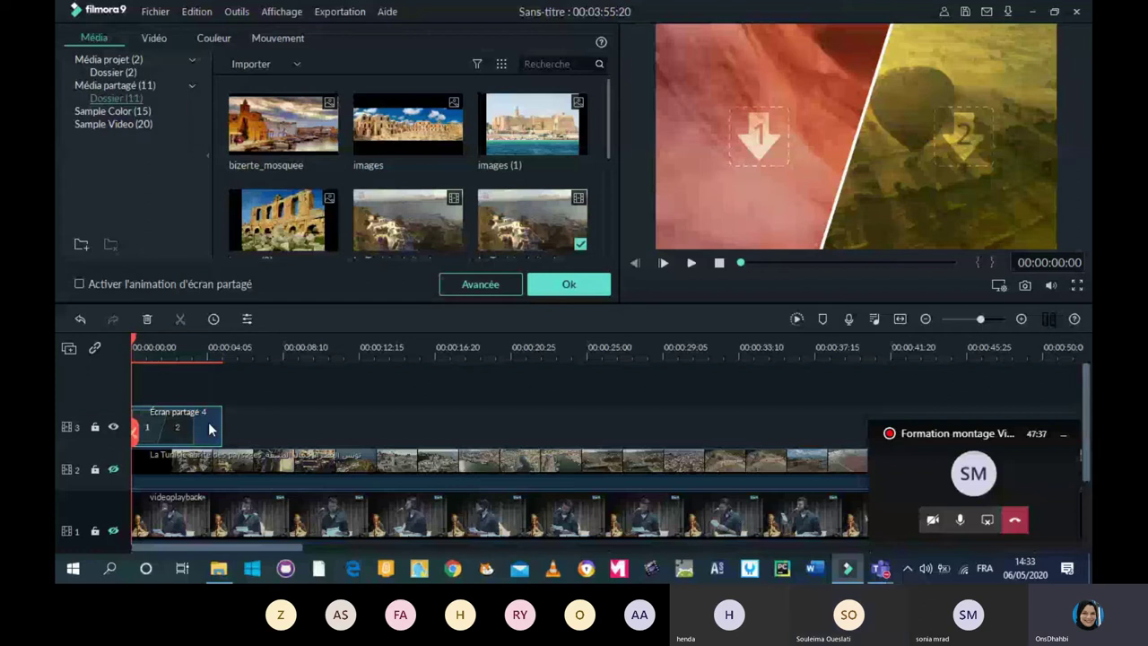
double_click(208, 422)
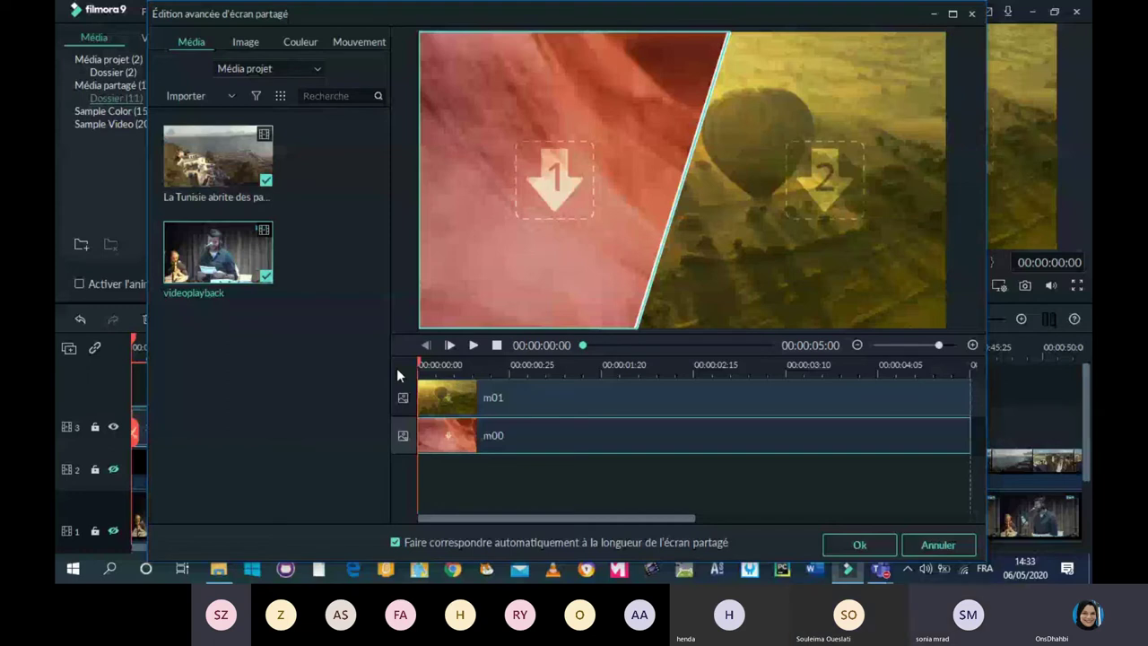
drag(218, 155, 449, 397)
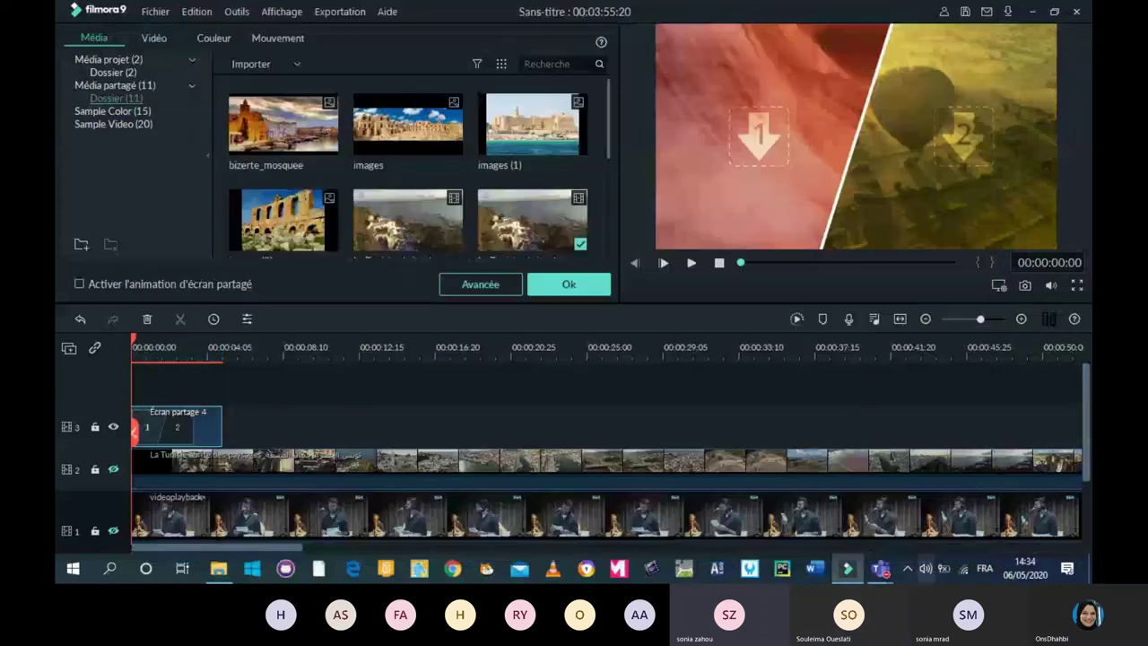
click(859, 545)
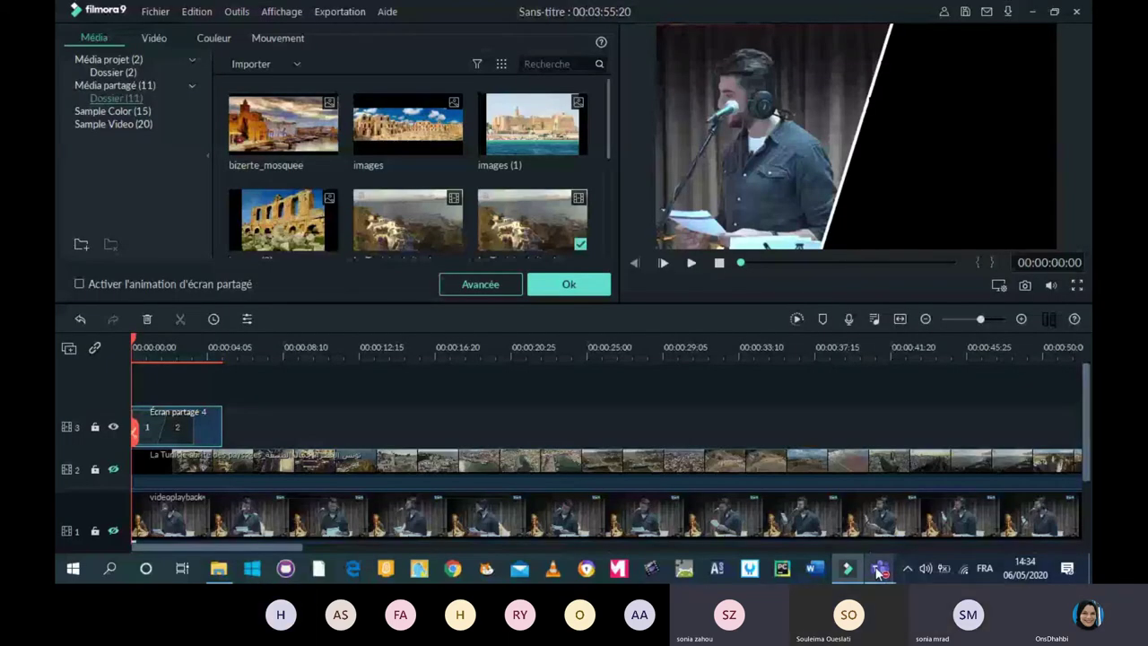
- Check the Teams meeting, return to Filmora, and extend the split-screen clip on track 3 to about 00:00:49
click(878, 570)
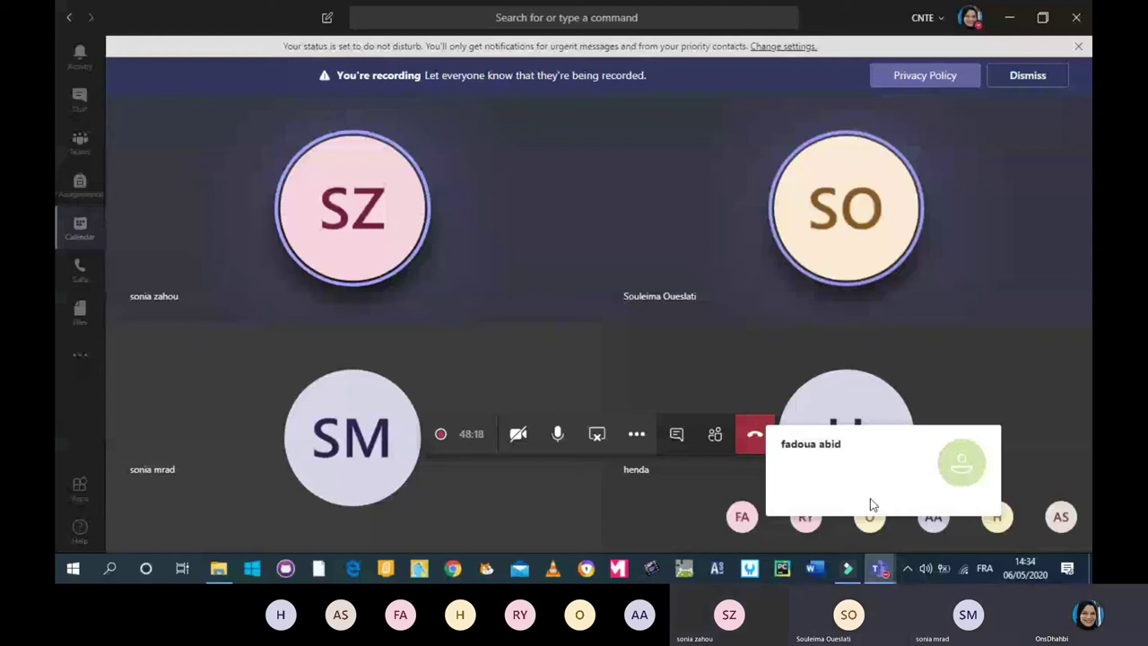
key(alt+Tab)
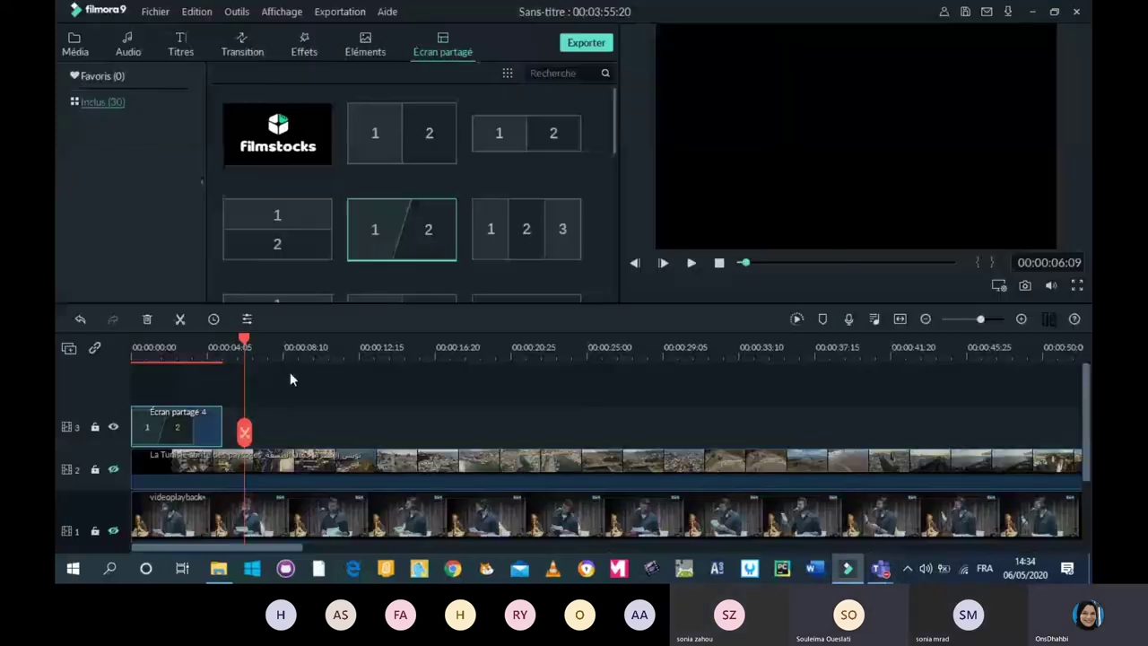
drag(225, 427, 1036, 399)
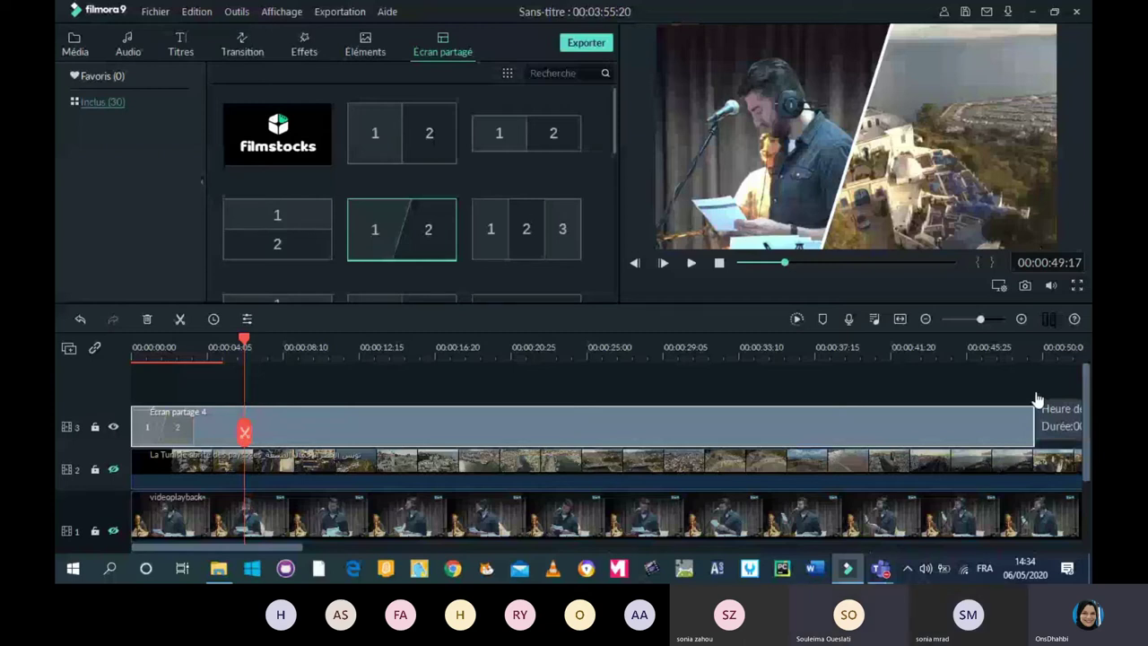
- Return from Teams to Filmora, play the split screen to about 00:00:12, and shorten its clip to end at about 00:00:13
click(843, 568)
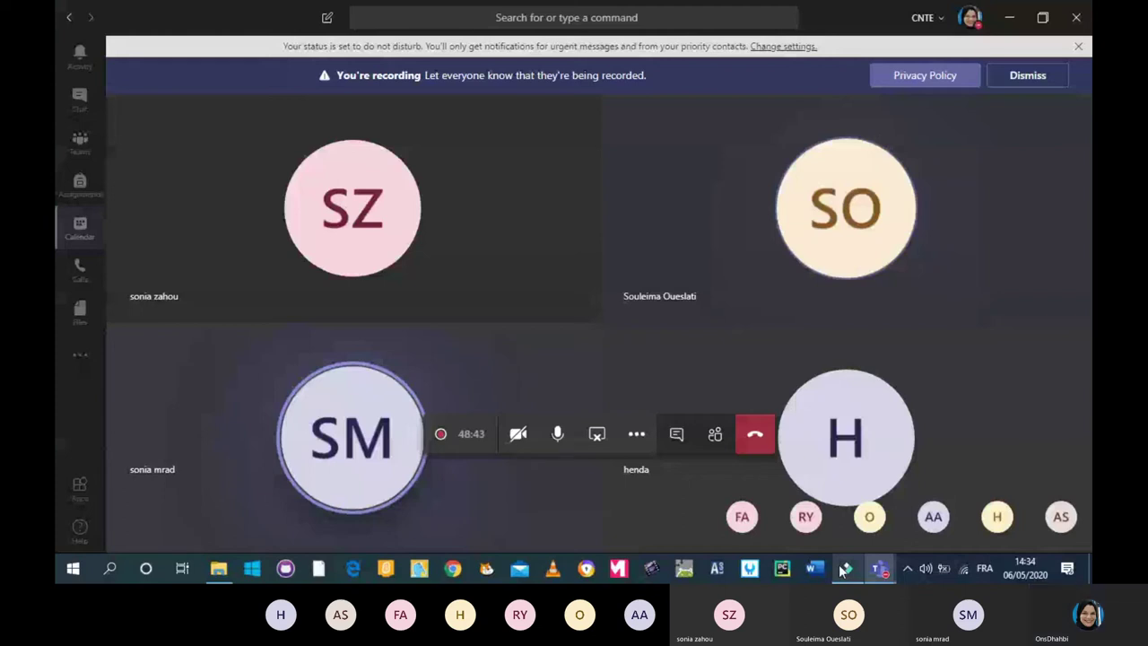
click(843, 568)
click(692, 262)
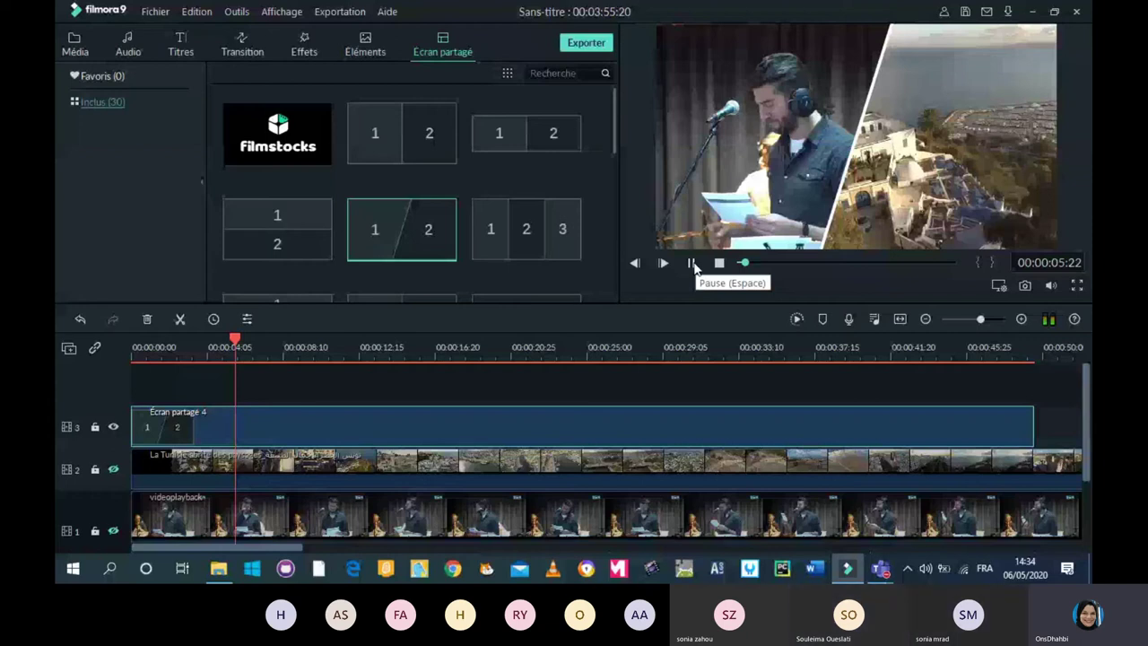
click(694, 267)
scroll(608, 182, down, 3)
scroll(608, 185, down, 5)
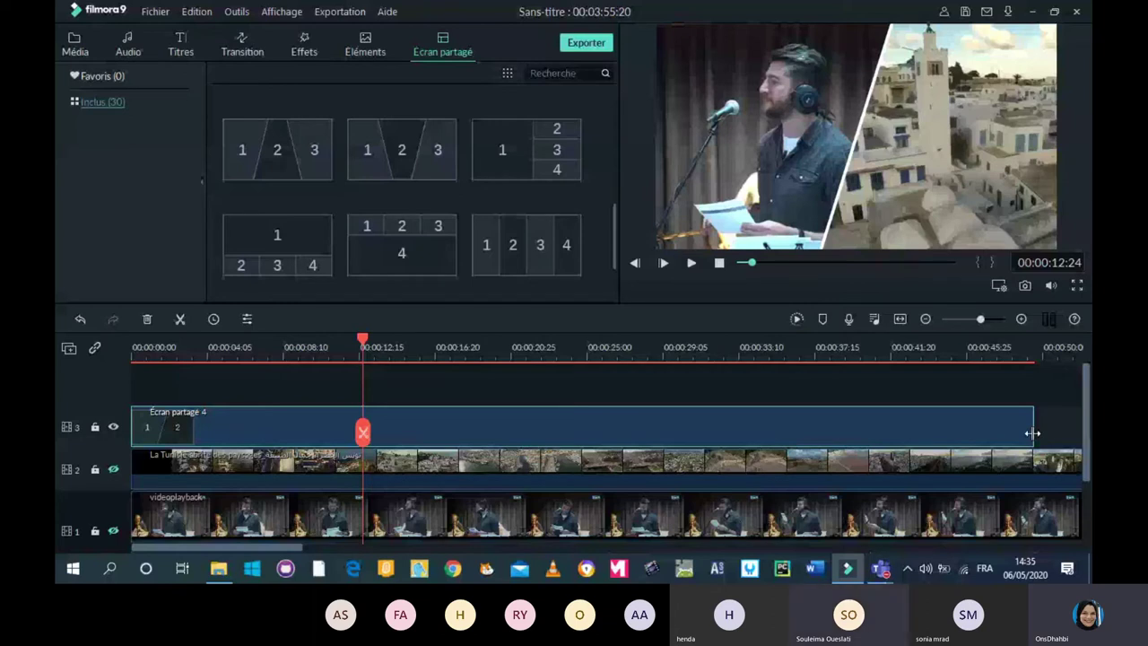
drag(1033, 433, 365, 434)
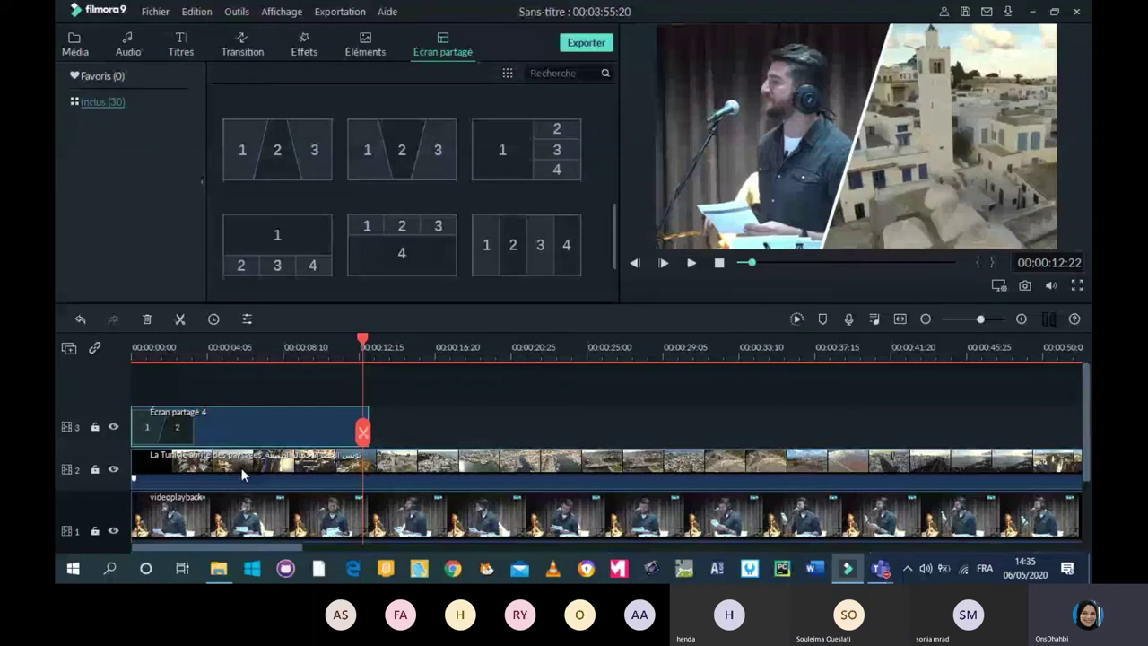
- Try the La Tunisie and videoplayback clips after the split screen, play the sequence, and return both clips to the timeline start
drag(240, 467, 476, 467)
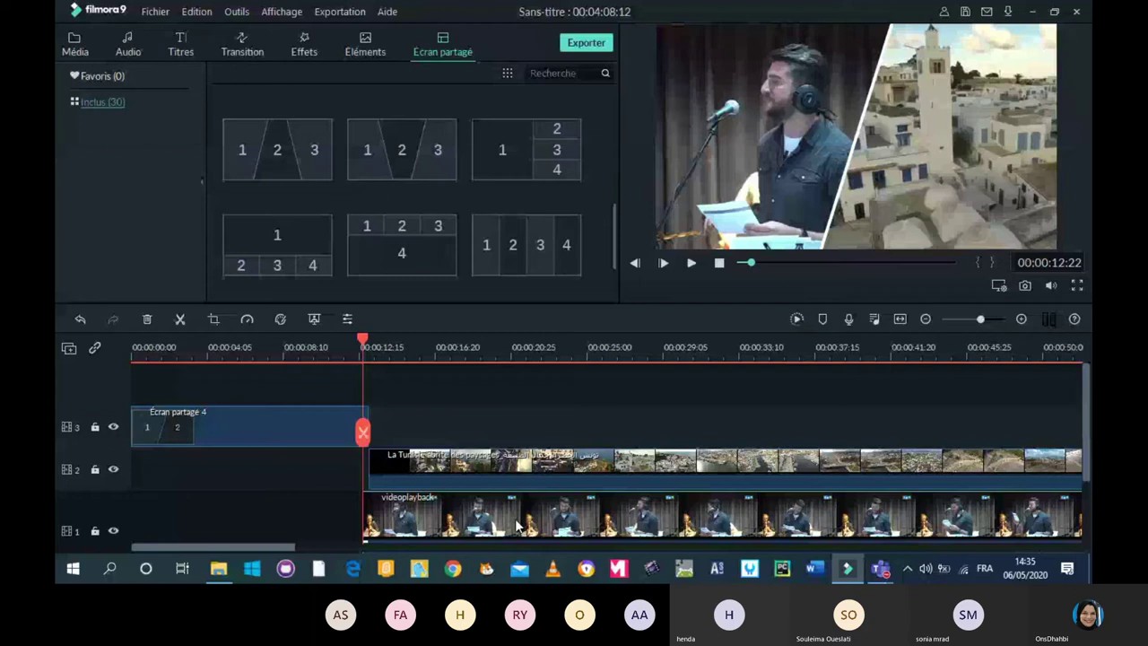
click(691, 263)
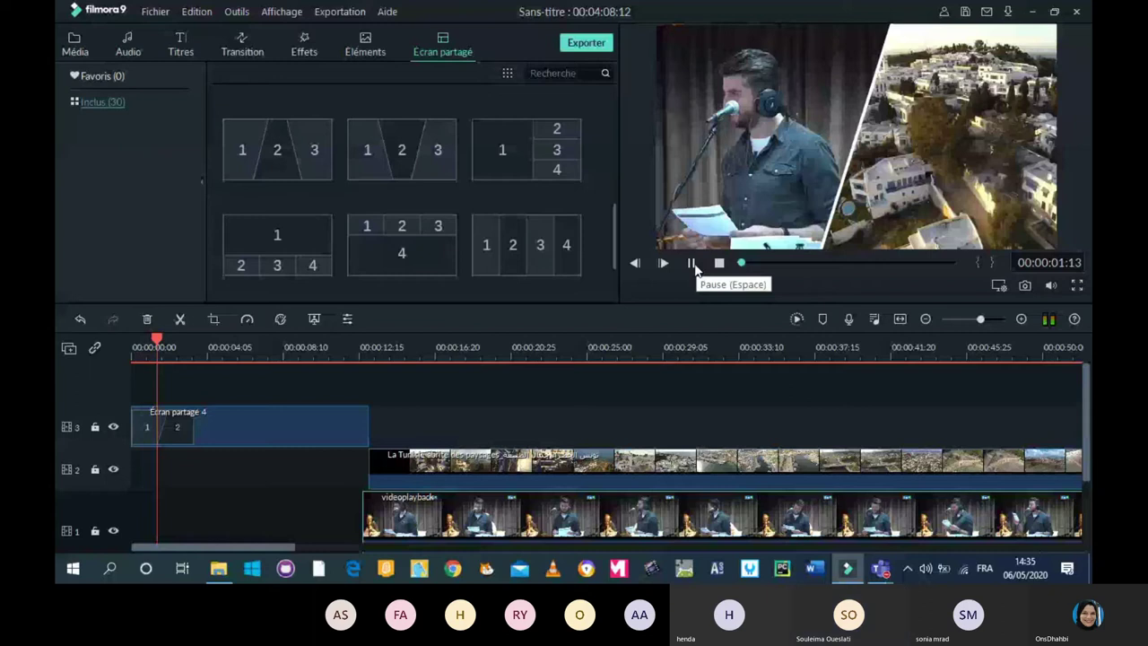
click(929, 566)
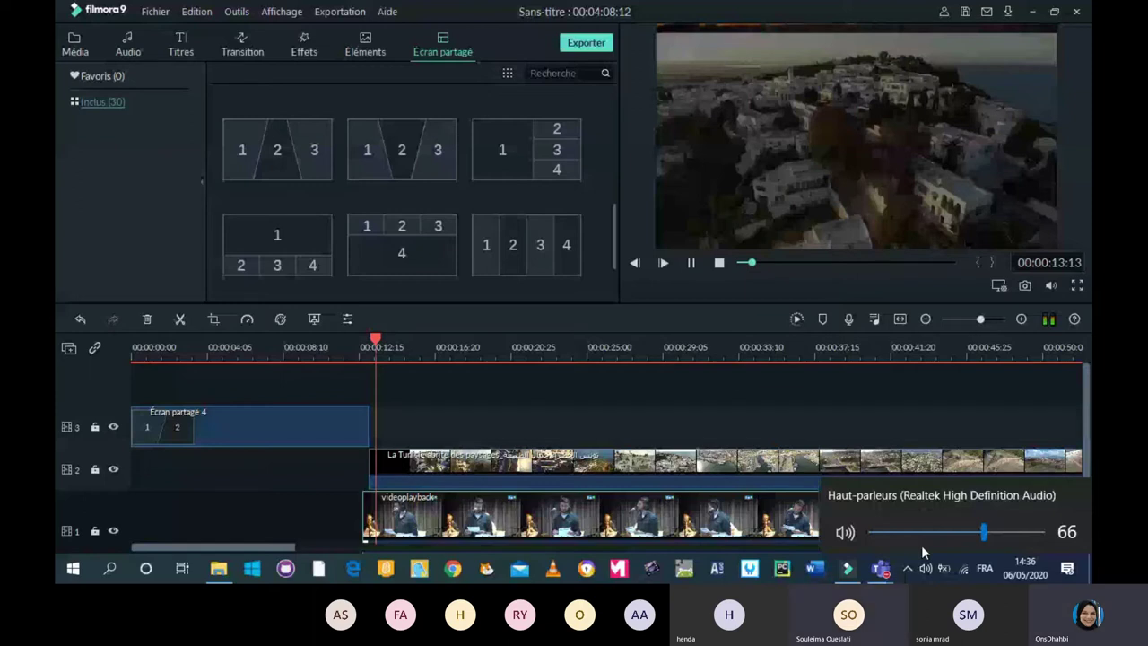
click(473, 349)
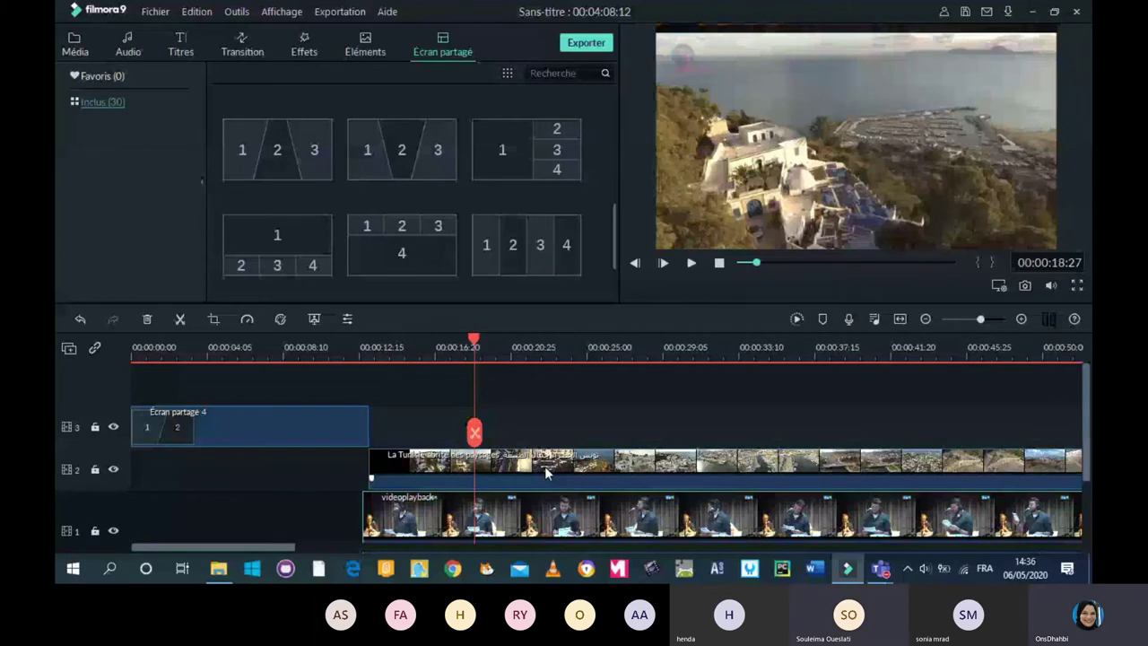
drag(544, 465, 309, 466)
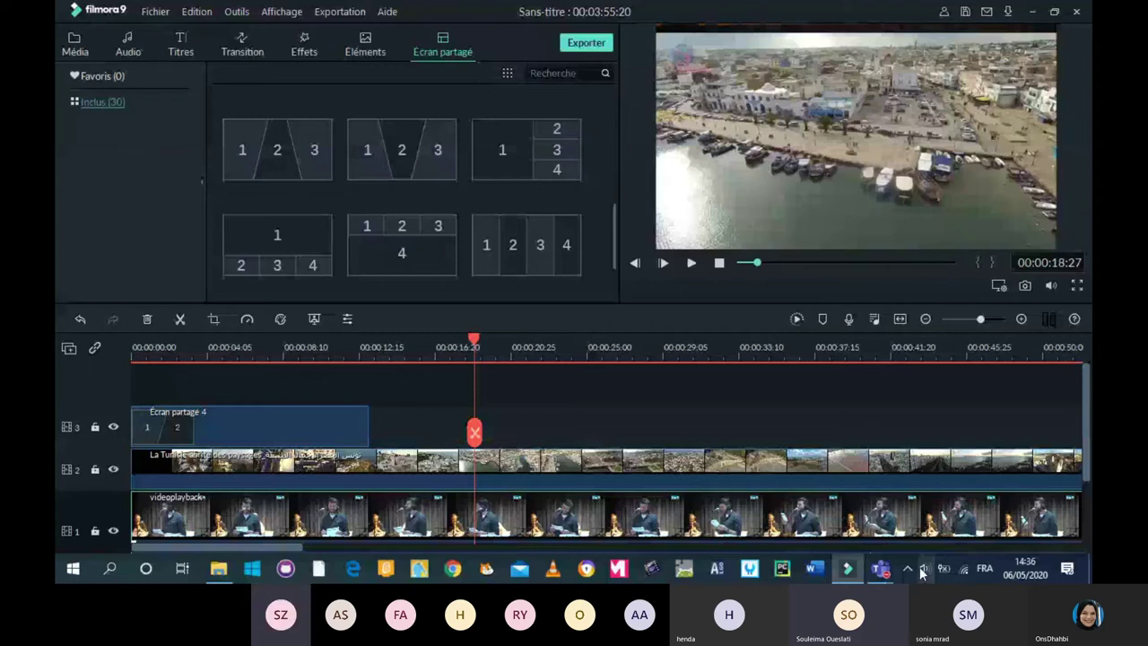
- Set the La Tunisie video's volume to -∞ dB in the split screen's advanced editing and apply the change
double_click(269, 426)
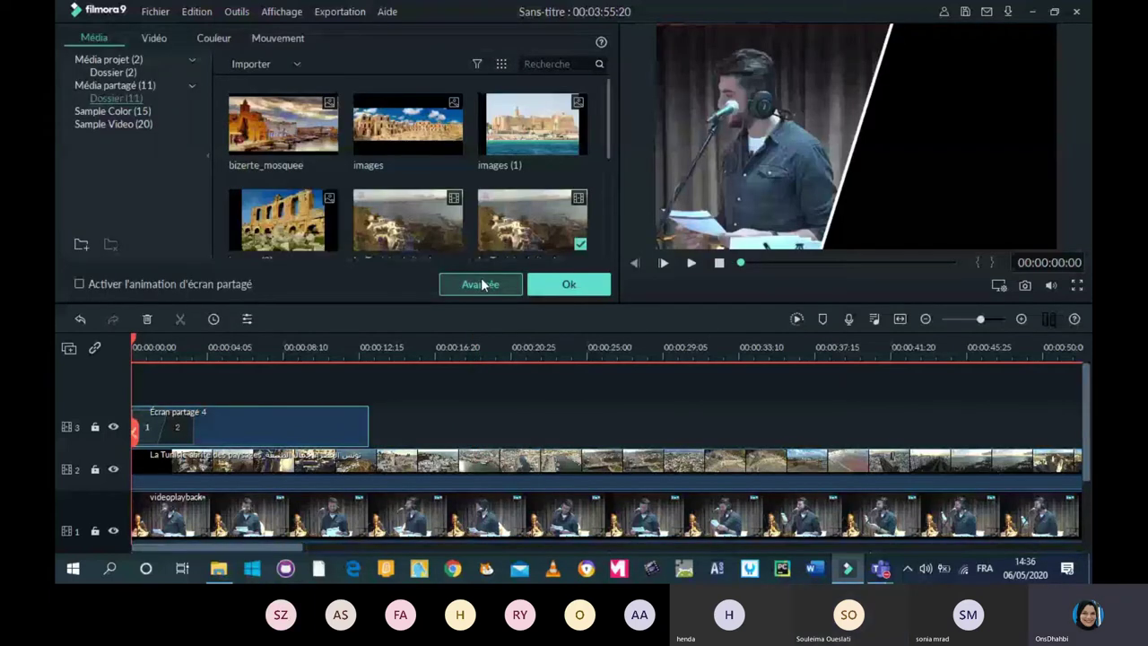
click(480, 283)
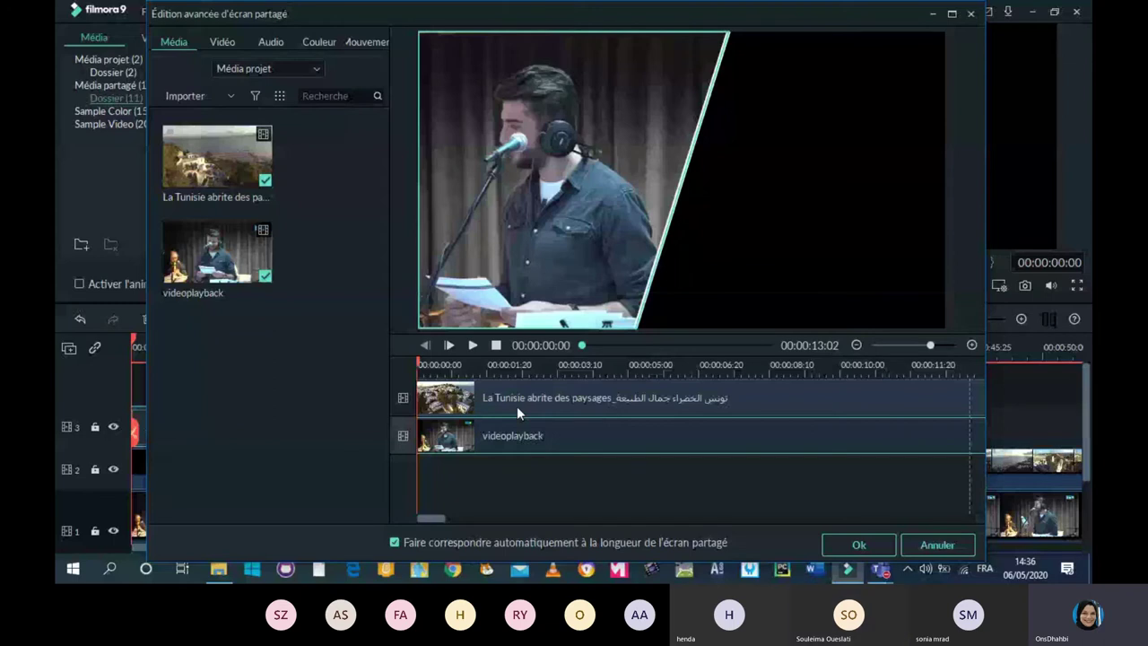
click(648, 400)
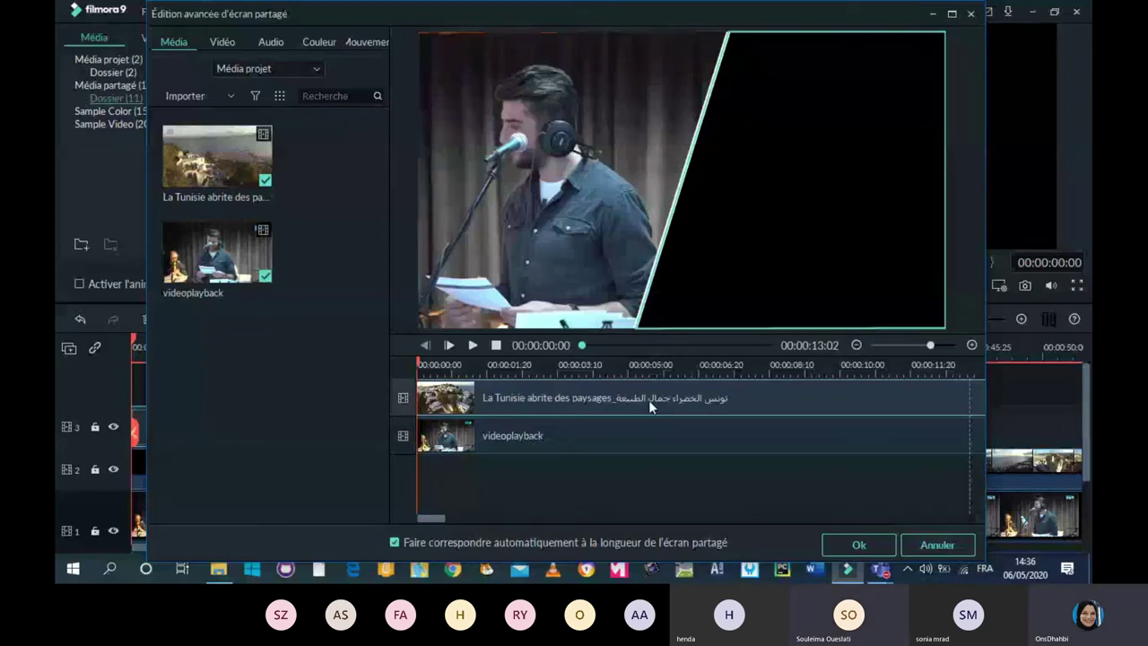
click(271, 42)
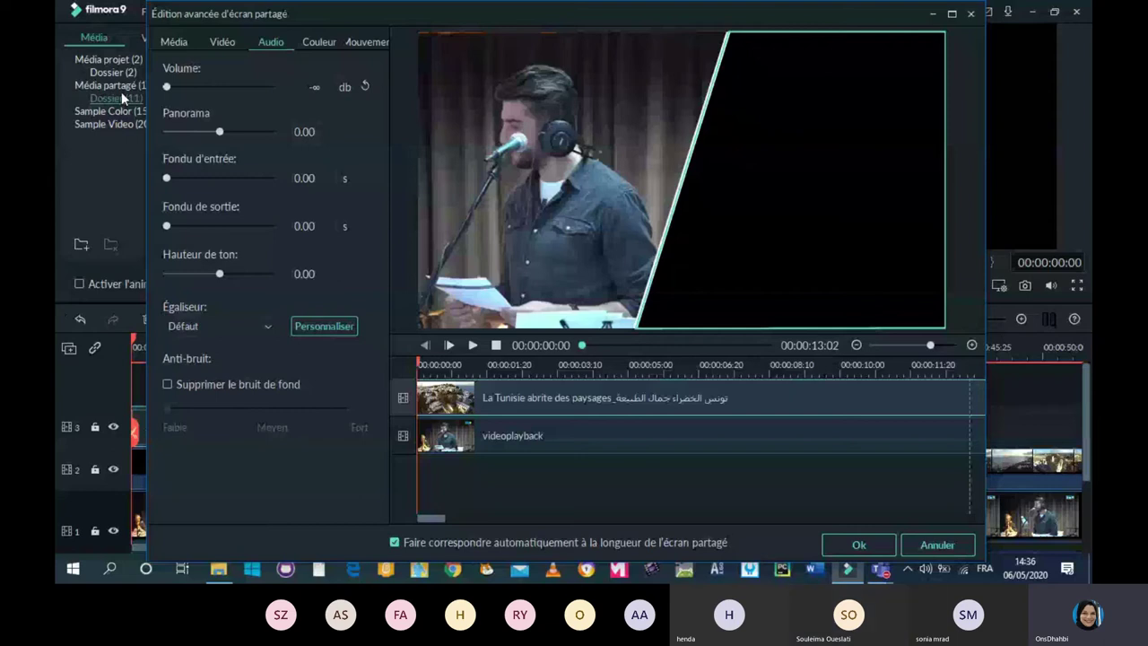
click(857, 547)
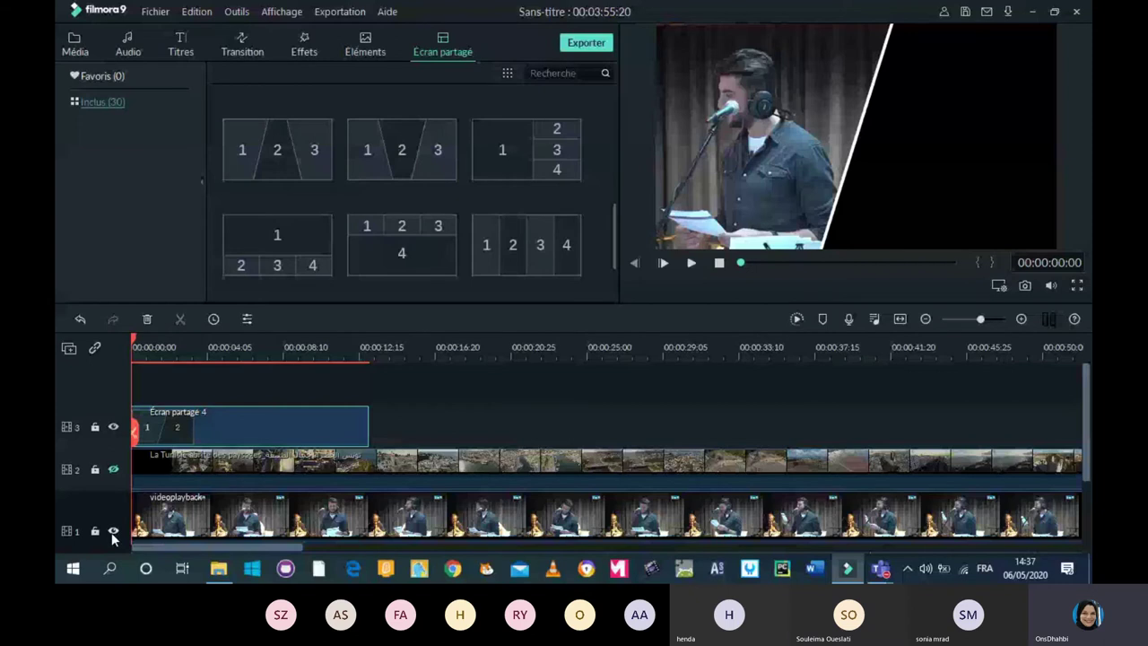
- Hide video tracks 1 and 2, and play back the split screen until about 00:00:02
click(112, 531)
click(692, 263)
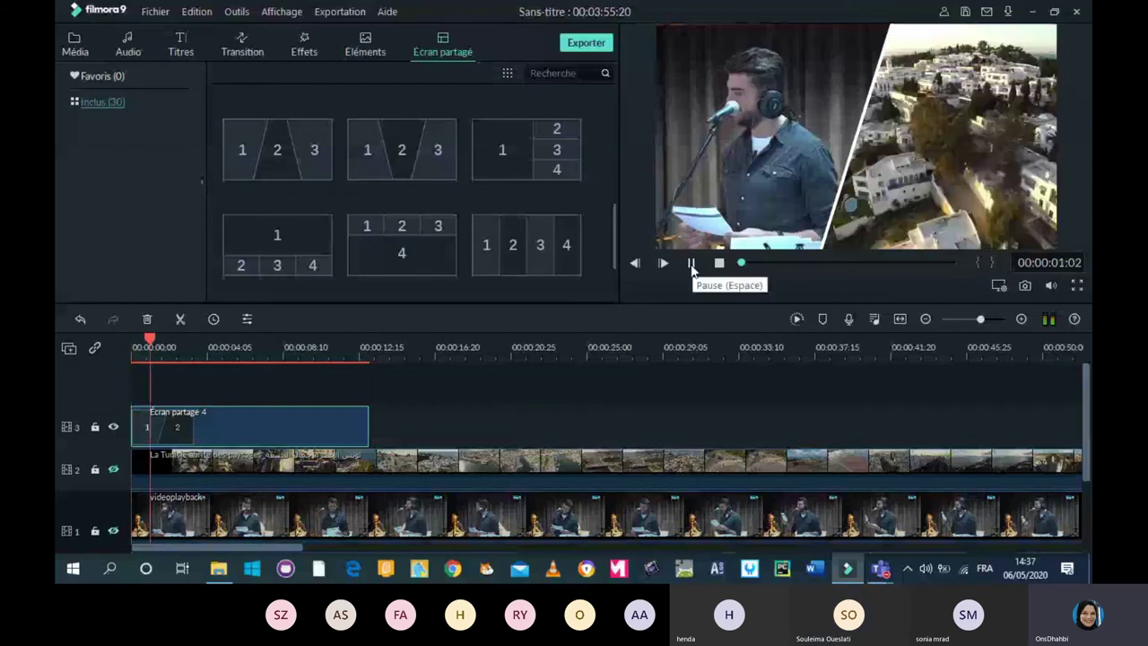
click(691, 263)
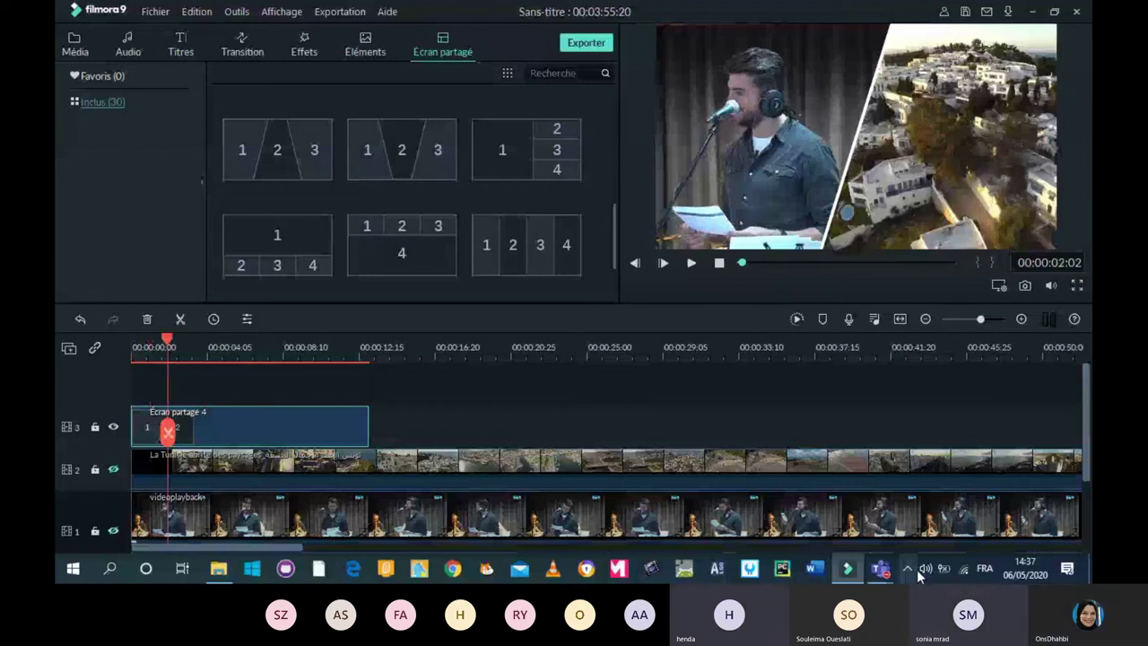
- Play the split screen to about 00:00:12, and delete video track 3 together with its split-screen clip
click(691, 263)
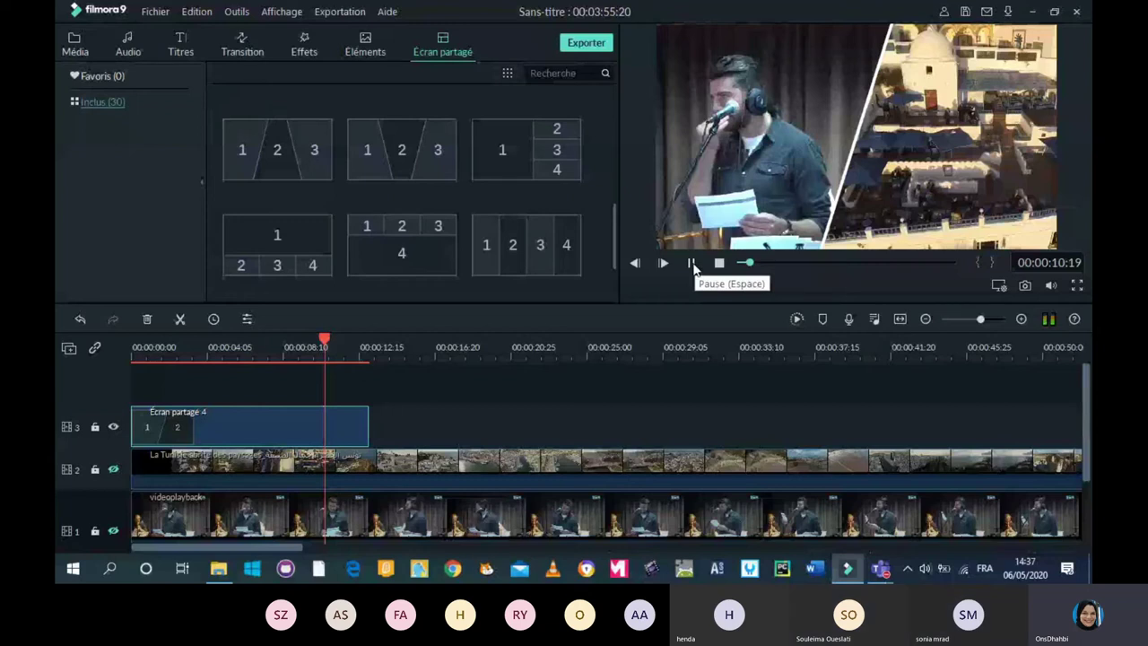
click(690, 263)
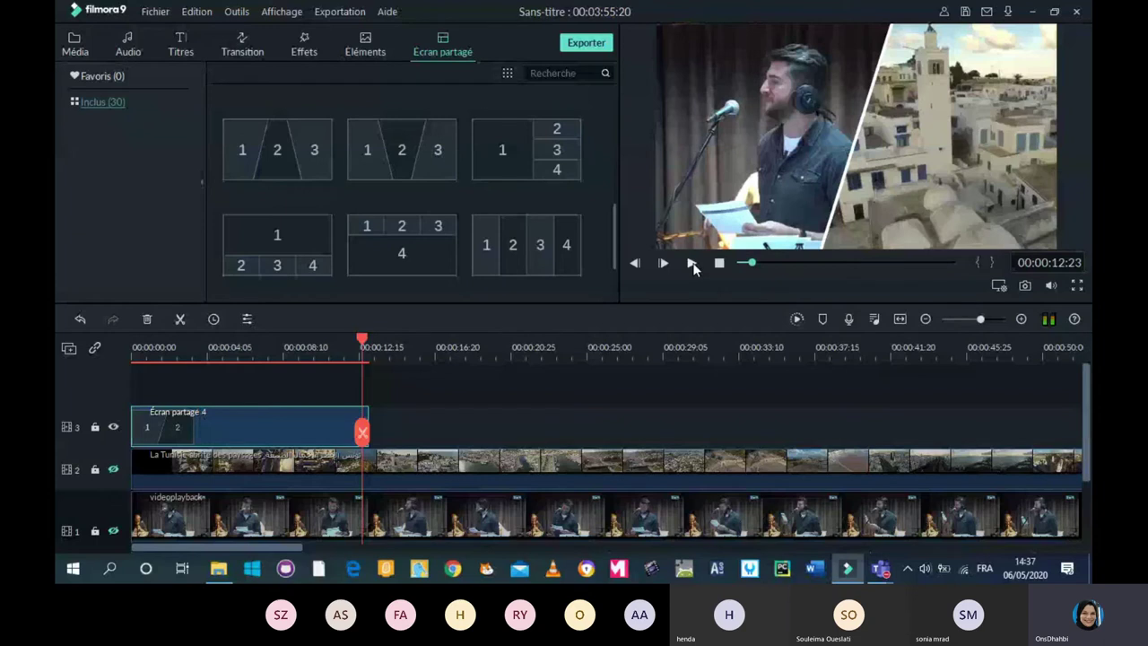
right_click(112, 436)
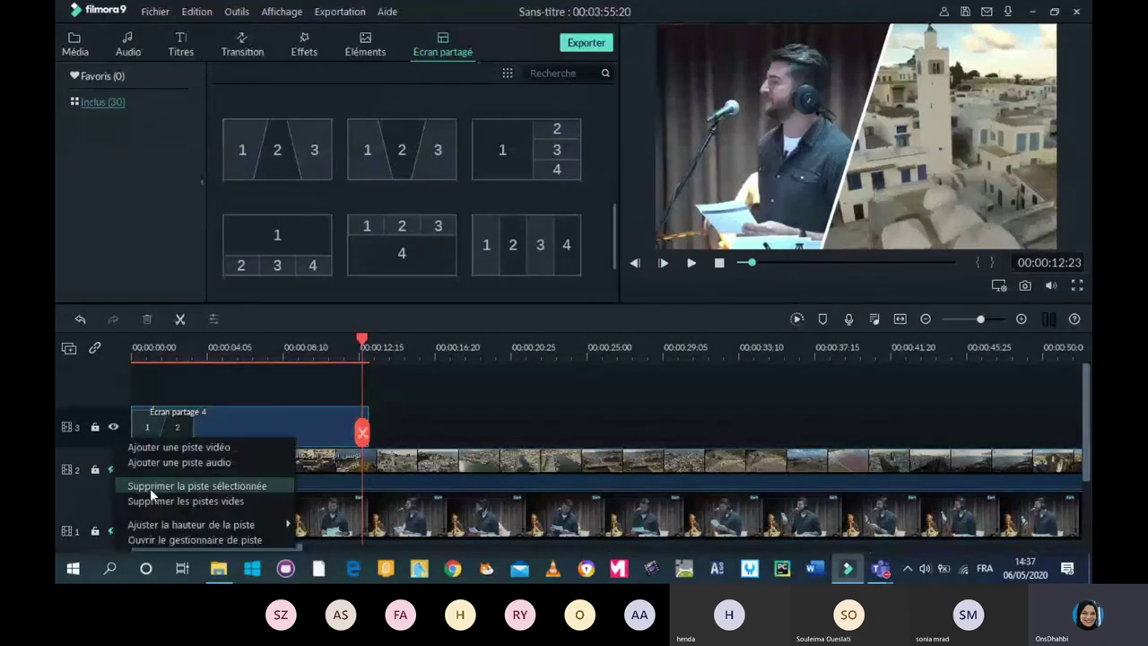
click(181, 487)
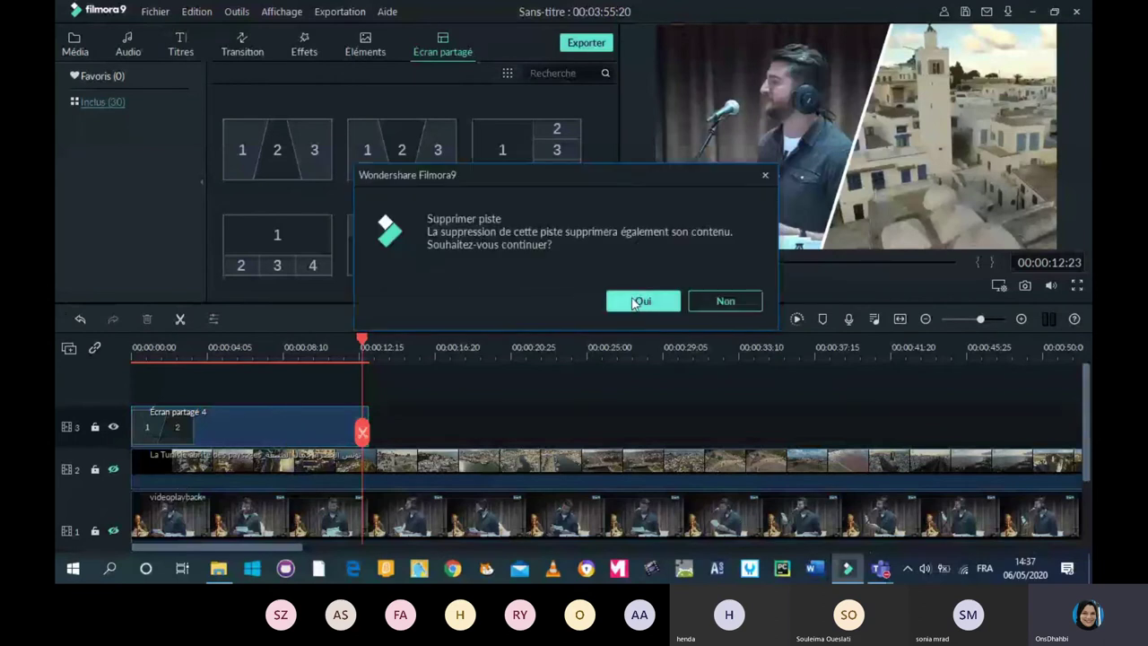
click(634, 298)
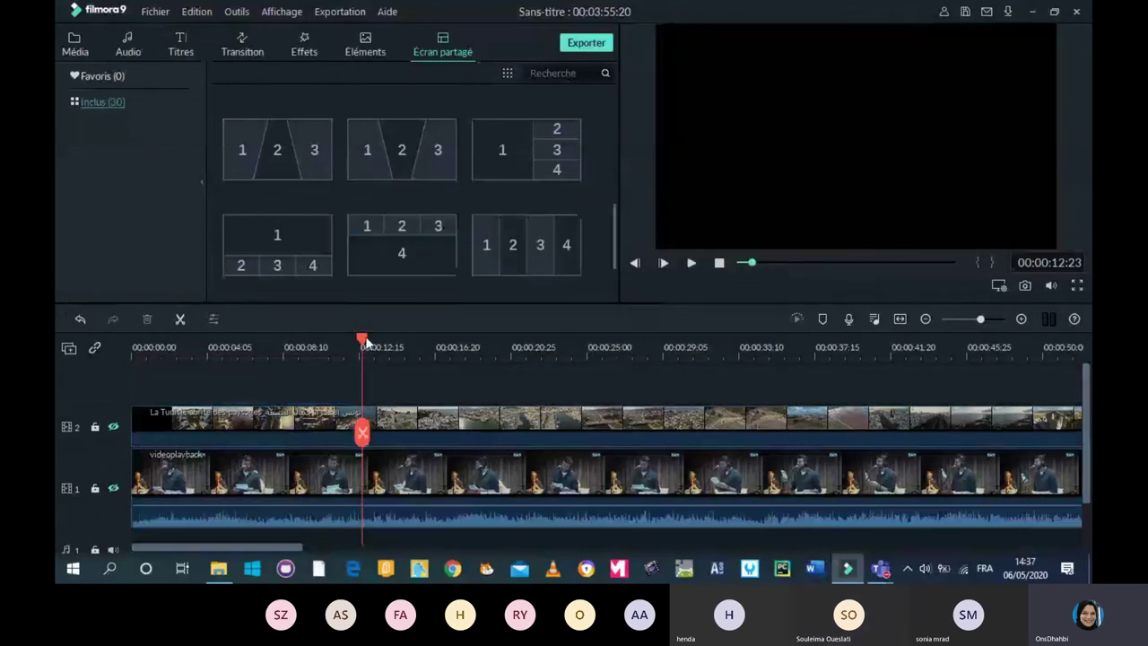
- Return the playhead to the timeline start, unhide video tracks 1 and 2, and preview the sequence at about 00:00:01
drag(363, 339, 263, 341)
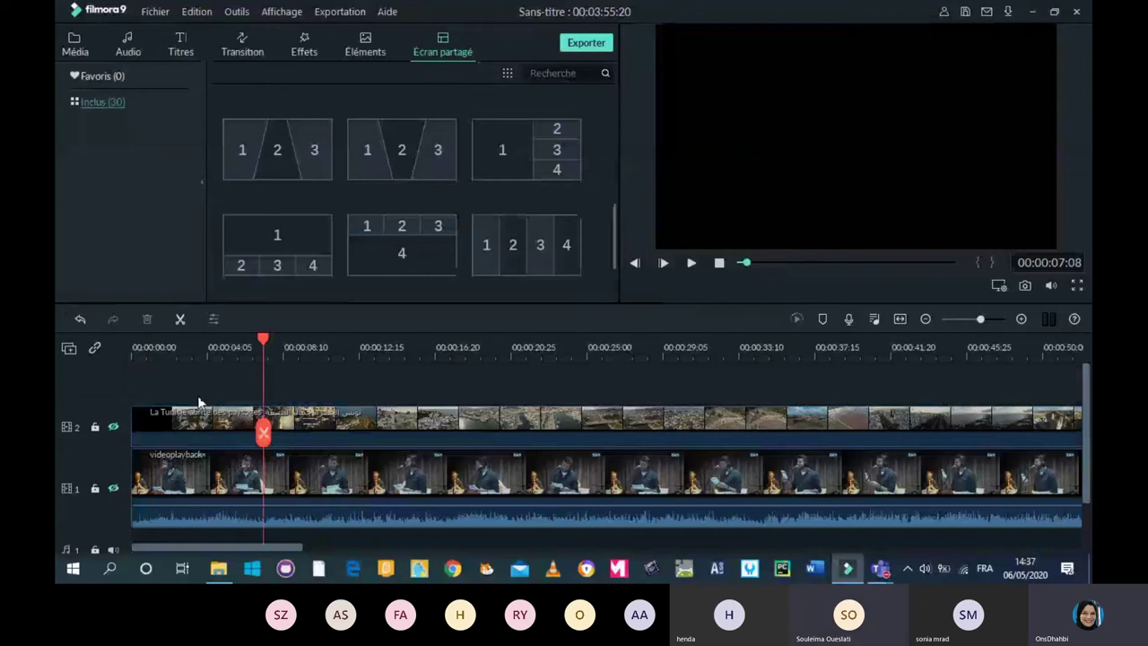
key(Home)
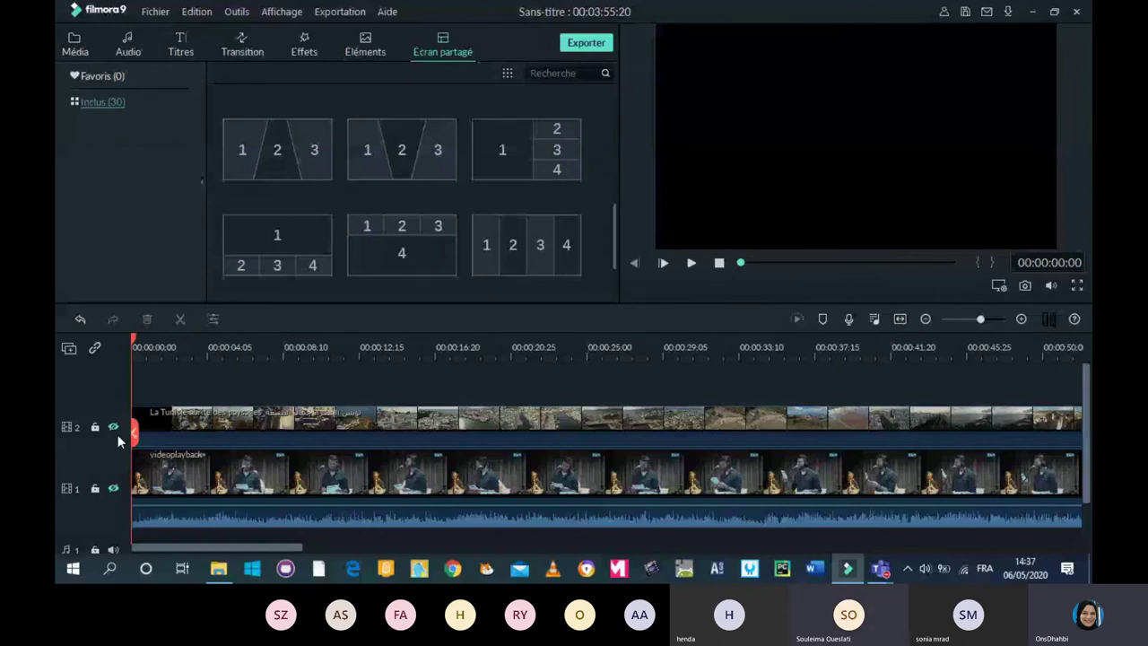
click(162, 423)
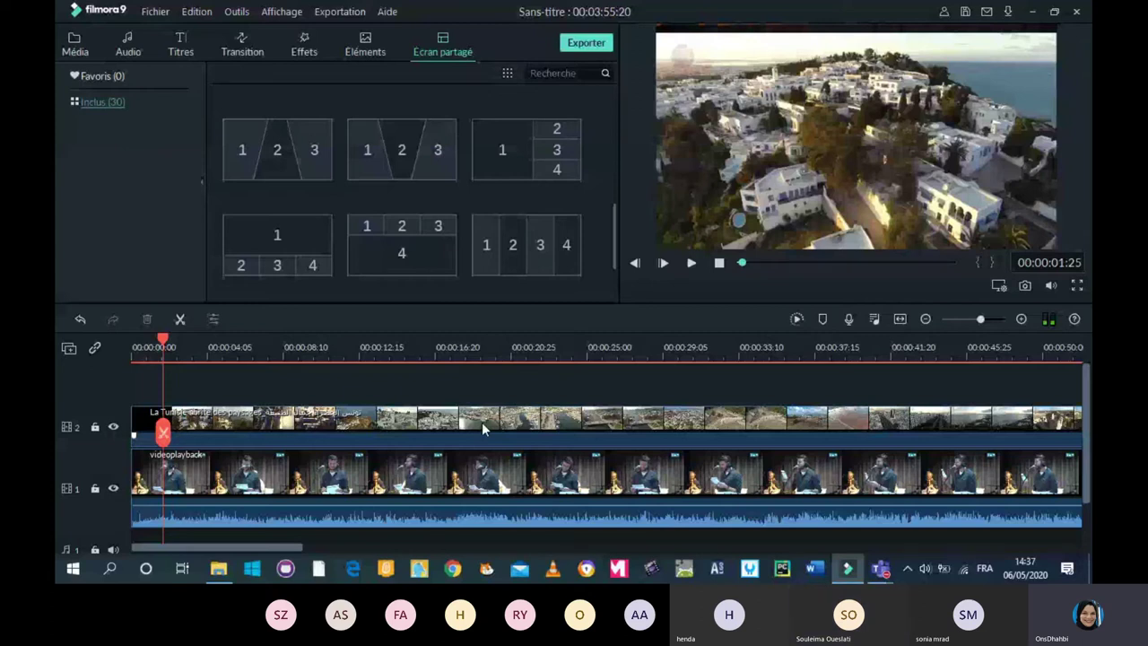
- Replace the La Tunisie clip on video track 2 with six Tunisia photos, and lower the volume of the first videoplayback segment
click(482, 421)
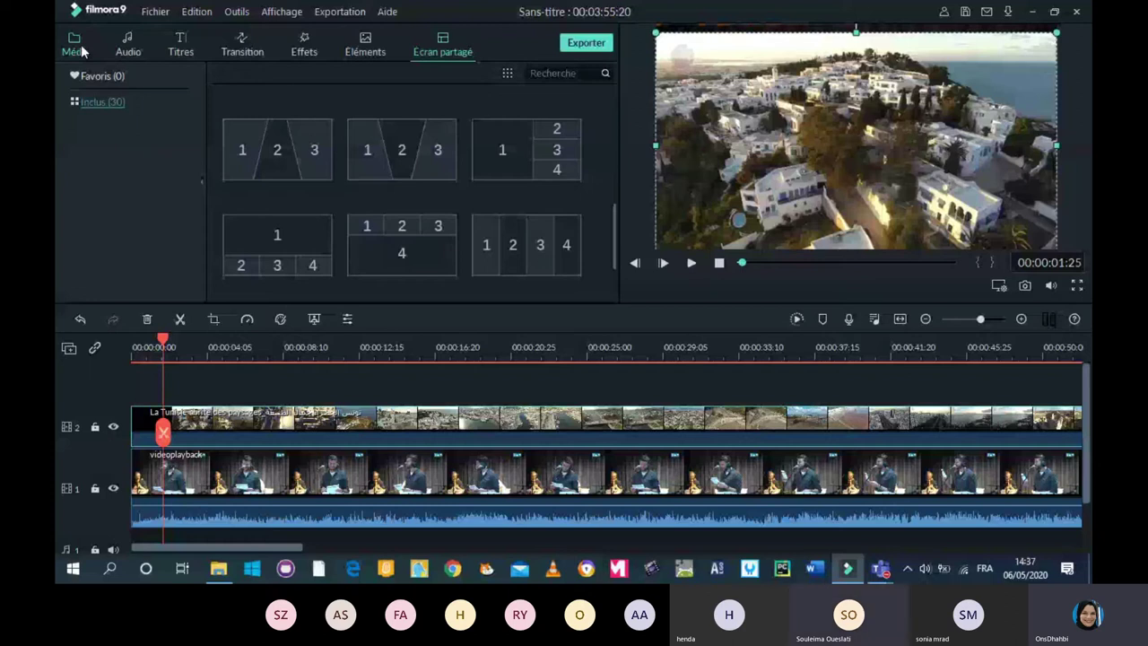
click(75, 45)
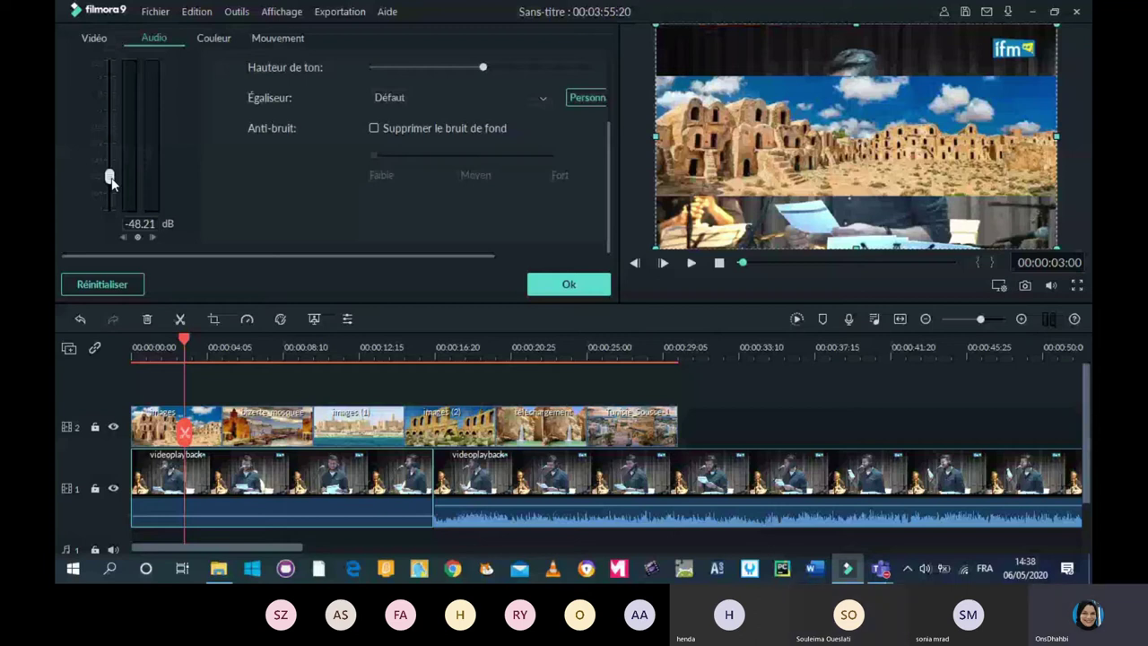
click(568, 283)
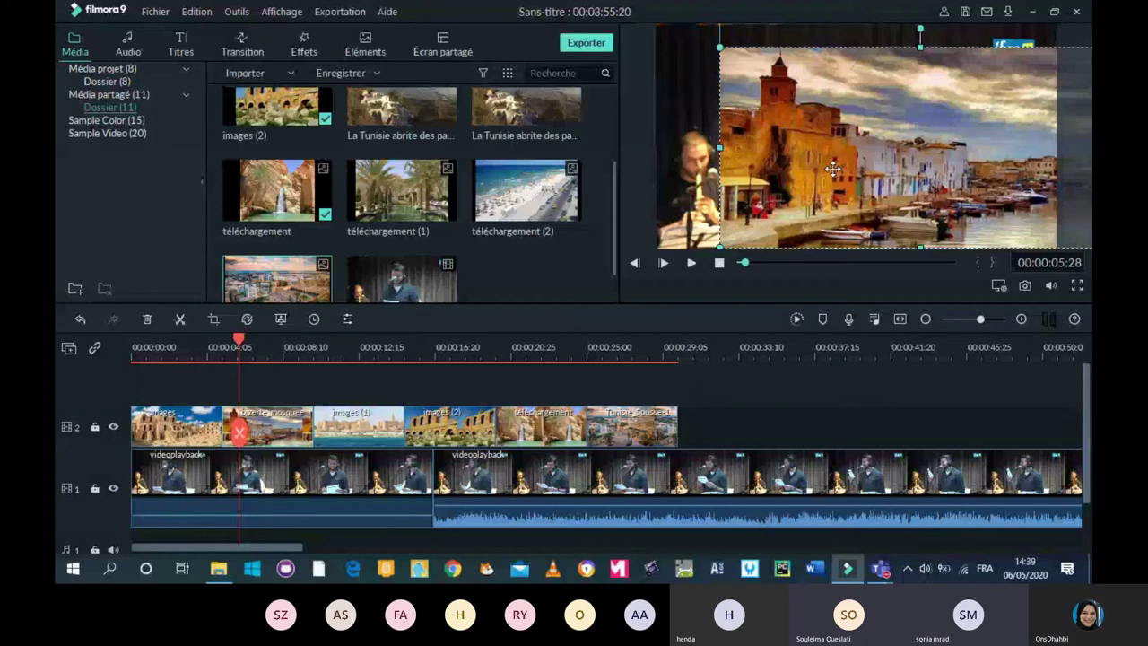
- Shrink three photos within the video frame, placing Bizerte at the upper left, images (1) at the lower left and images (2) at the upper right
key(ctrl+z)
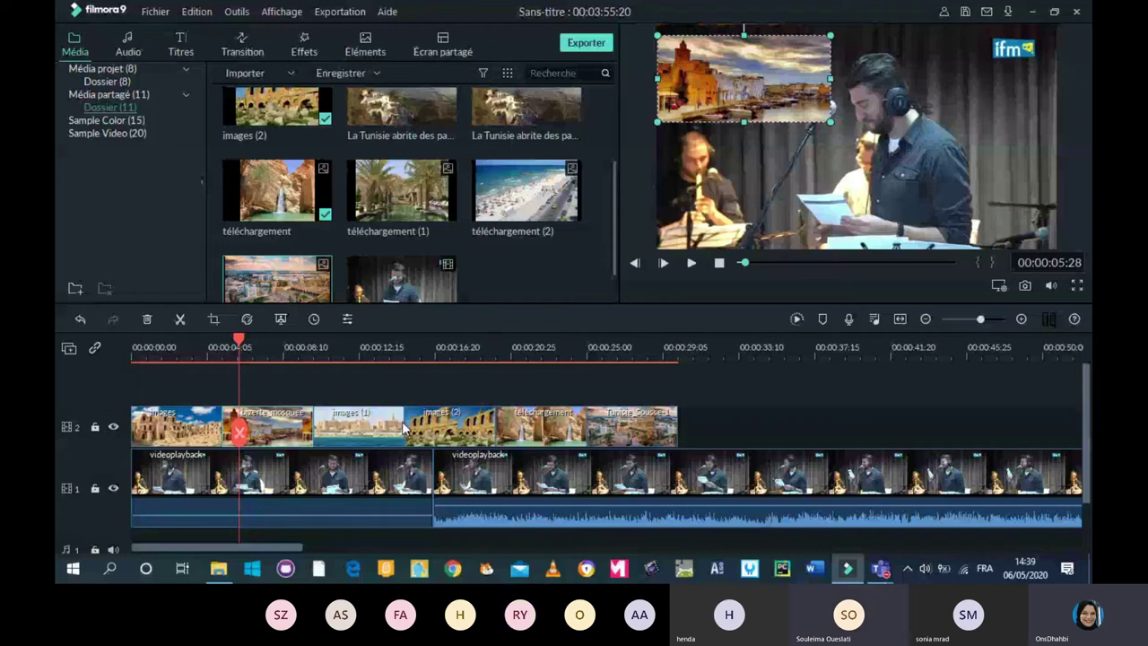
click(323, 422)
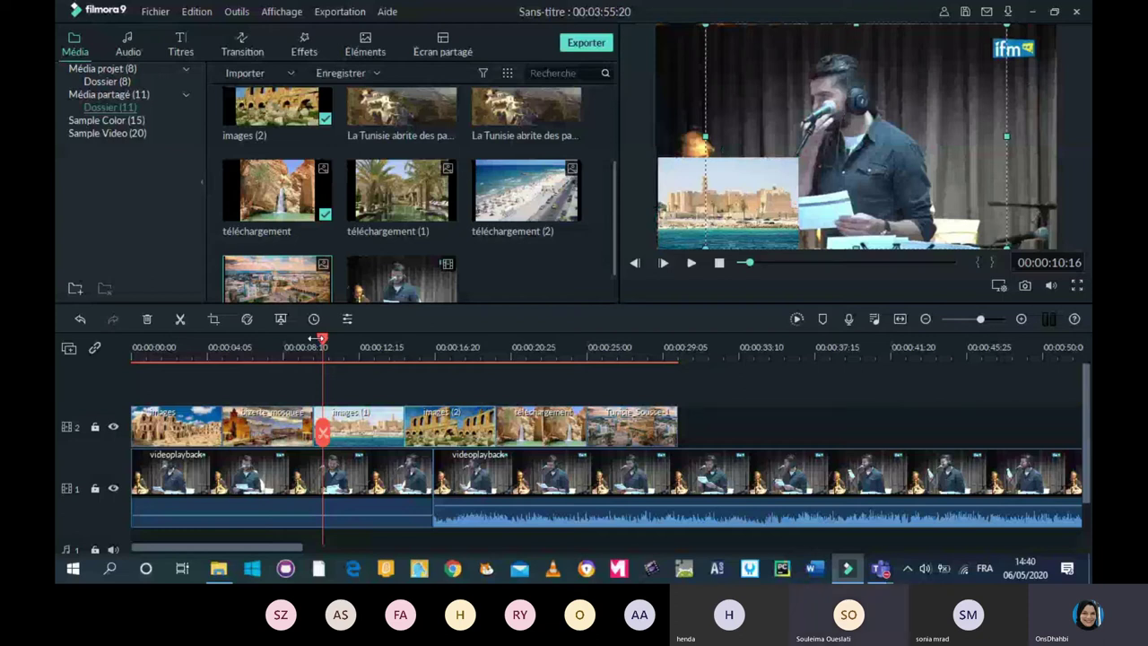
drag(316, 339, 408, 339)
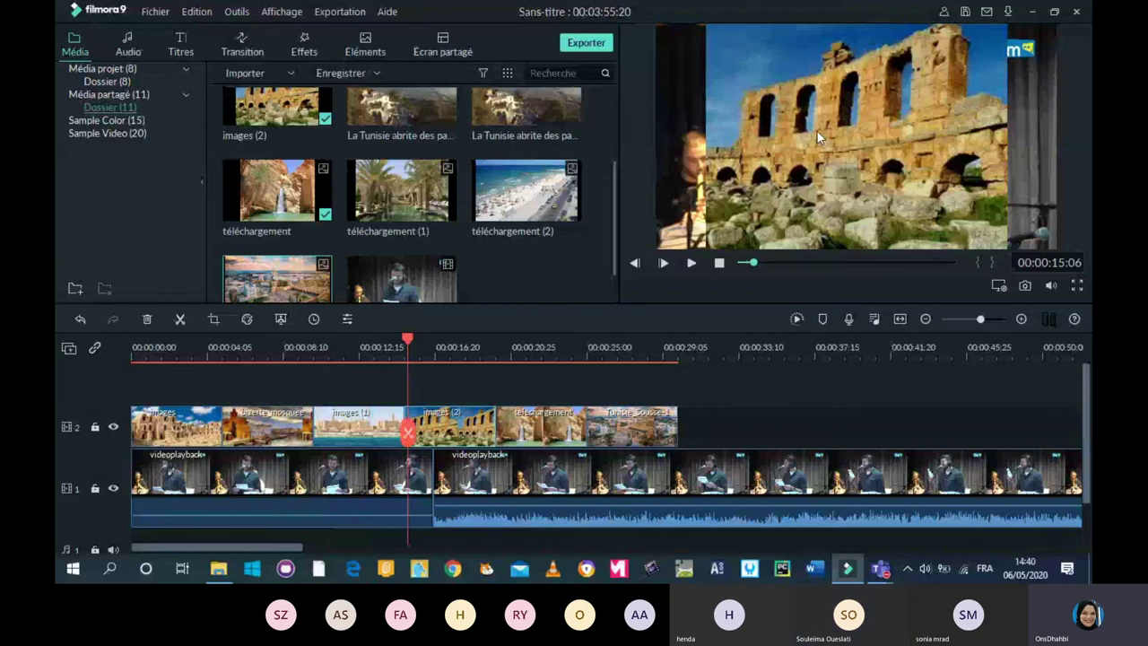
click(961, 83)
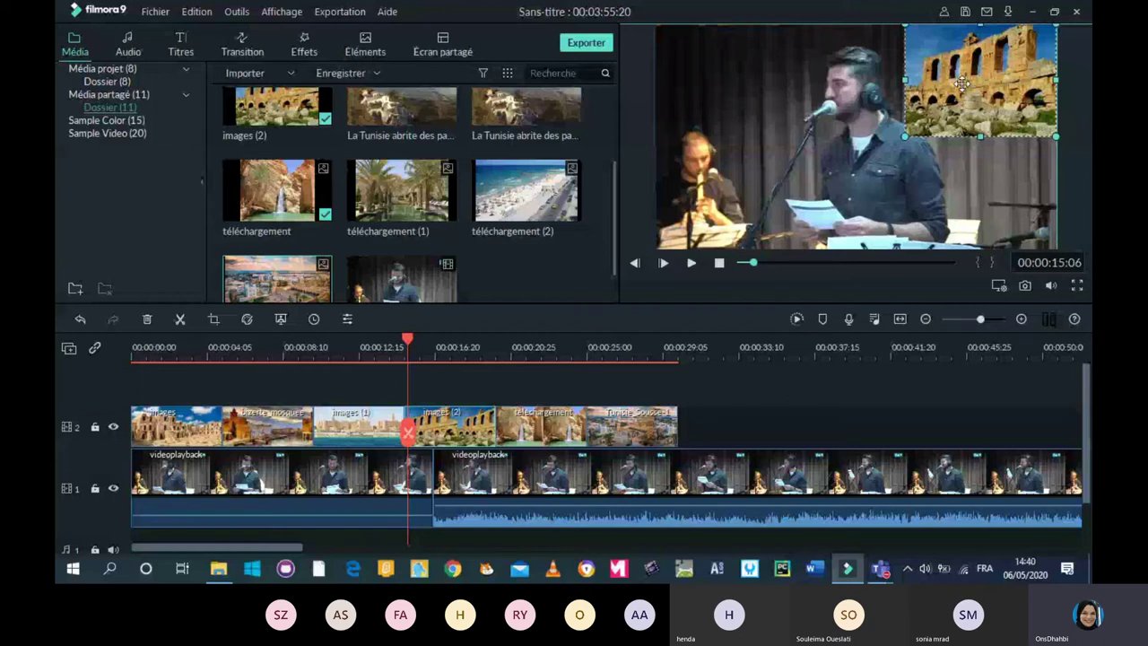
- Shrink the téléchargement waterfall and Tunisie_Sousse photos into the lower part of the video frame, and return to the timeline start
click(497, 357)
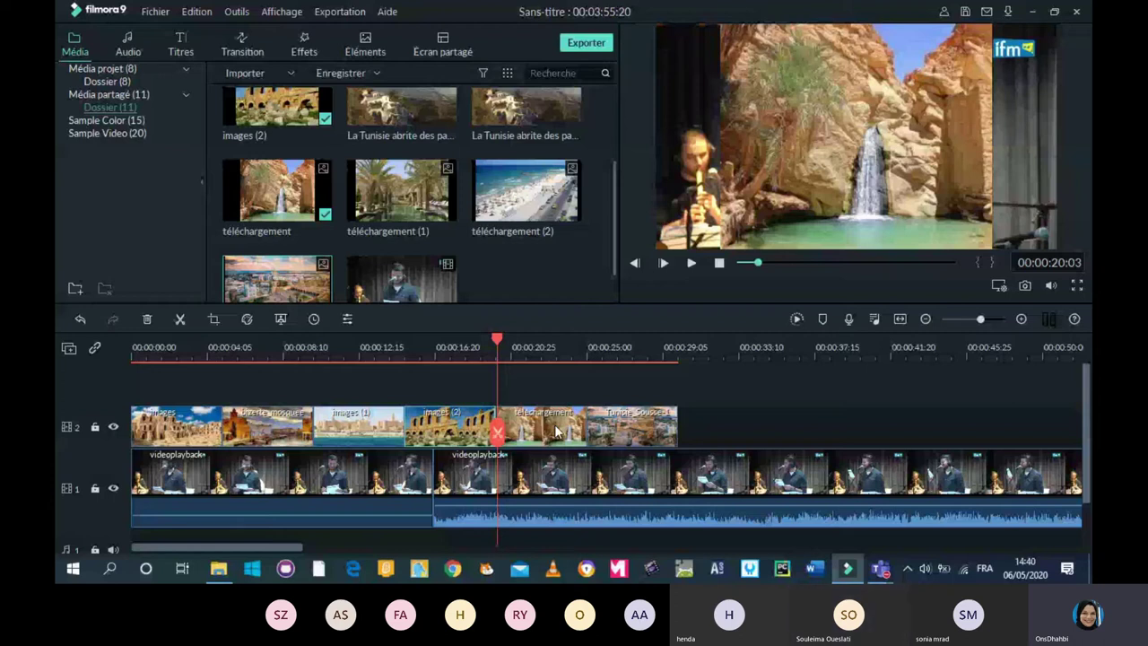
click(587, 347)
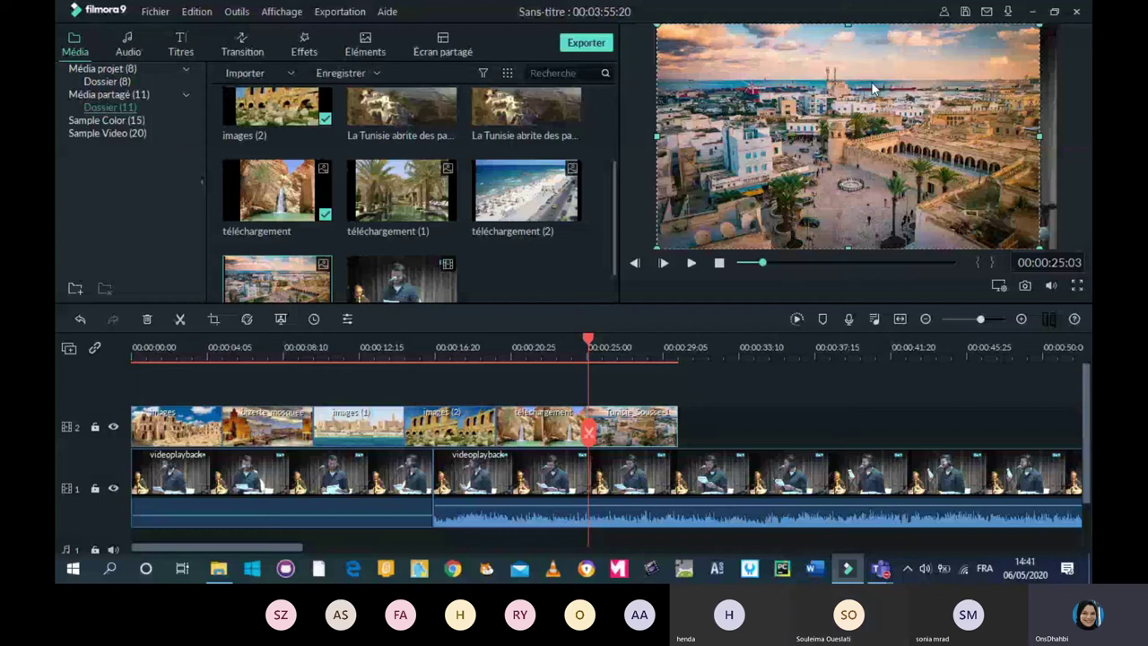
click(719, 262)
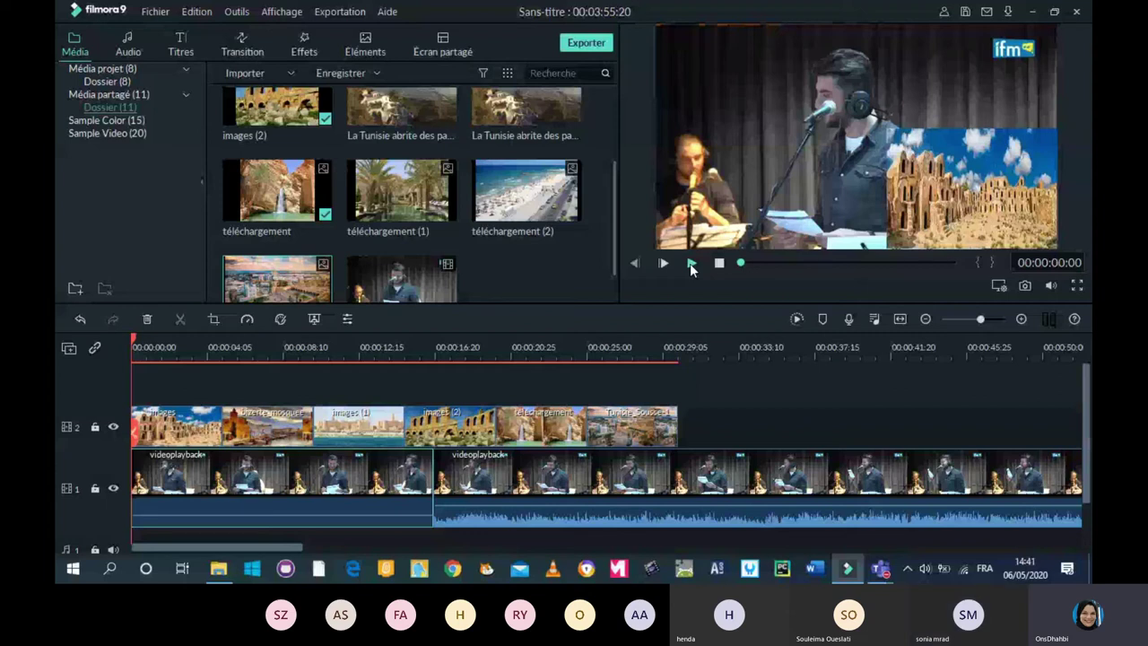
- Restore the first videoplayback segment's audio, and play the sequence from the start to about 00:00:29
double_click(440, 475)
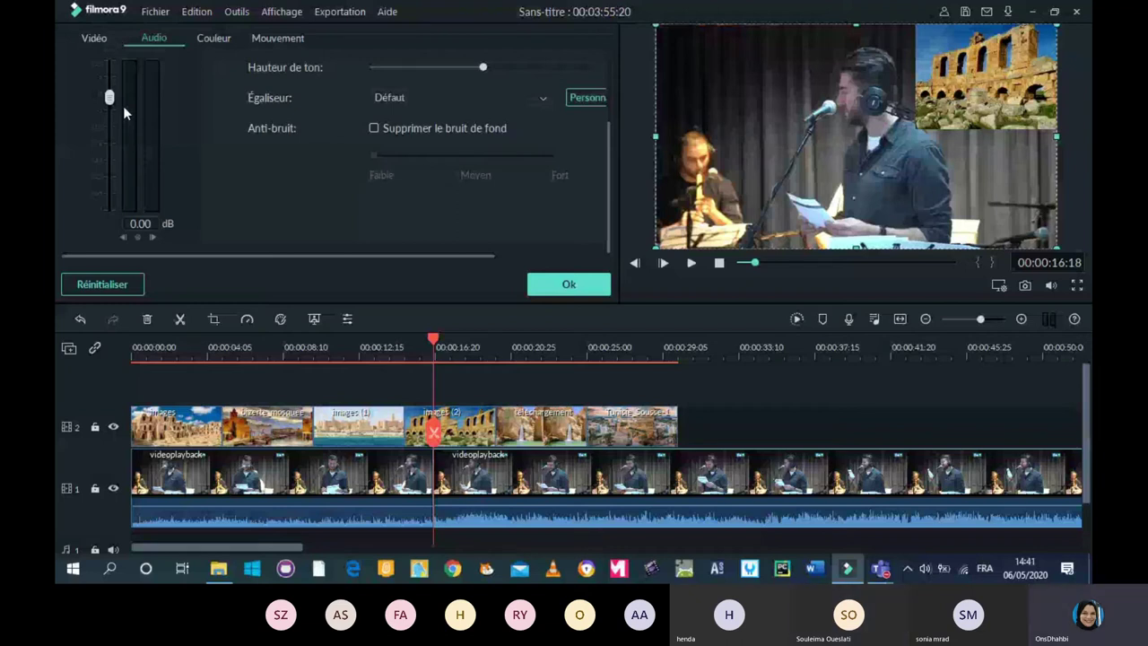
click(135, 386)
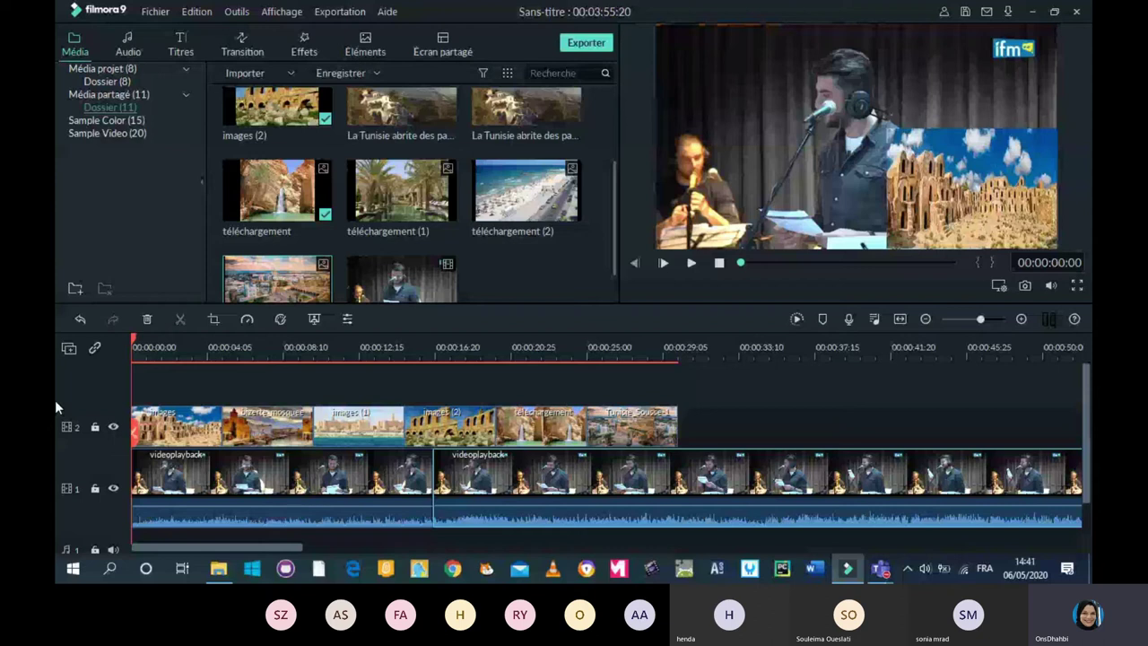
click(691, 263)
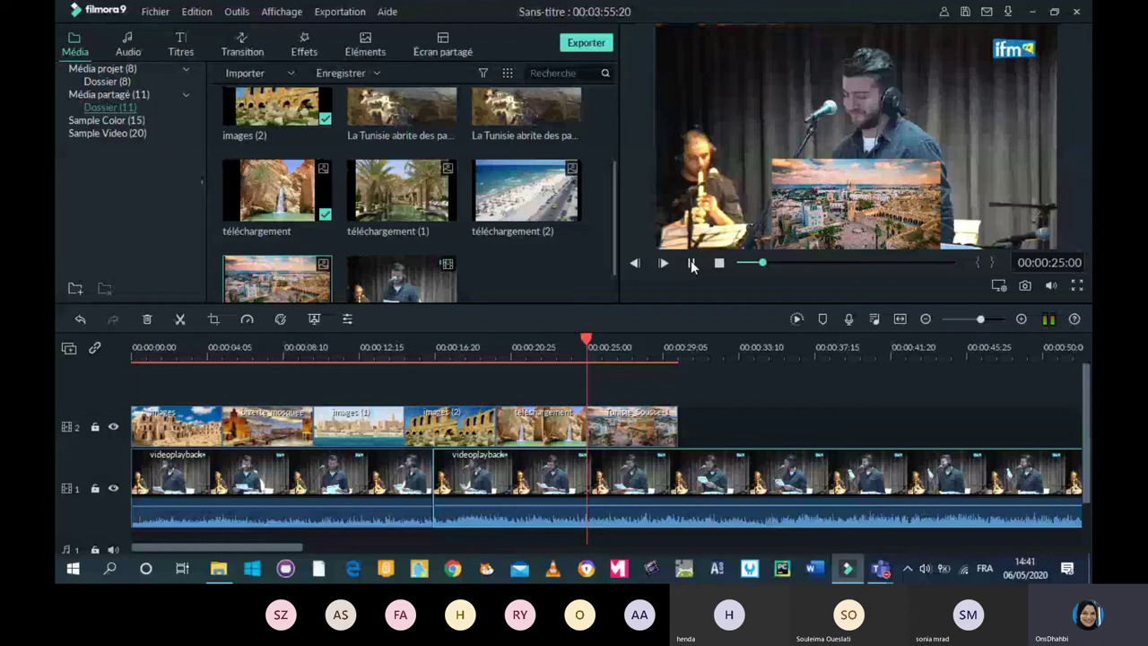
click(692, 262)
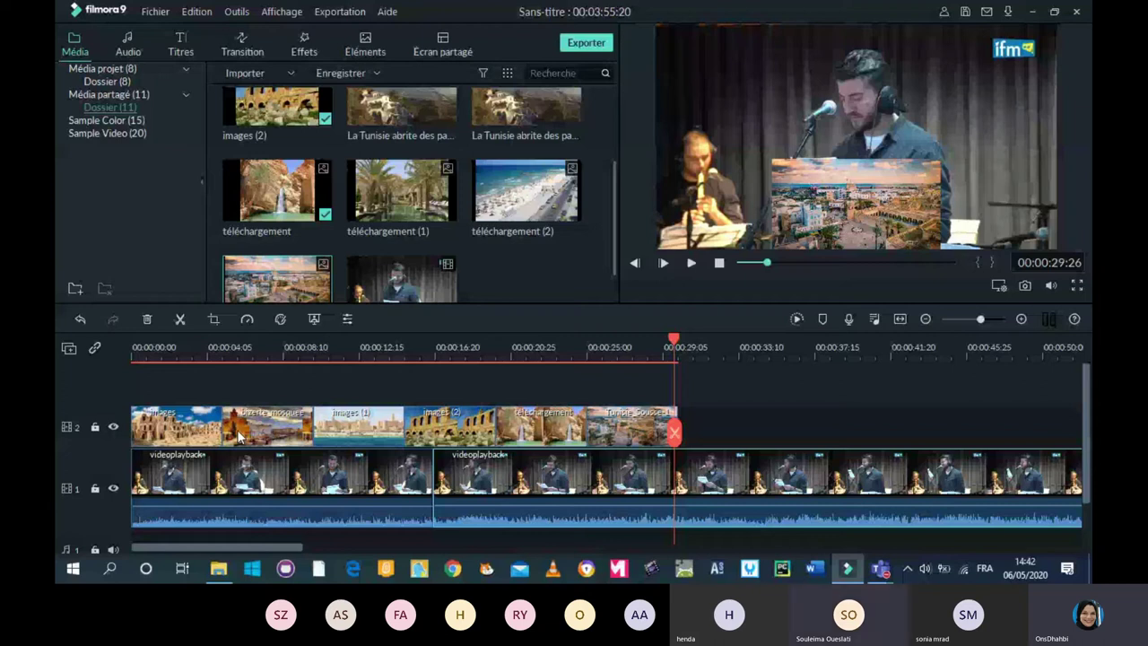
- Add transitions including Cœur and Distante Couleur between the first five photos, and Mosaïque between the téléchargement and Tunisie_Sousse photos
click(242, 51)
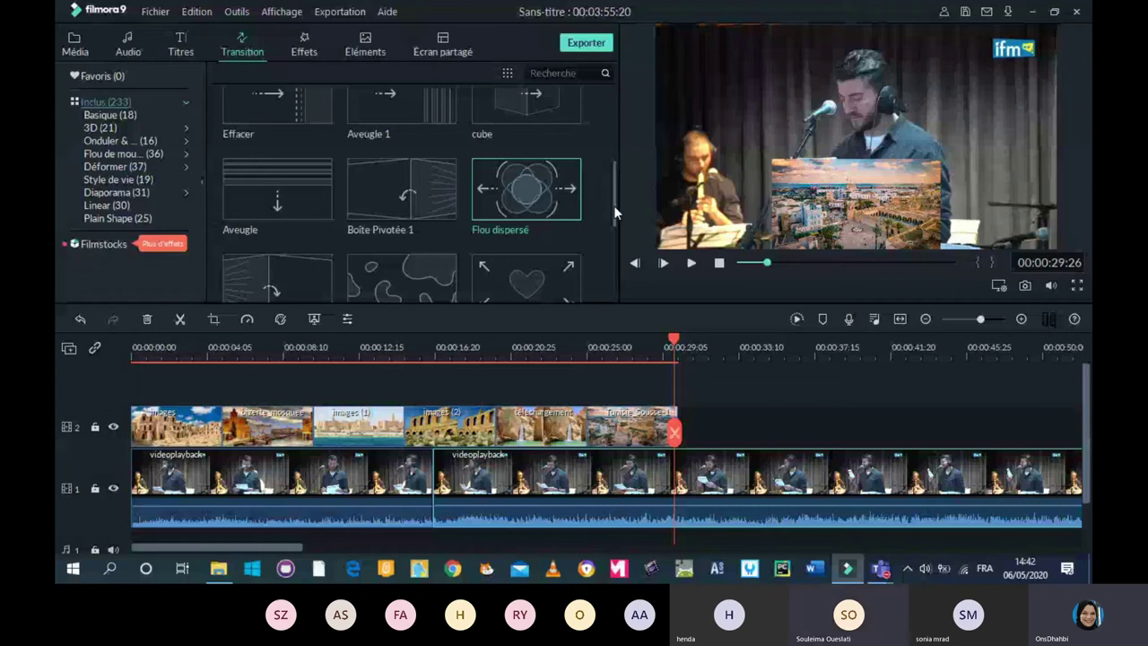
scroll(614, 205, down, 1)
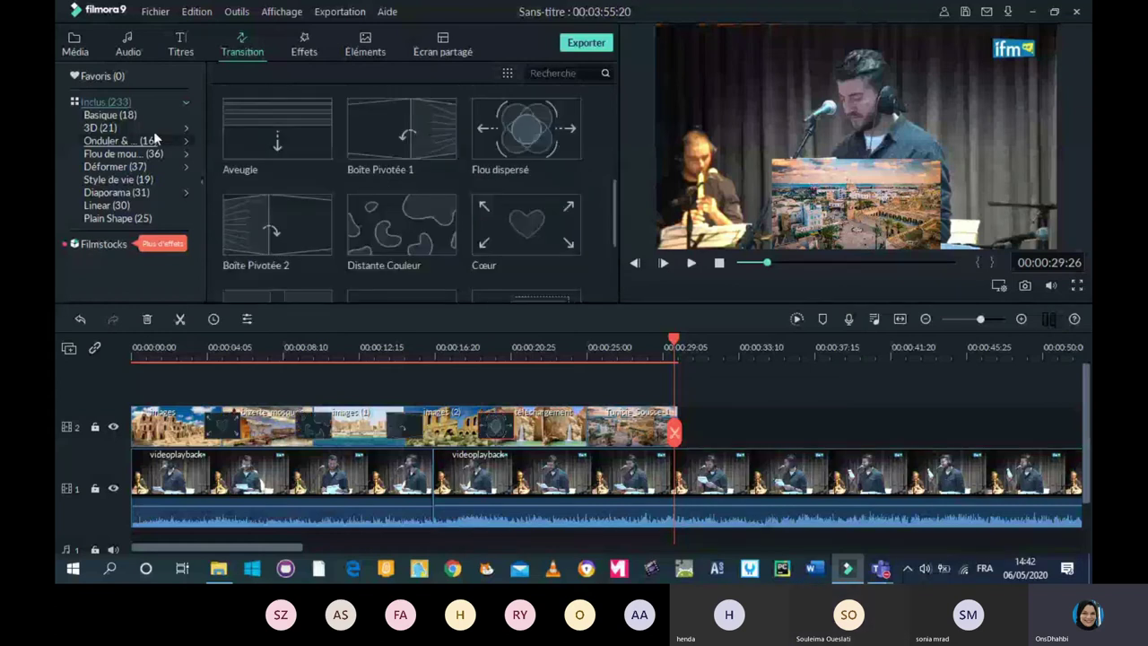
click(113, 166)
click(121, 191)
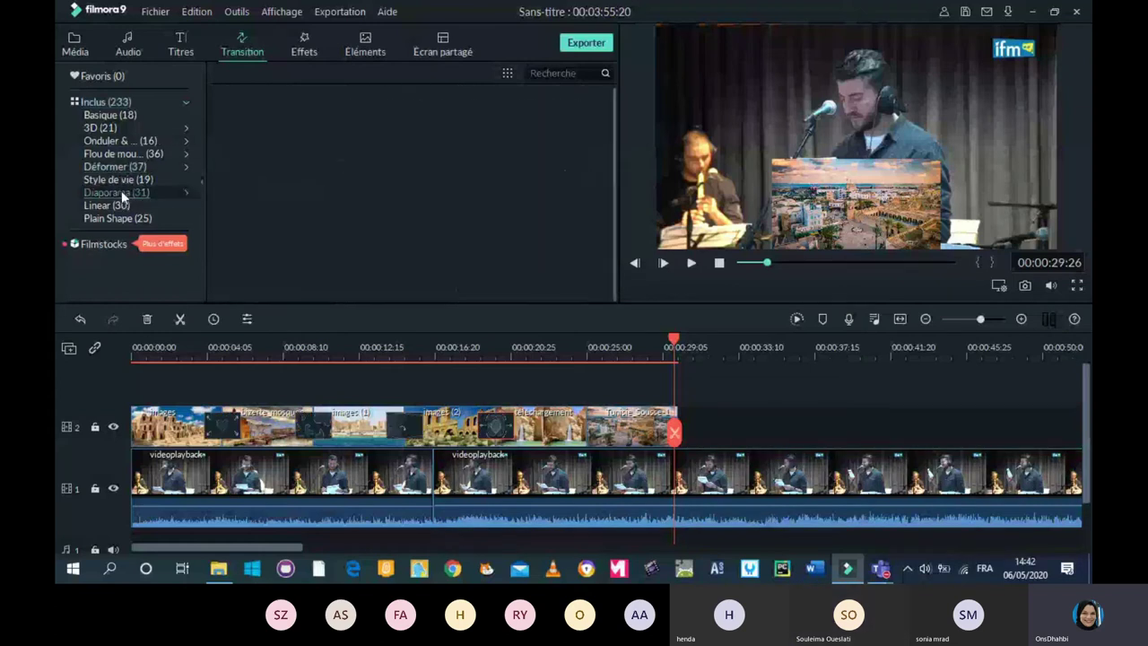
click(115, 141)
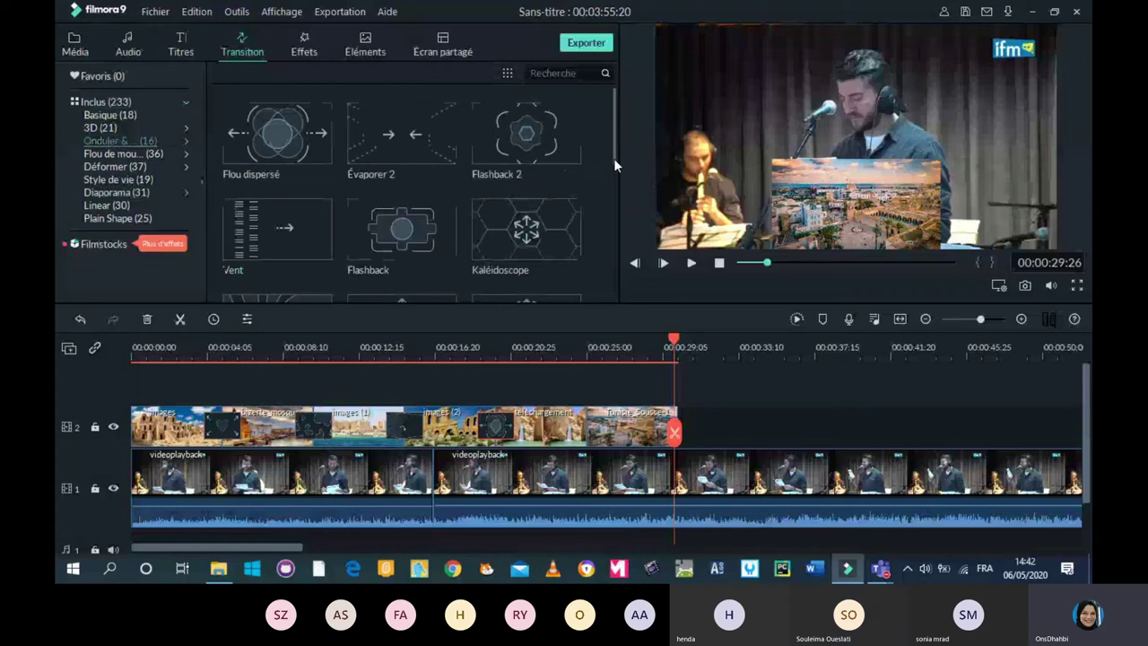
drag(613, 157, 604, 267)
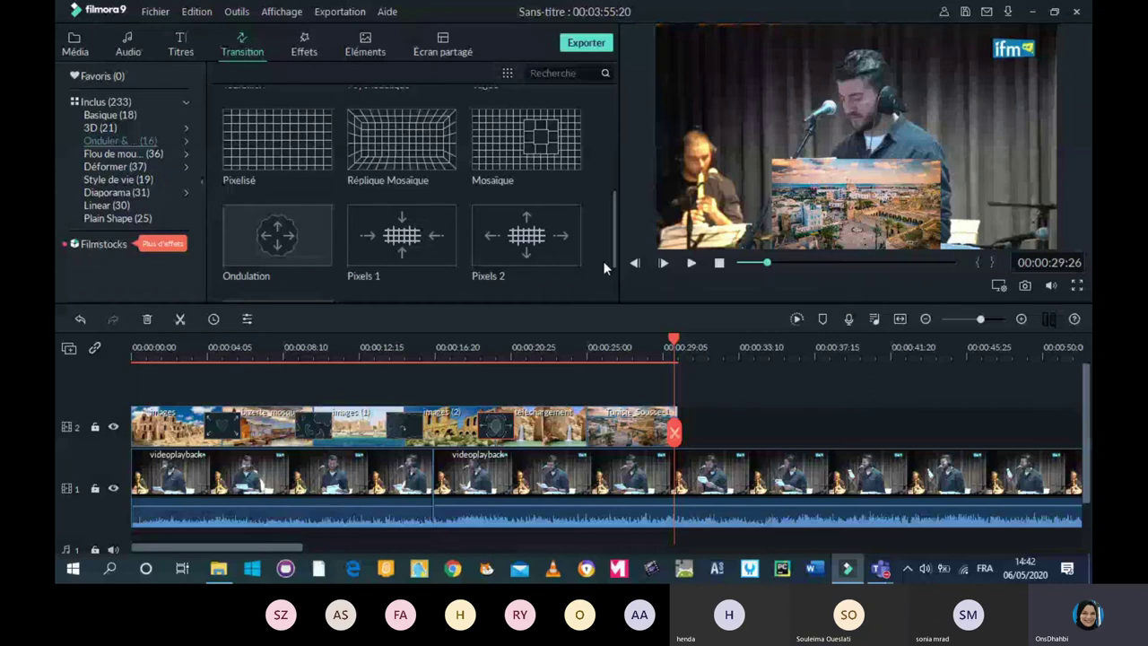
- Play the sequence with its transitions to about 00:00:28, and browse the Style de vie and Basique transitions
click(691, 264)
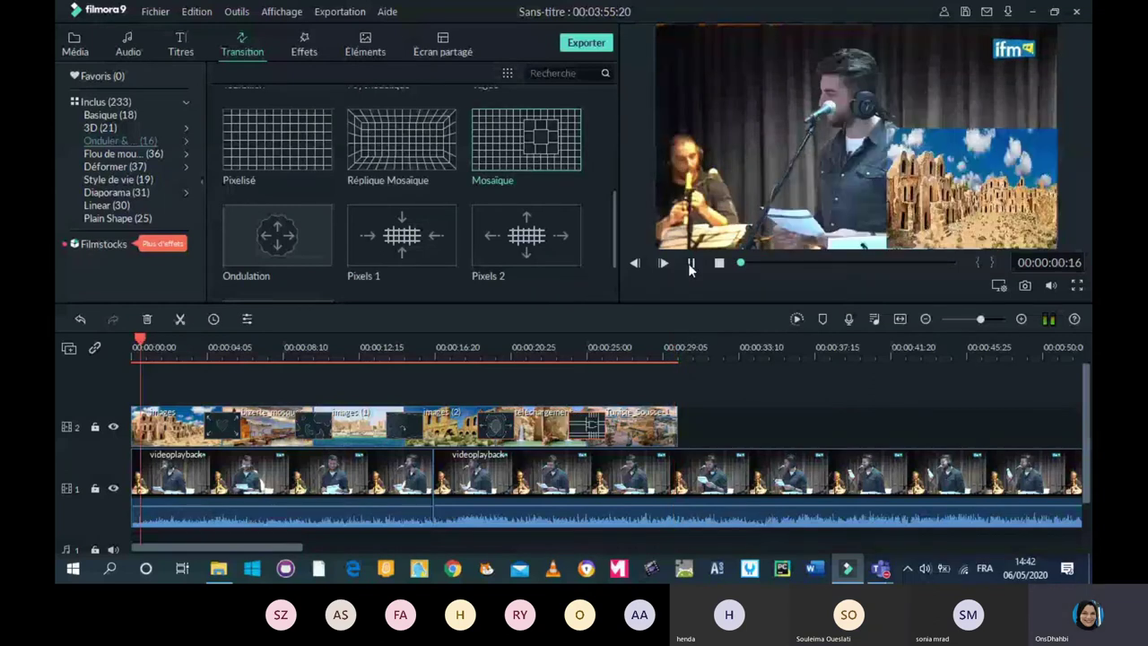
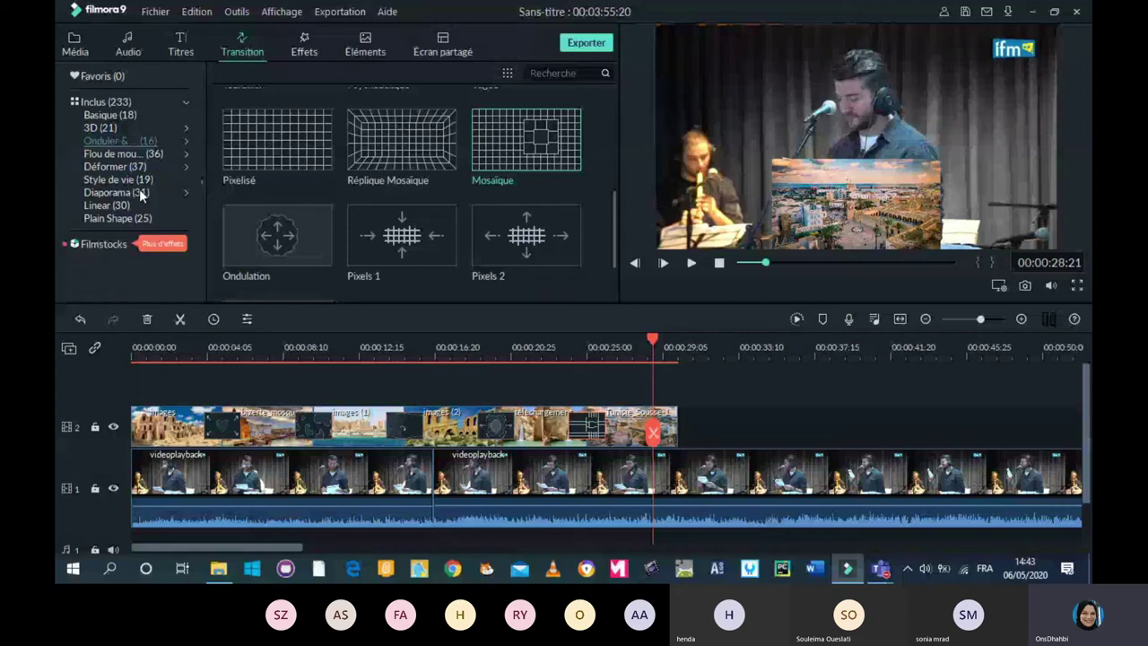
click(133, 180)
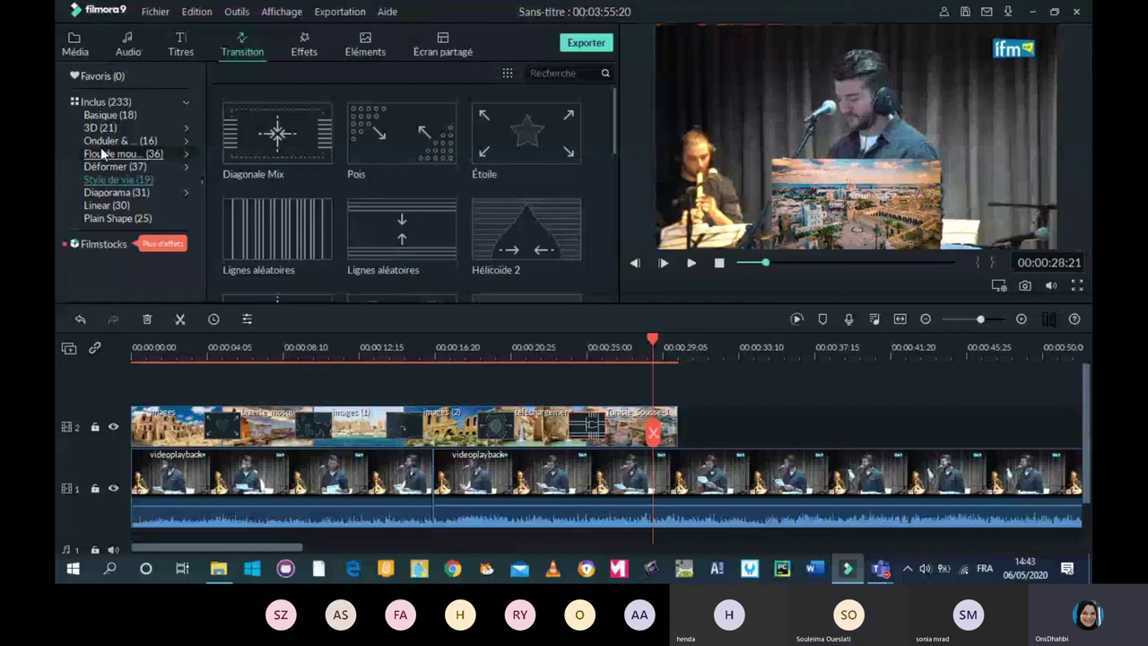
click(101, 118)
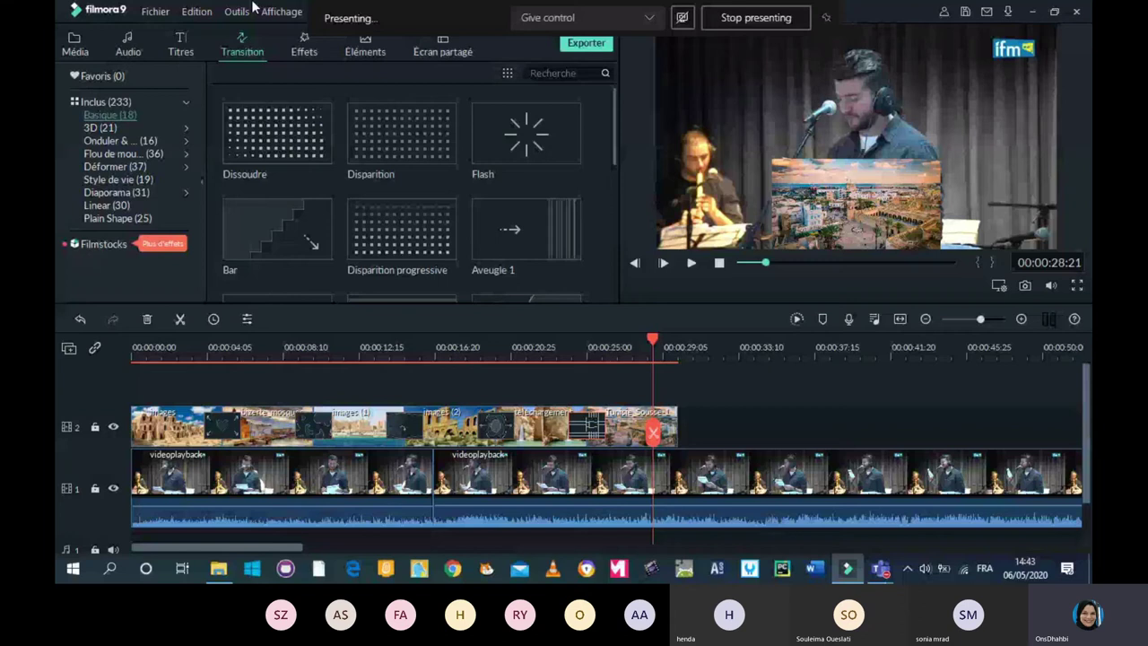
- Apply the Arc-en-ciel 2 effect to the images (1) photo on video track 2, and play back the sequence
click(304, 45)
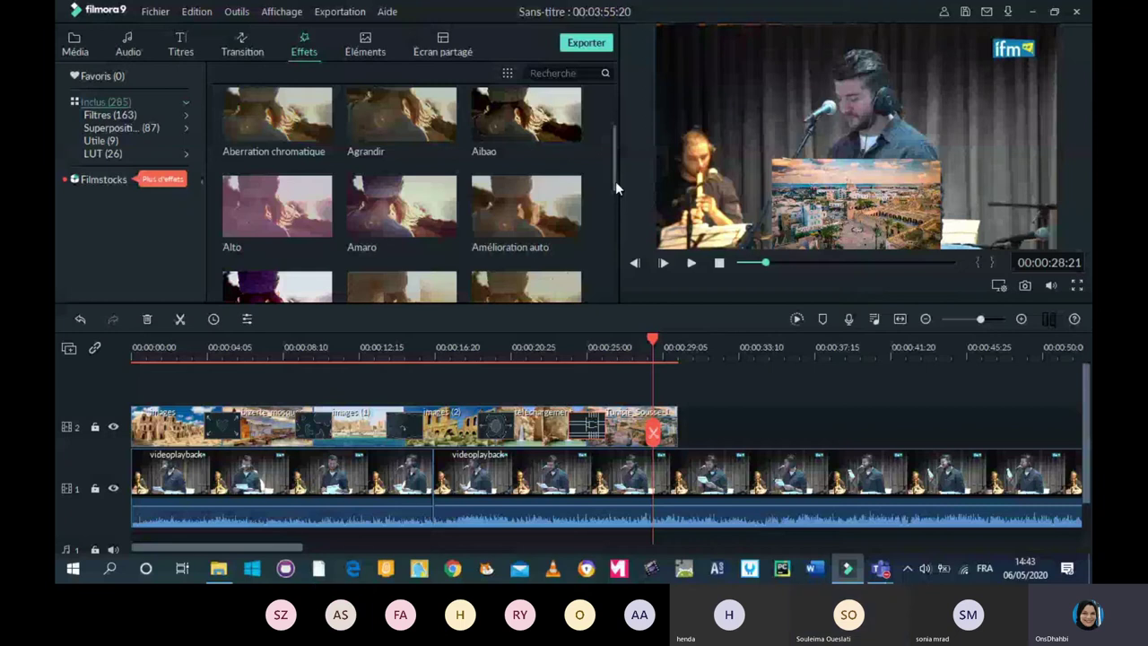
scroll(410, 220, down, 2)
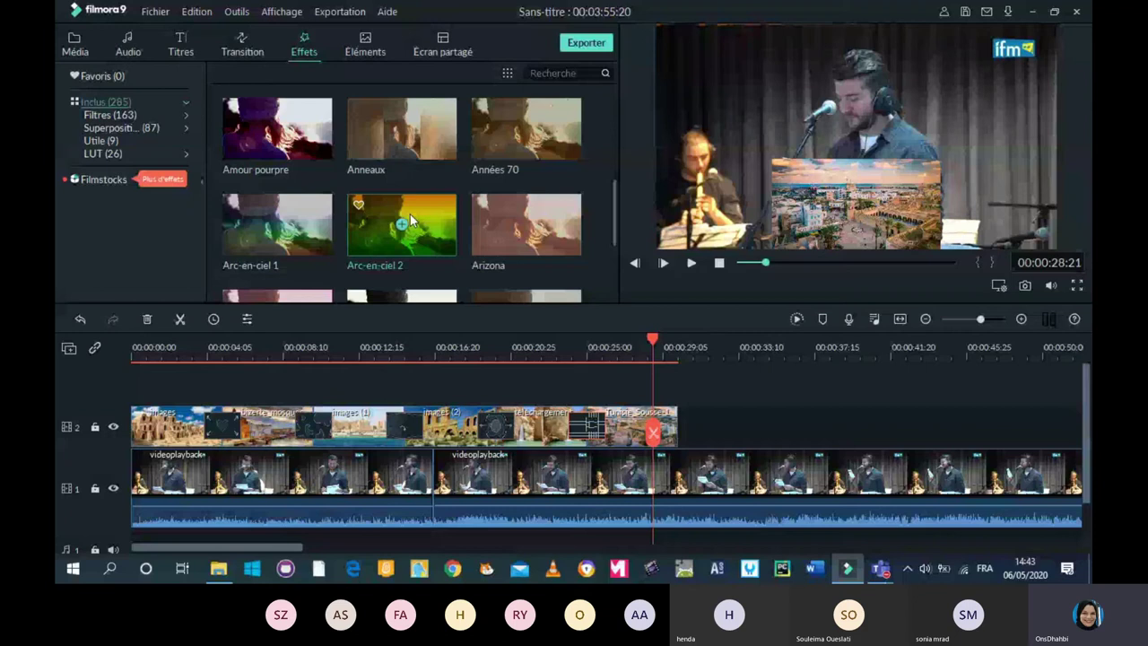
drag(410, 220, 359, 426)
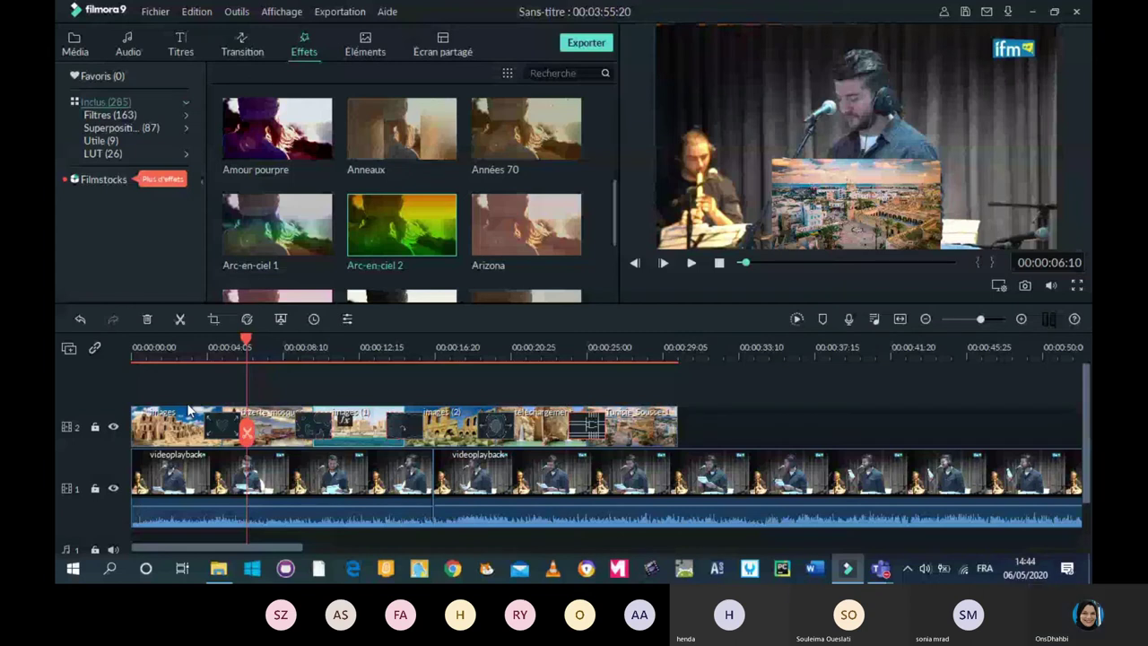
click(691, 263)
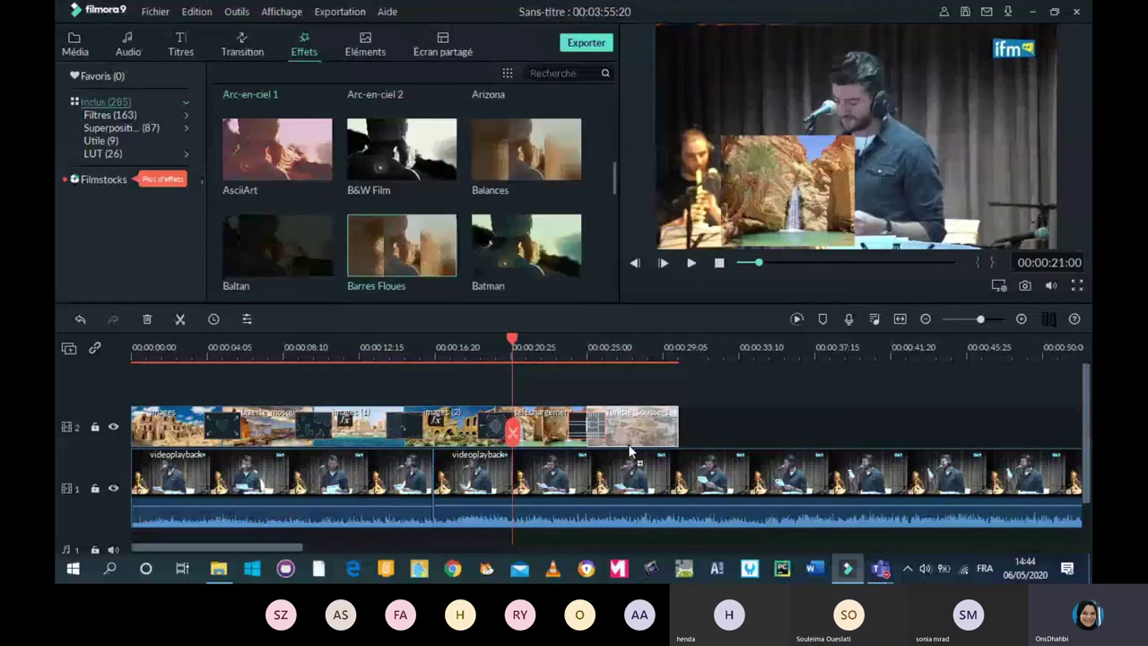
- Apply the Barres Floues effect to the Tunisie_Sousse photo on video track 2, and play back from 00:00:24:25
drag(513, 337, 583, 372)
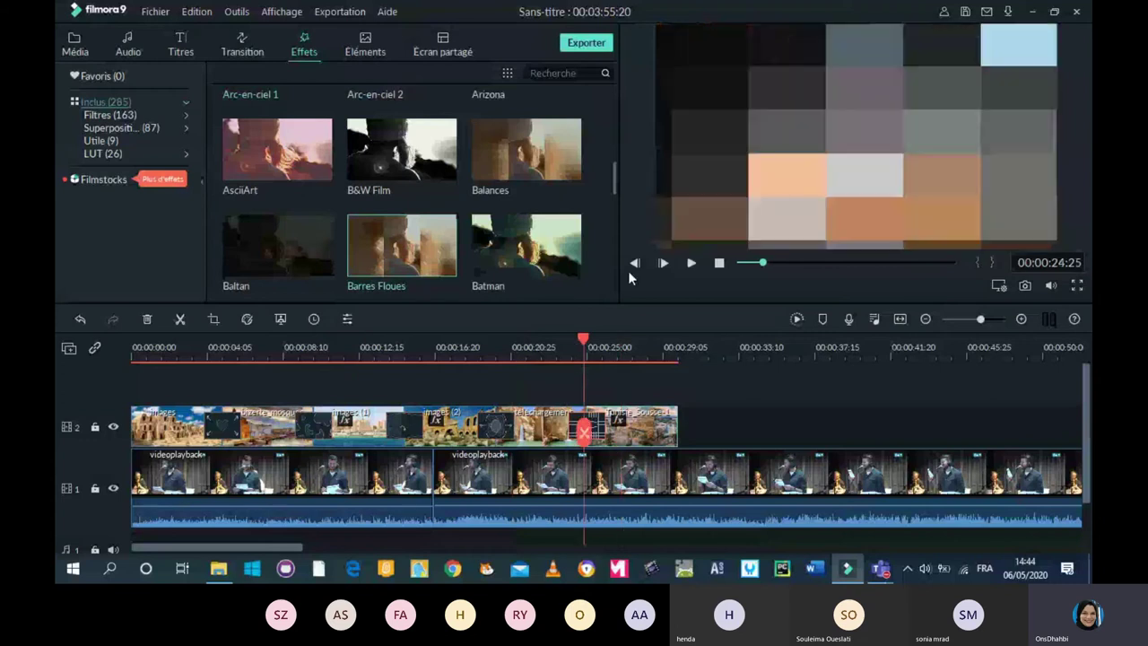
click(690, 263)
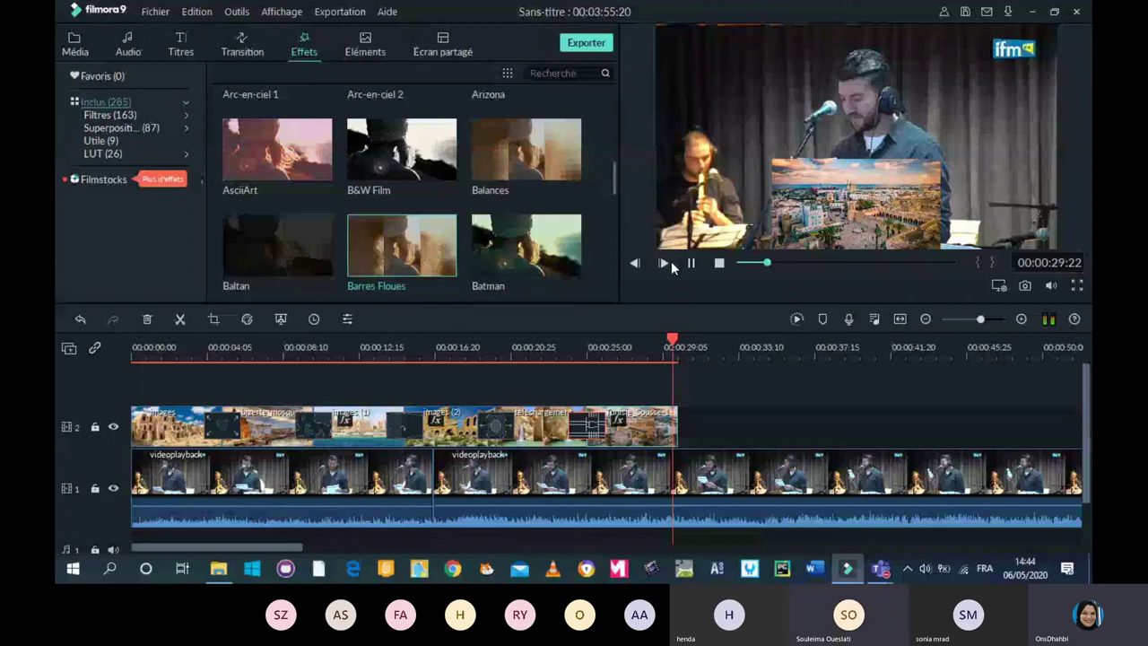
- Apply the horizontal film reel overlay (Bobine de film horizont...) to the first videoplayback segment, and play back the sequence to about 00:00:27
click(121, 127)
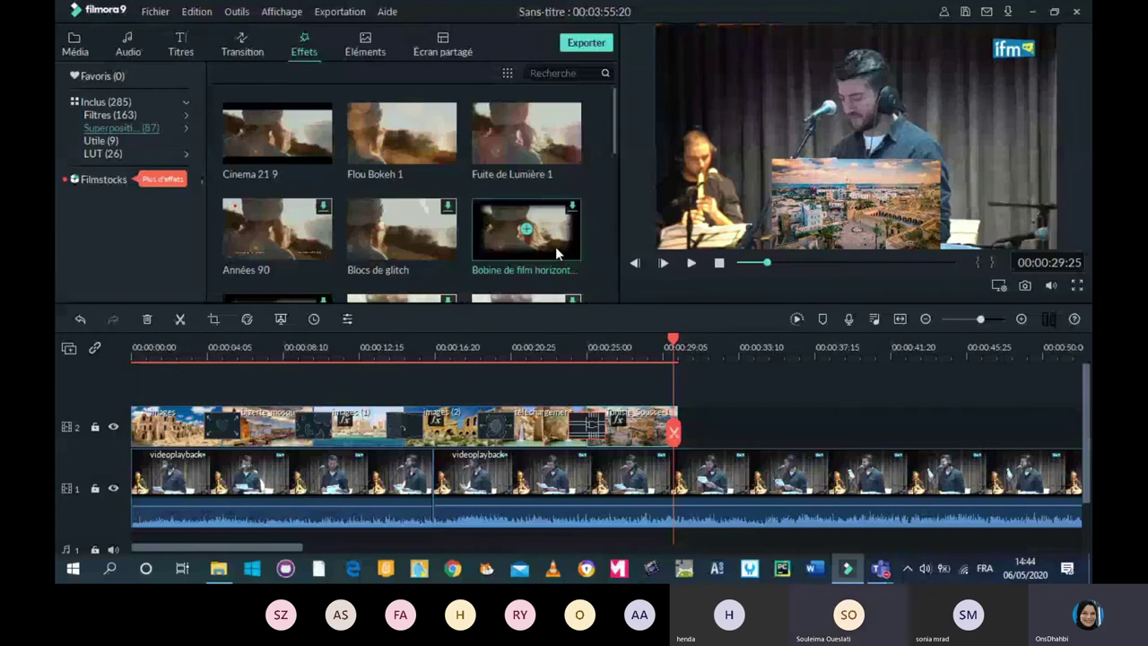
drag(555, 246, 451, 415)
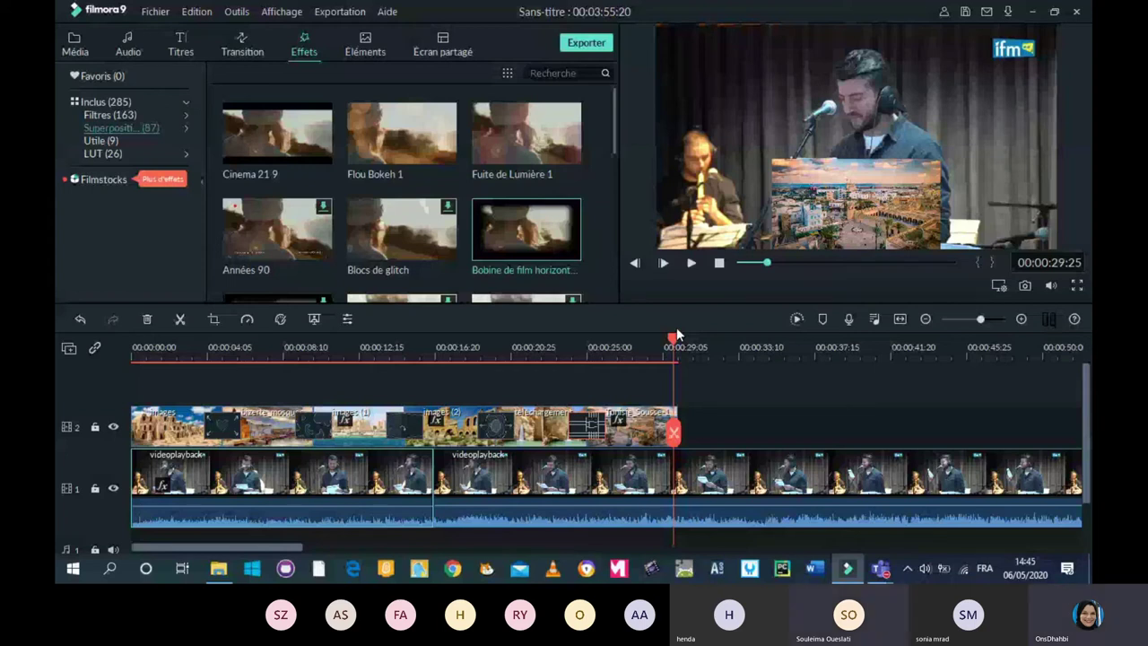
key(space)
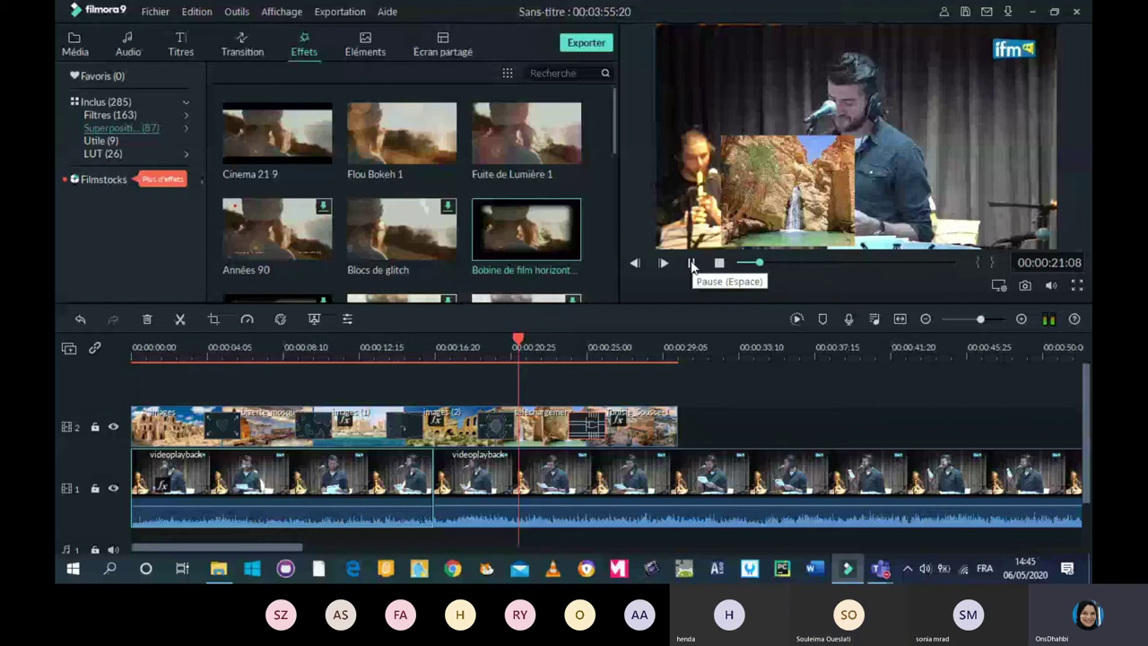
click(692, 263)
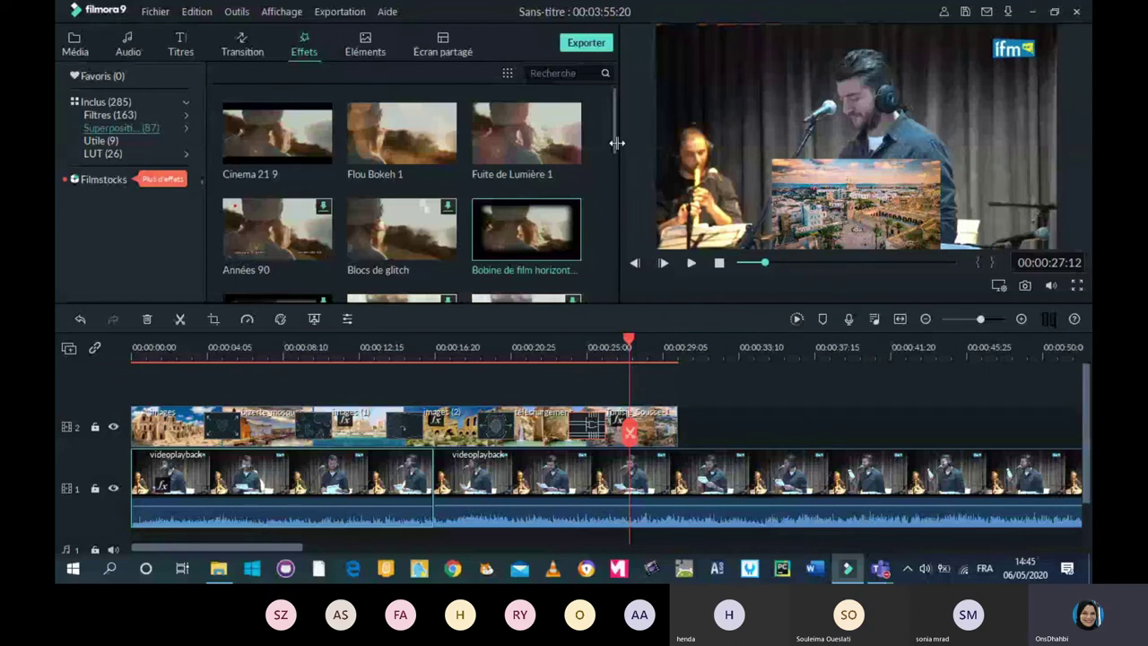
- Browse the remaining Superposition effects and the Éléments library
scroll(595, 236, down, 5)
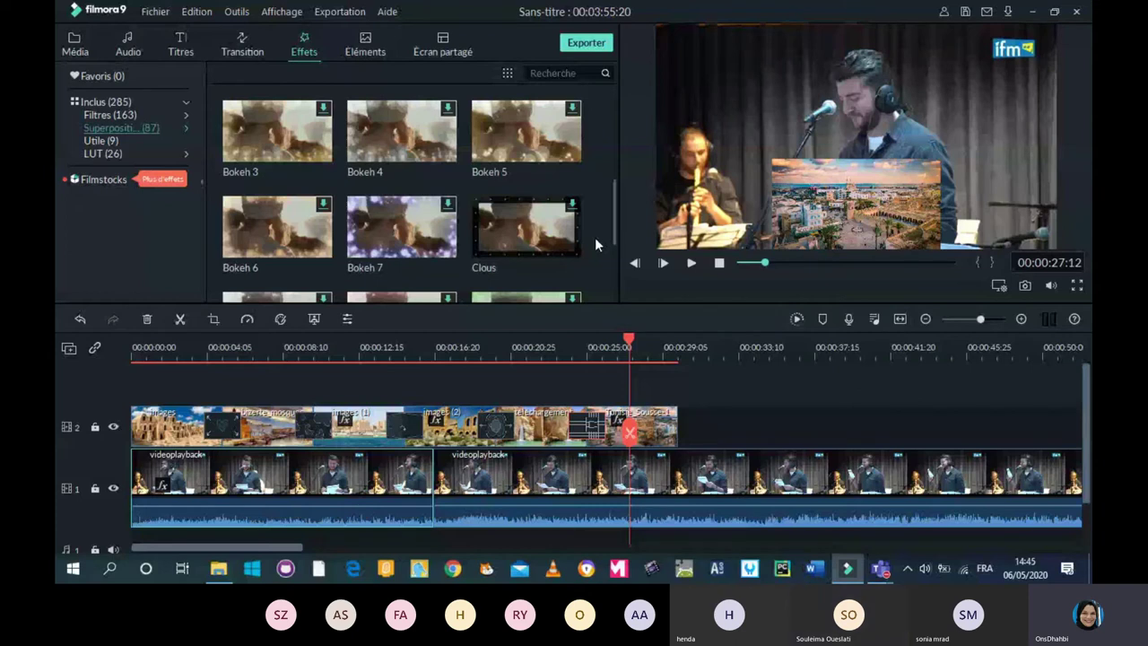
scroll(586, 296, down, 4)
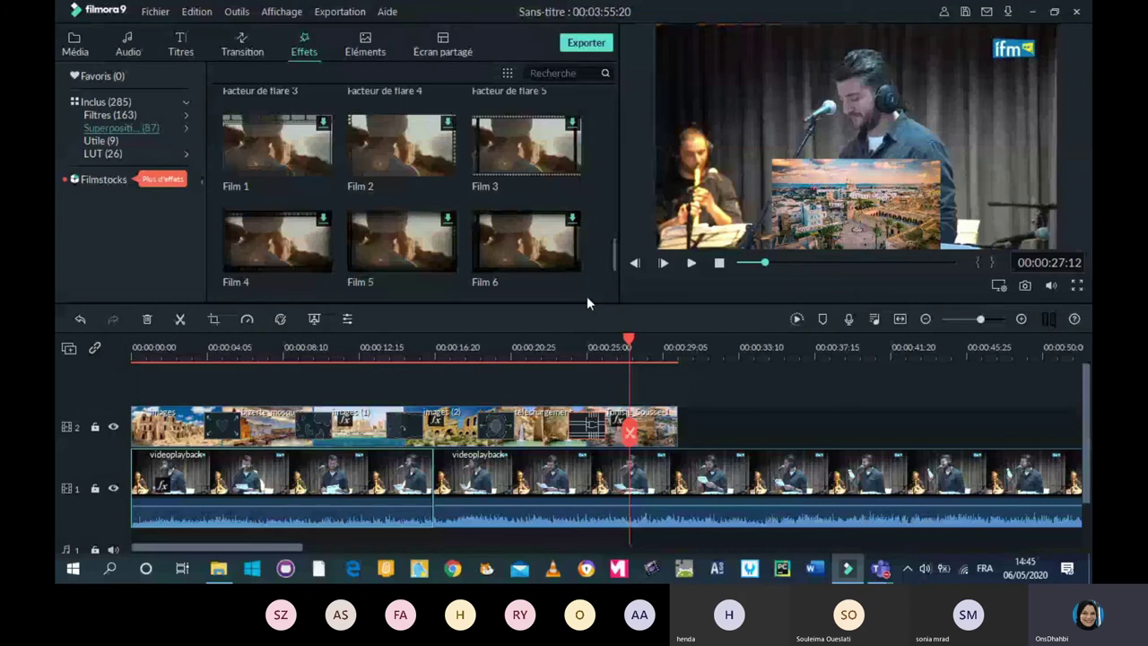
scroll(586, 300, down, 4)
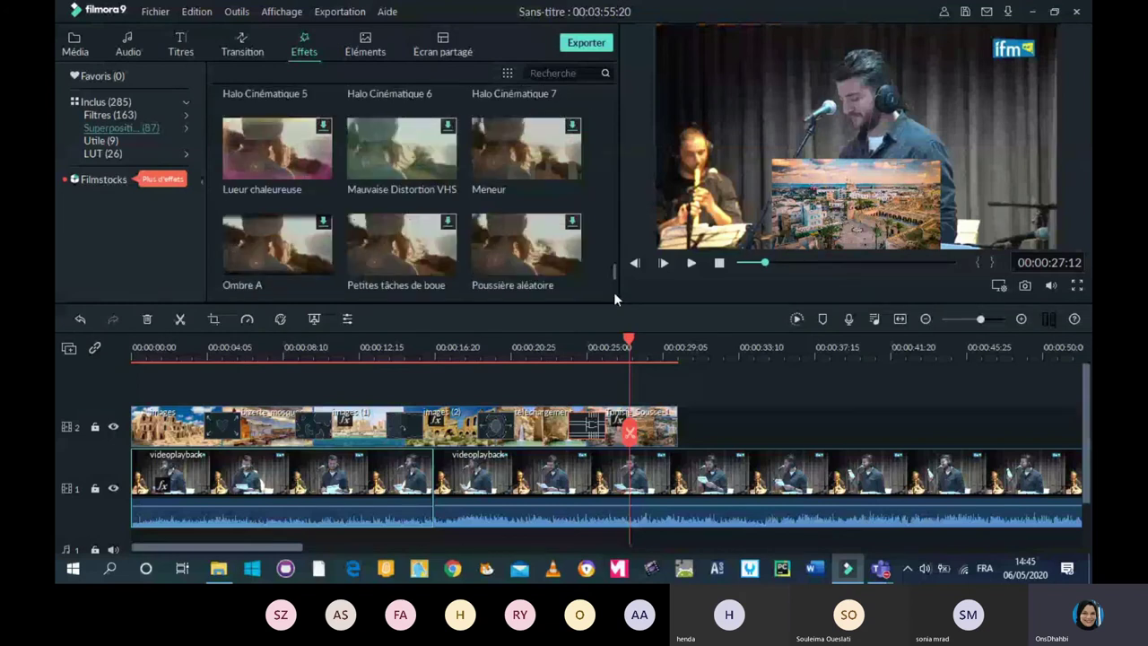
click(365, 45)
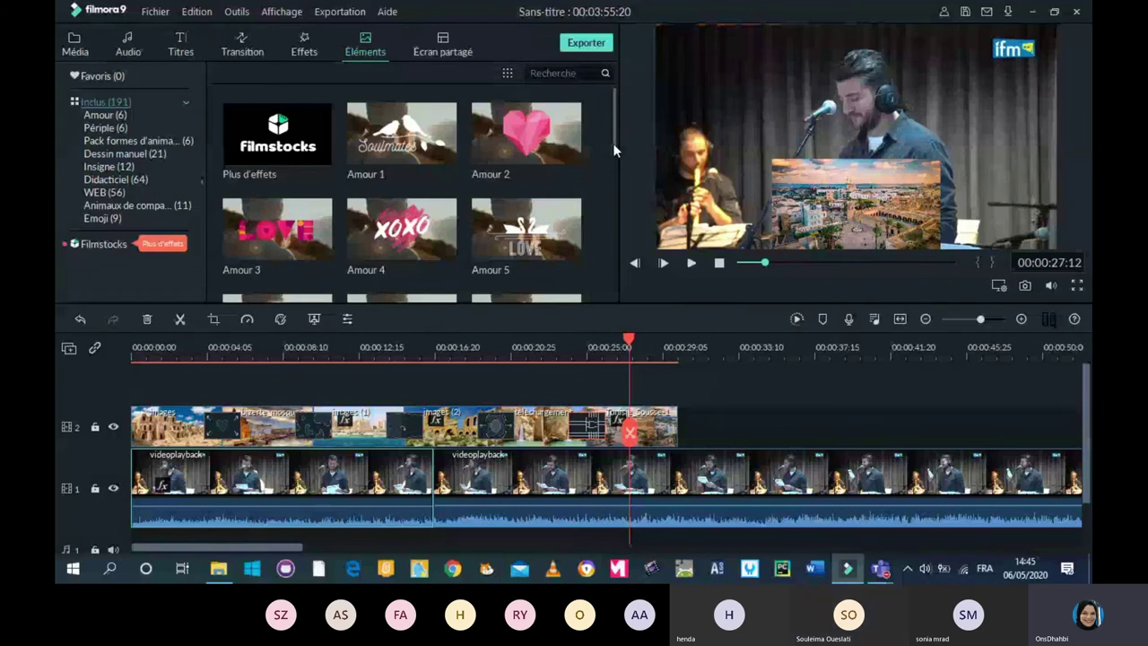
- Insert the Titre 22 title at the start of video track 1, ahead of the first videoplayback segment
click(180, 41)
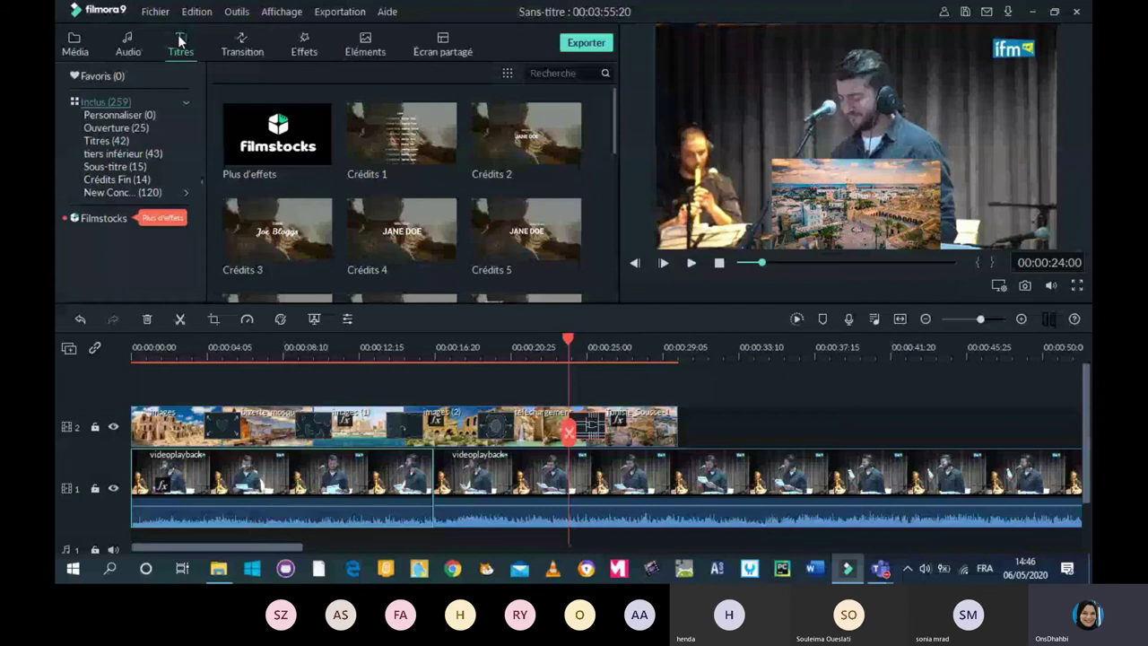
click(106, 141)
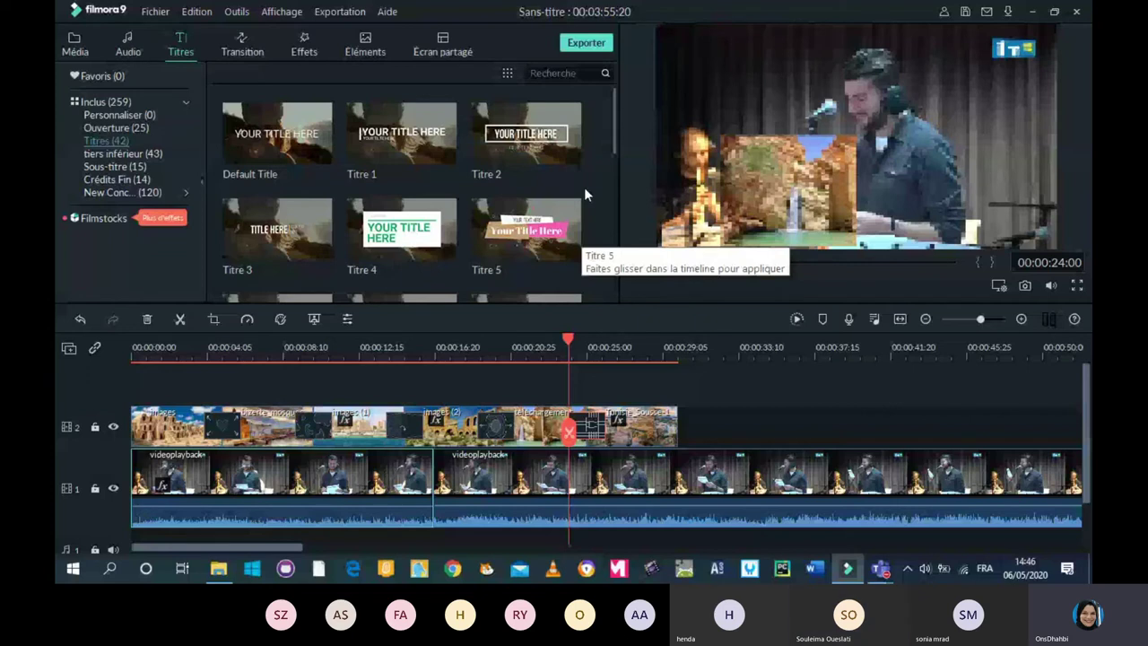
scroll(586, 206, down, 4)
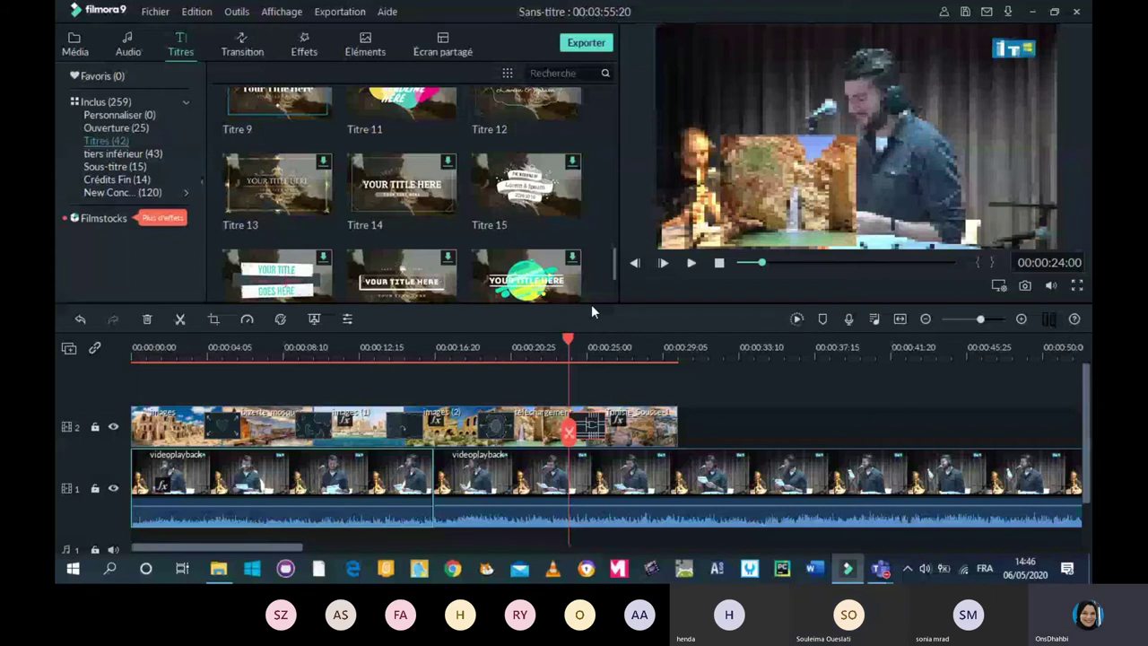
scroll(305, 257, down, 2)
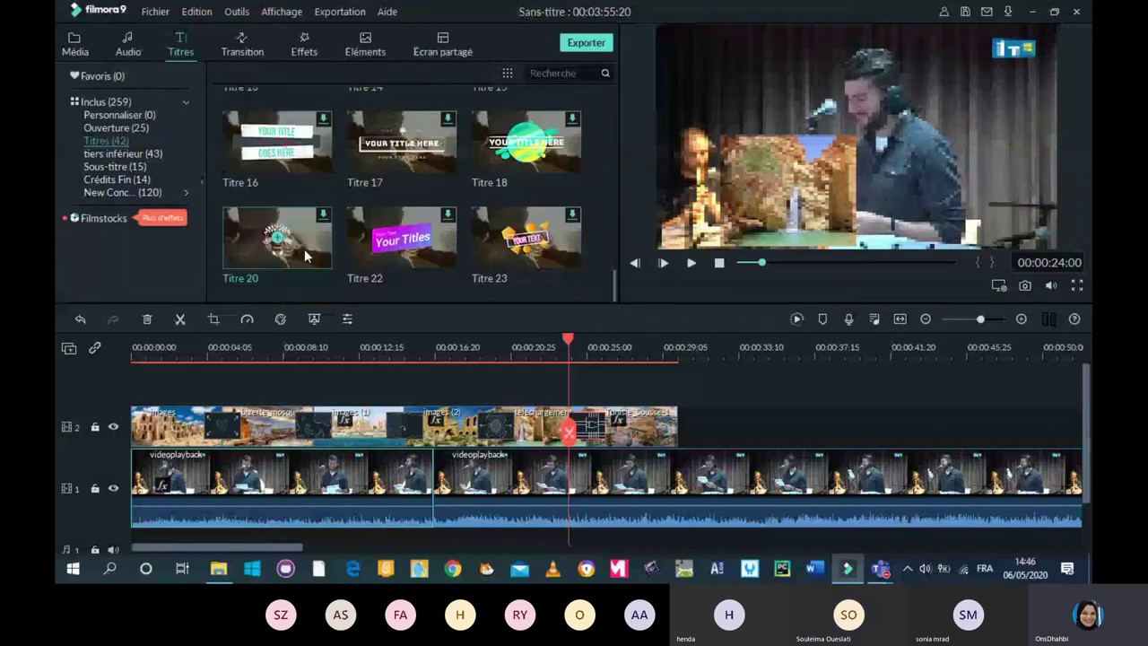
drag(305, 257, 206, 485)
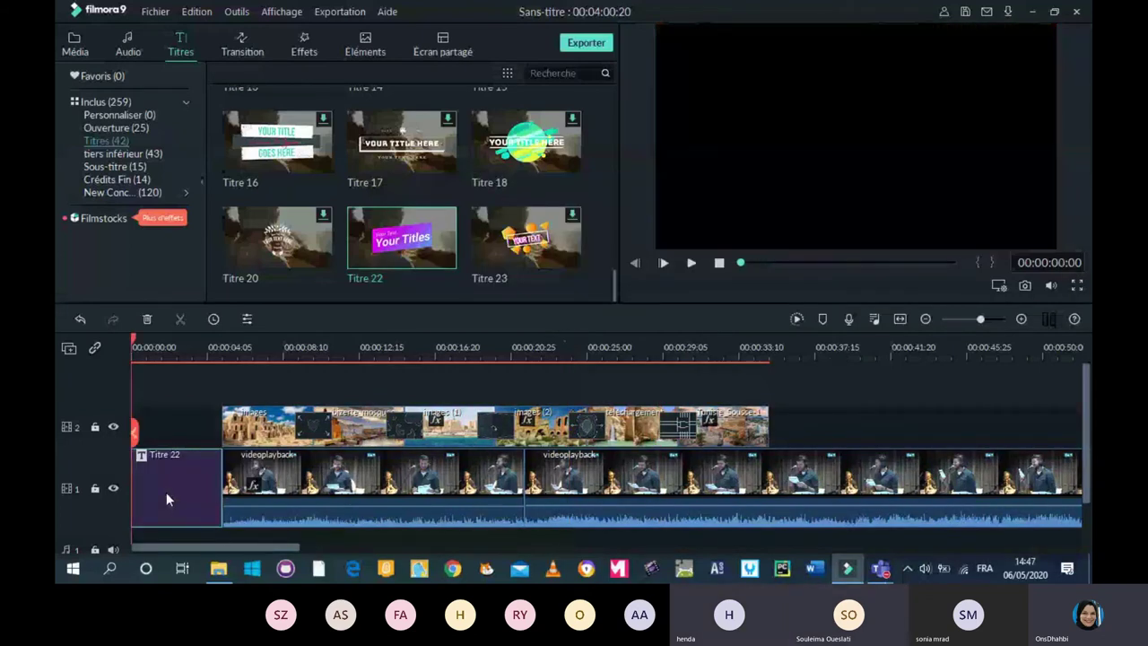
- Replace the main text of the Titre 22 clip with "Ma belle Tunisie" and set its font size to 68
double_click(167, 493)
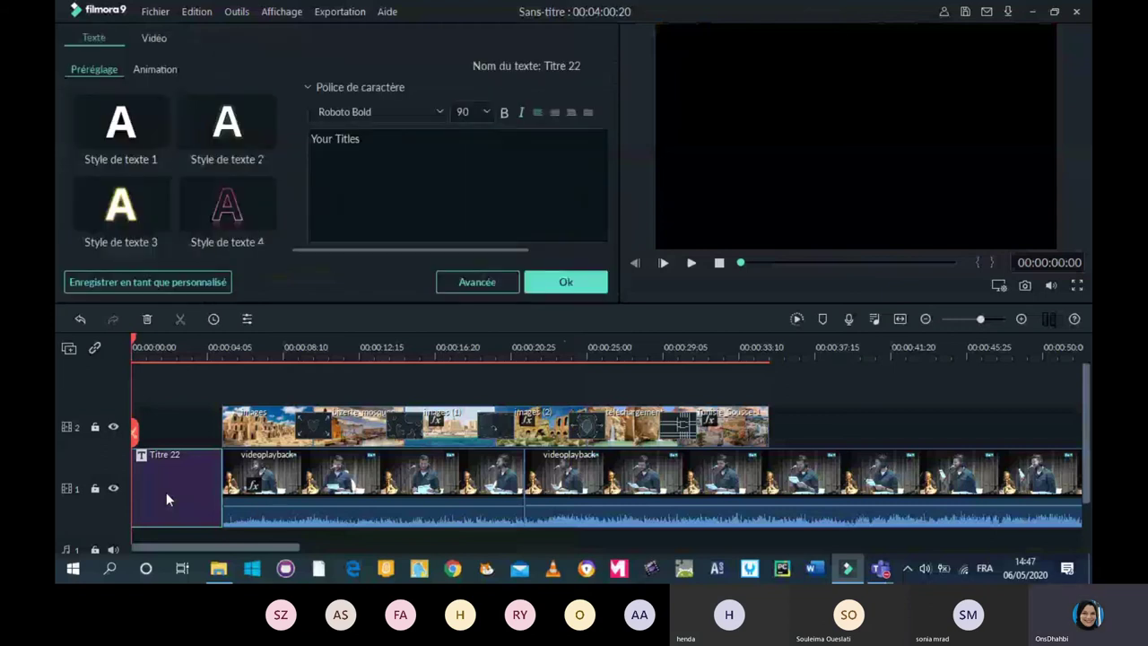
click(368, 137)
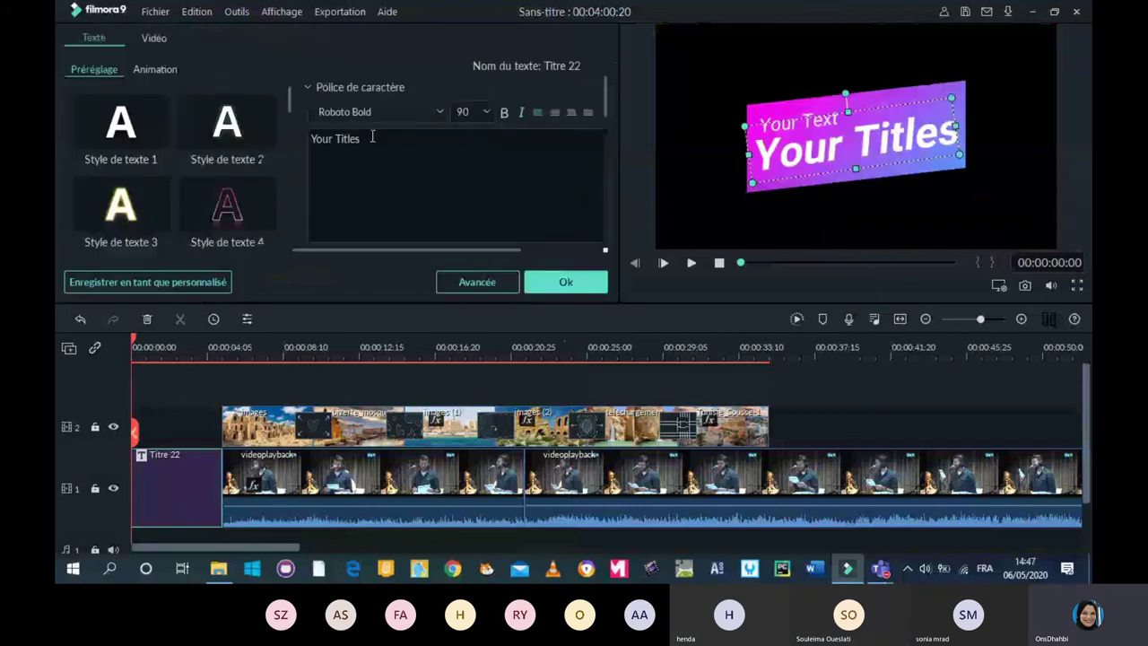
key(BackSpace)
key(BackSpace)
key(BackSpace)
key(BackSpace)
key(BackSpace)
key(BackSpace)
key(BackSpace)
key(BackSpace)
key(BackSpace)
key(BackSpace)
key(BackSpace)
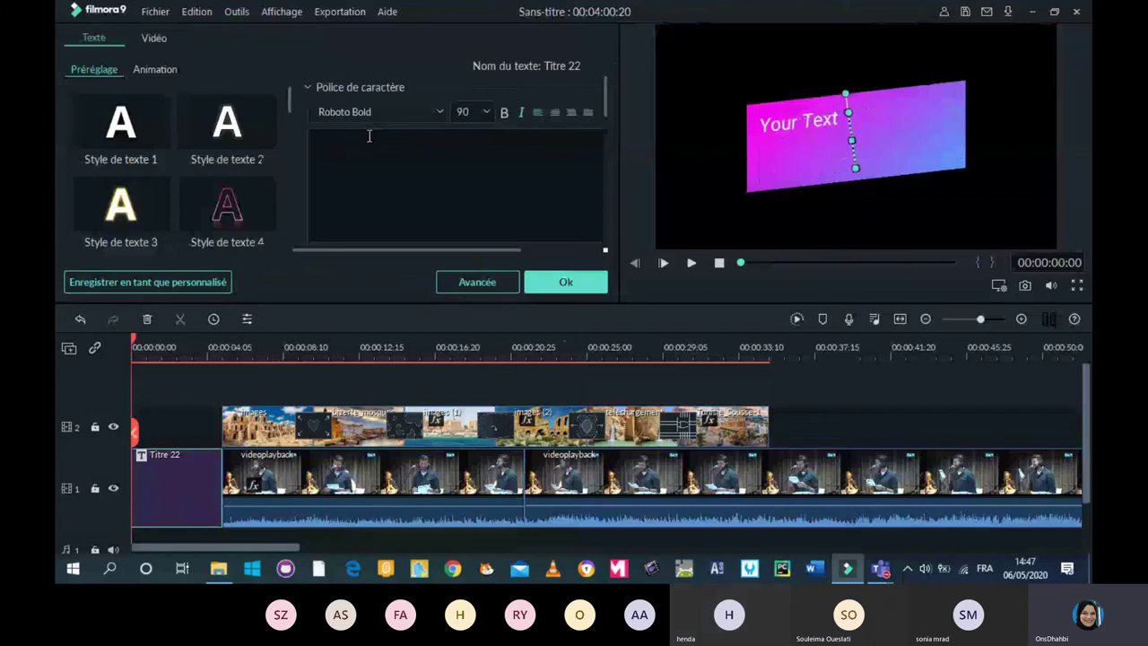
text(La)
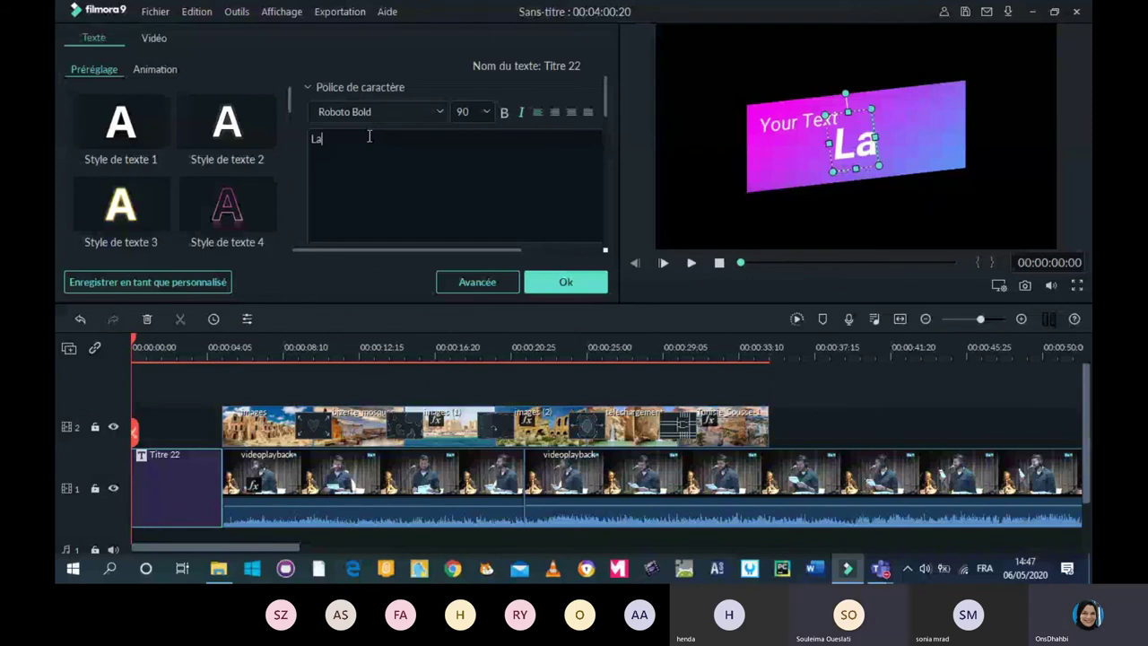
key(BackSpace)
key(BackSpace)
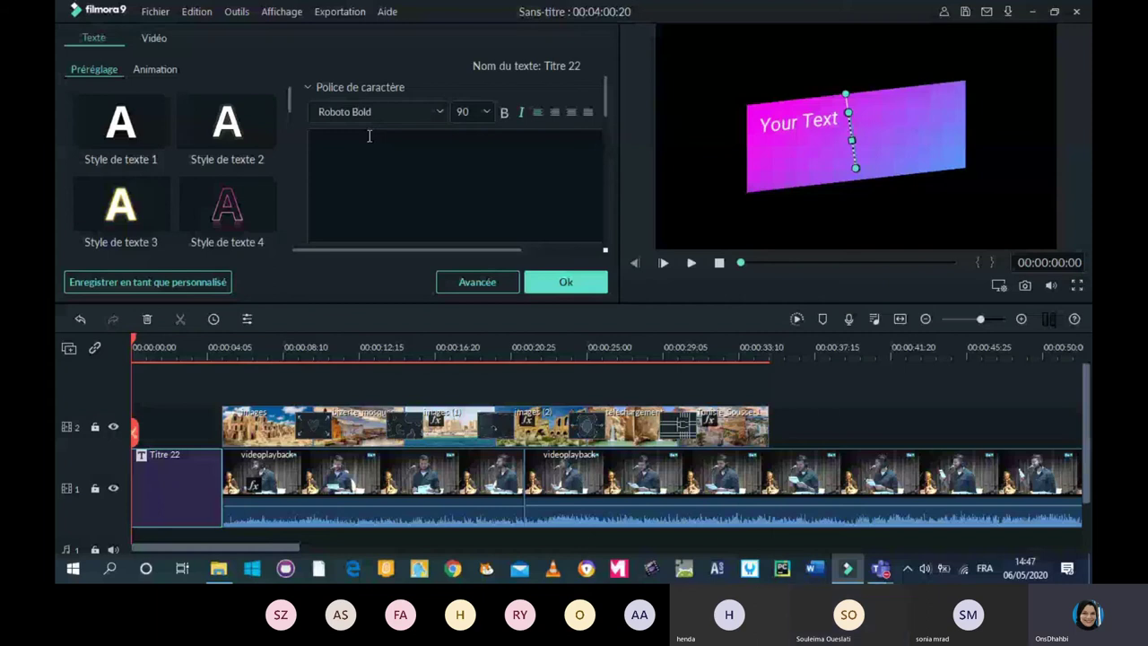
text(Ma belle Tunisie)
click(471, 111)
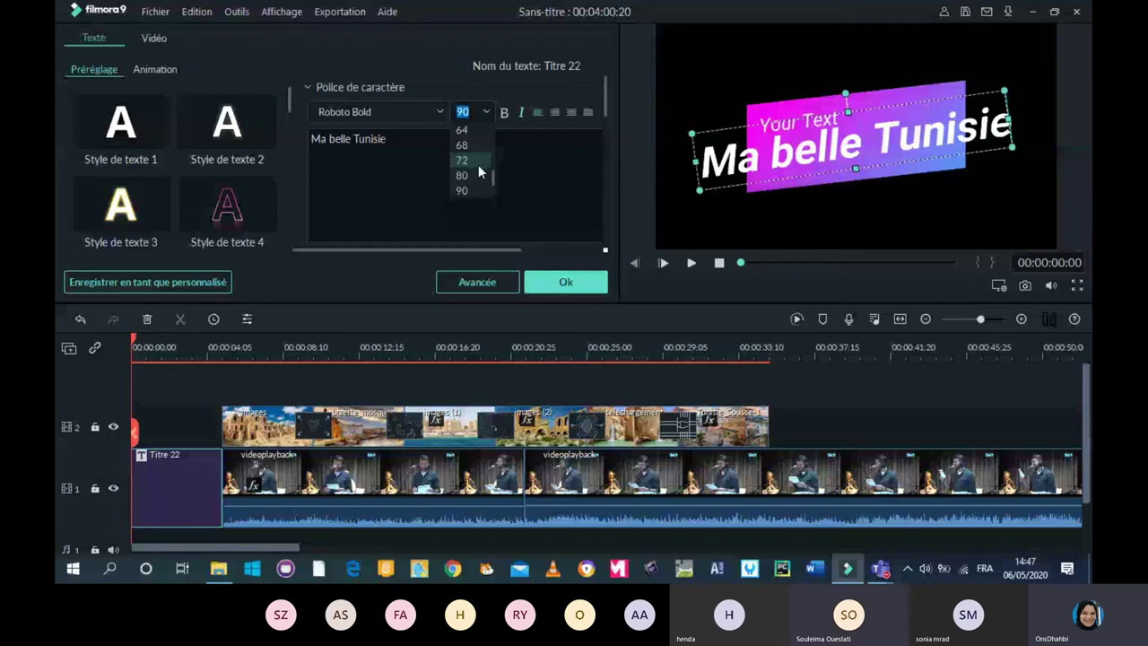
click(462, 144)
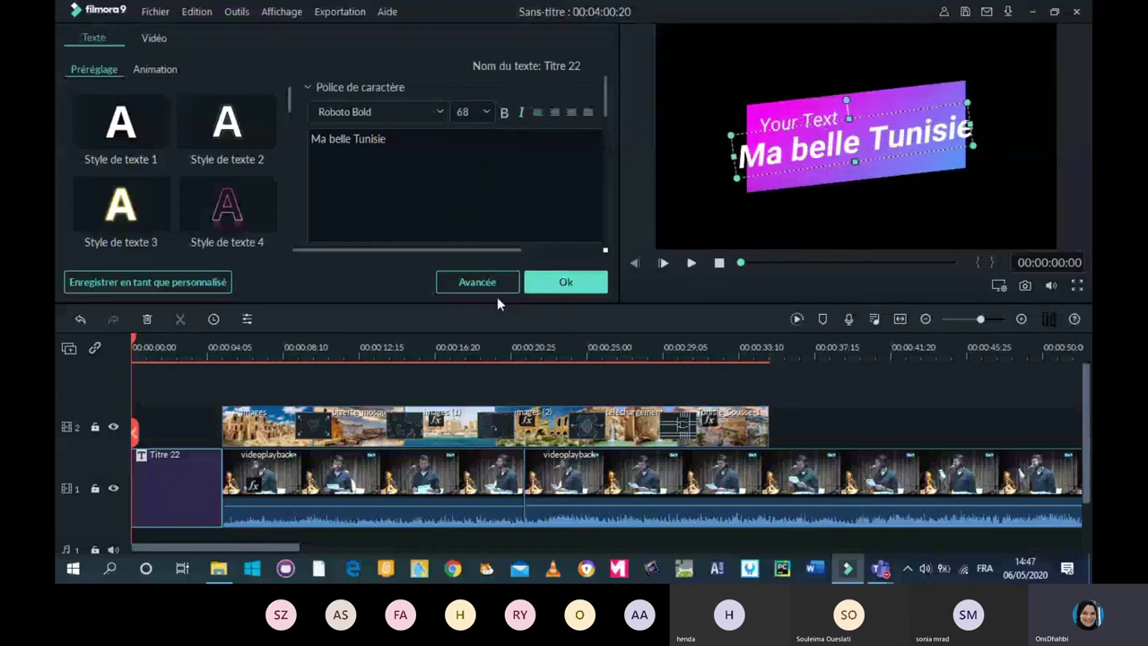
- In the advanced text editor, shift the title's gradient background slightly left and delete the "Your Text" line
click(496, 289)
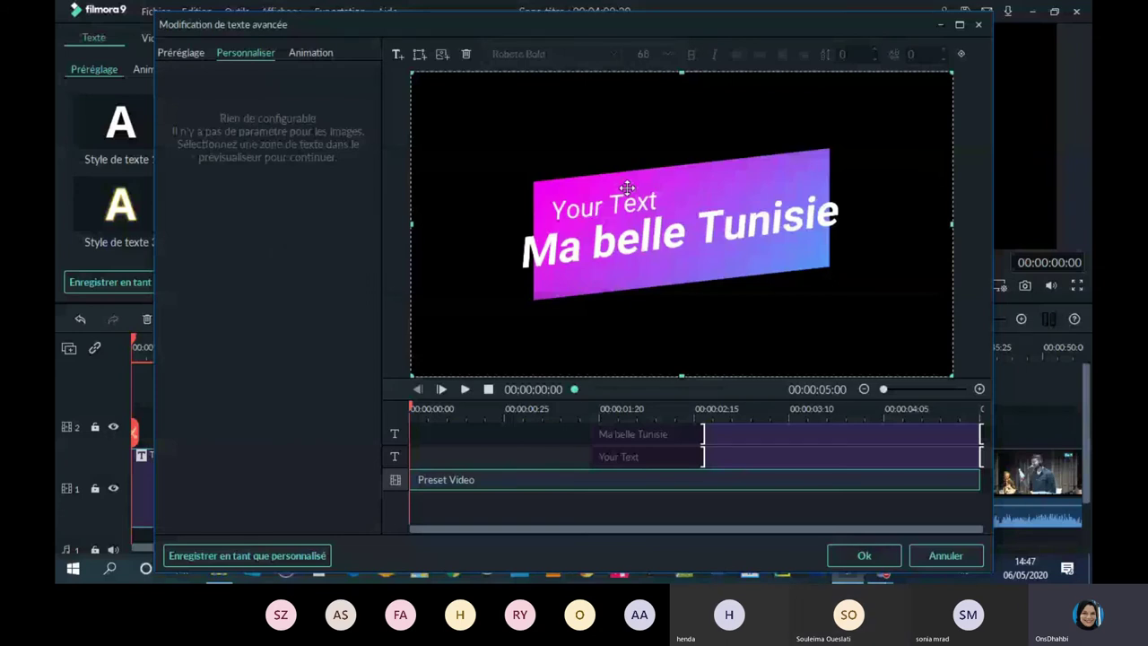
drag(626, 187, 599, 187)
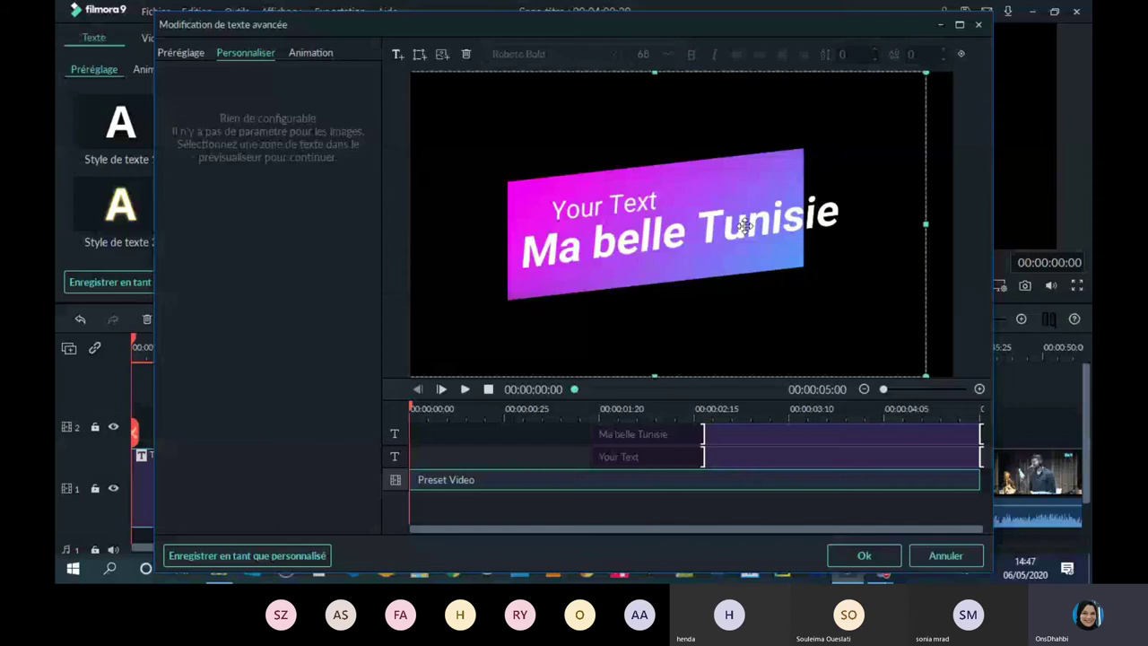
click(744, 225)
key(Delete)
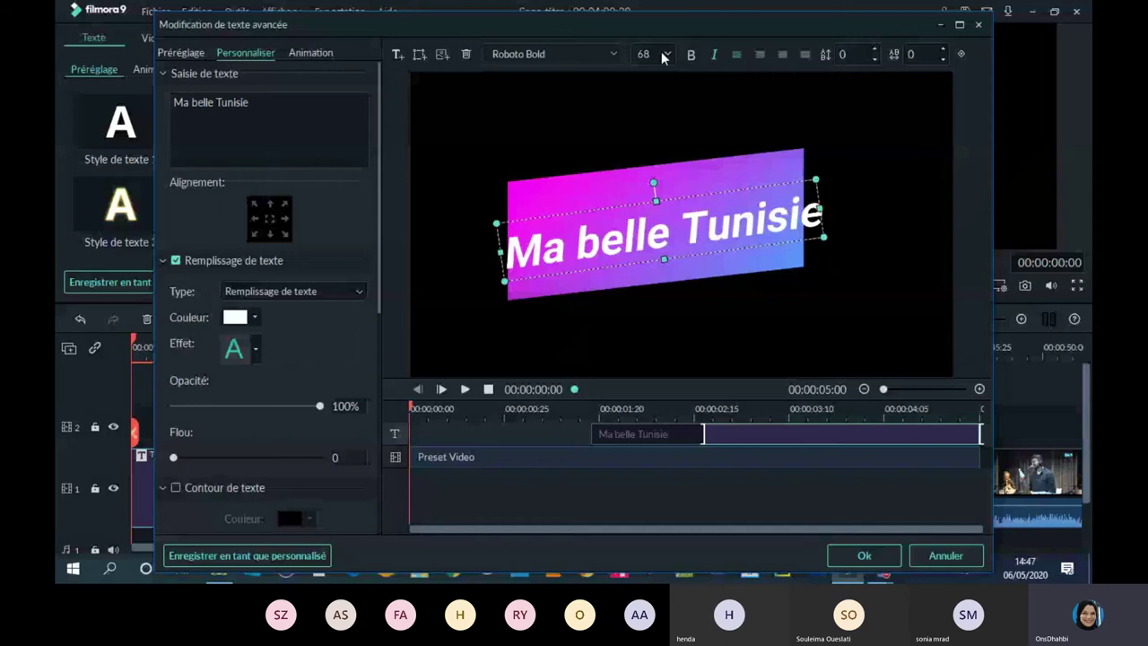
- Set the "Ma belle Tunisie" text size to 62, center it on the gradient background, and accept the title edits
click(665, 55)
click(652, 108)
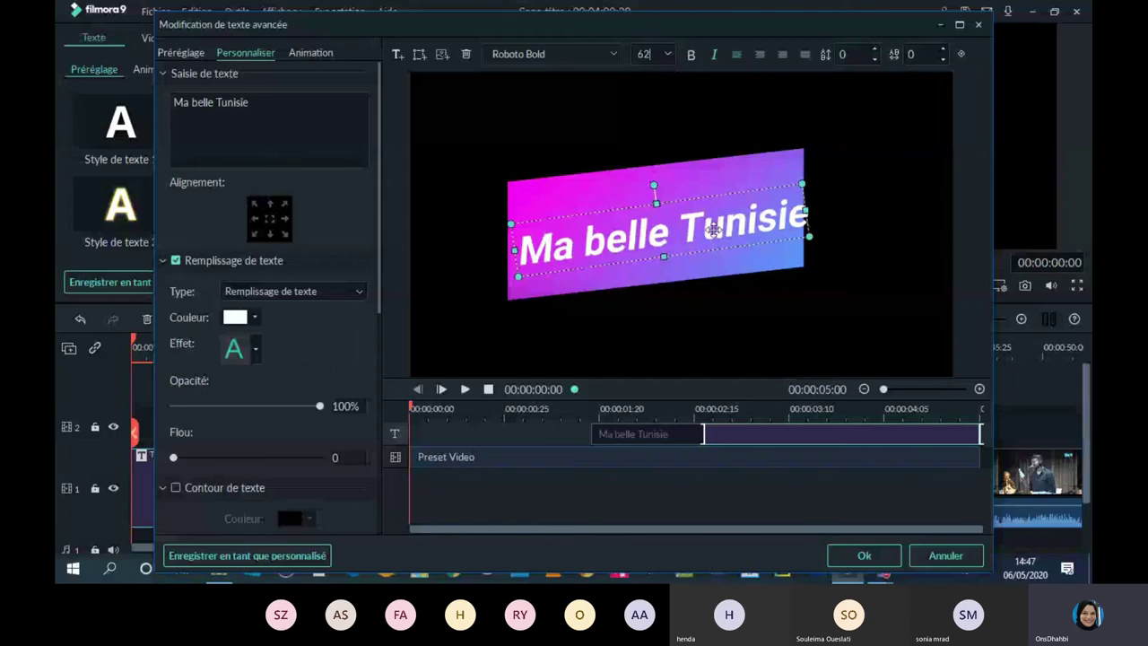
drag(713, 230, 701, 235)
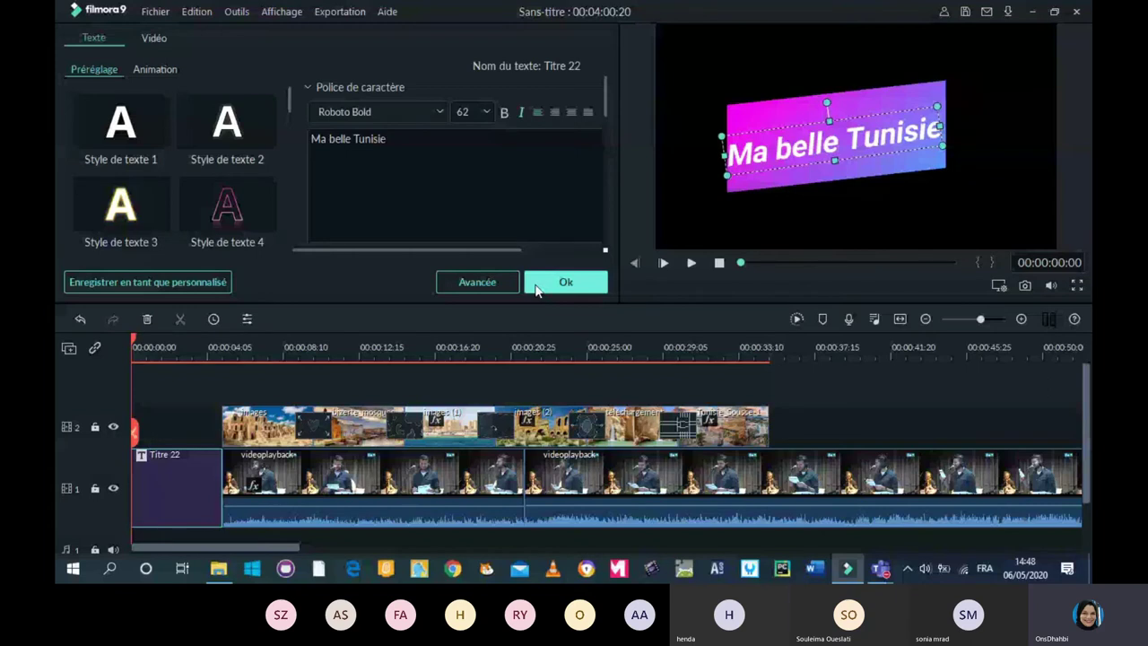
click(565, 281)
- Add the Forme en Mouvement 5 element on video track 2 above the Titre 22 clip, matching its length to the title
drag(526, 148, 190, 477)
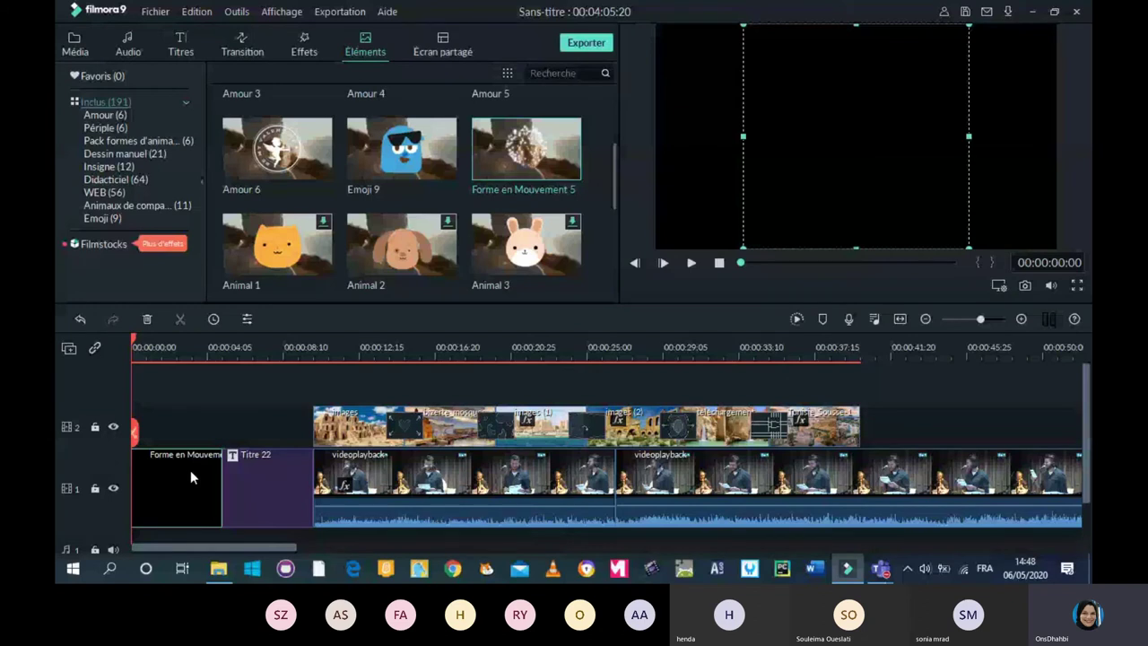
drag(222, 476, 191, 484)
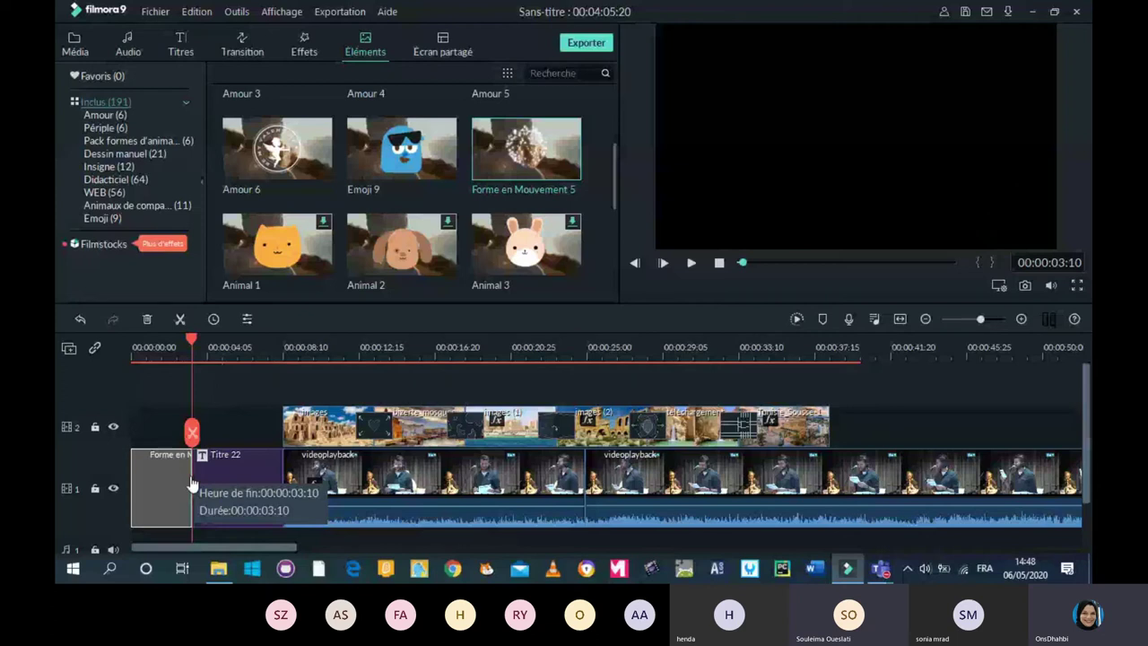
drag(188, 484, 191, 413)
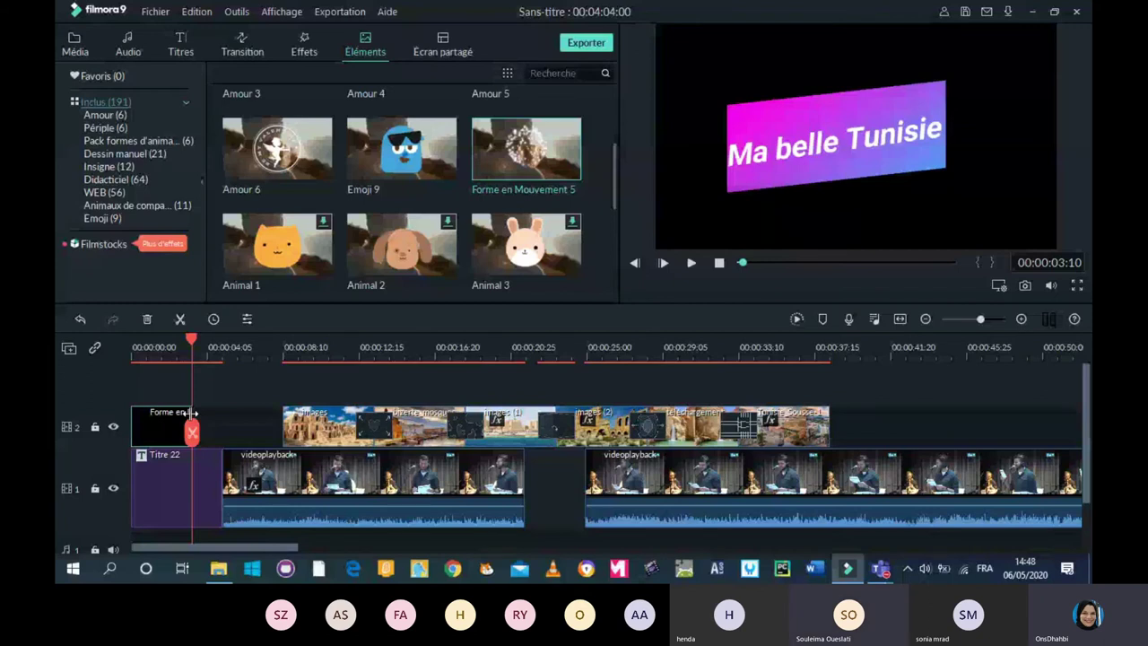
drag(191, 412, 222, 414)
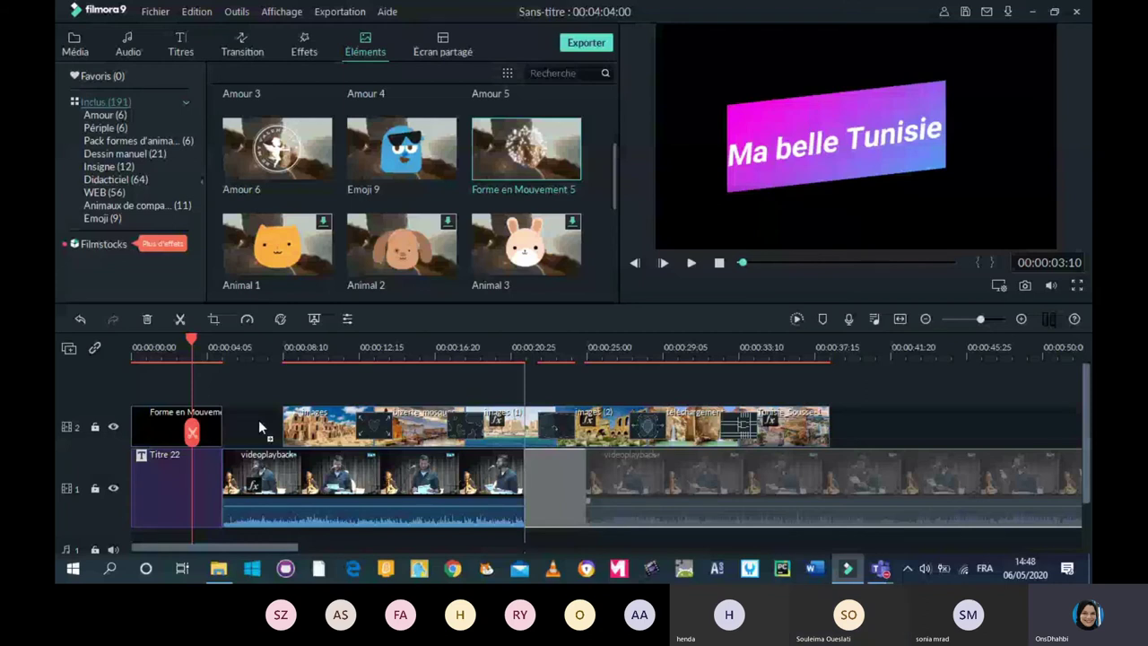
- Shift the photos on video track 2 to start directly after the Forme en Mouvement 5 element, and play the opening to about 00:00:05
key(Delete)
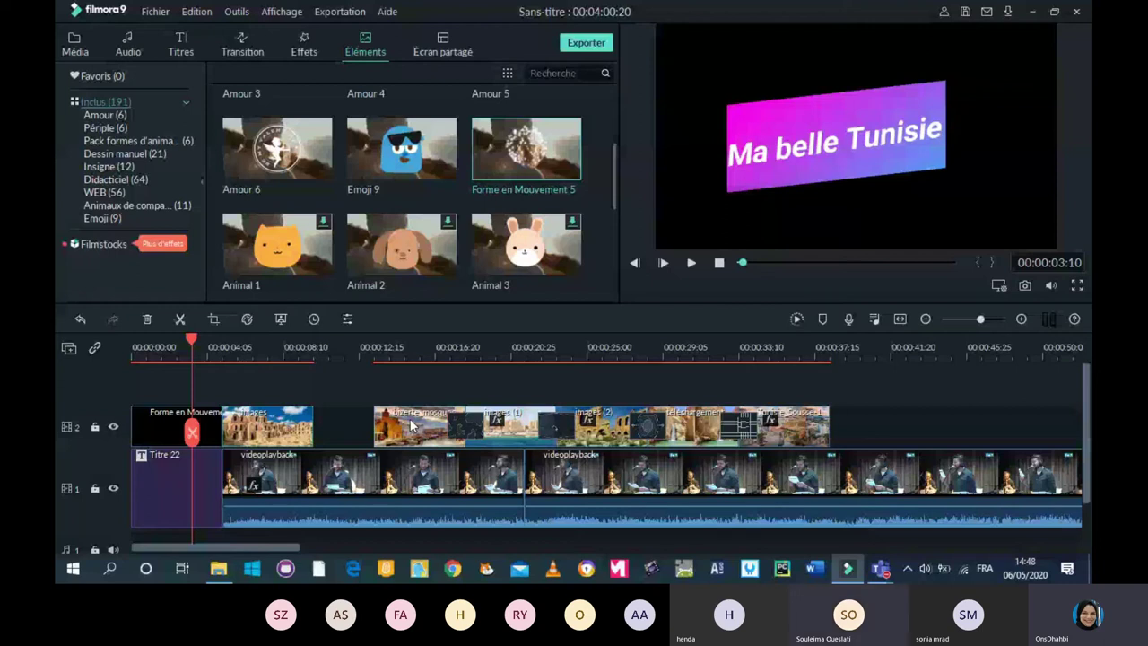
key(ctrl+z)
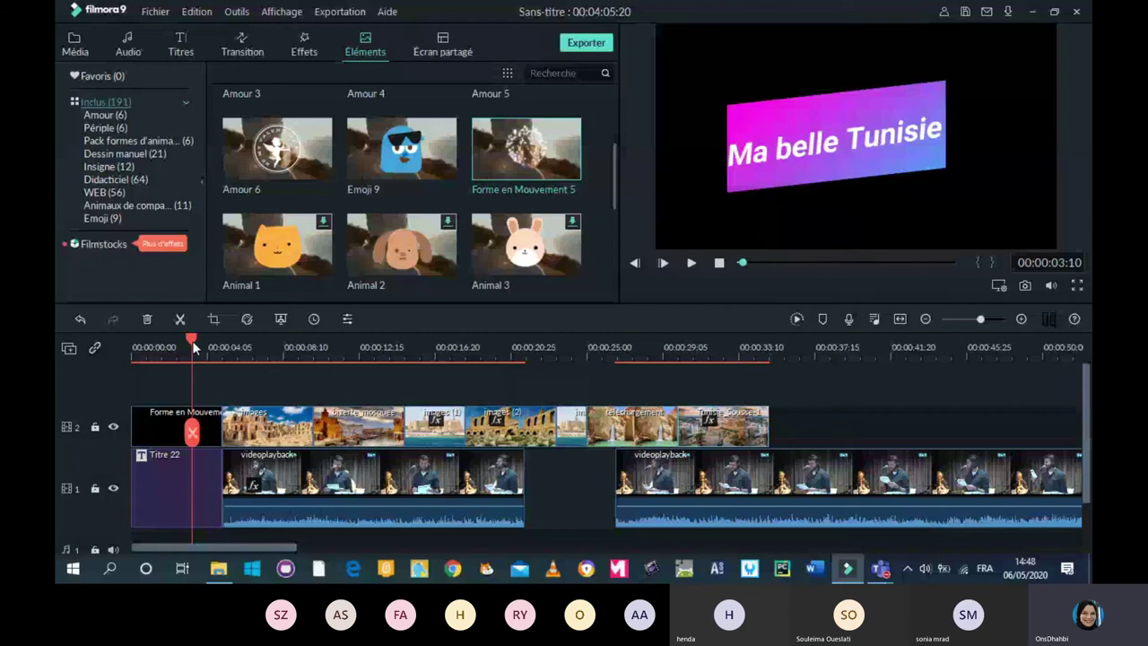
click(691, 263)
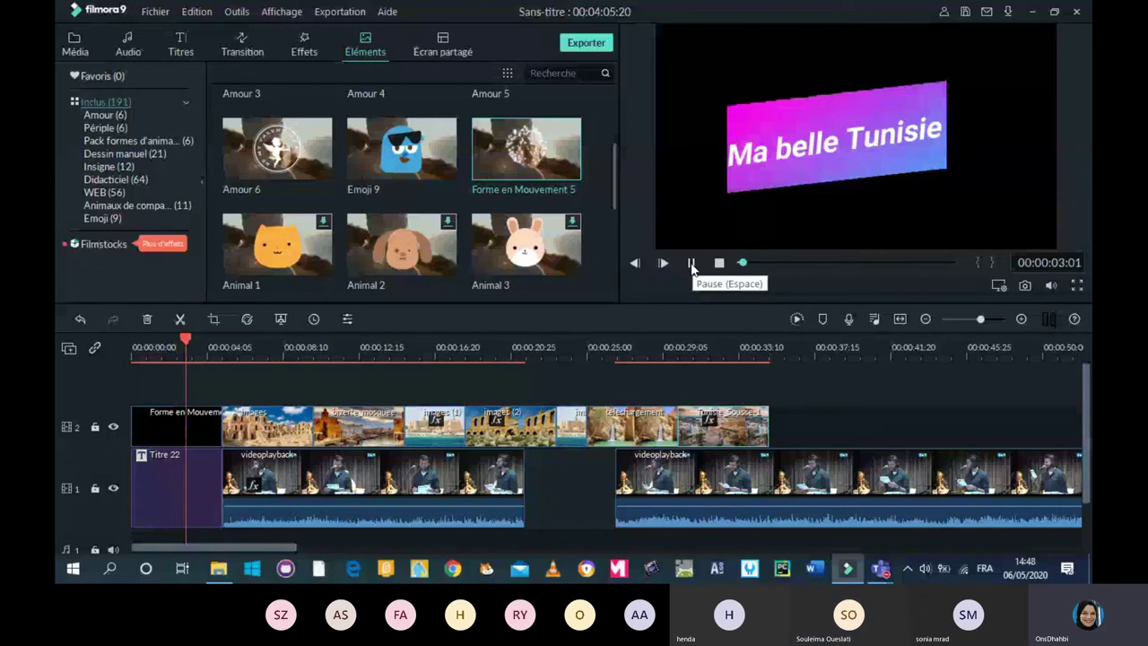
click(691, 266)
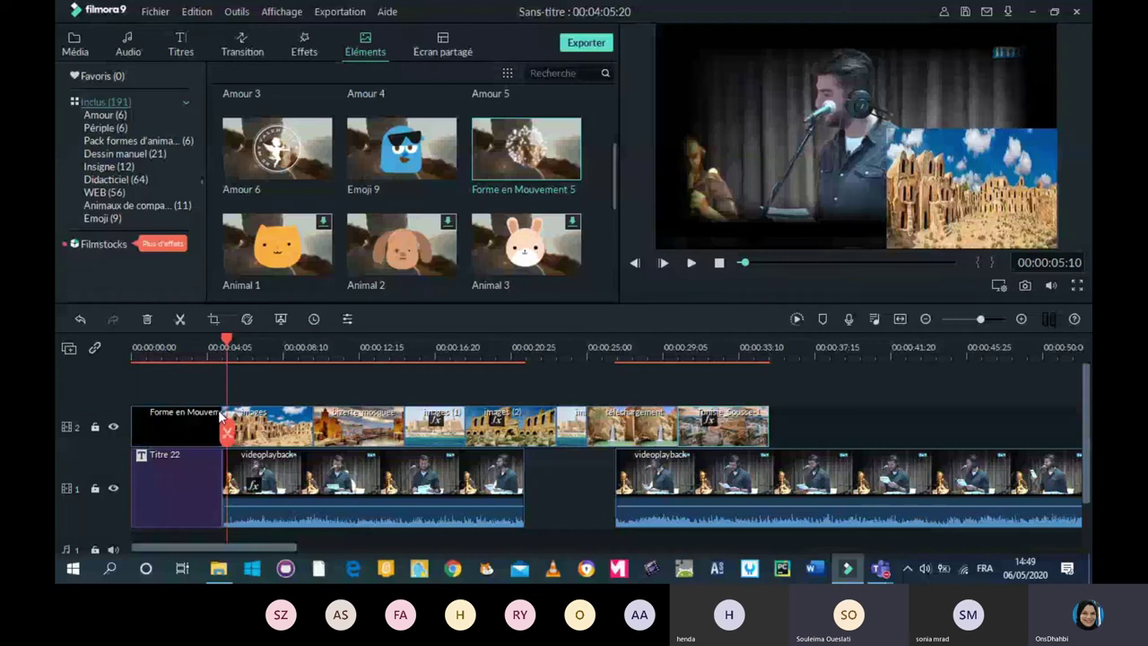
- Add the Animal 1 element on video track 3 above the Forme en Mouvement 5 clip, previewing the opening before and after
click(127, 352)
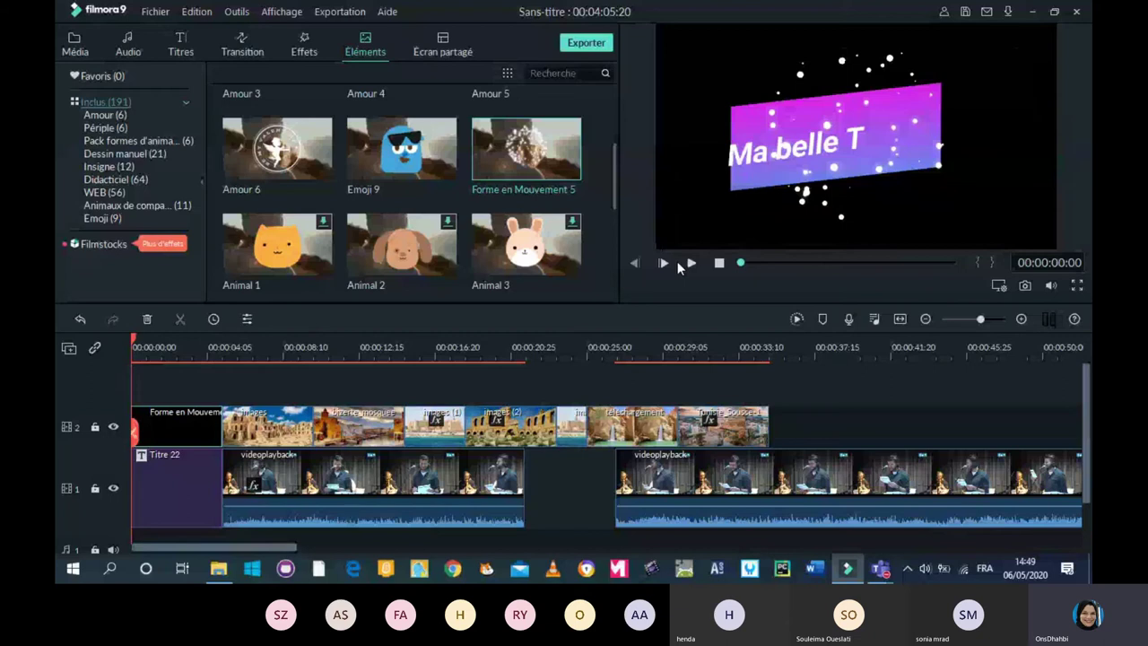
click(690, 264)
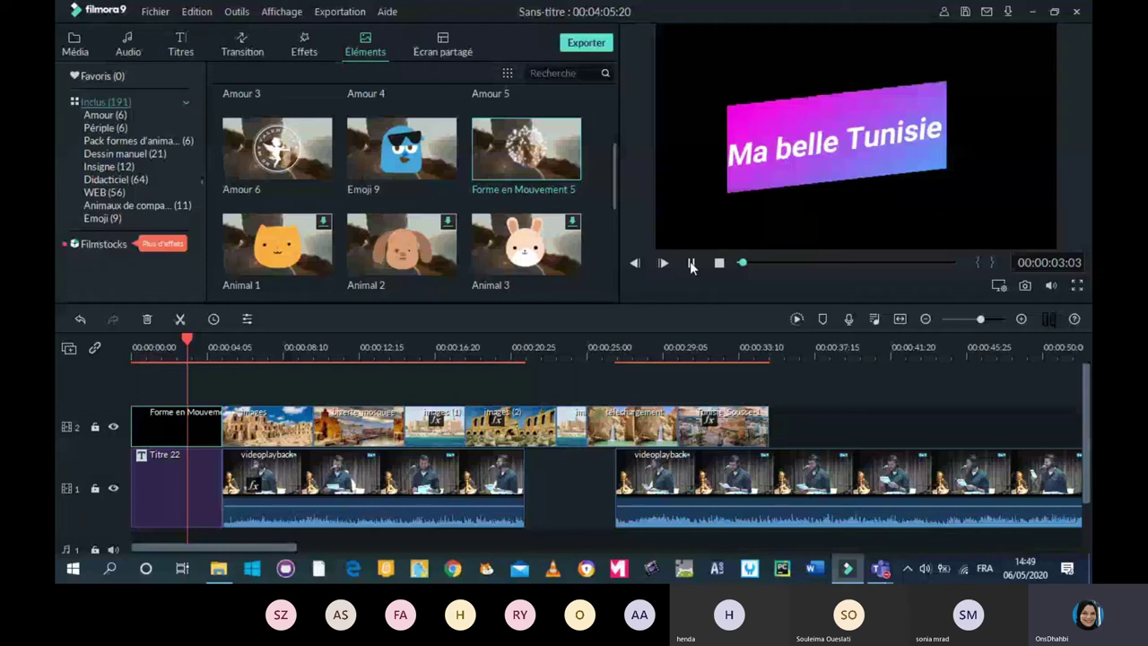
drag(278, 246, 170, 339)
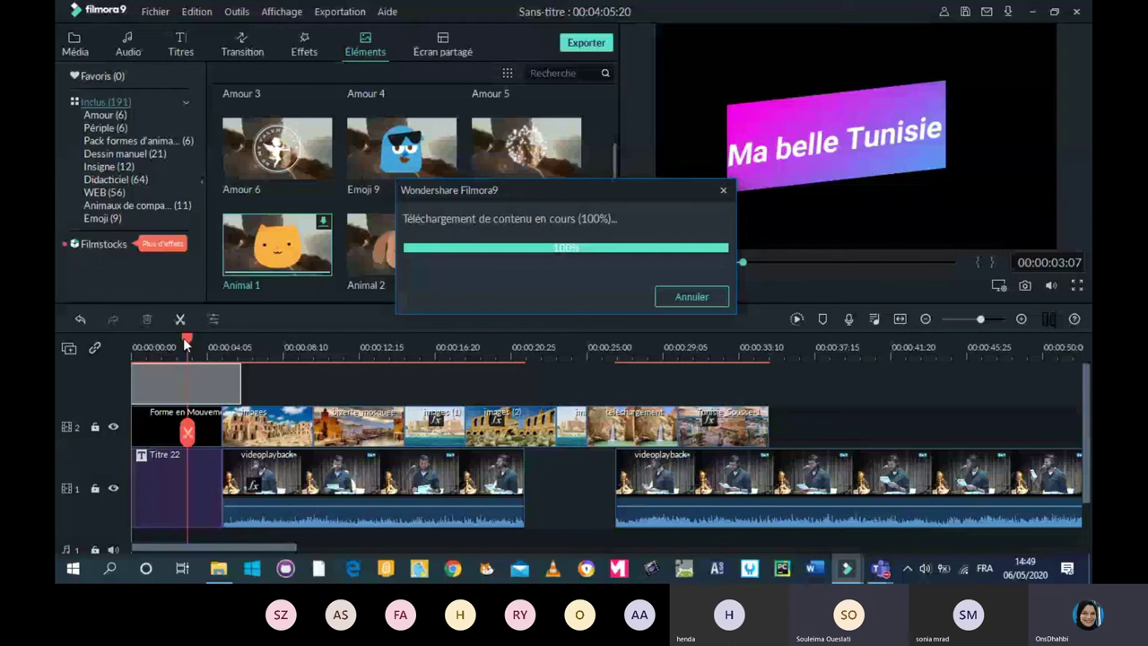
click(692, 263)
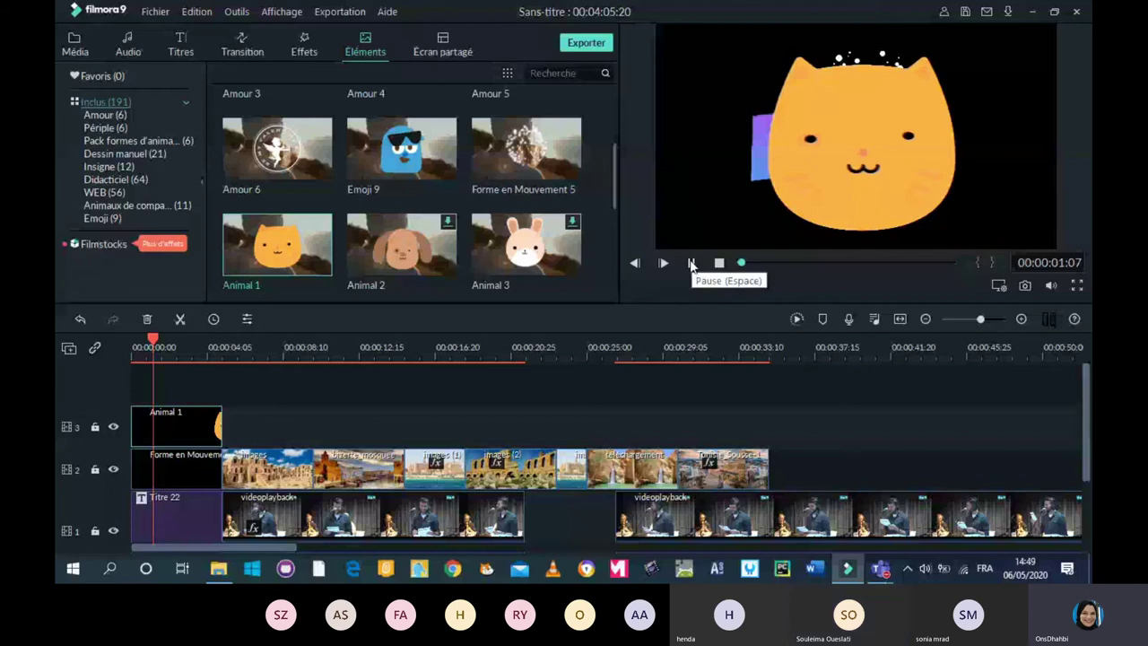
click(692, 263)
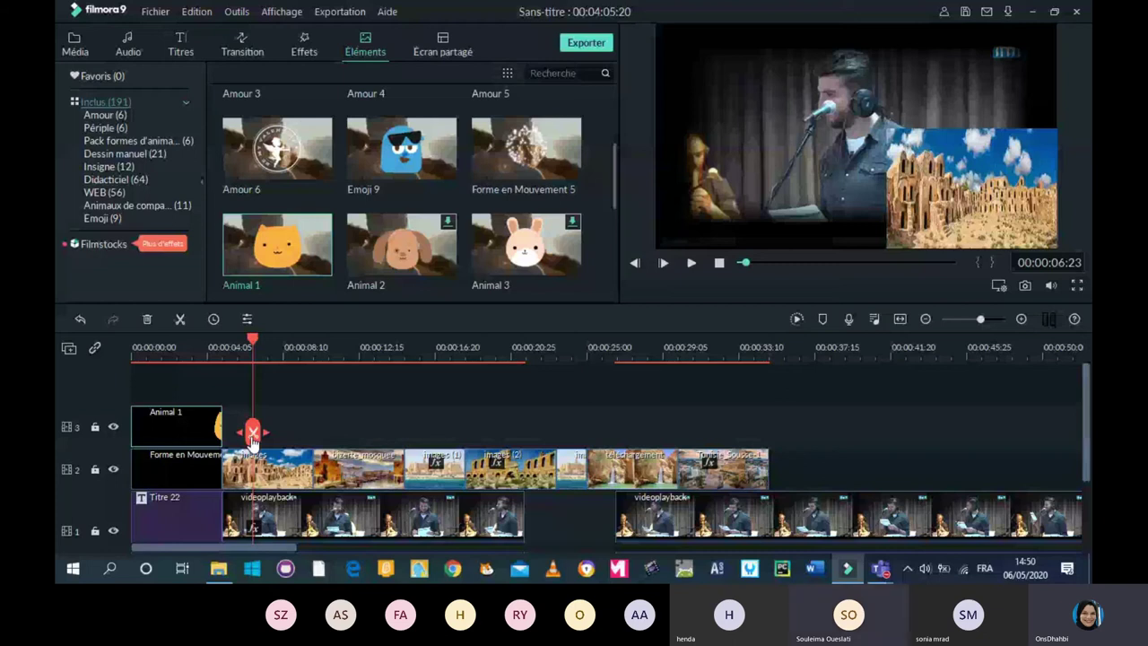
- Try to extend the Animal 1 clip on video track 3 past the end of the title, and replay the opening
drag(252, 437, 363, 462)
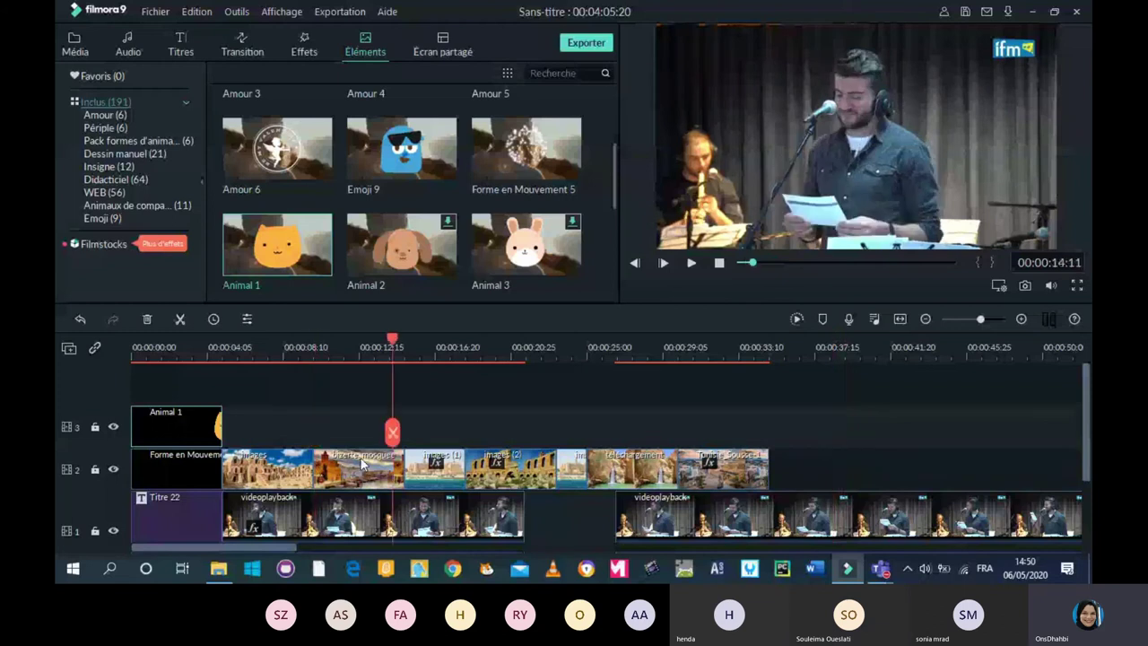
click(346, 433)
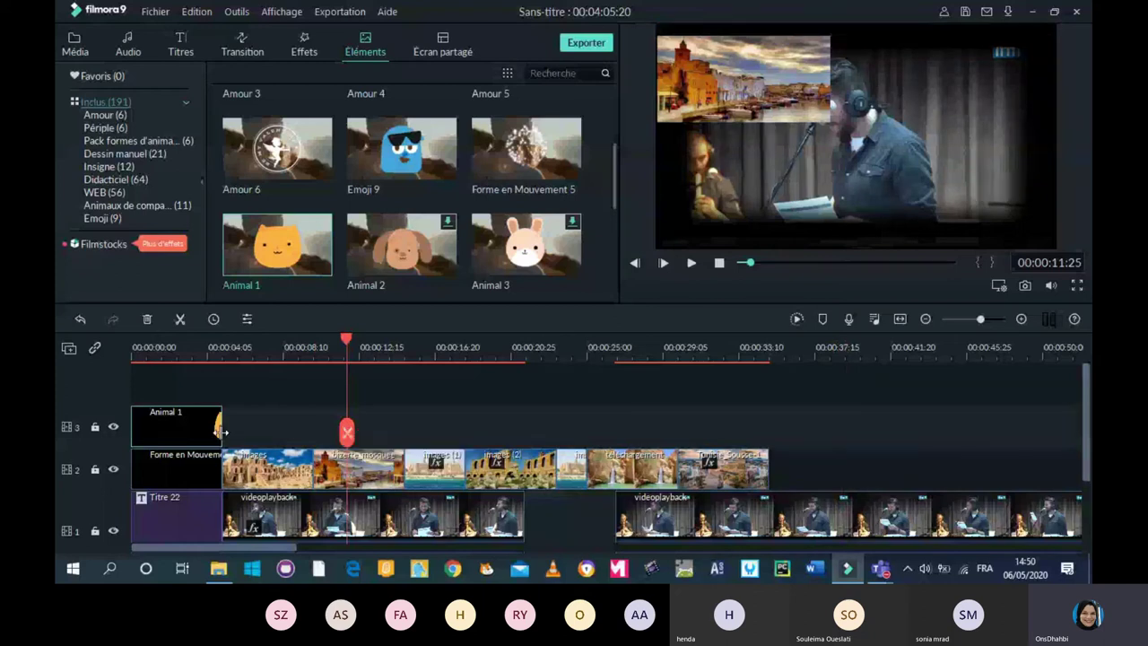
click(222, 439)
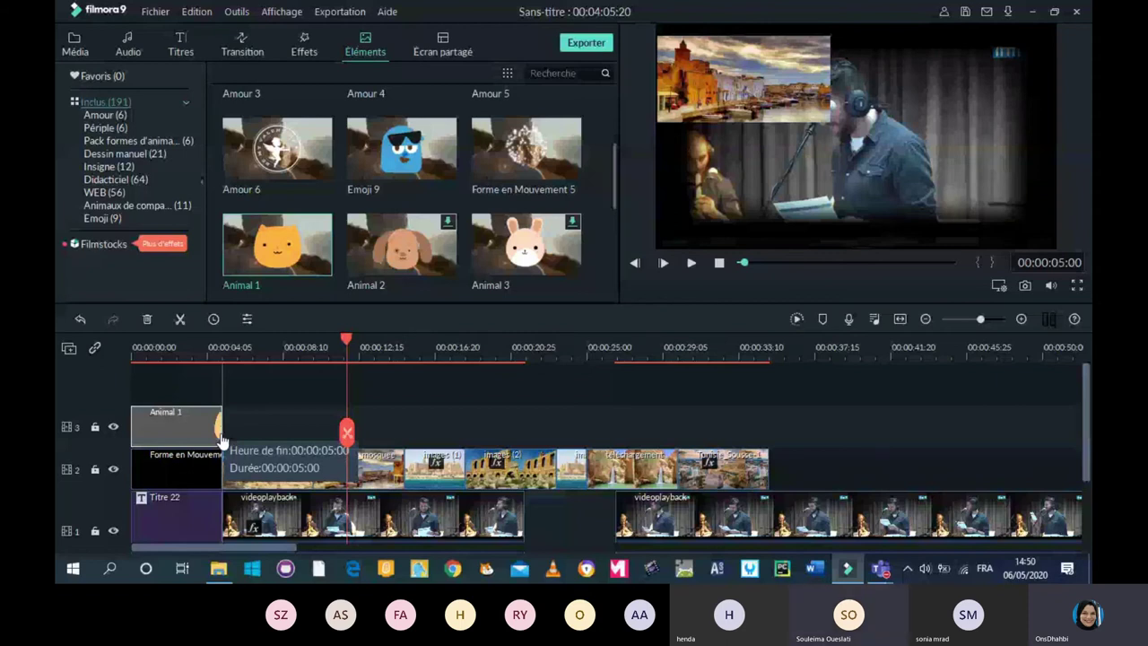
drag(221, 440, 226, 431)
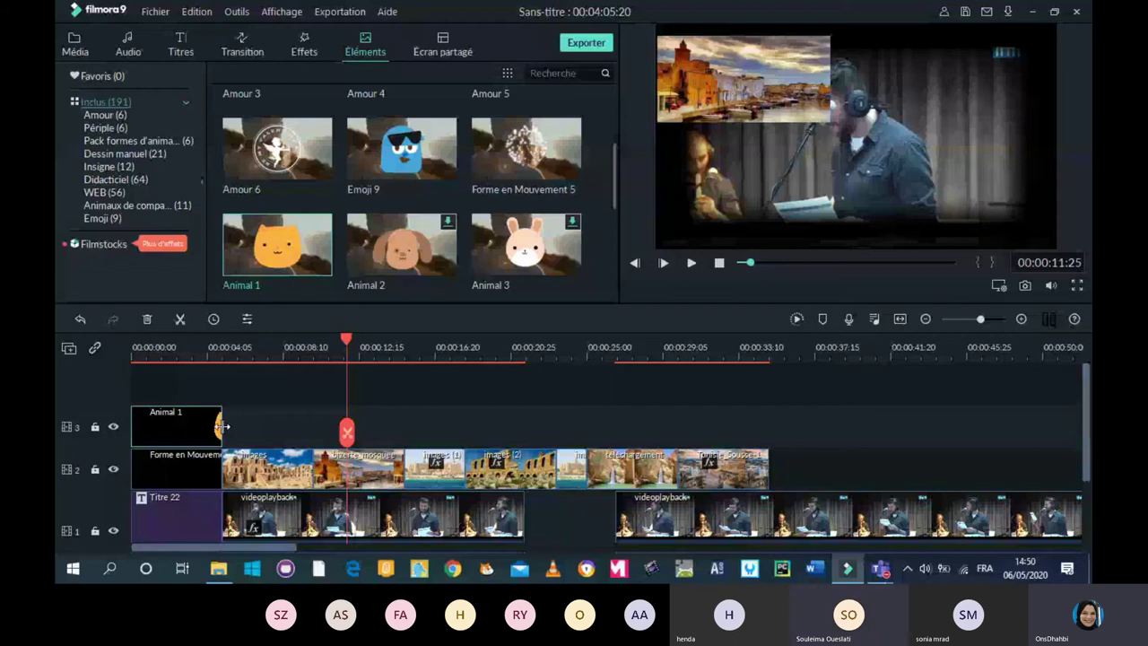
drag(222, 427, 269, 436)
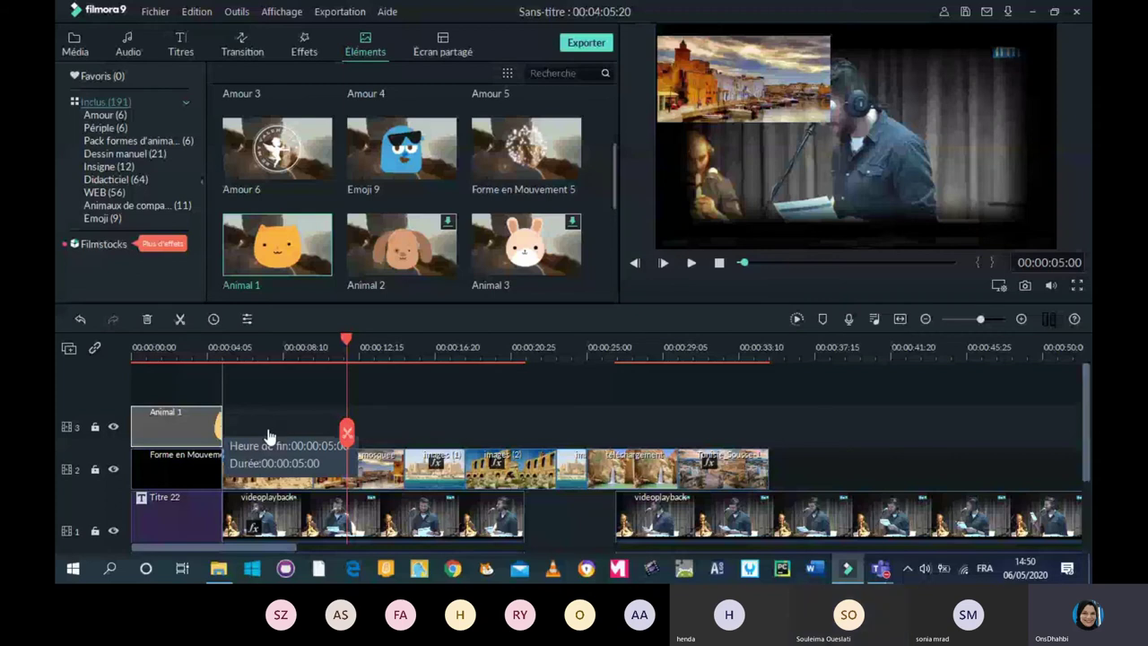
drag(267, 435, 265, 423)
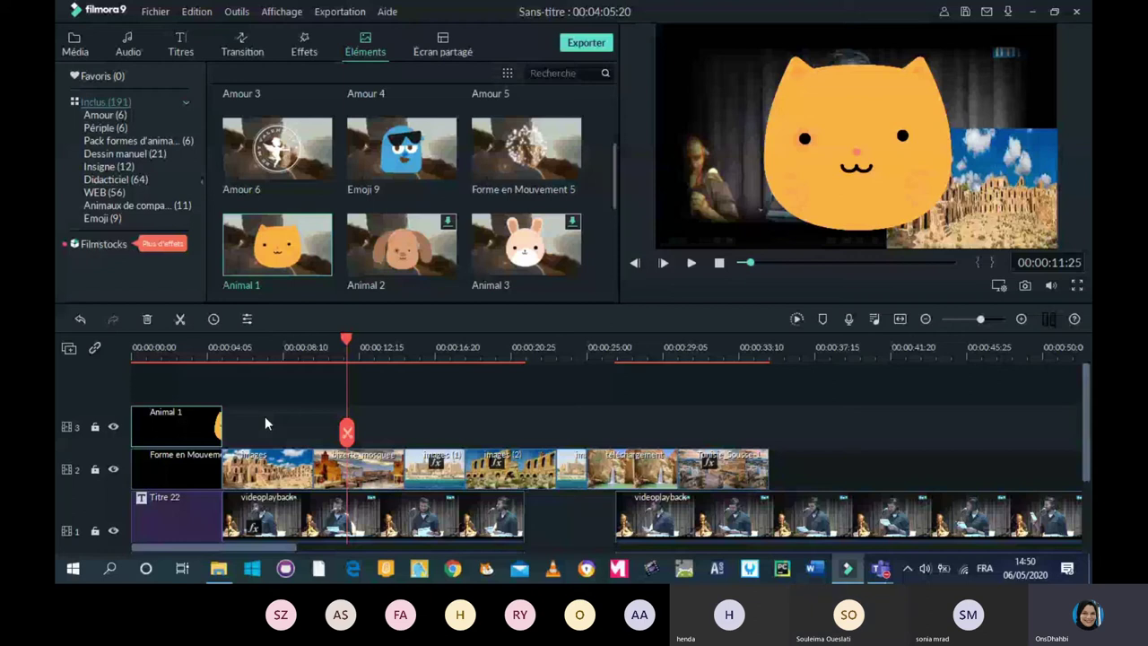
click(264, 416)
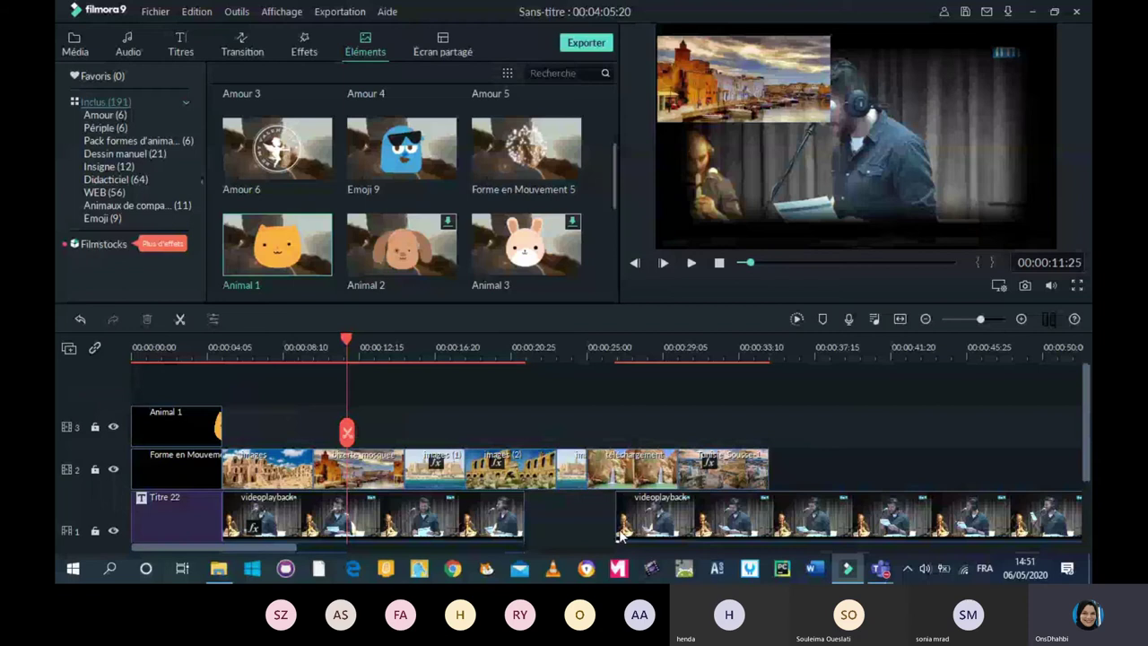
click(689, 263)
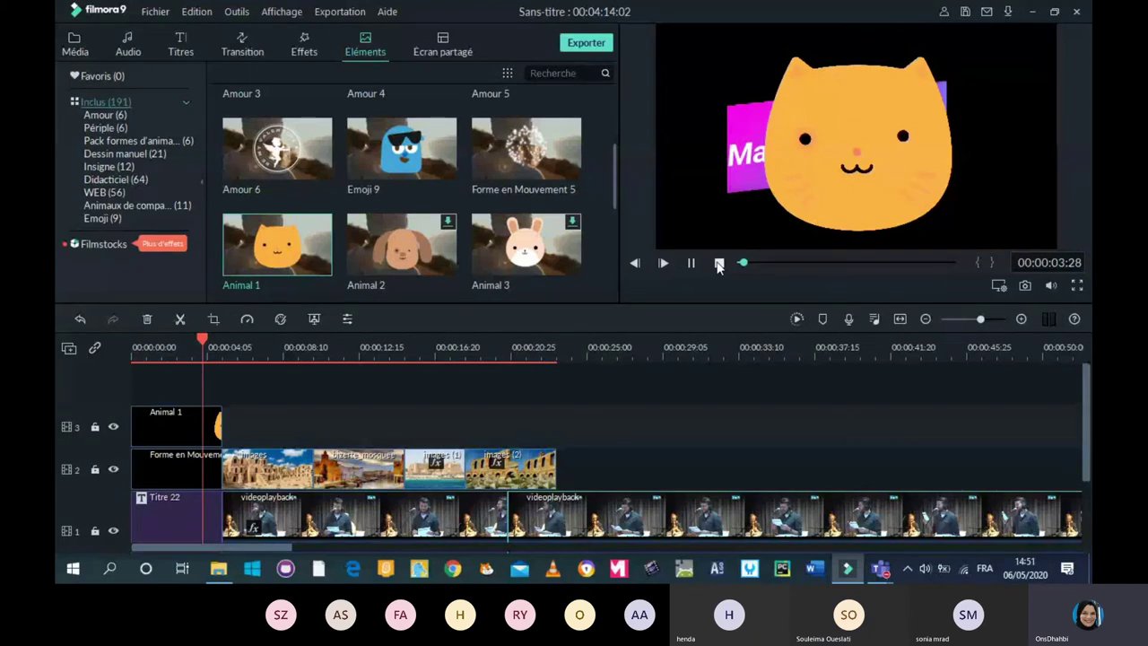
click(718, 264)
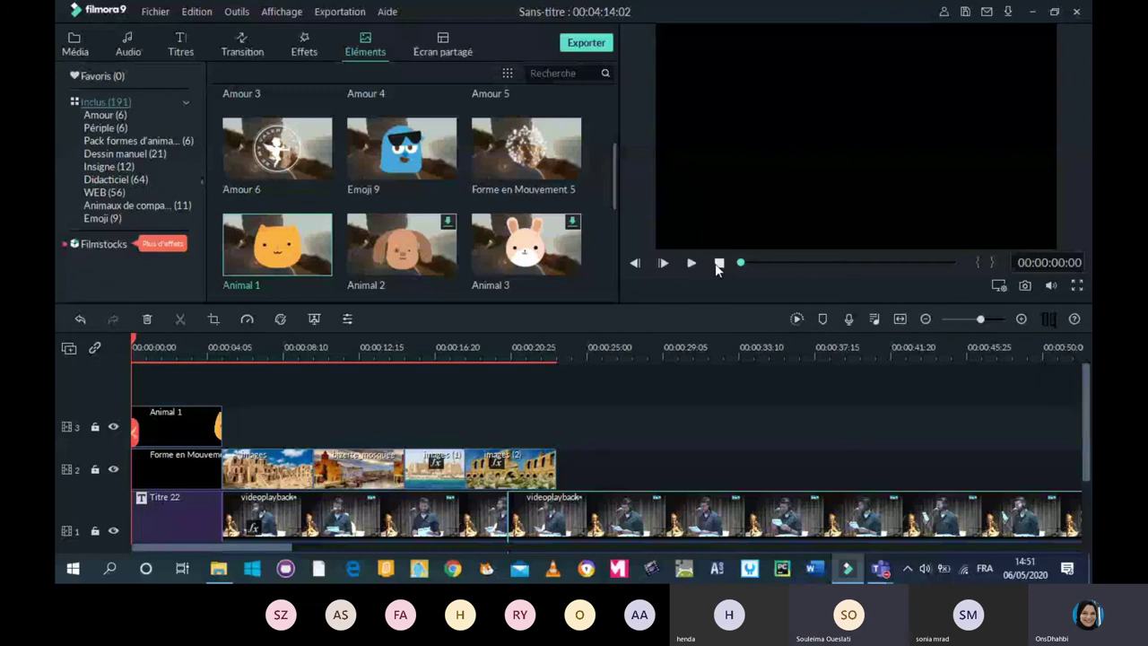
- Browse the included elements in the Amour, Périple, animated shapes, Dessin manuel, Insigne and Didacticiel categories
mouse_move(300, 247)
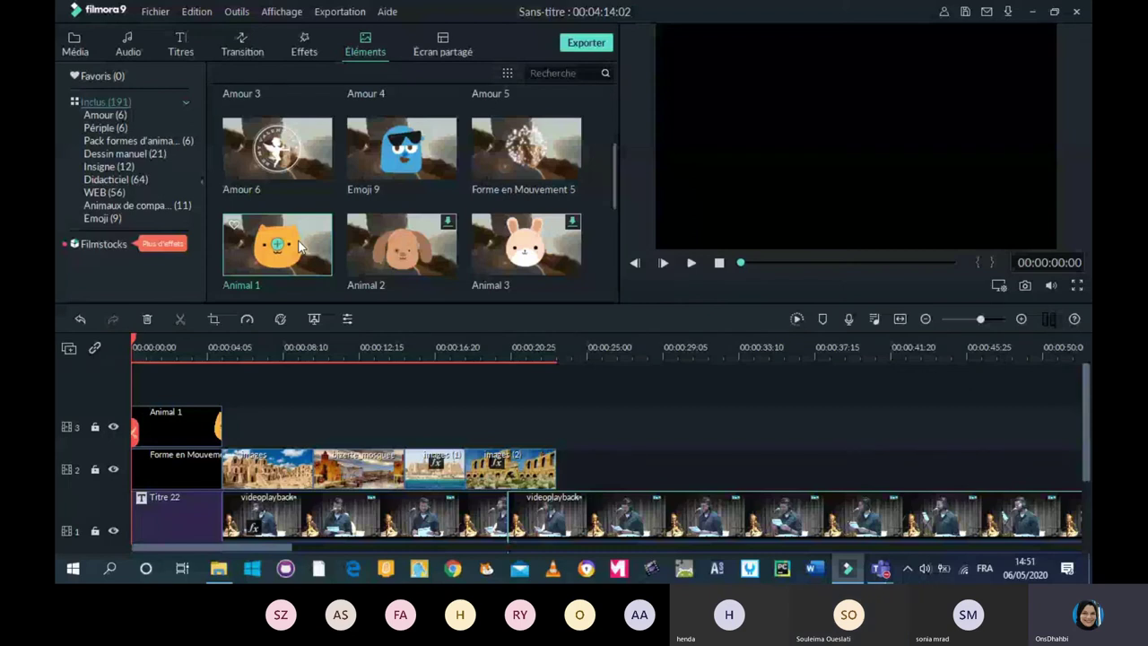
drag(615, 202, 645, 244)
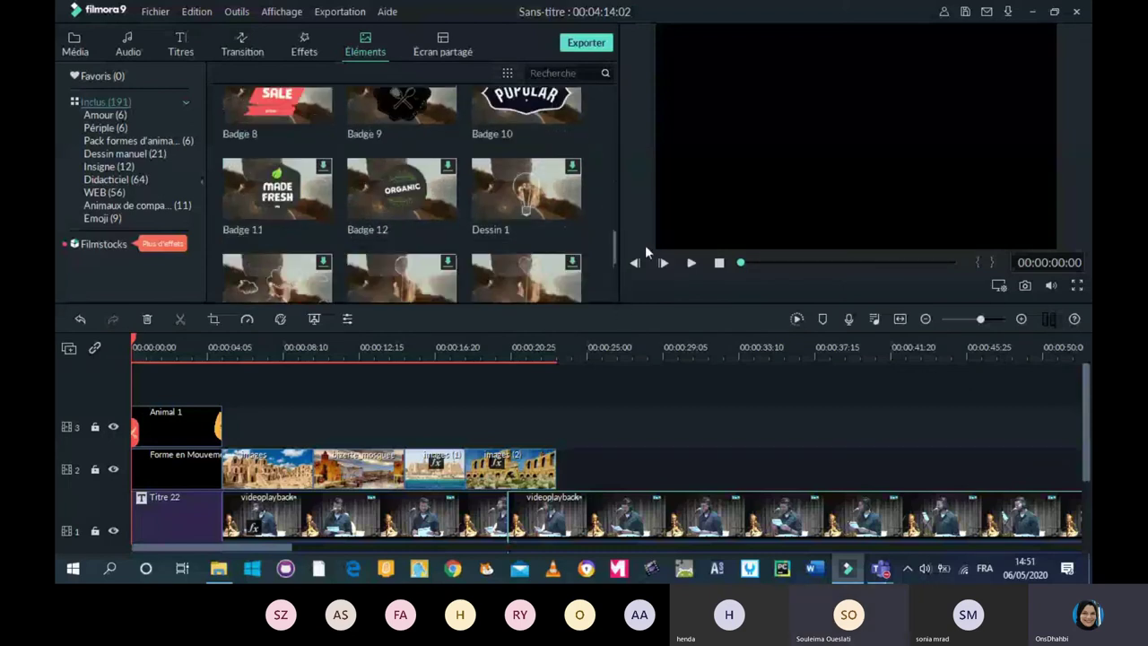
click(104, 117)
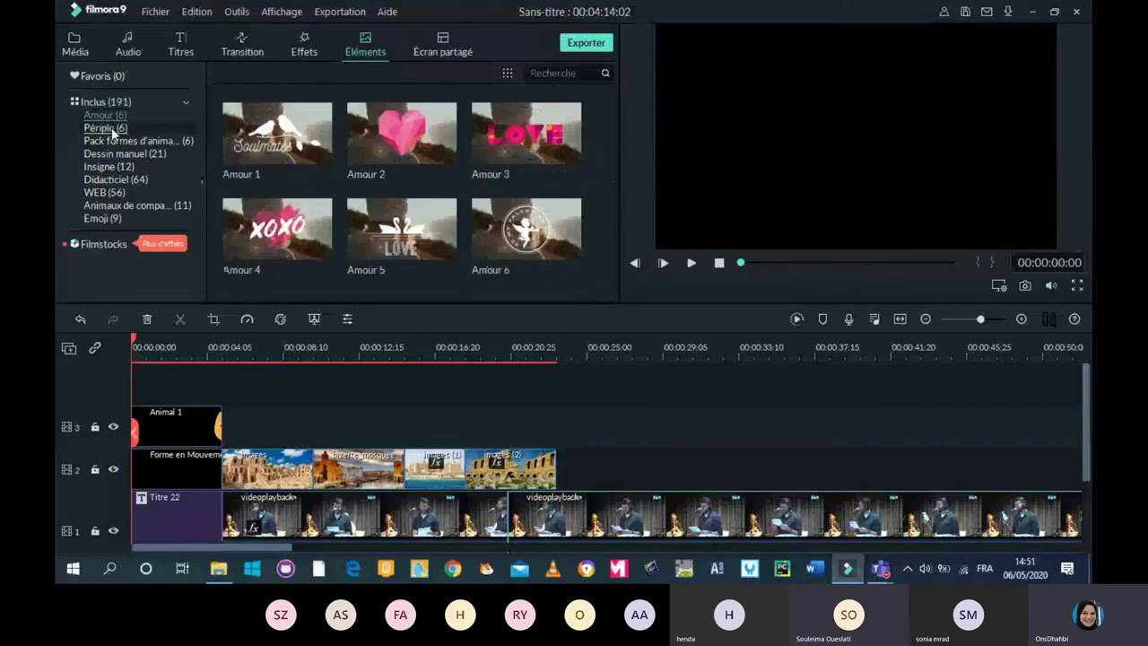
click(112, 131)
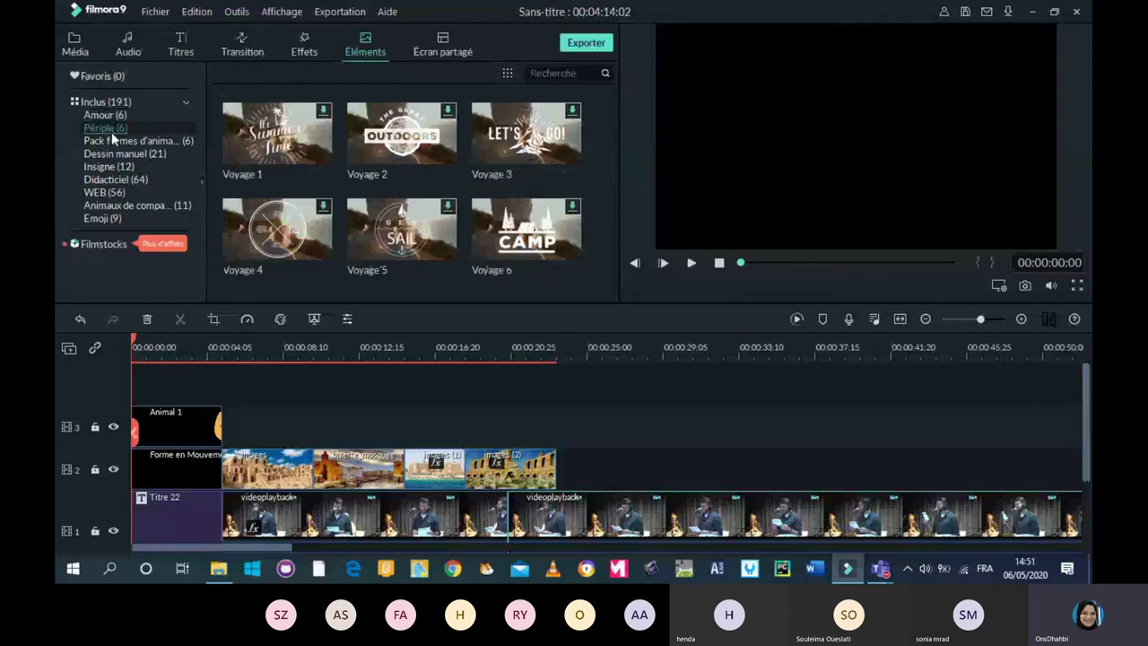
click(113, 141)
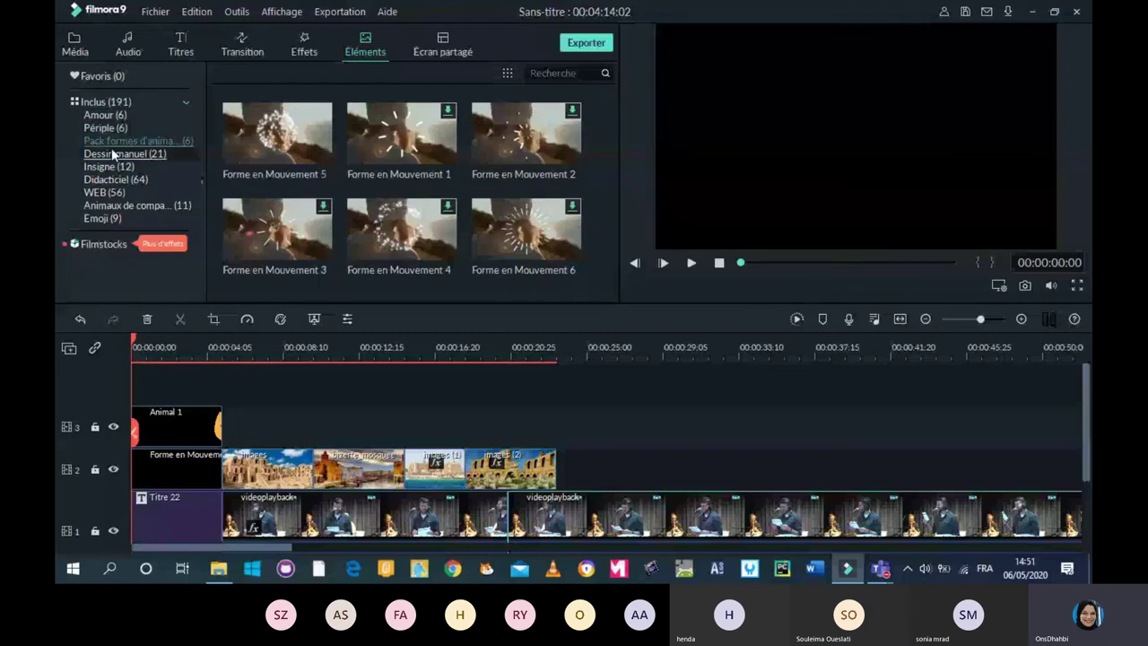
click(126, 153)
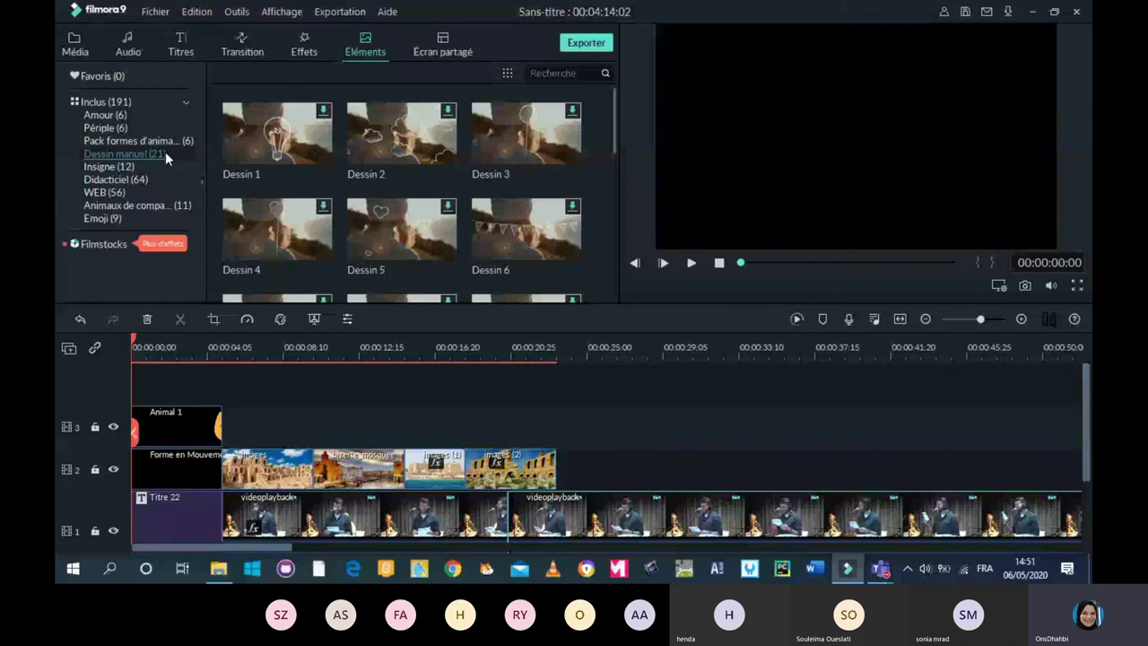
scroll(592, 233, down, 4)
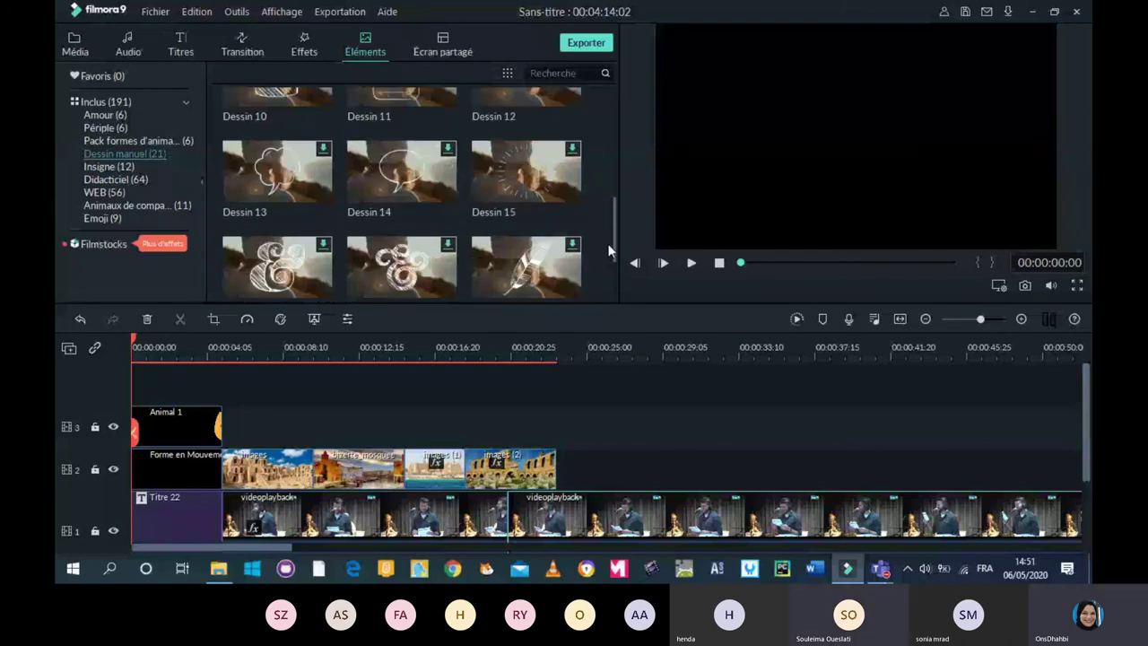
click(100, 167)
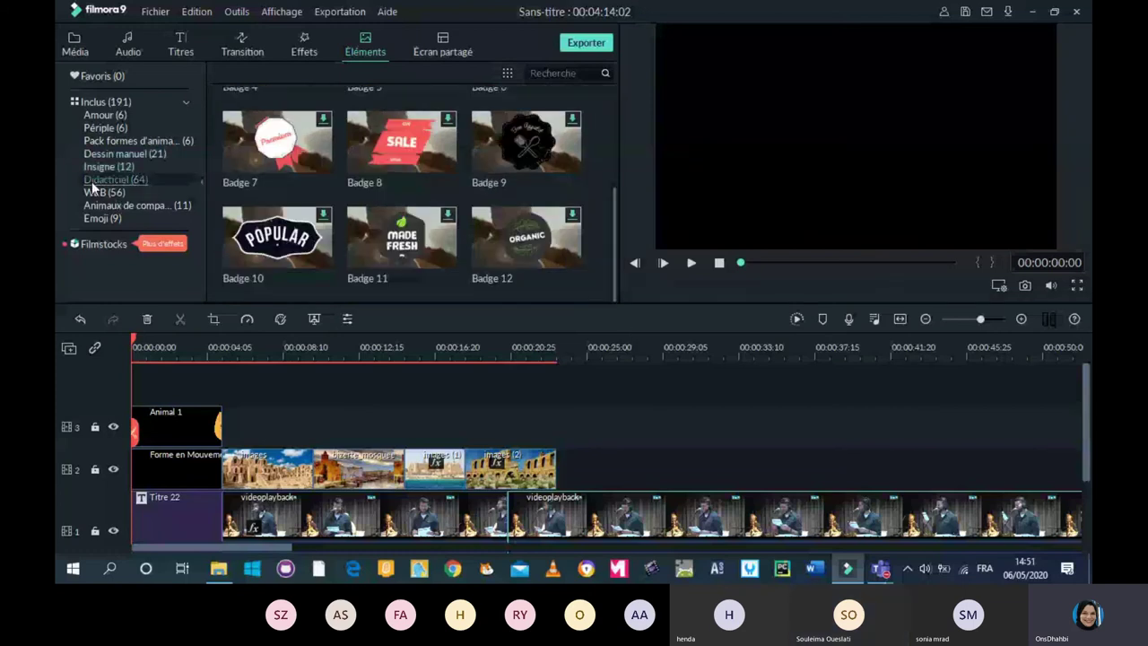
click(99, 178)
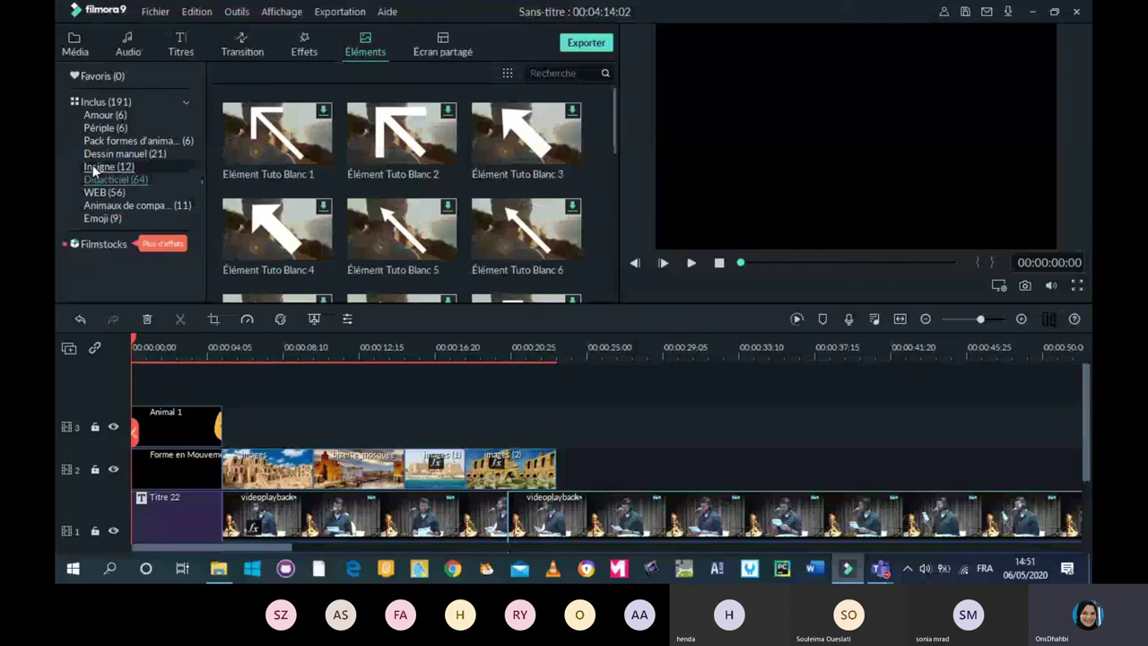
- Look through the whole Dessin manuel set, the WEB icons and the pet elements from Animal 1 to Animal 11
click(178, 153)
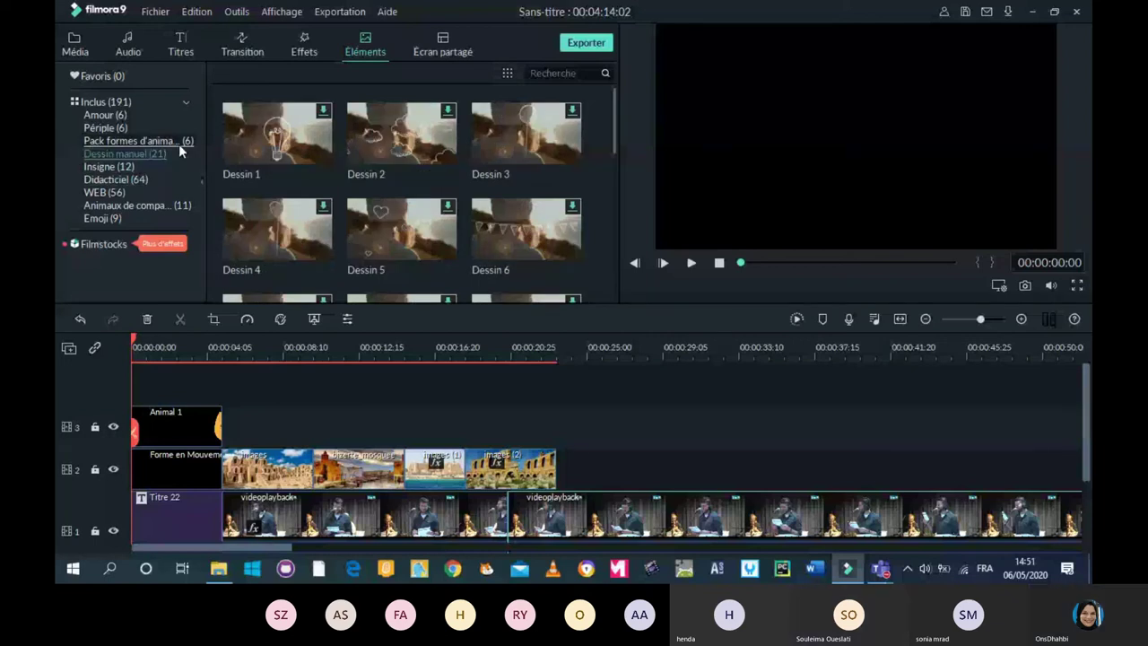
scroll(612, 166, down, 1)
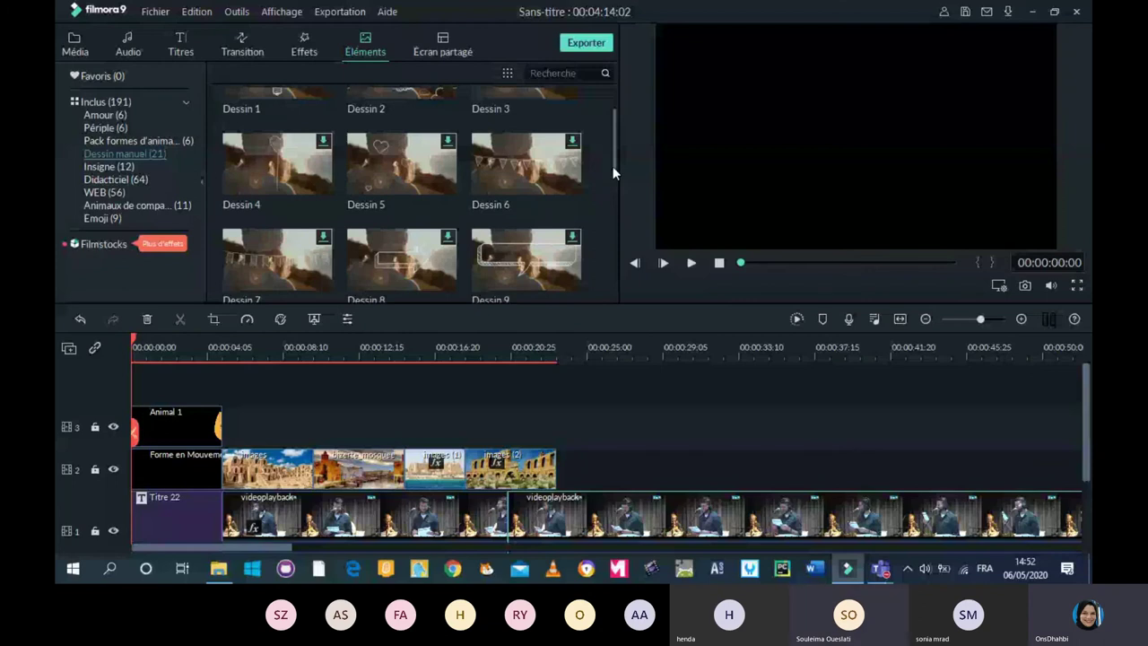
drag(613, 166, 607, 291)
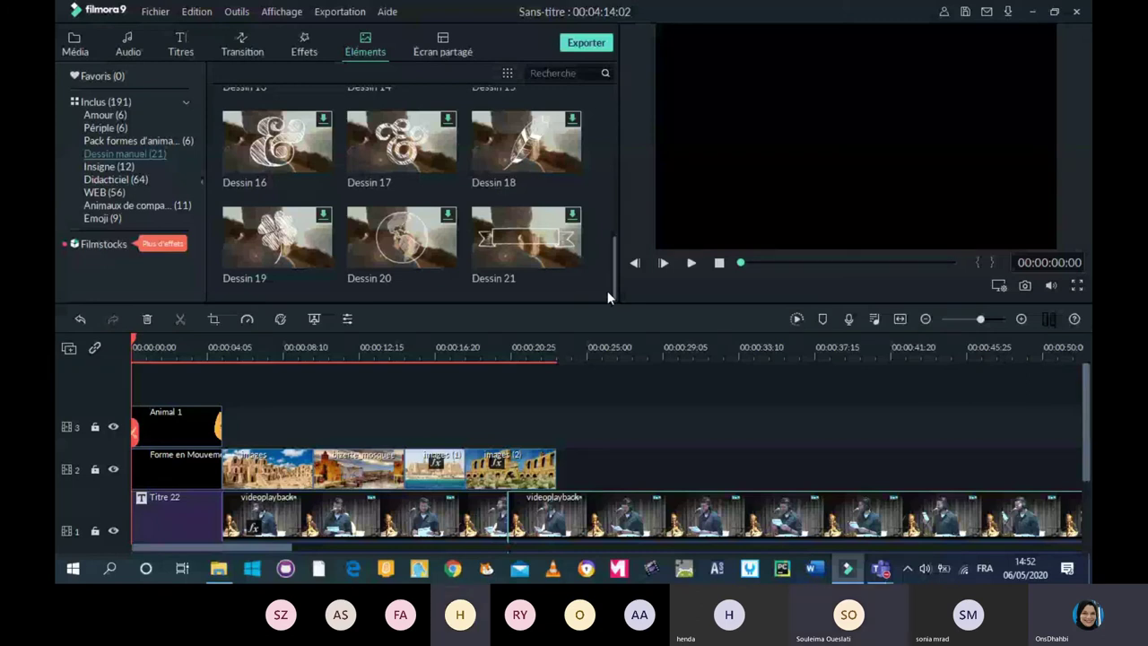
click(102, 191)
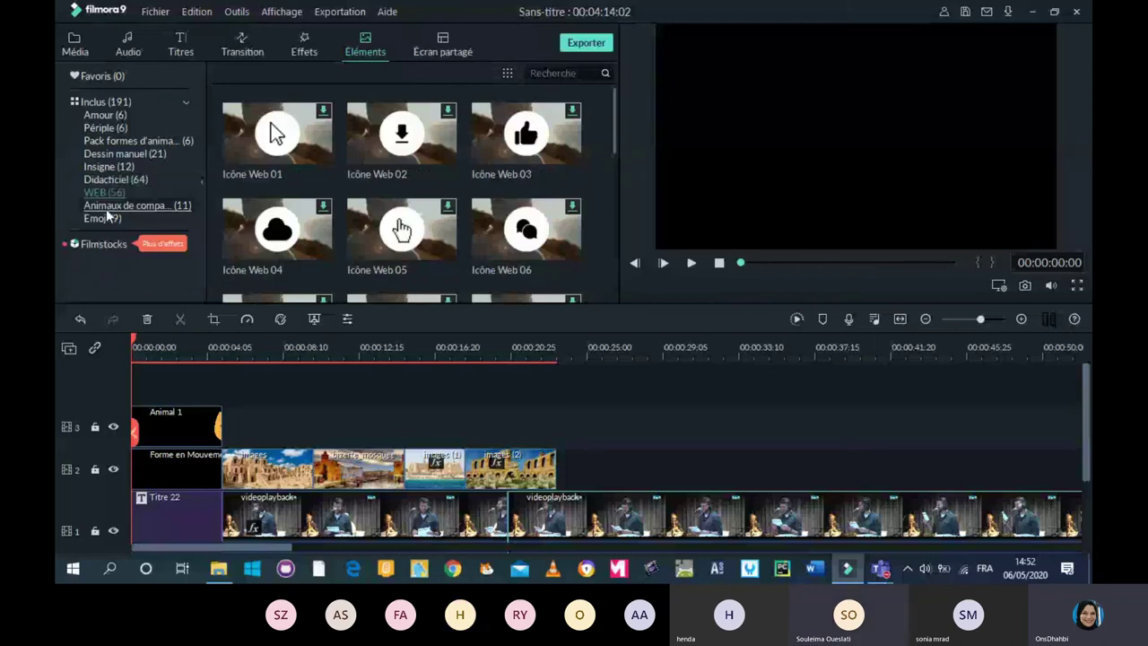
click(105, 208)
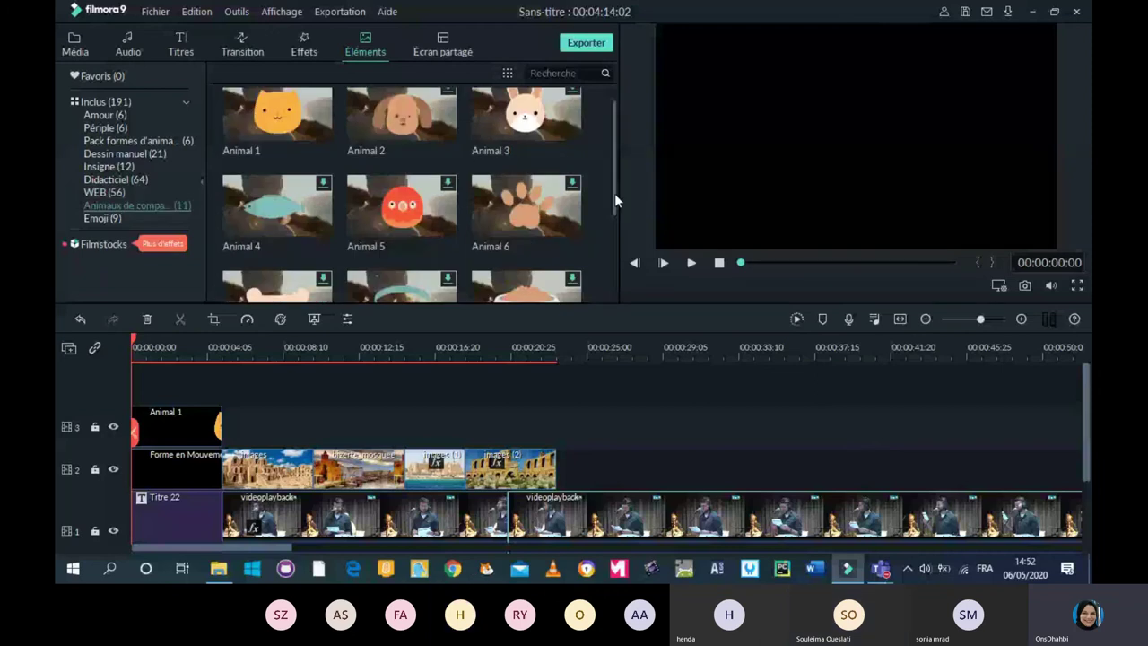
drag(614, 193, 190, 421)
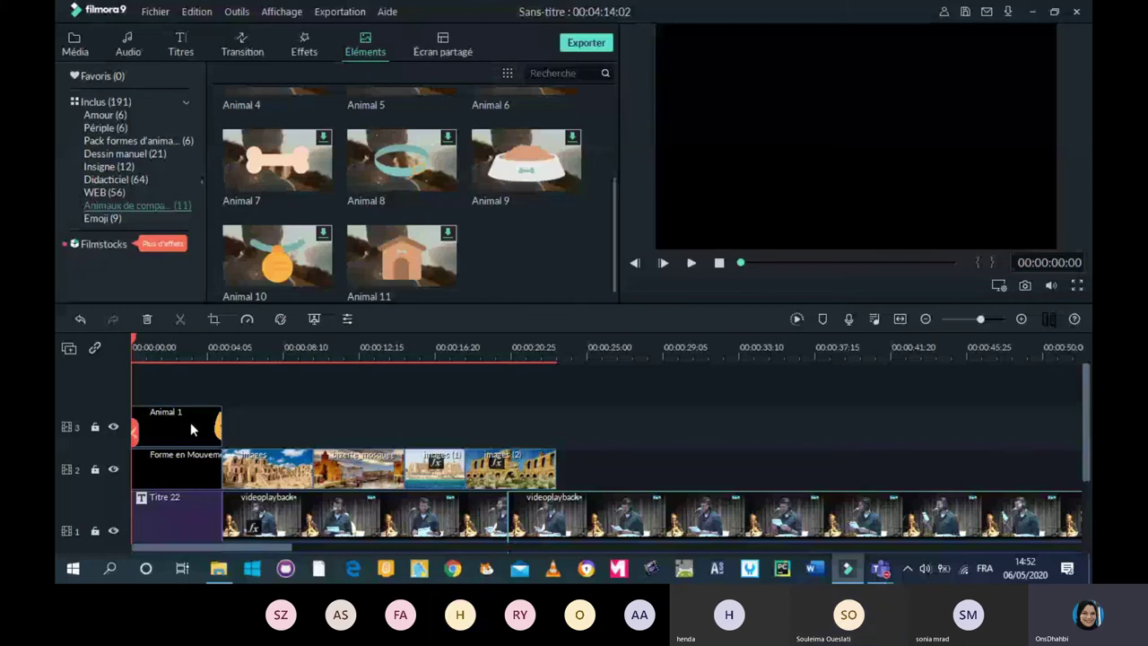
- Delete the Animal 1 clip from video track 3 above the title opening
click(187, 429)
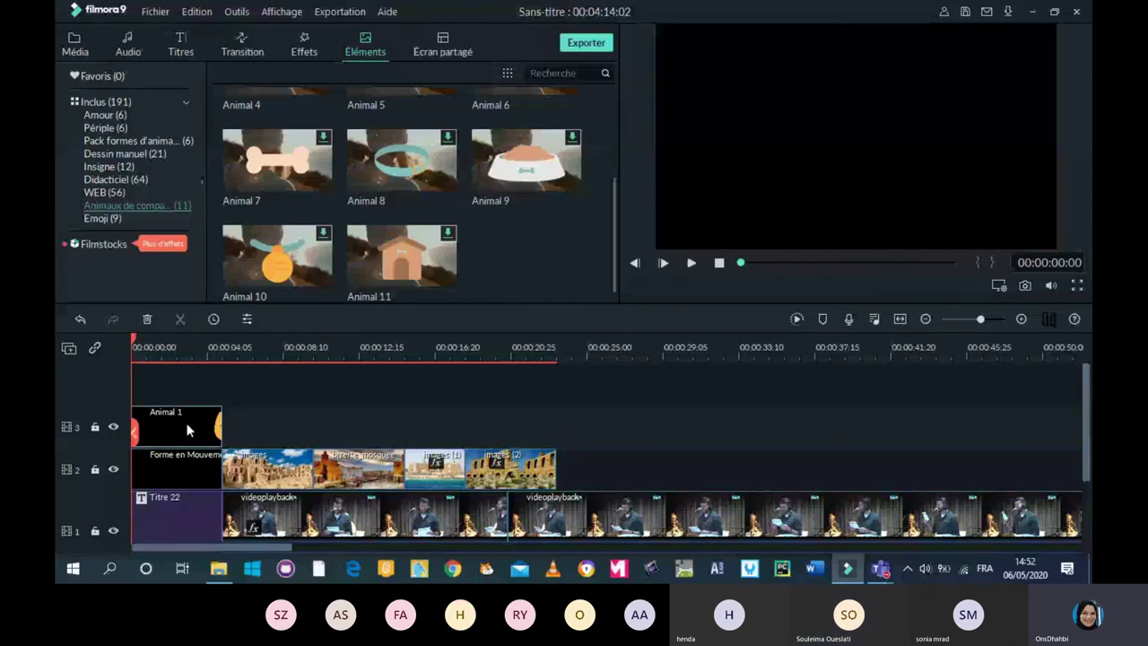
key(Delete)
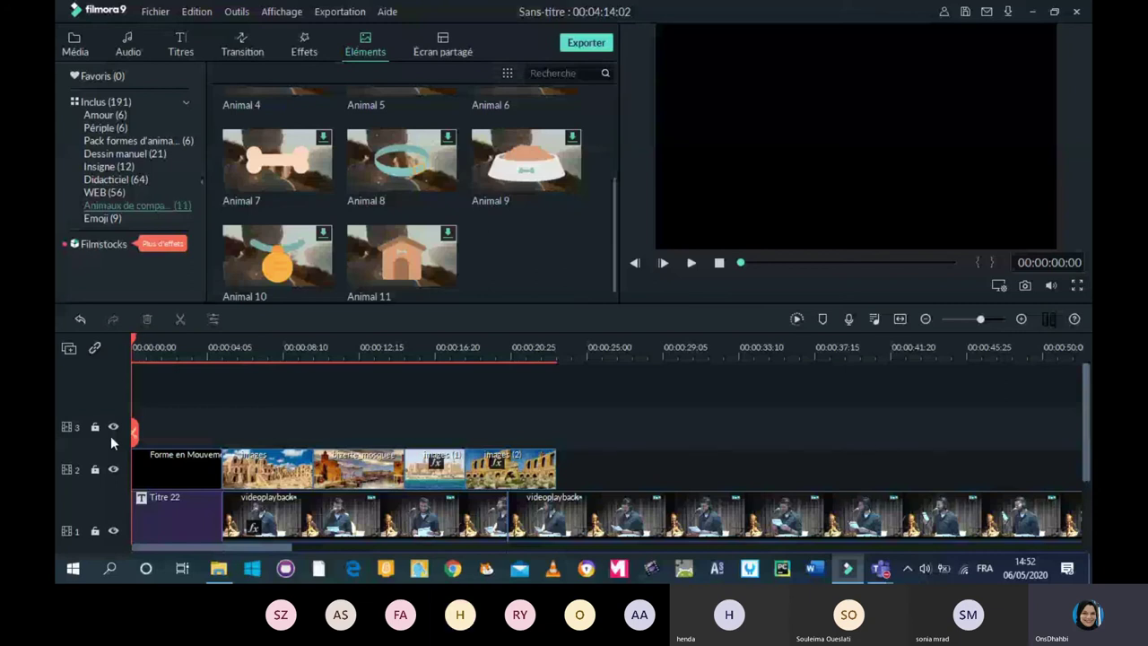
scroll(191, 387, down, 1)
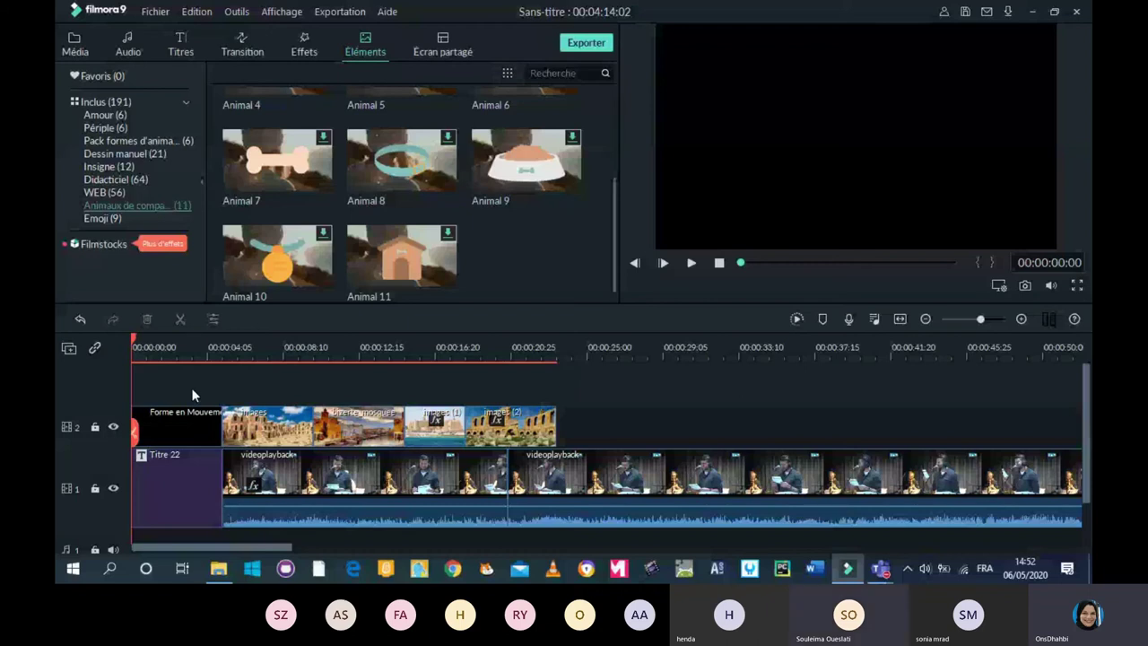
- Play the opening, and move the animated shape clip up to video track 3 and the Titre 22 title to video track 2
click(692, 263)
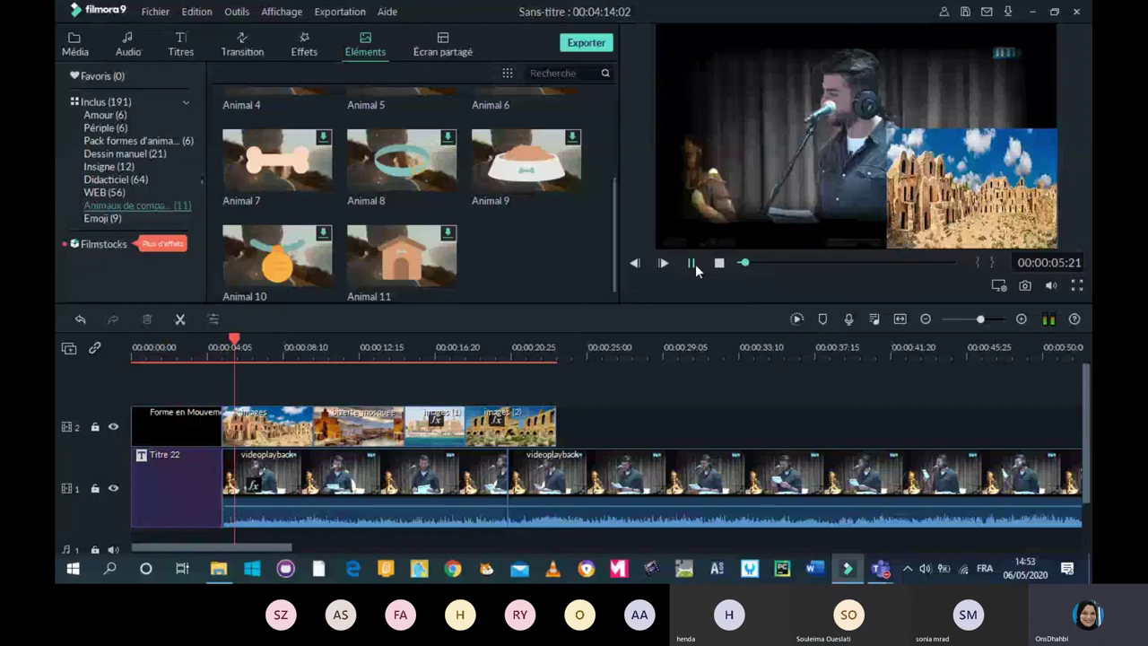
click(693, 264)
scroll(113, 396, up, 1)
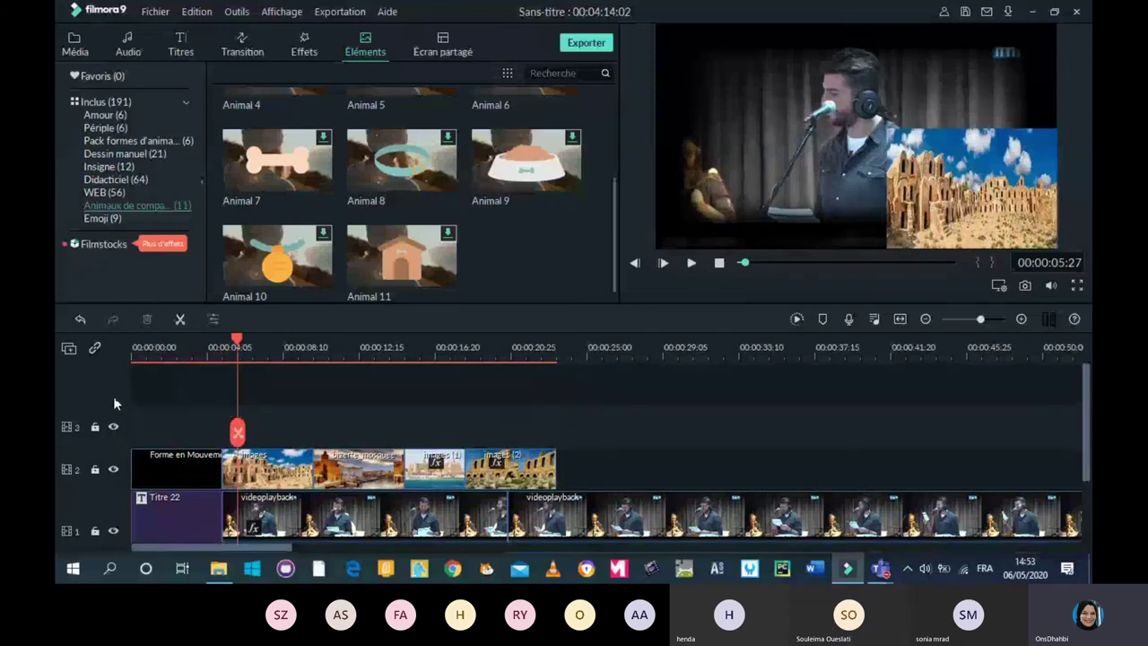
click(175, 451)
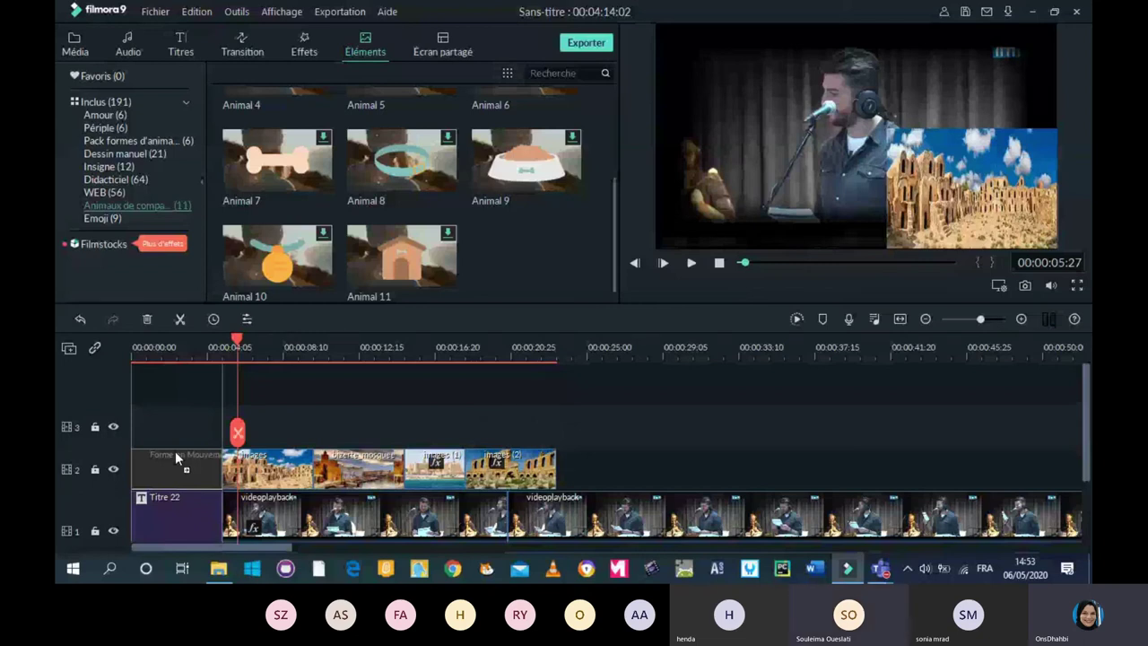
drag(175, 451, 175, 453)
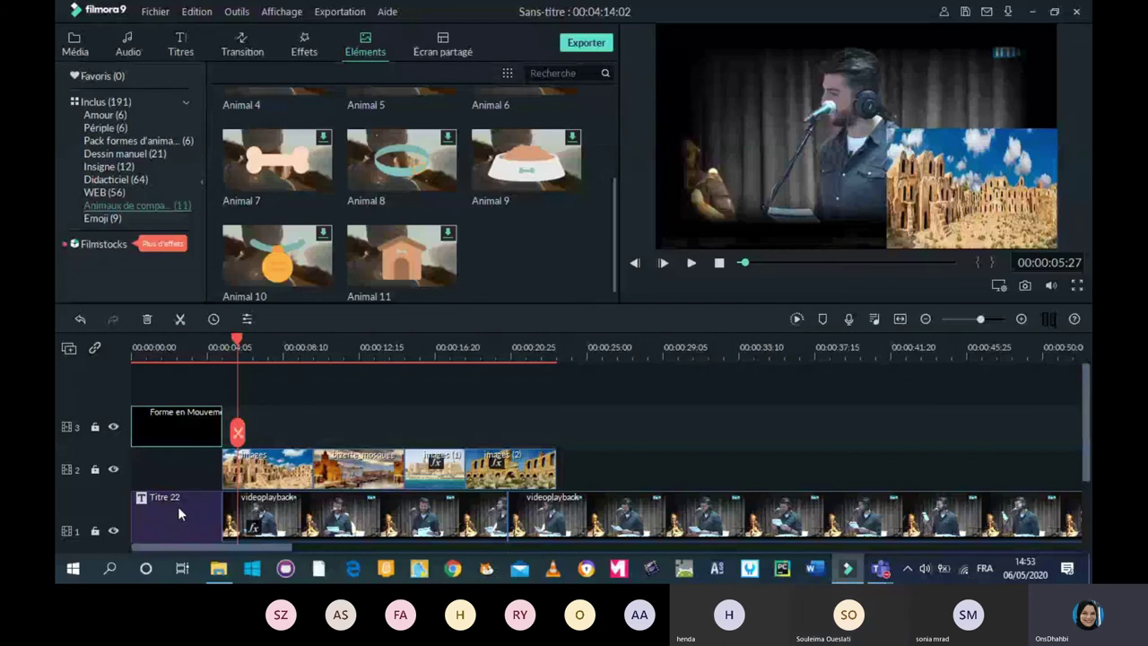
drag(178, 506, 178, 482)
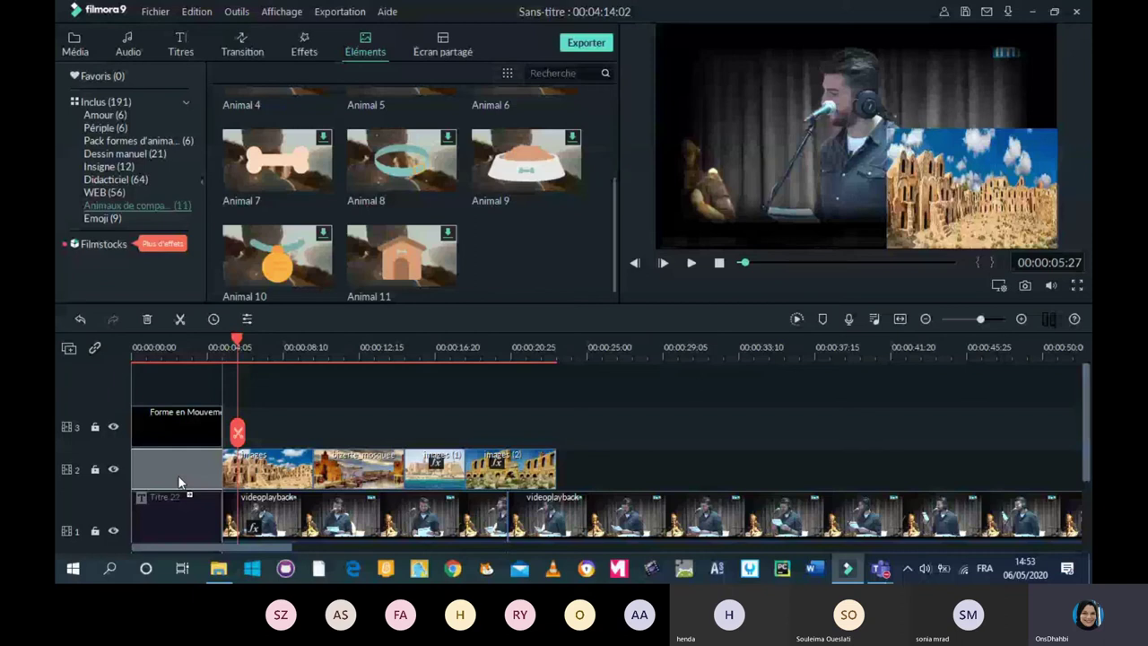
drag(177, 482, 179, 482)
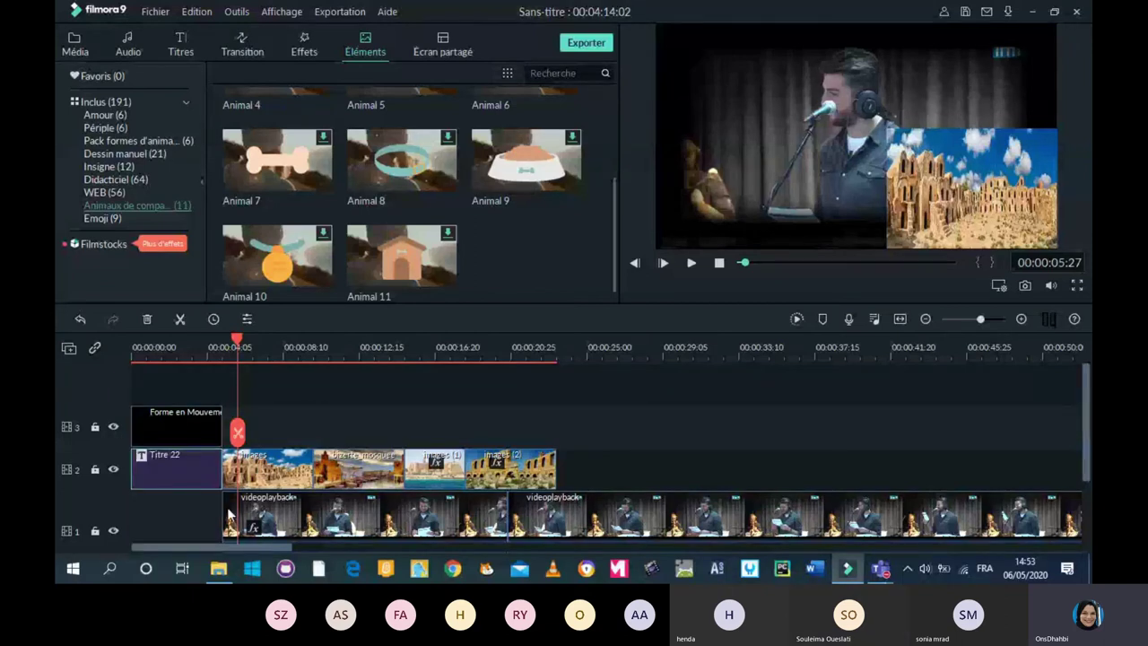
- Move the first videoplayback clip to the timeline start and lengthen the Titre 22 title to about 12 seconds, with the photos following it
drag(229, 513, 499, 468)
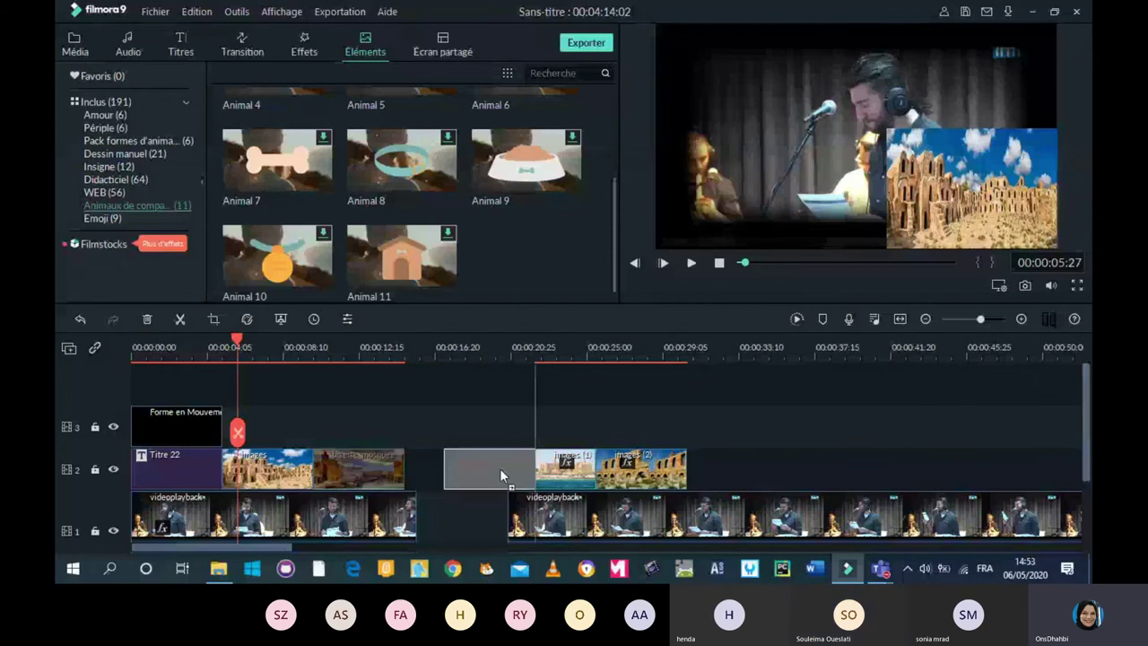
drag(499, 468, 386, 472)
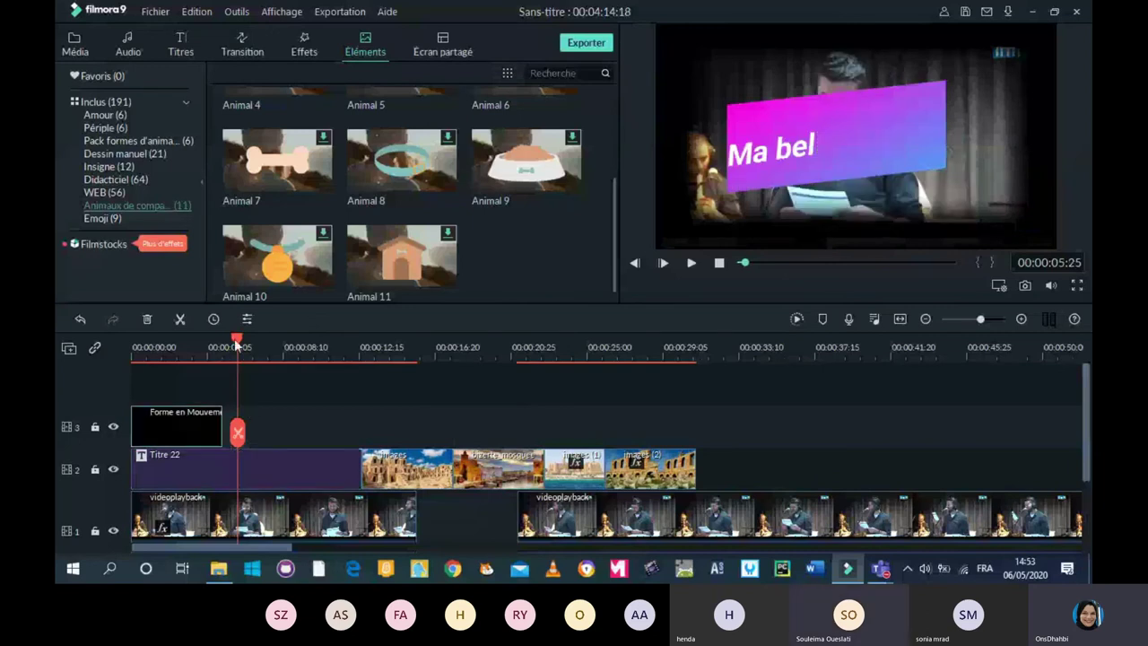
click(359, 347)
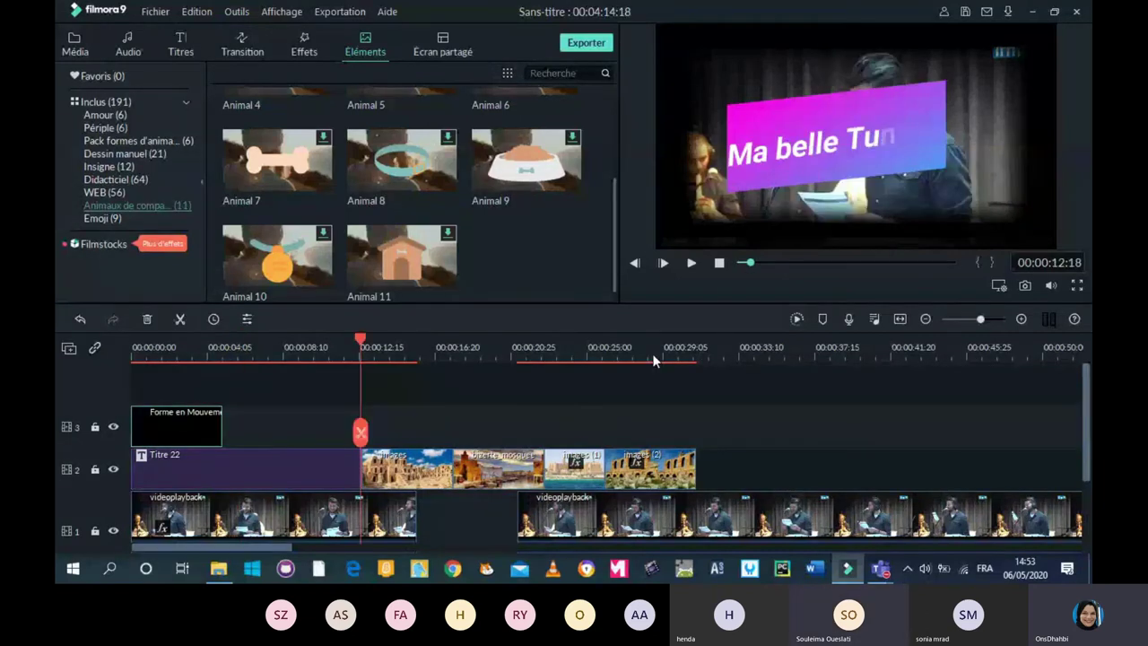
click(658, 347)
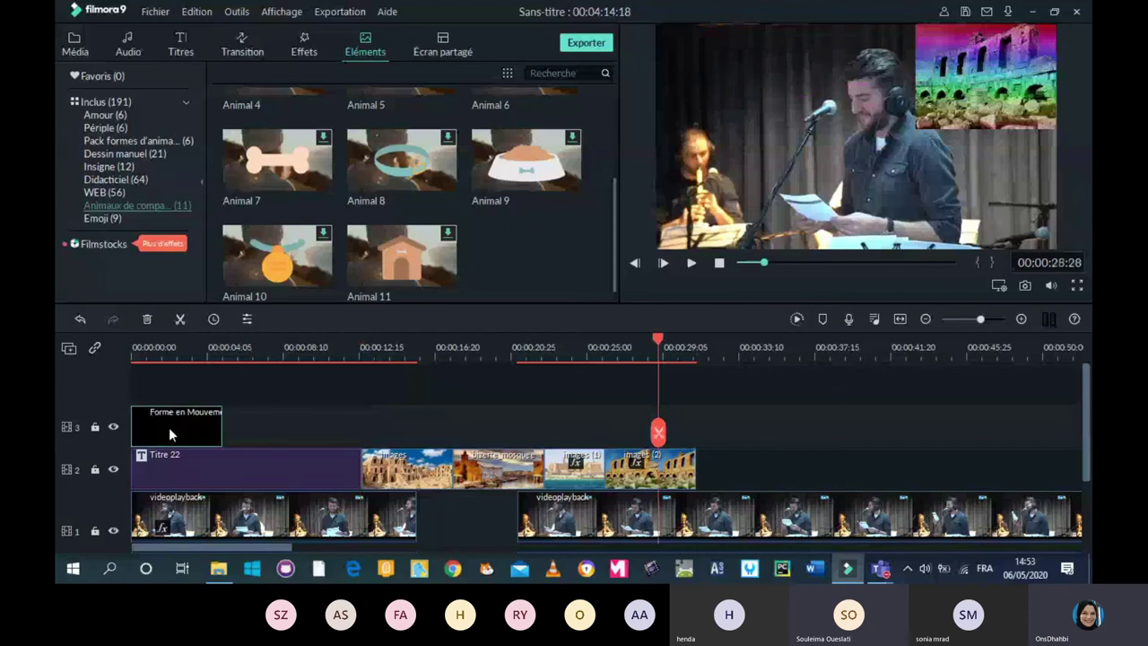
- Close the gap between the two videoplayback clips on video track 1 and play back the title over the performance
drag(531, 517, 434, 516)
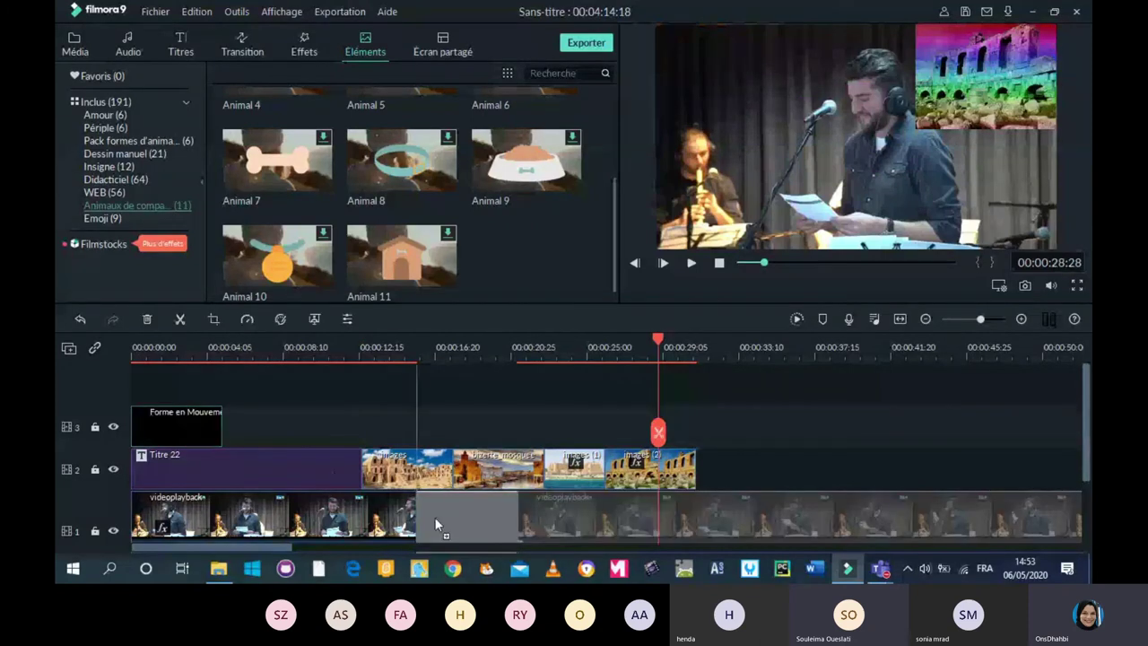
drag(435, 517, 434, 516)
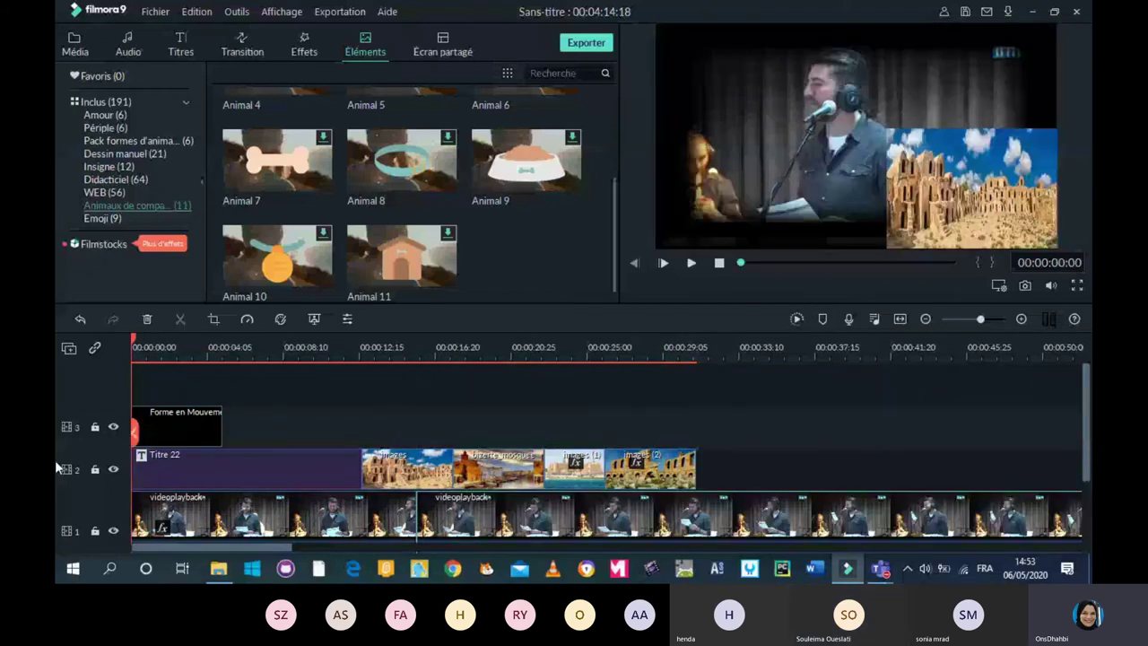
click(167, 36)
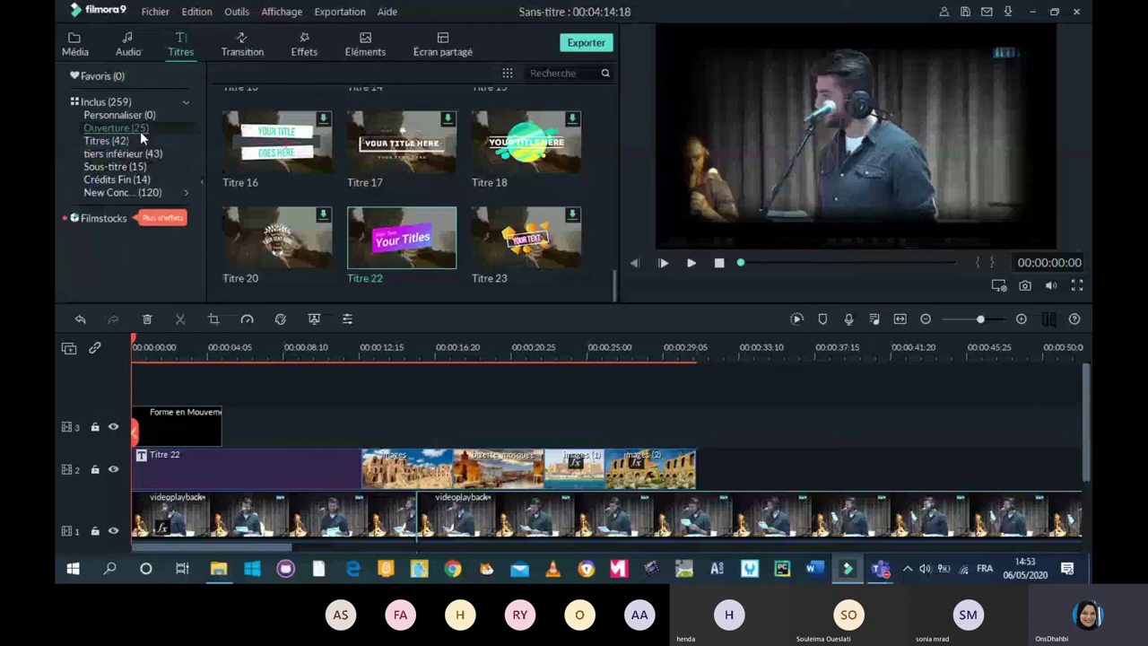
click(112, 139)
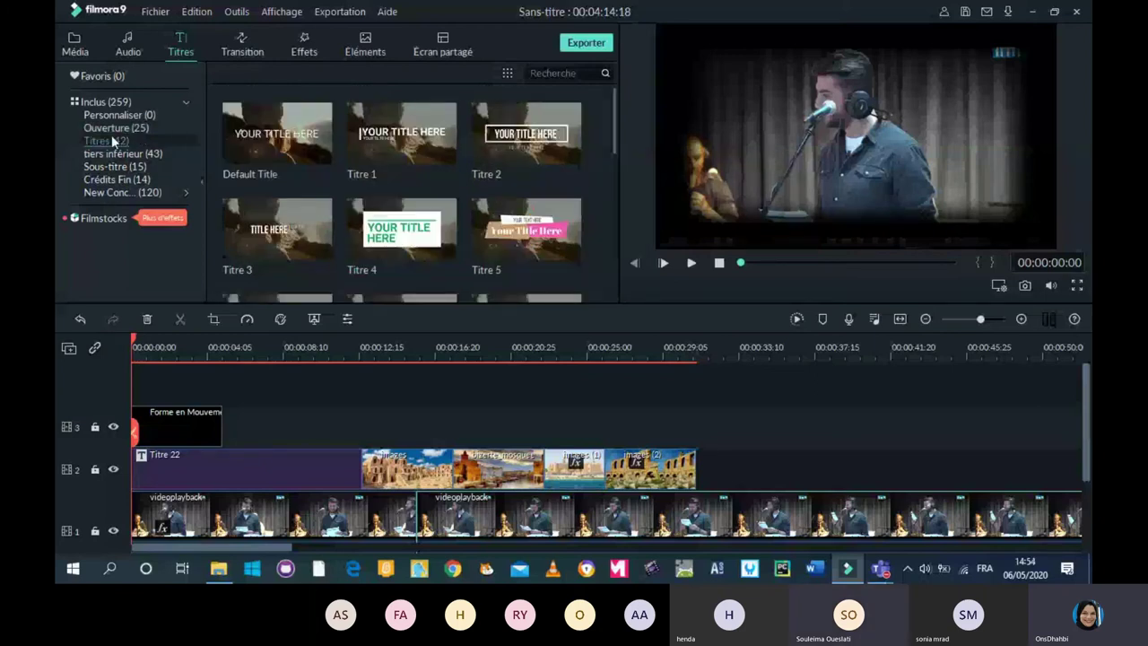
click(691, 264)
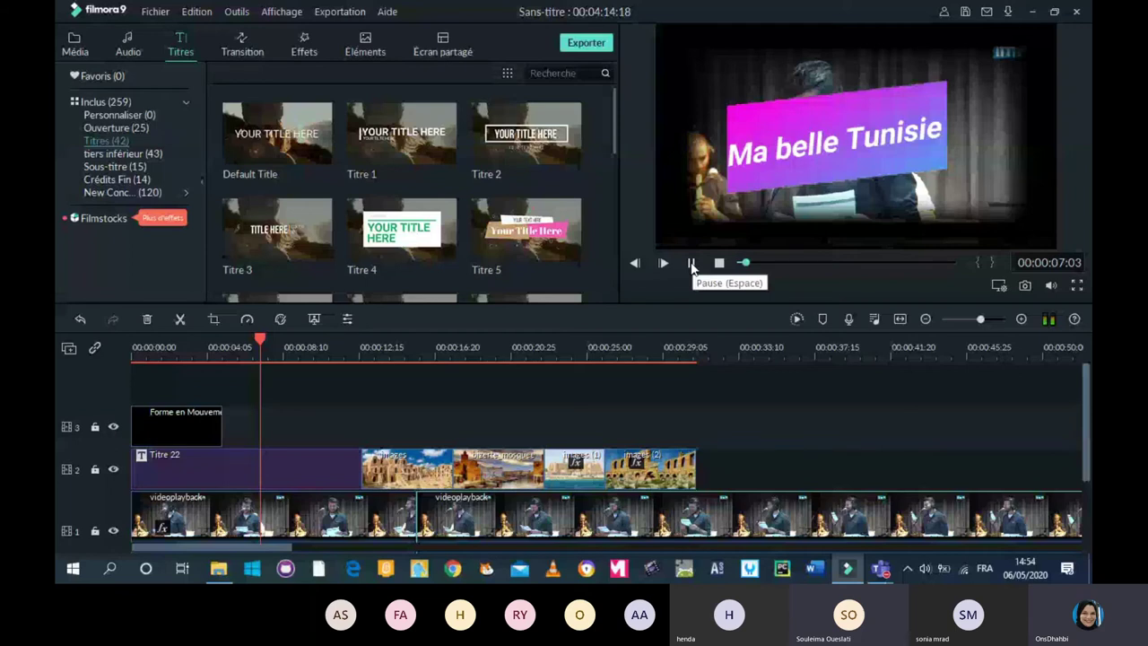
click(691, 263)
- Add the Titre 19 title from the Titres category to video track 3, directly above the first photo
click(242, 45)
scroll(611, 212, down, 4)
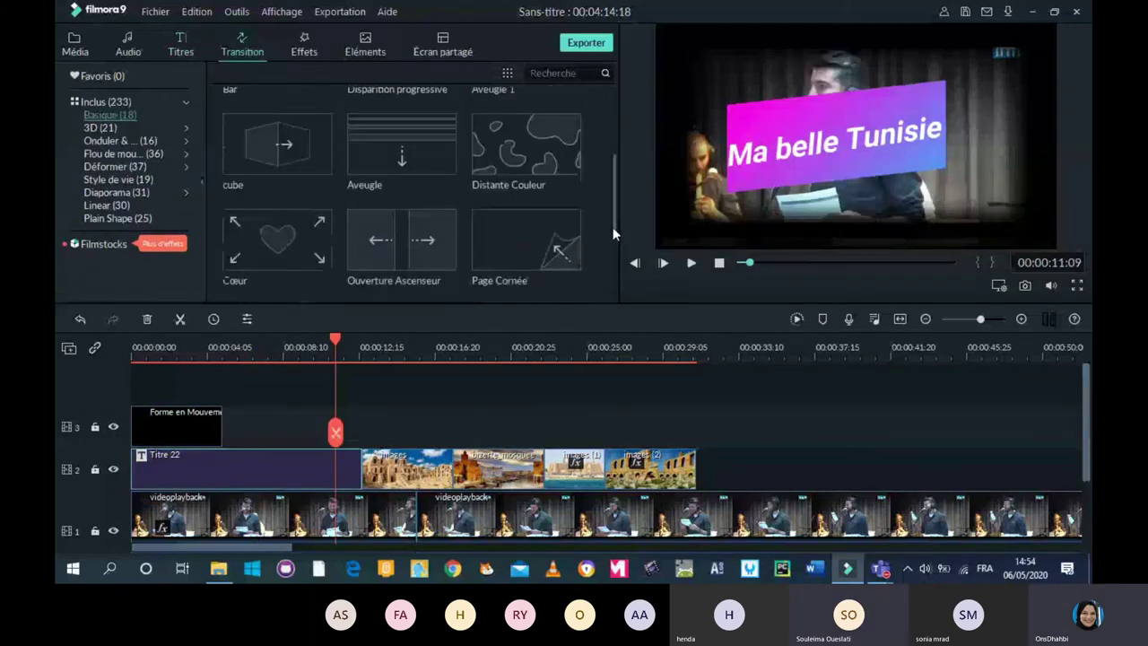
click(177, 44)
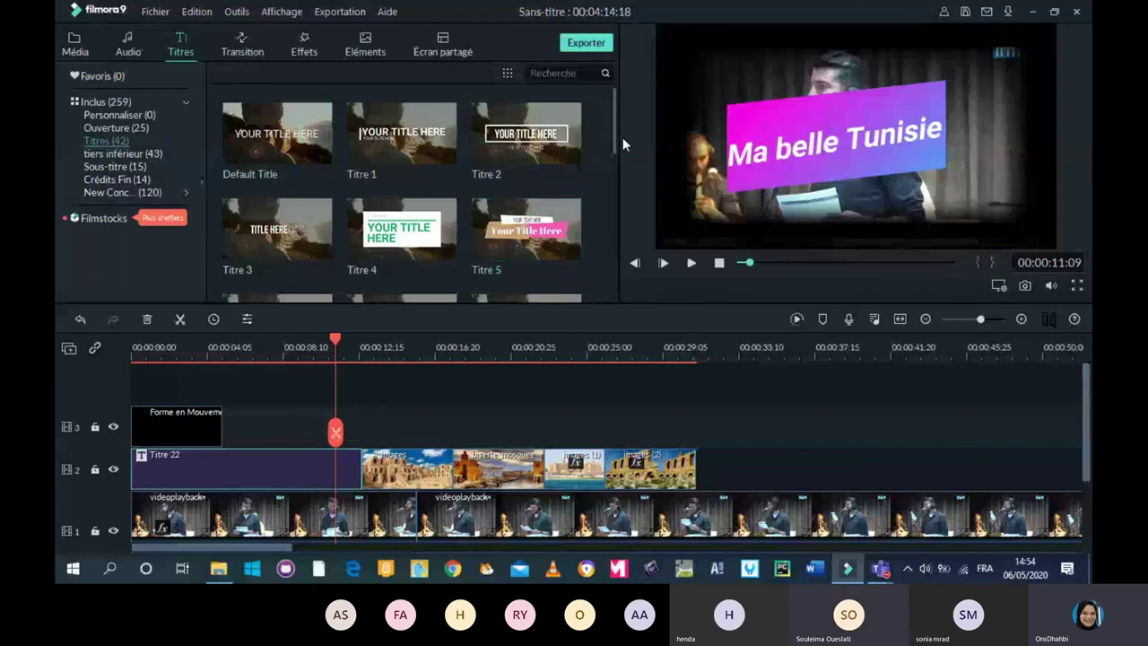
scroll(502, 179, down, 3)
drag(277, 238, 401, 439)
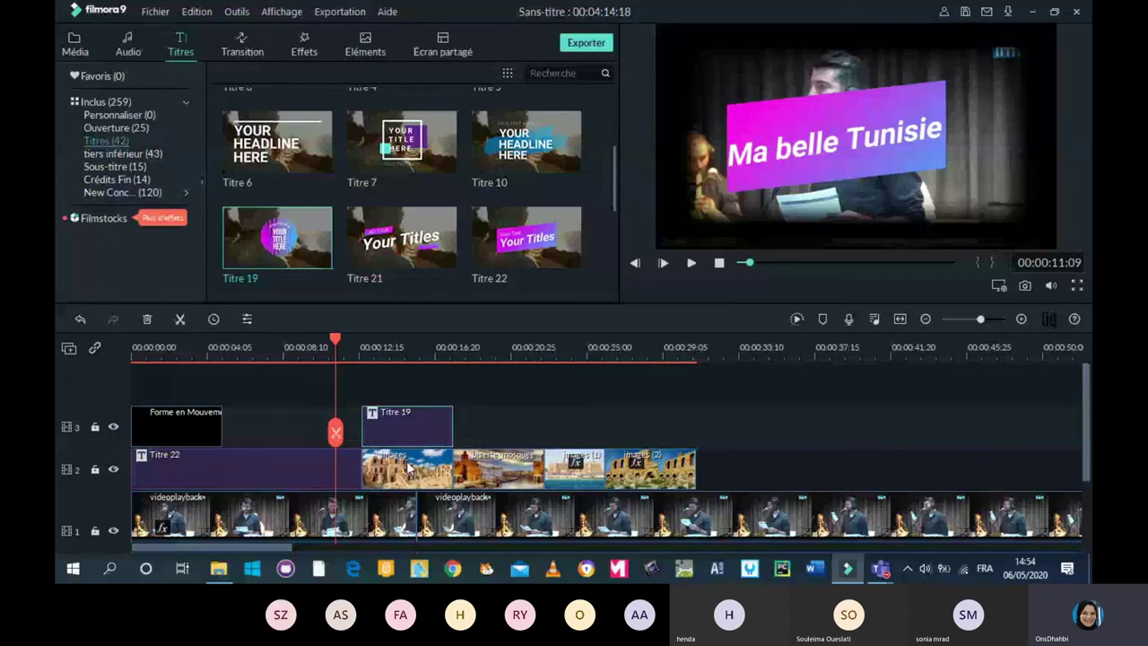
- Replace the word YOUR in the Titre 19 title with Matmata
double_click(408, 429)
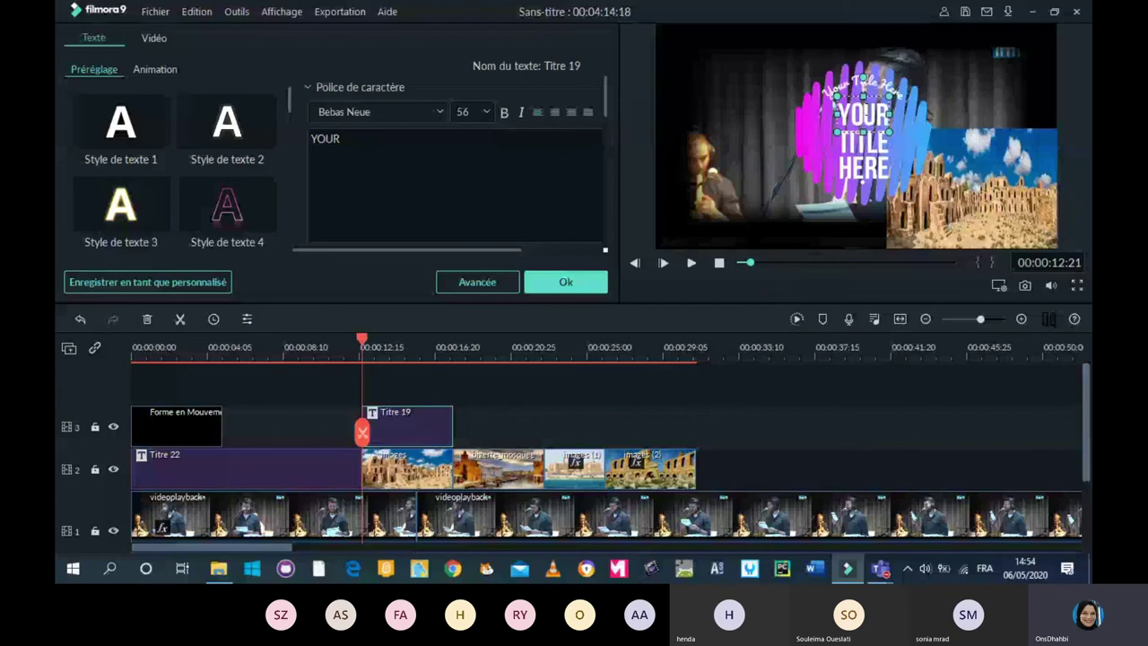
double_click(354, 142)
key(BackSpace)
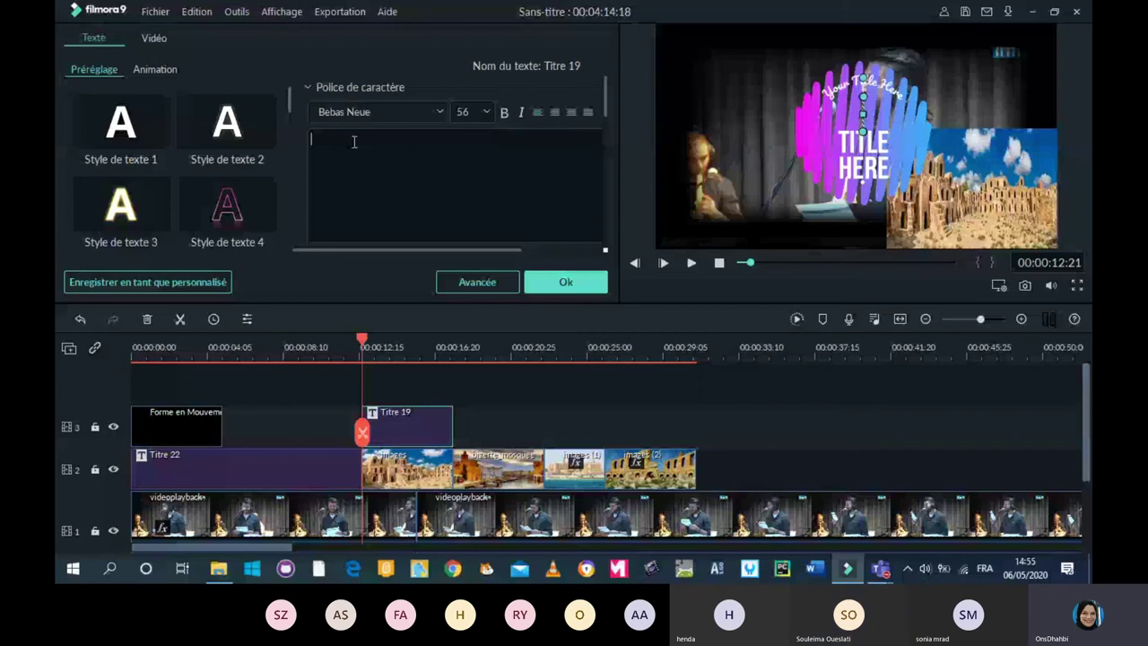
text(Matmata)
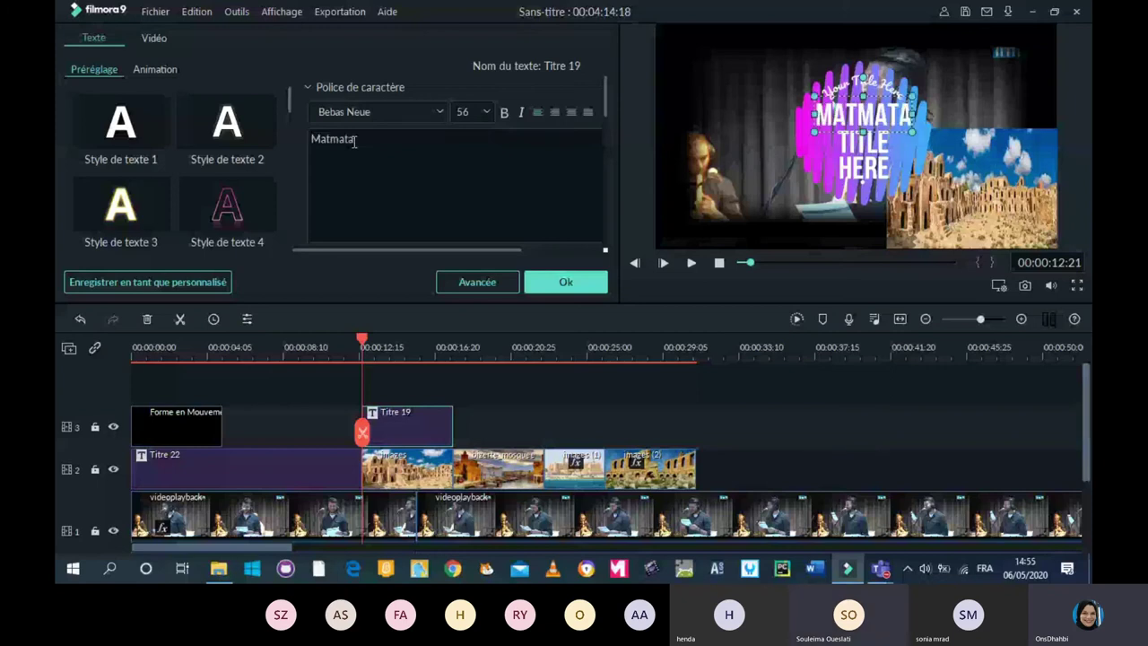
- In the advanced text editor, delete the title's remaining placeholder lines and centre Matmata on the coloured shape
click(470, 283)
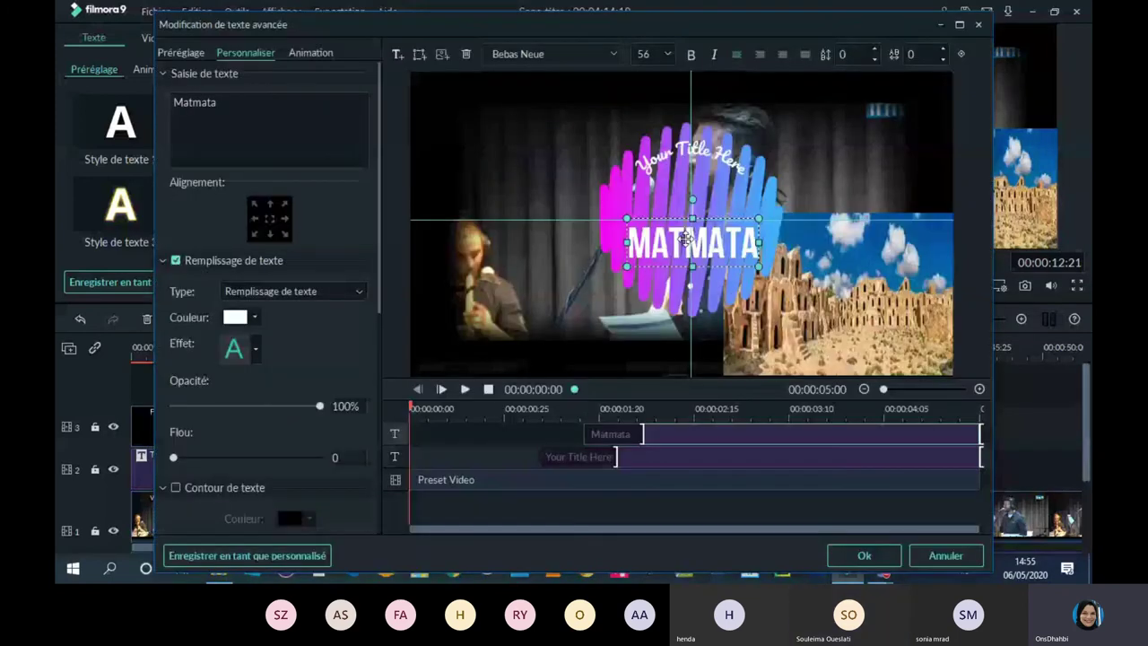
click(578, 457)
key(Delete)
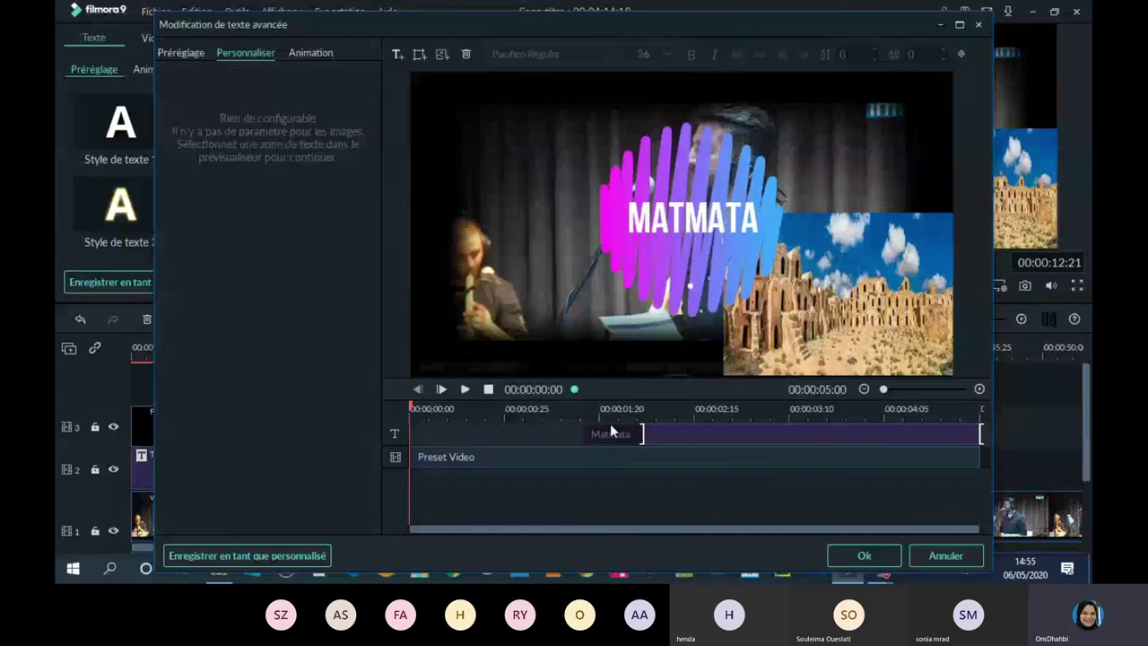
click(862, 558)
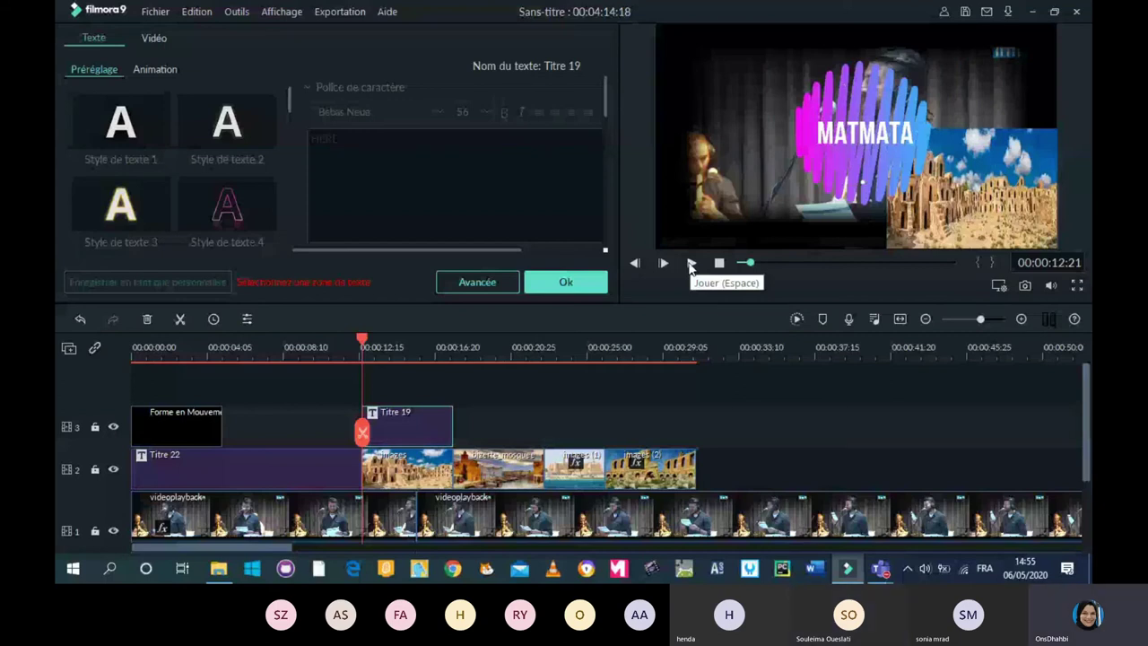
- Shrink the Matmata title's shape and text, place both over the lower part of the first photo, and replay the section
click(691, 263)
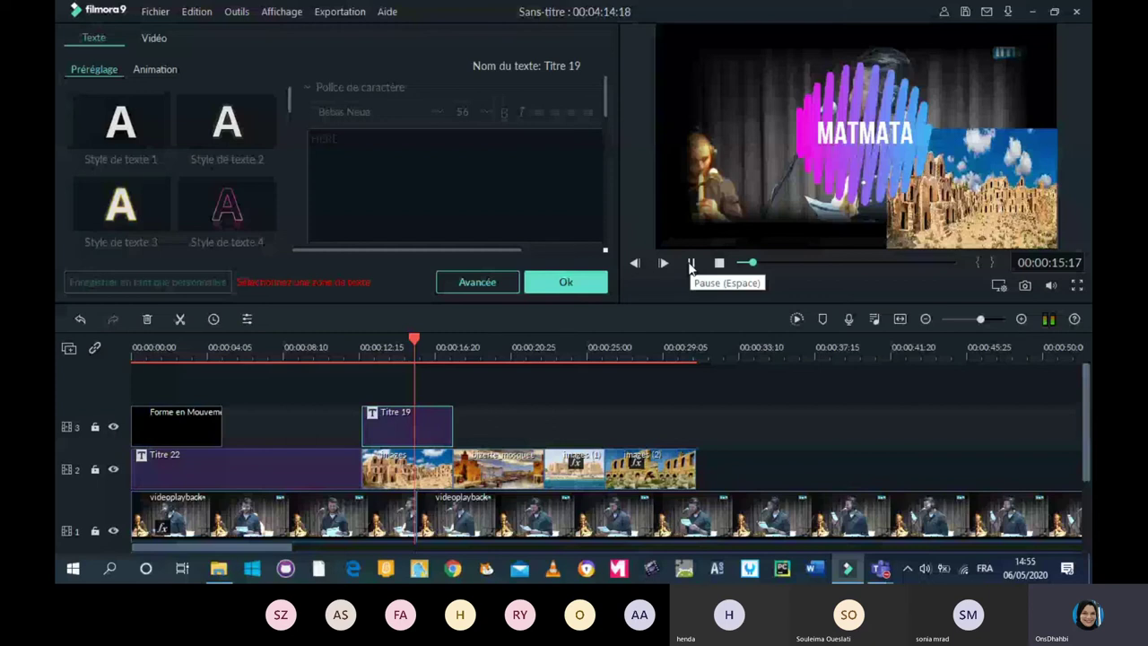
click(690, 263)
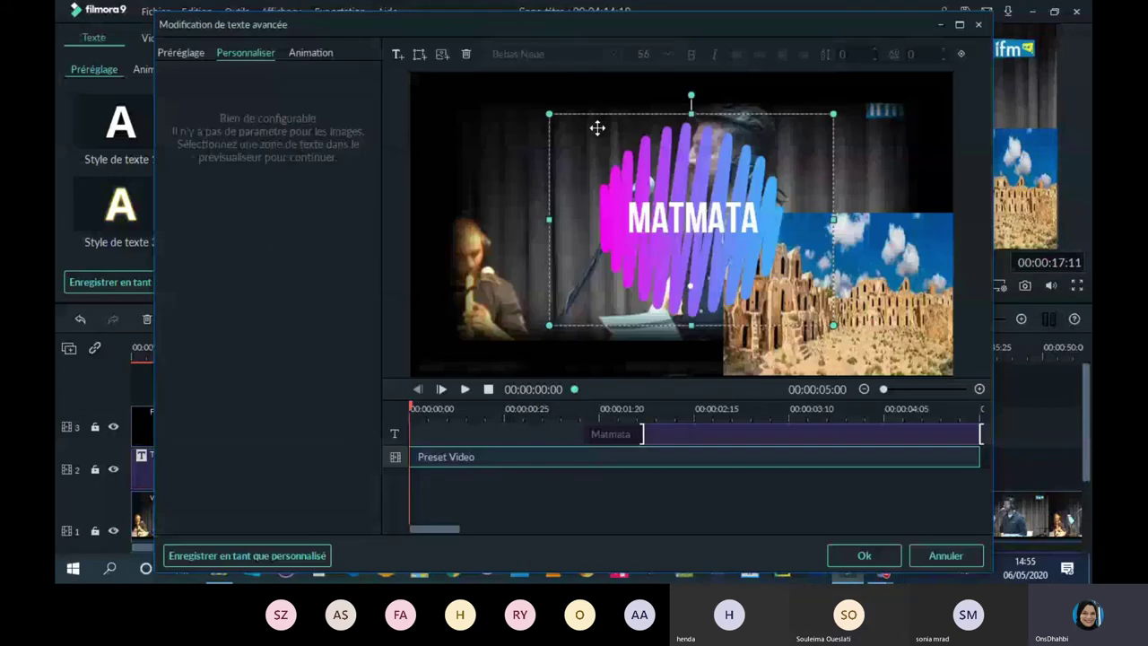
drag(597, 129, 867, 315)
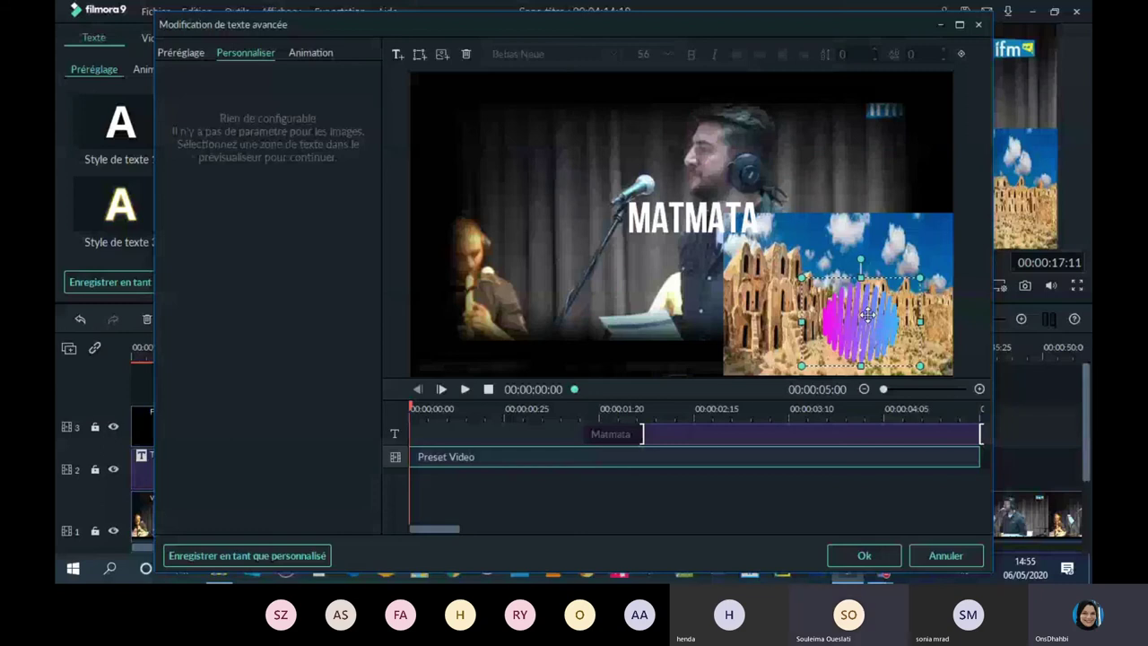
click(669, 55)
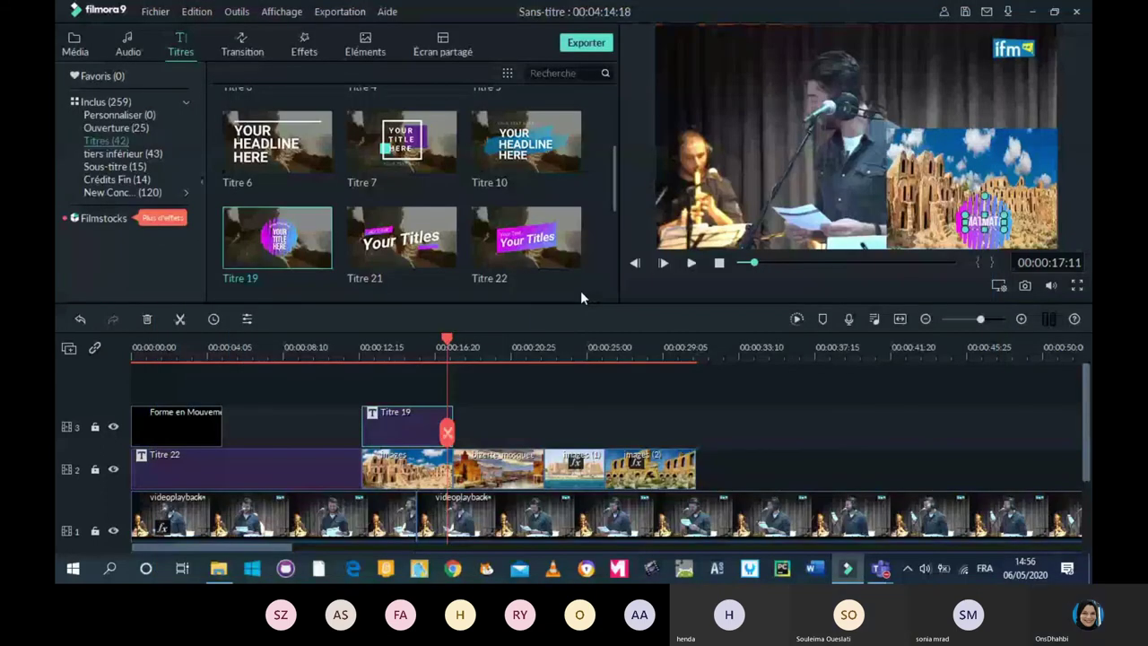
click(694, 264)
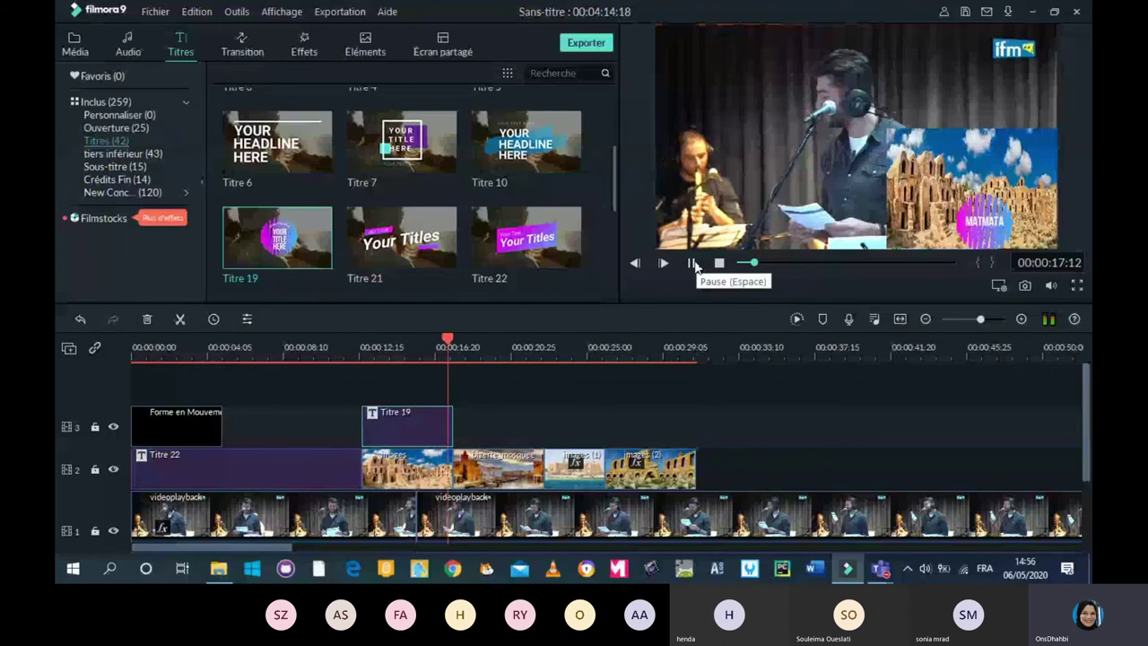
click(694, 263)
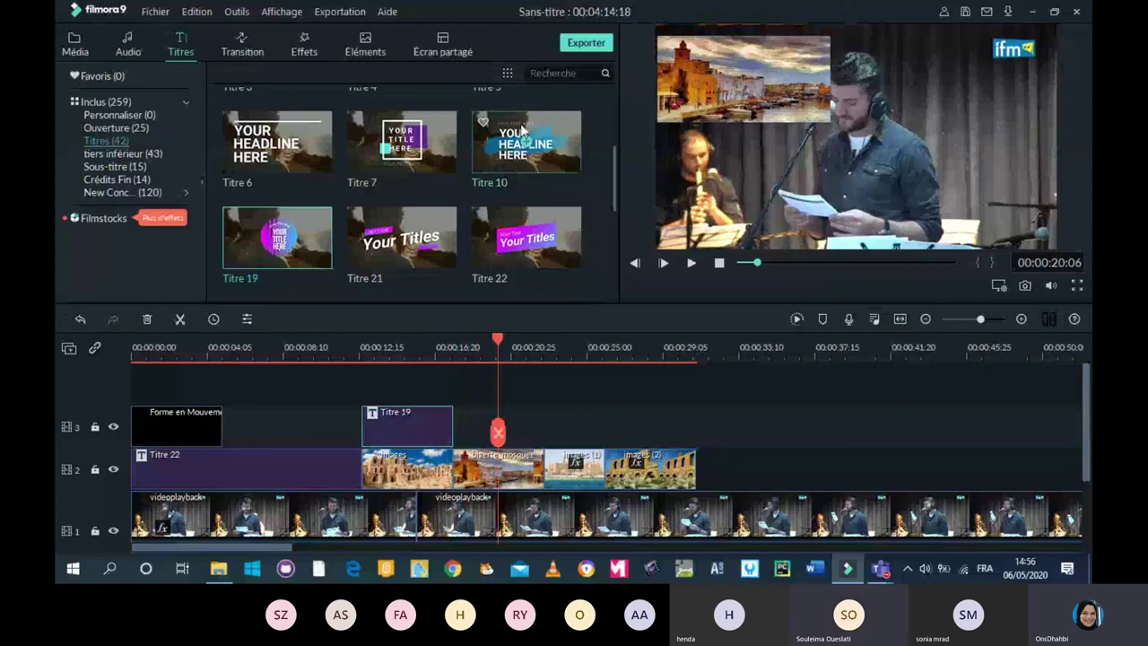
- Insert the Ouverture 19 opener at the start of video track 3, ahead of the animated shape clip
click(119, 128)
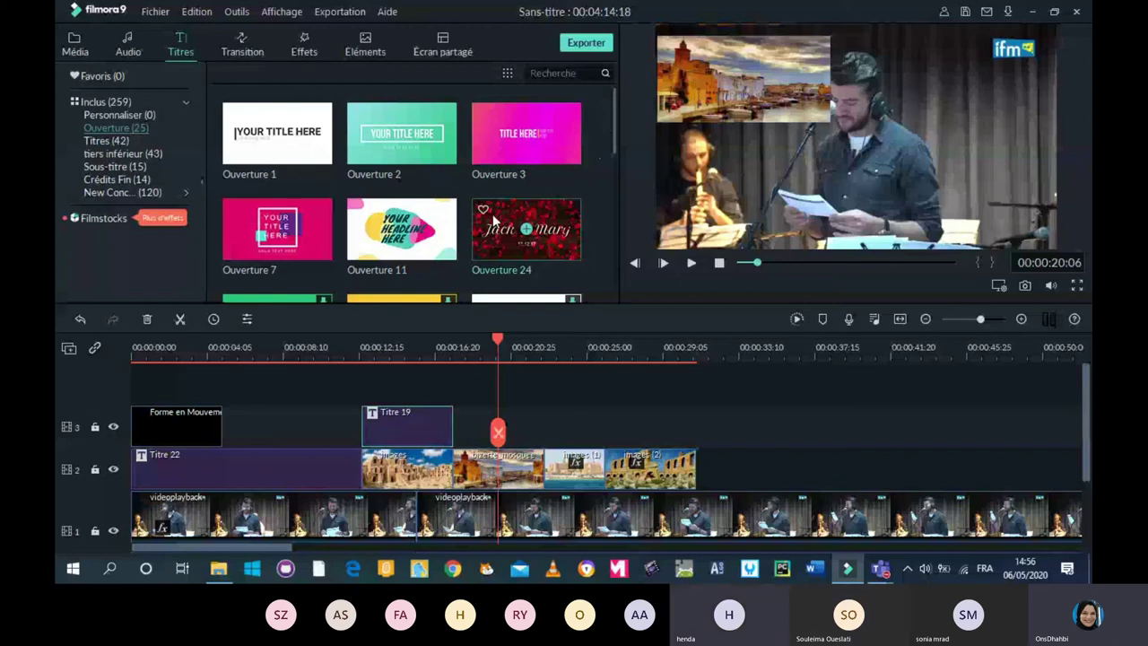
drag(614, 139, 625, 281)
drag(433, 268, 285, 382)
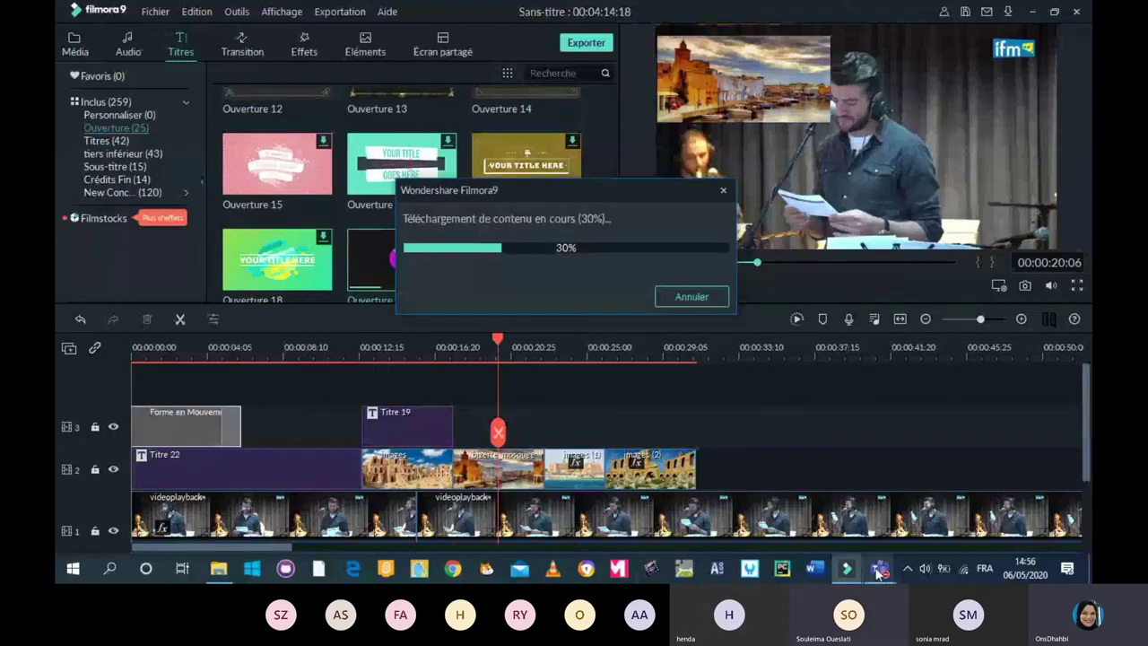
- Switch to the Microsoft Teams meeting to check the call, and return to the Filmora project
mouse_move(878, 572)
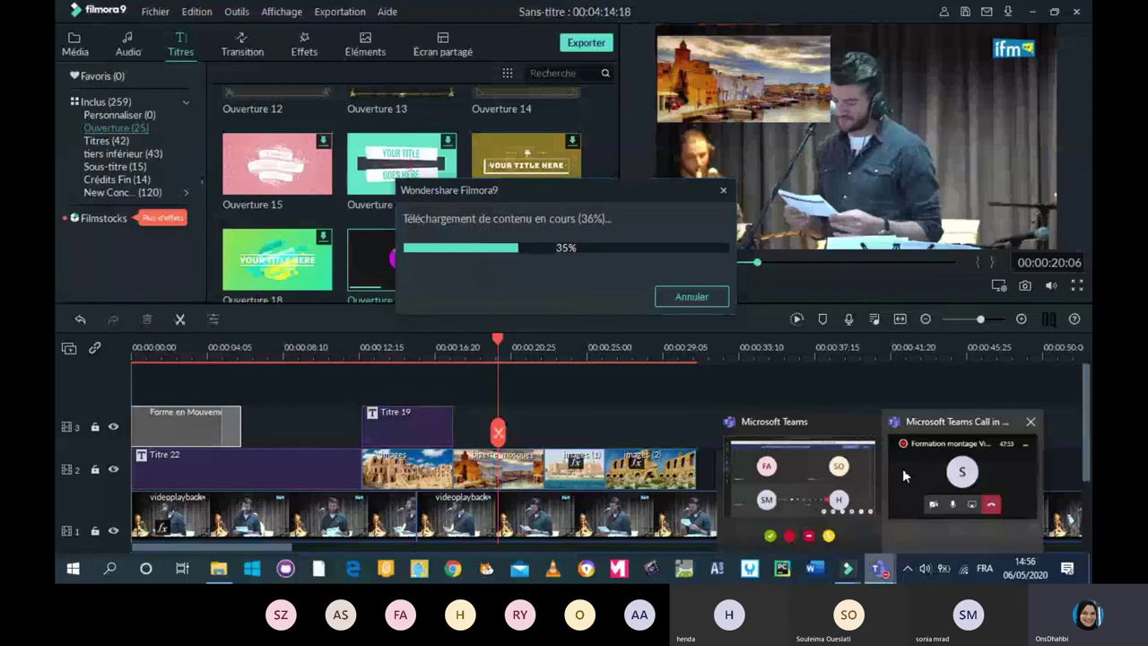
click(903, 471)
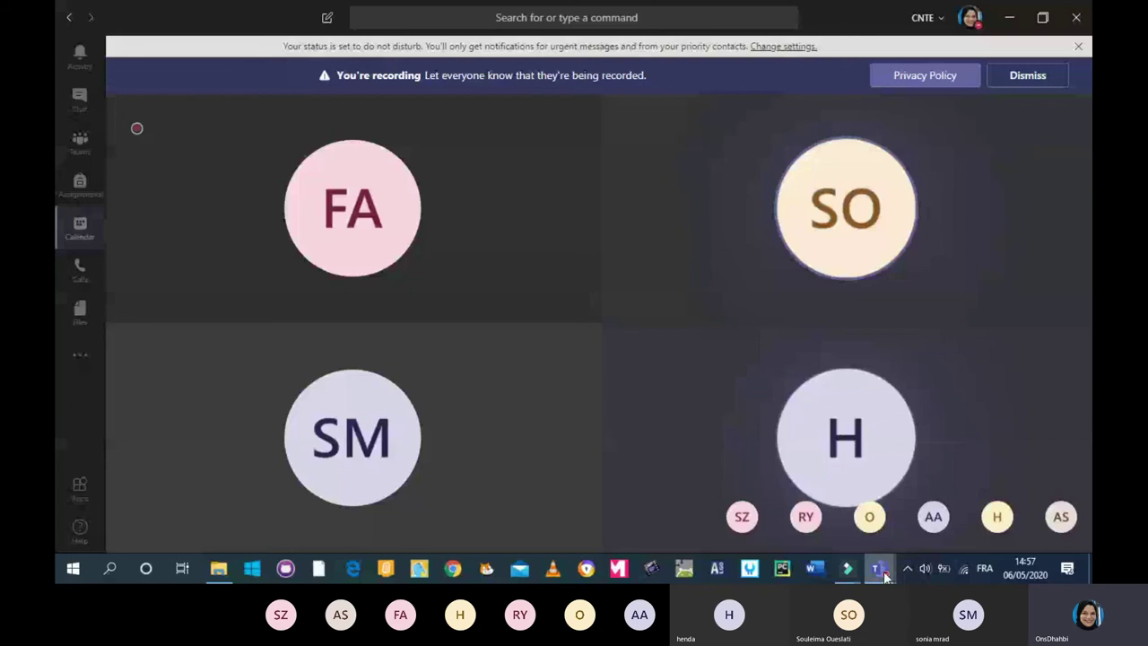
click(881, 571)
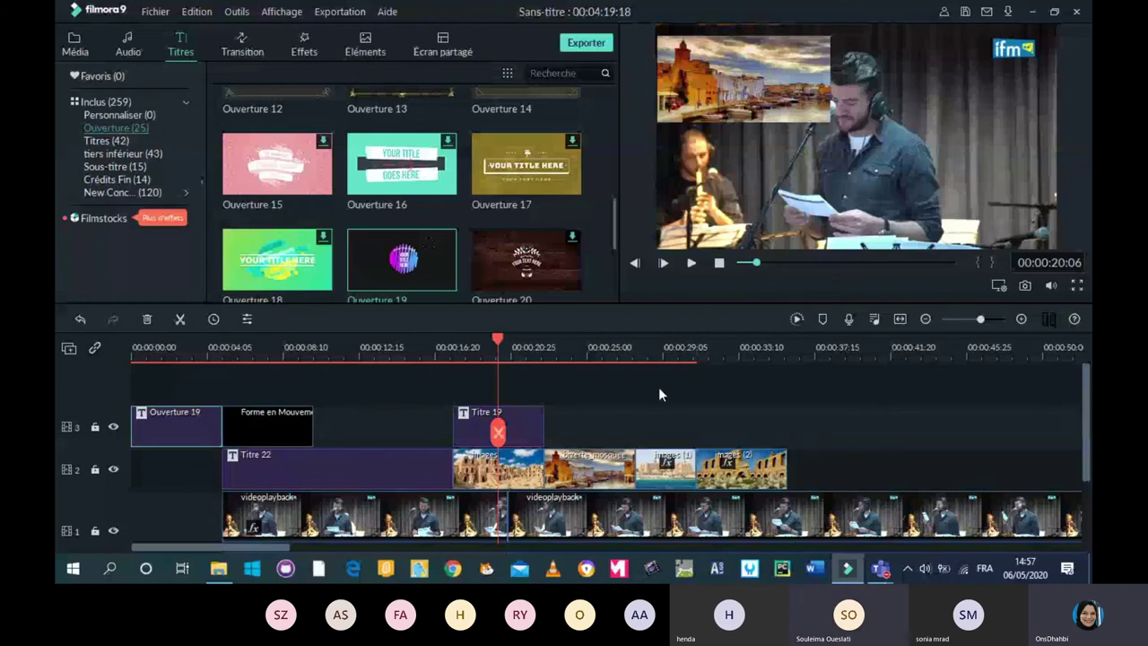
- Play the project from the beginning past the photo section, setting the speaker volume to 15, and stop playback
key(Home)
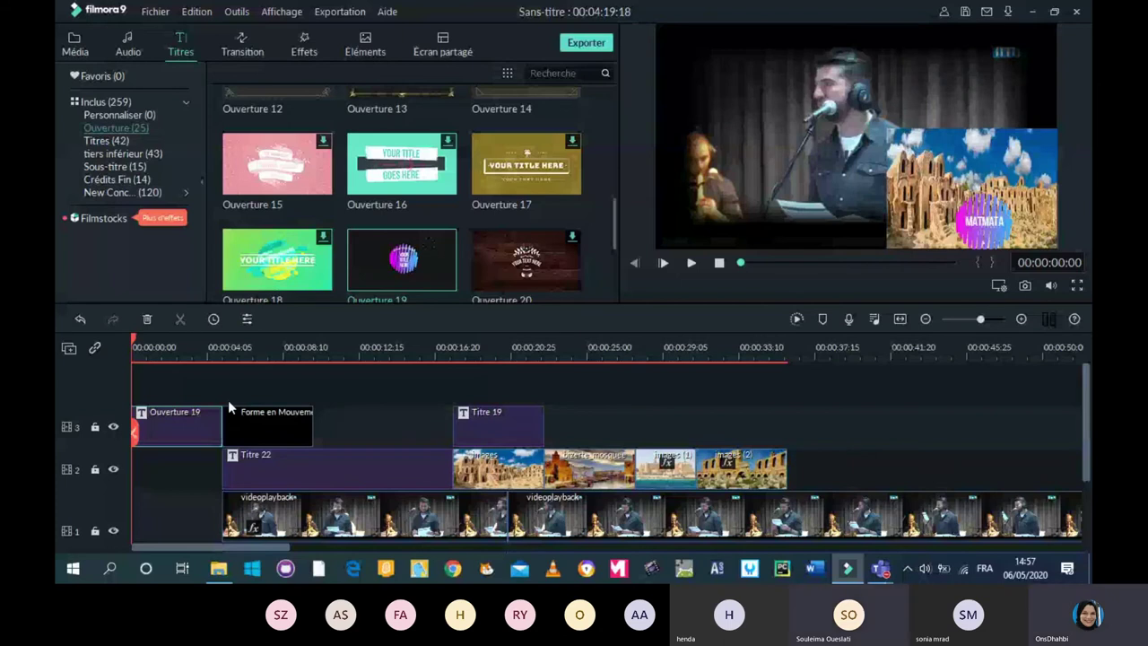
click(691, 263)
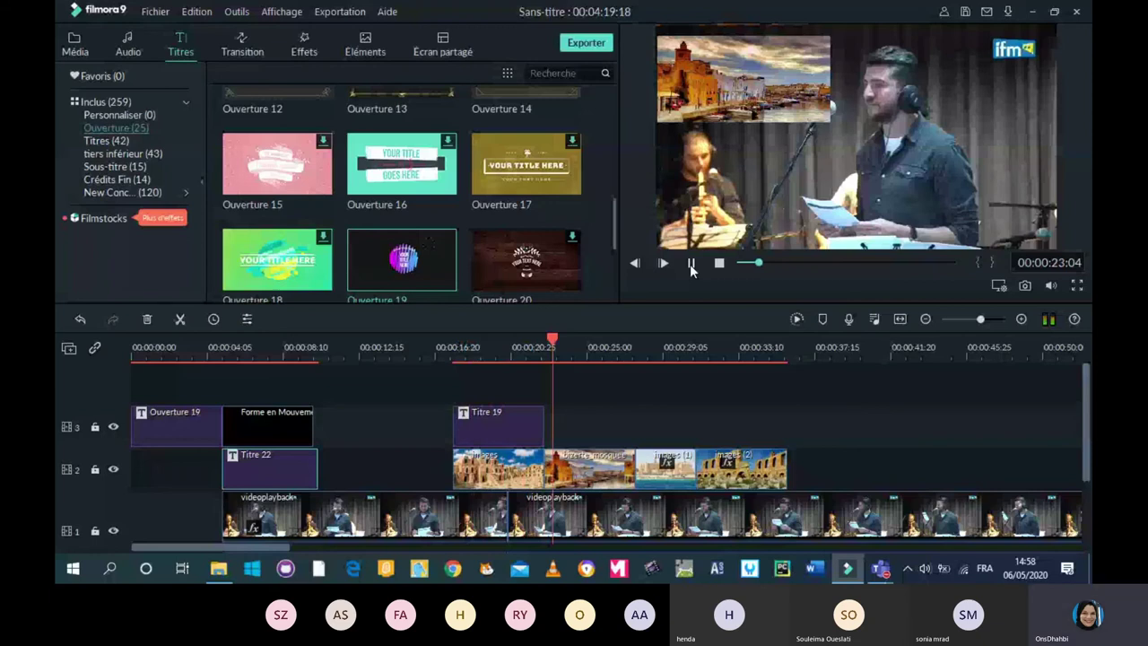
click(927, 568)
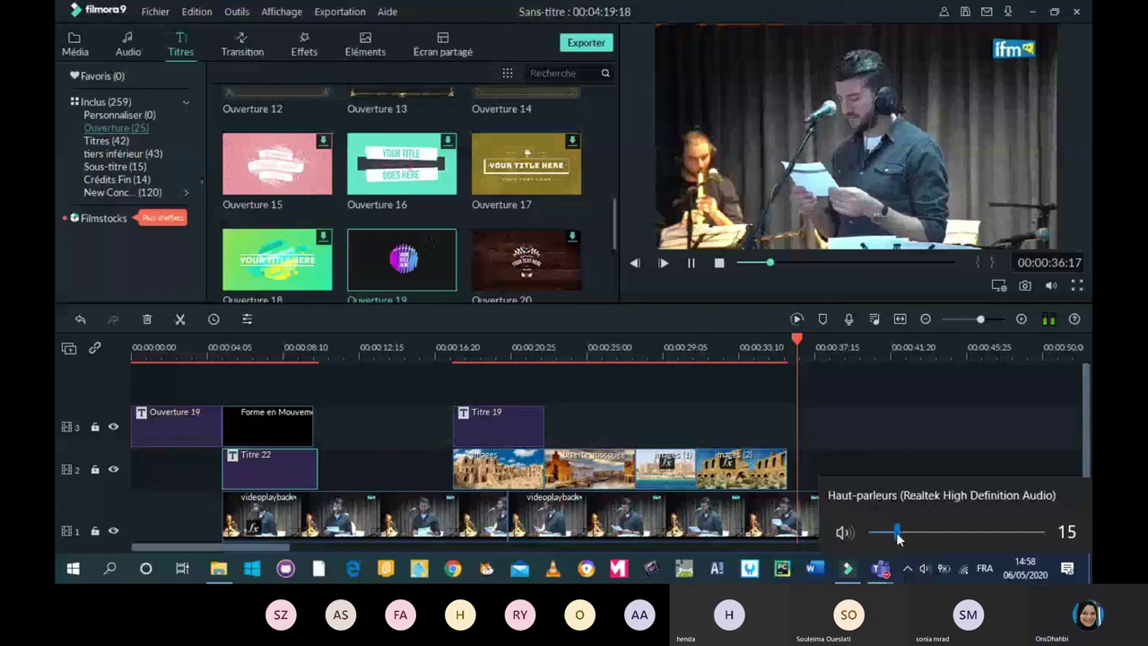
click(1041, 348)
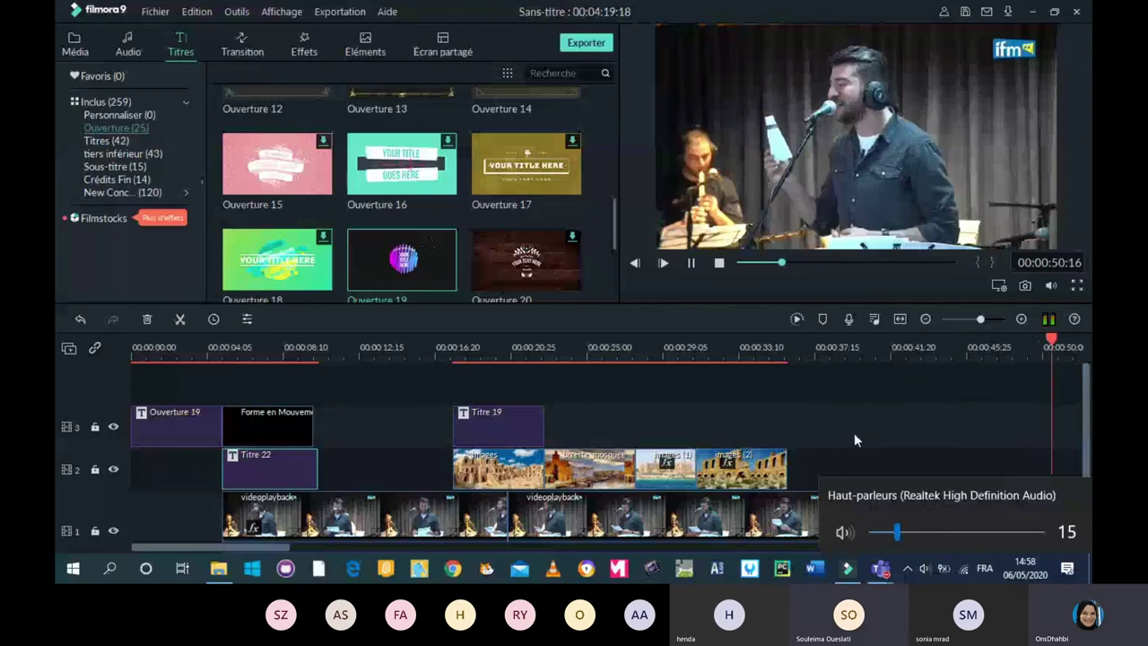
click(708, 280)
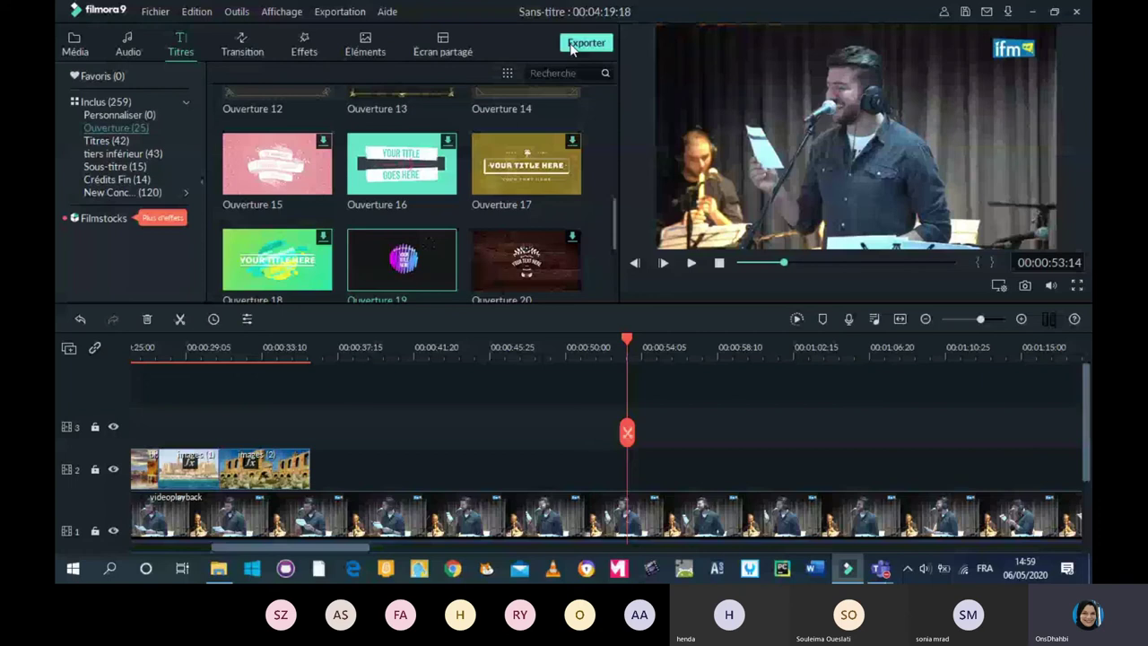
- Save the project to the Desktop under the name Vidéo Test
key(ctrl+s)
click(125, 125)
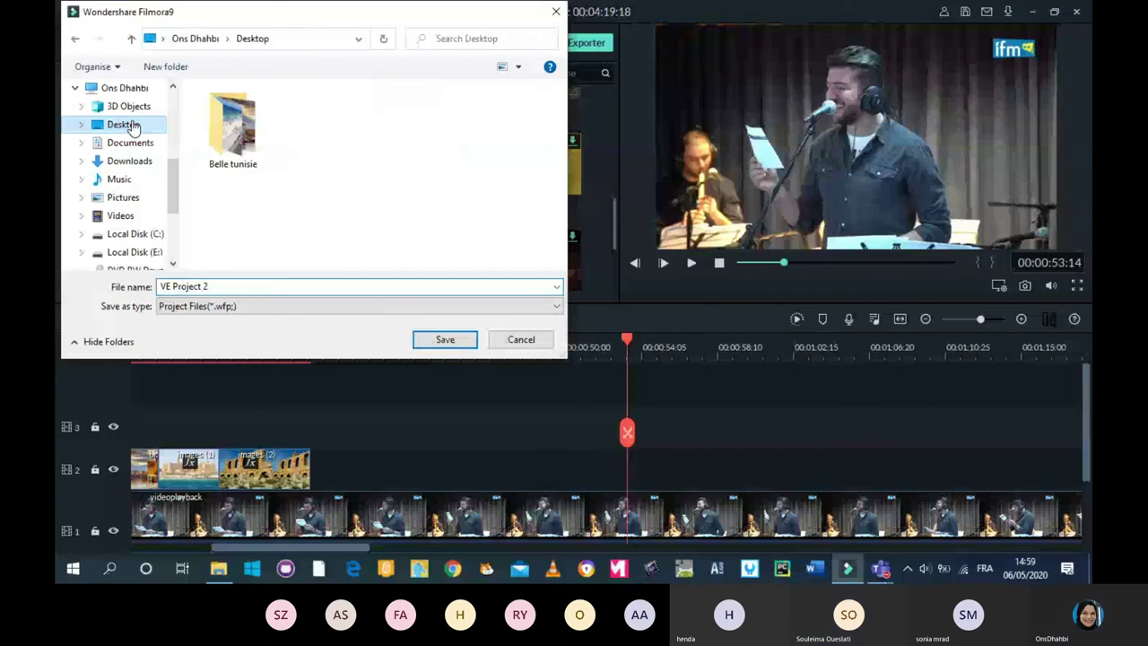
text(Vidé)
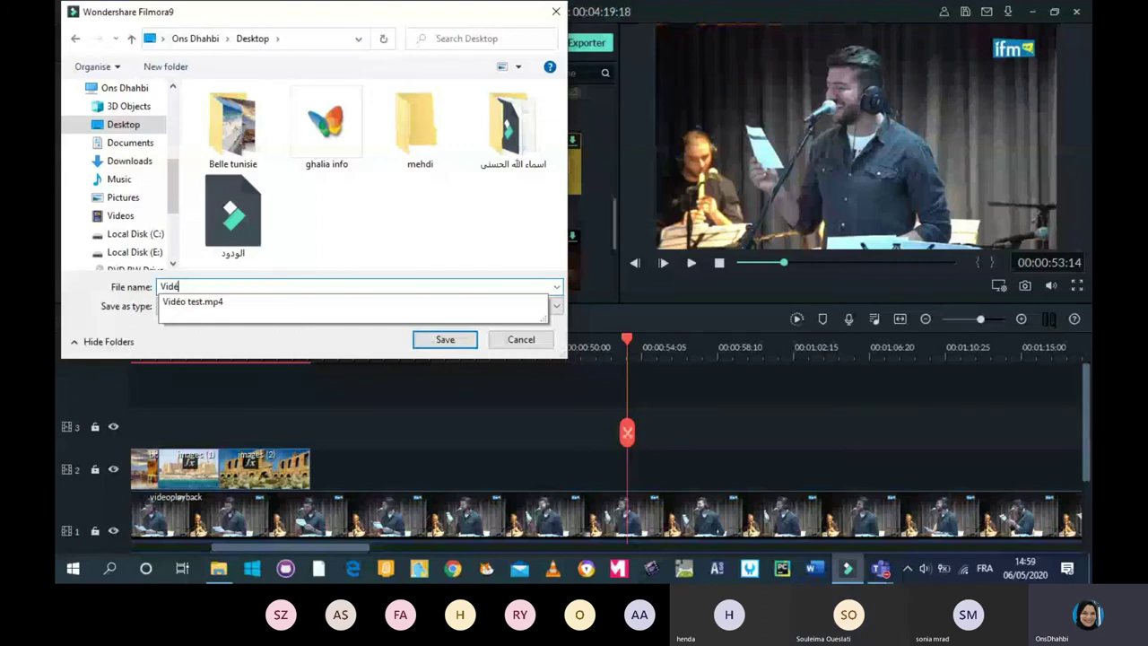
text(o Tes)
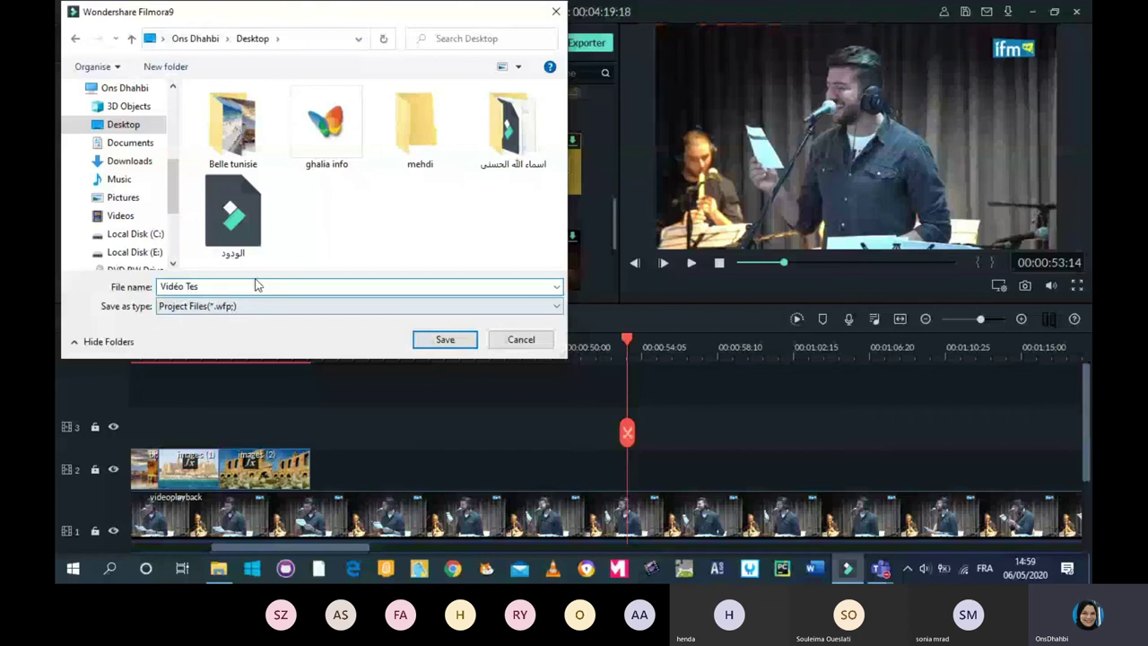
text(t)
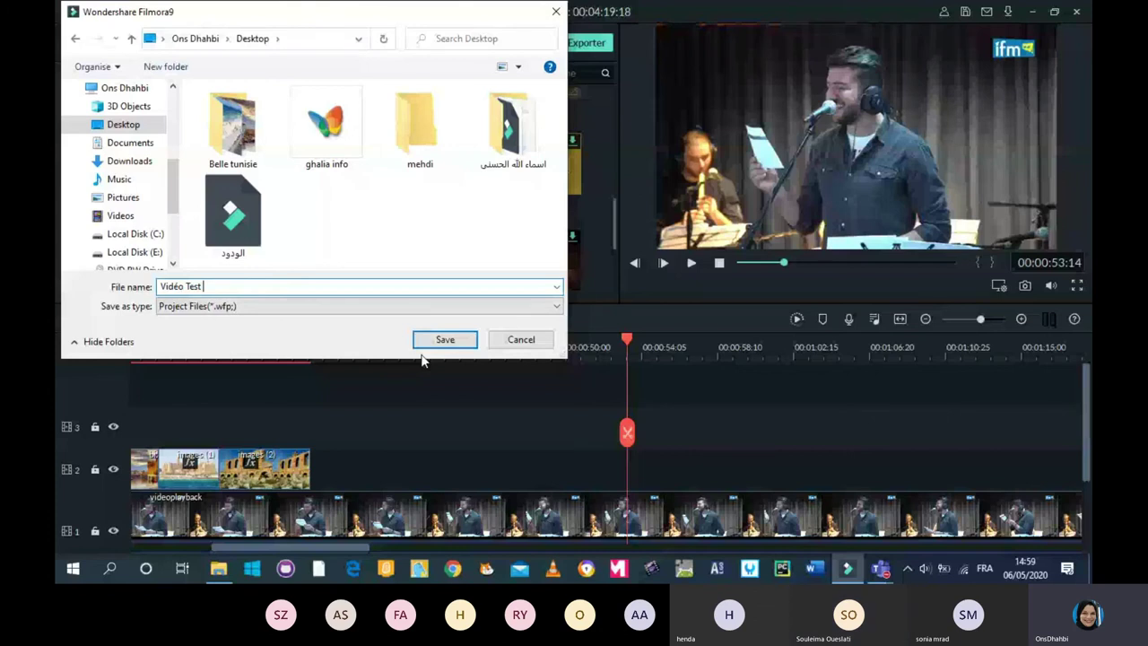
click(437, 339)
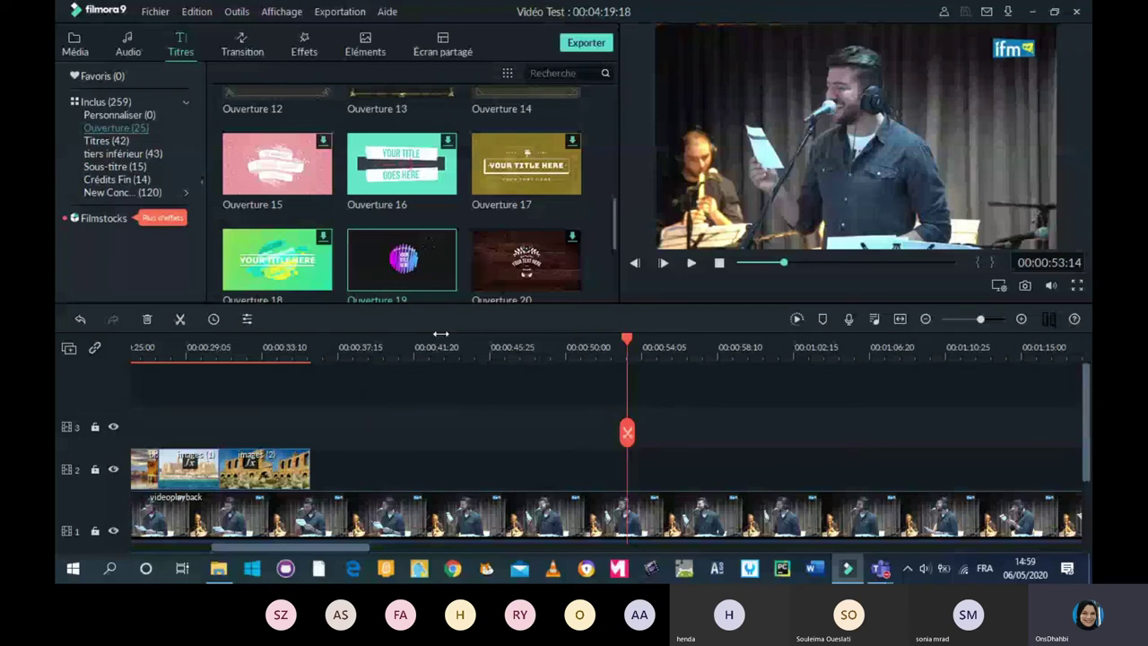
- Create a new 16:9 widescreen project and view its media import options
click(153, 14)
mouse_move(188, 30)
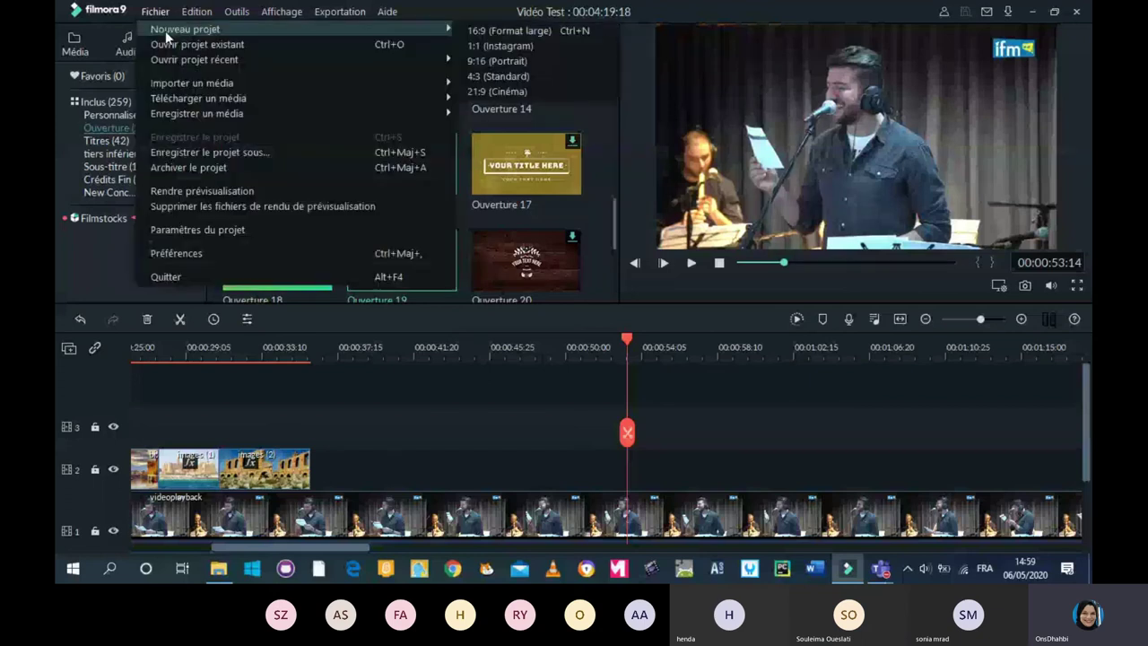
click(479, 32)
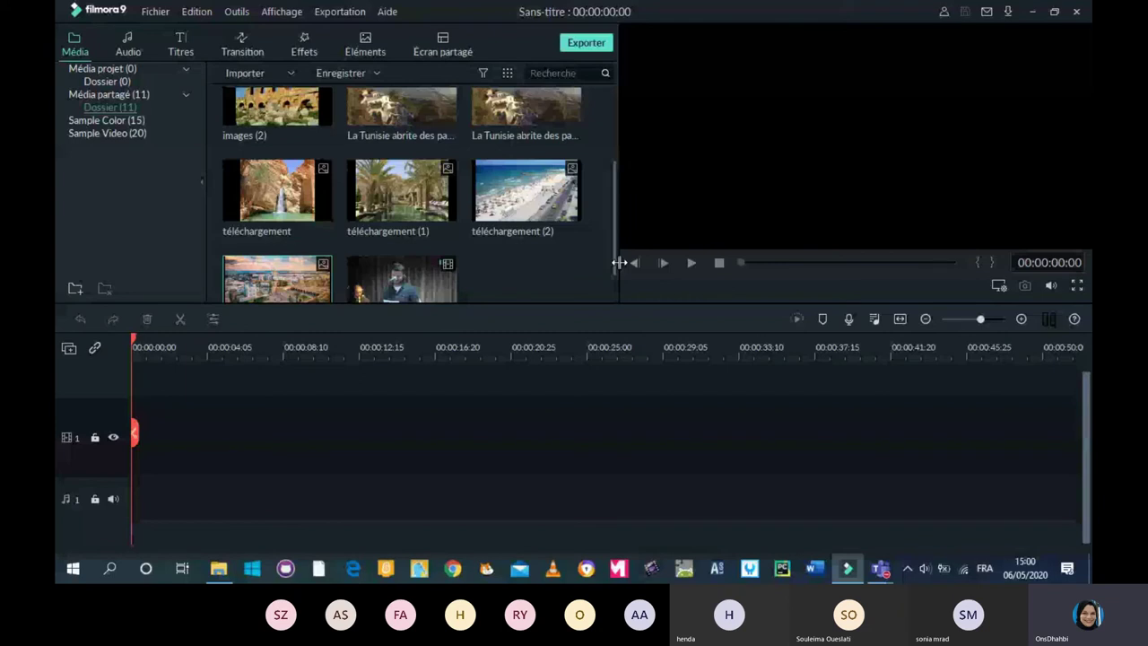
click(245, 72)
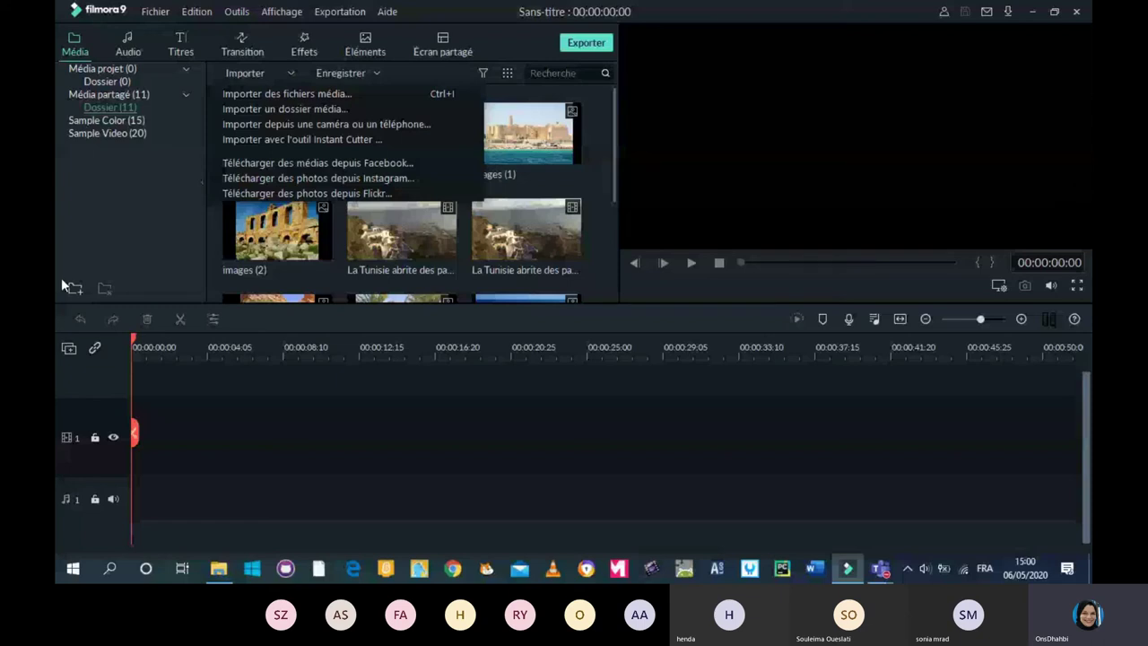
click(61, 278)
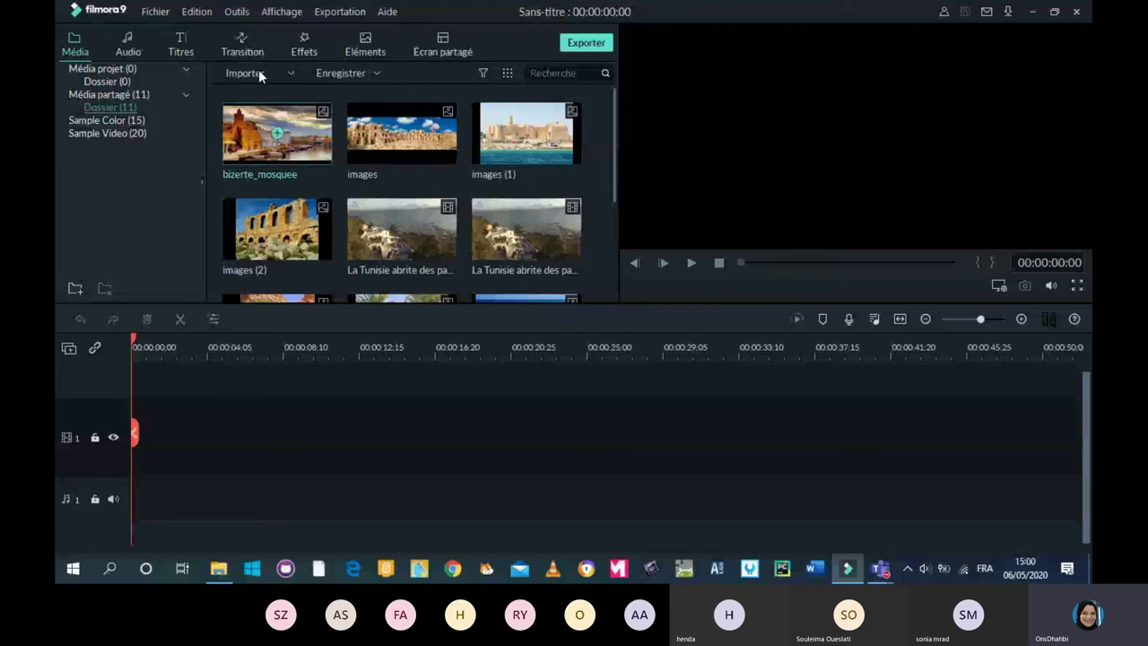
- Reopen the recent project Vidéo Test.wfp from the Desktop
click(155, 11)
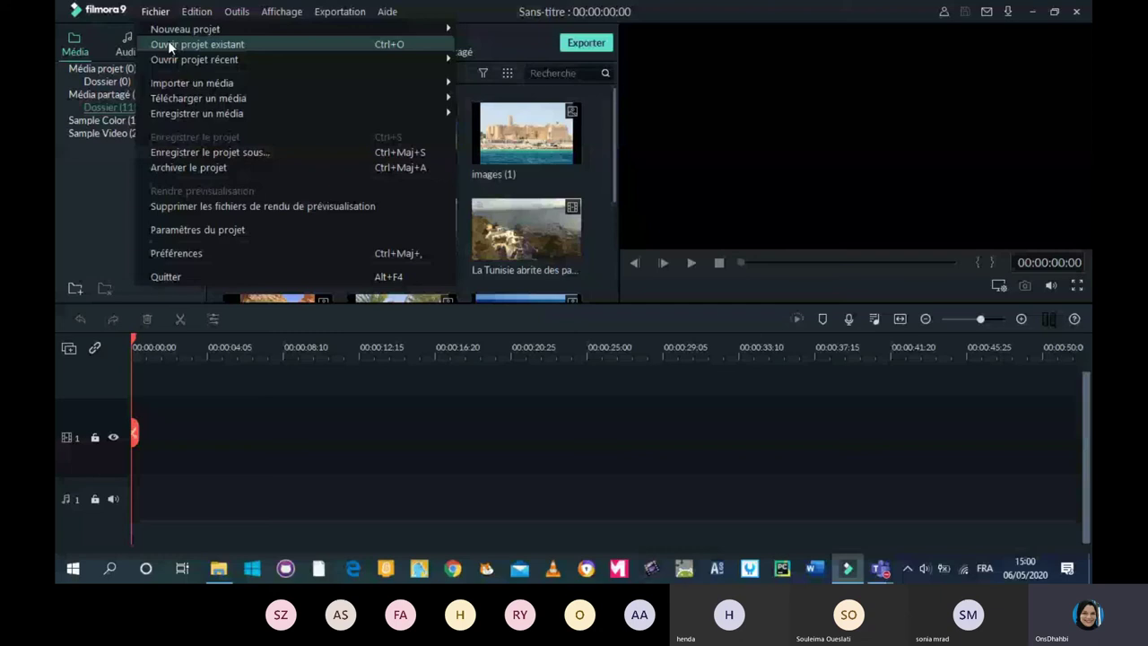
mouse_move(422, 60)
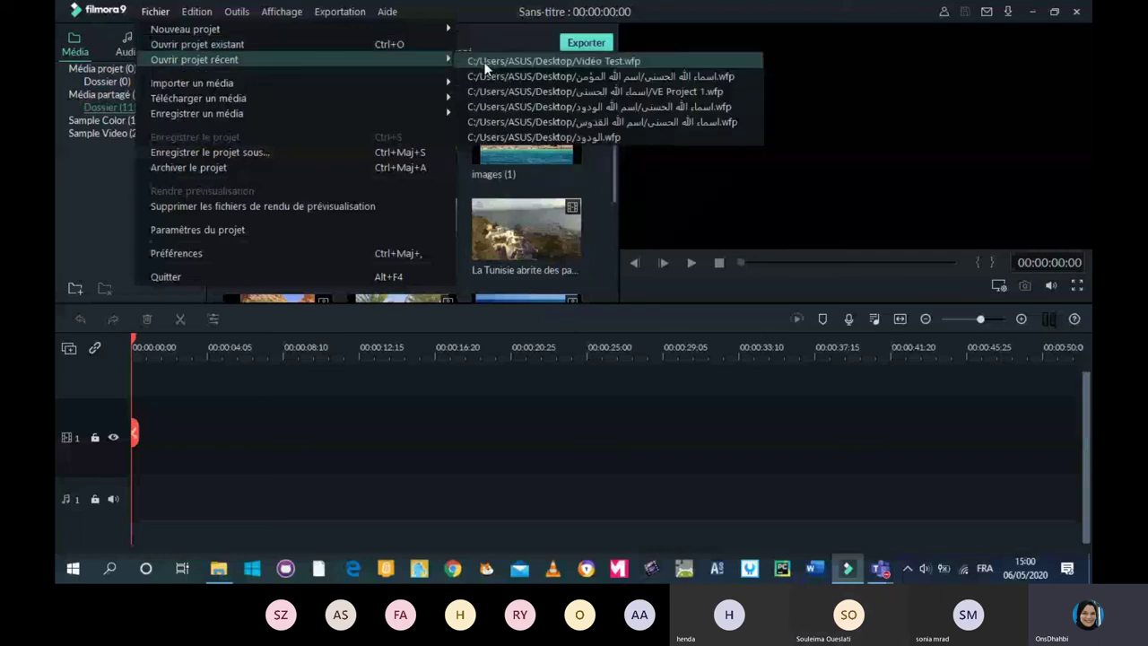
click(485, 61)
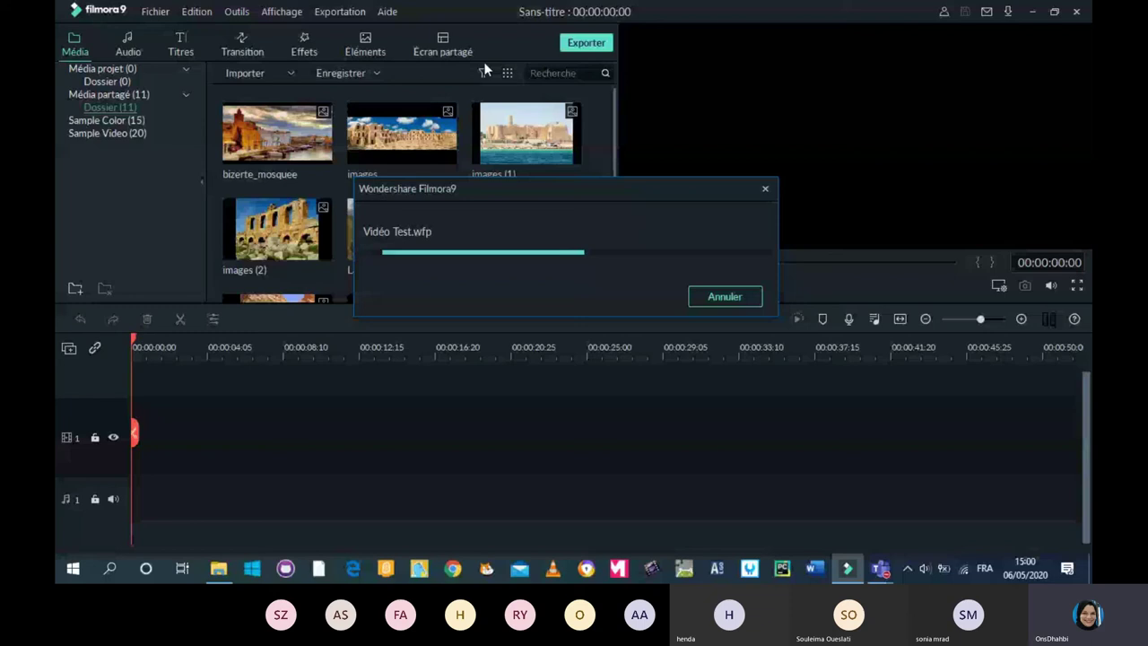
- Move the two stray photos at the far end of video track 2 directly after the other photos, and replay the opening
drag(1016, 386, 275, 379)
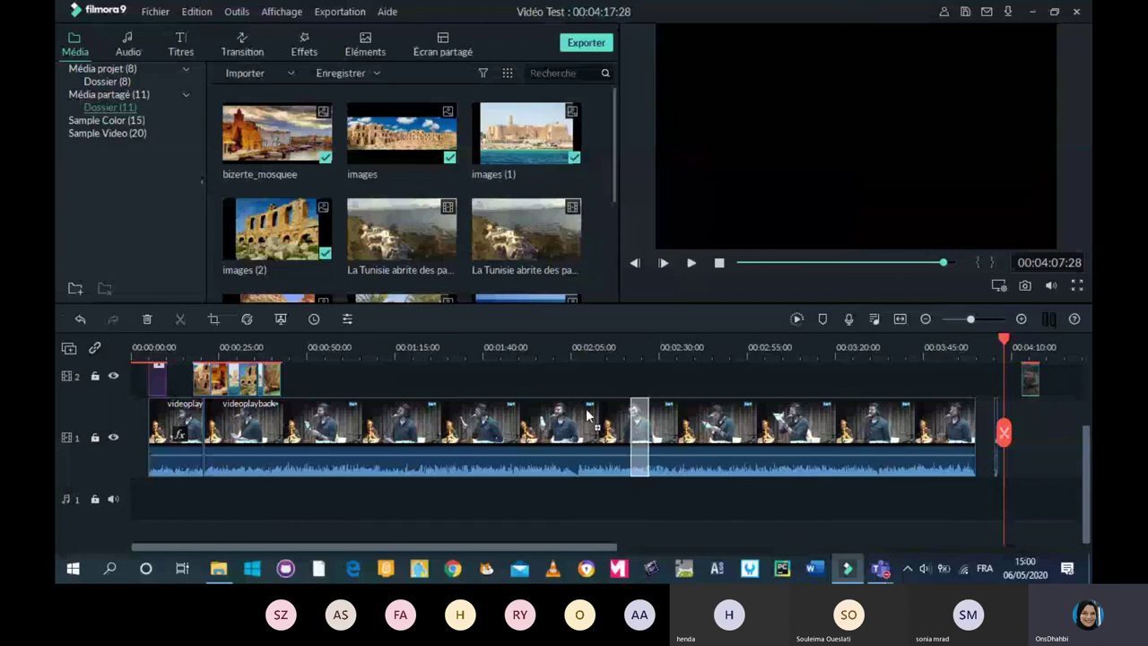
drag(587, 414, 356, 375)
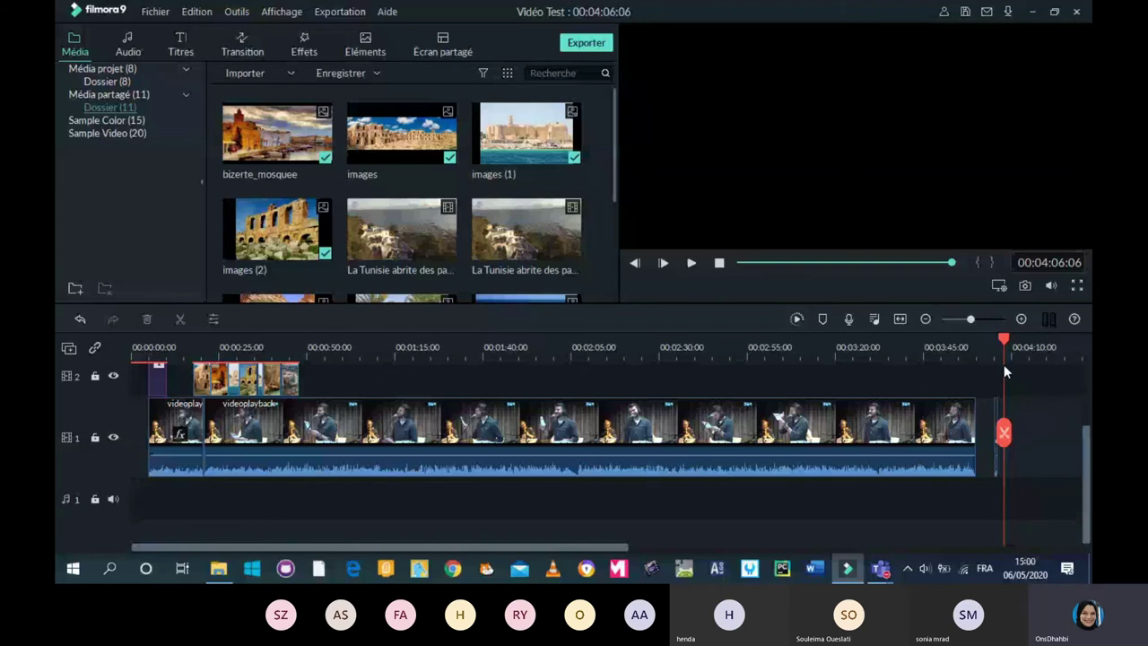
click(692, 263)
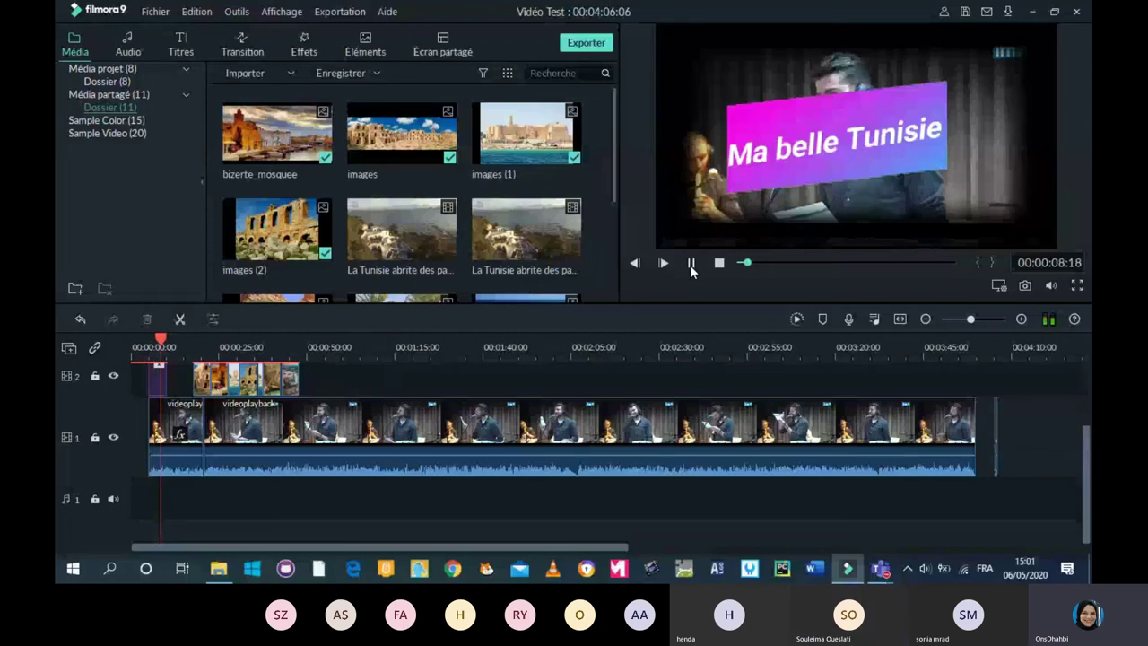
click(691, 263)
- Look through the shared media and the available export options, and raise the speaker volume to 52
drag(613, 186, 608, 300)
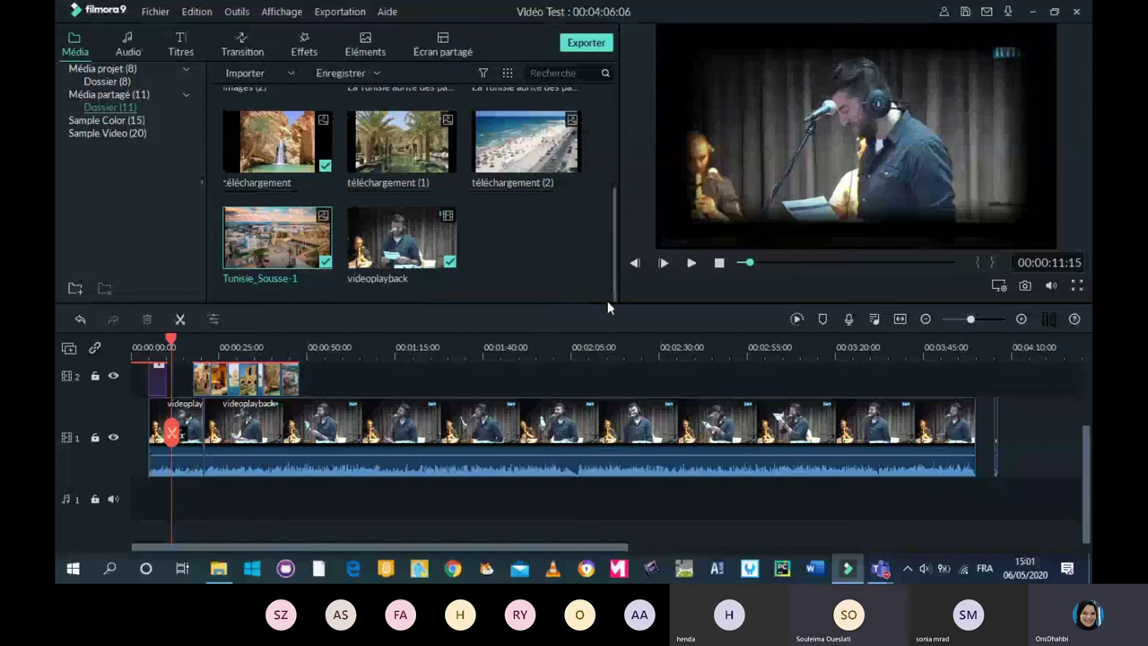
drag(608, 300, 609, 204)
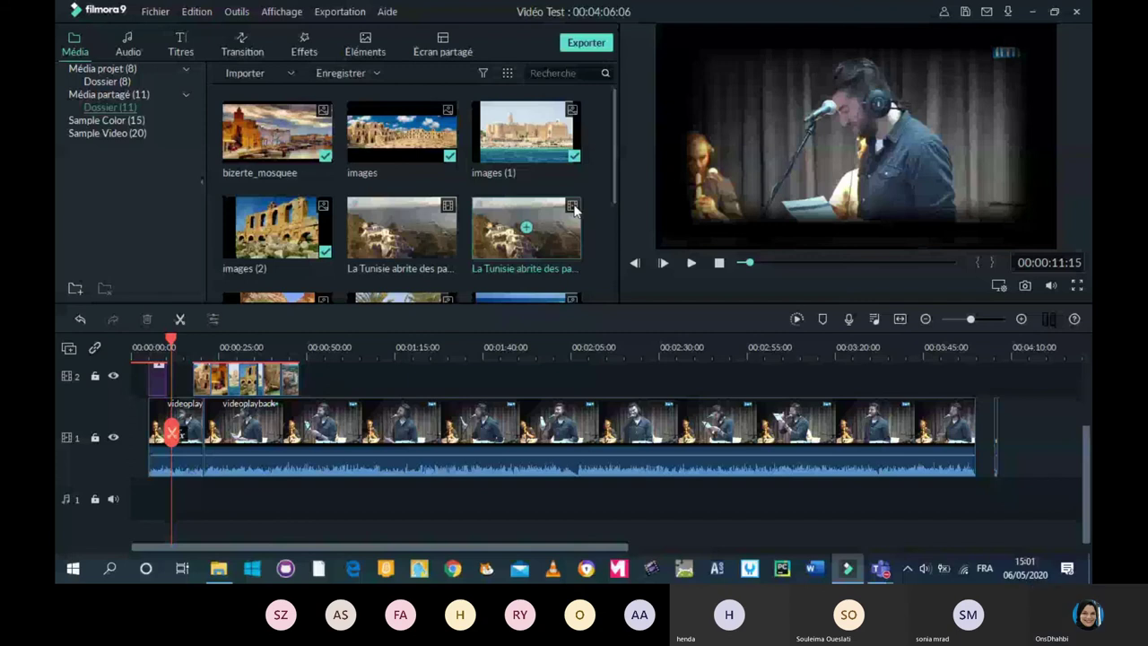
click(328, 13)
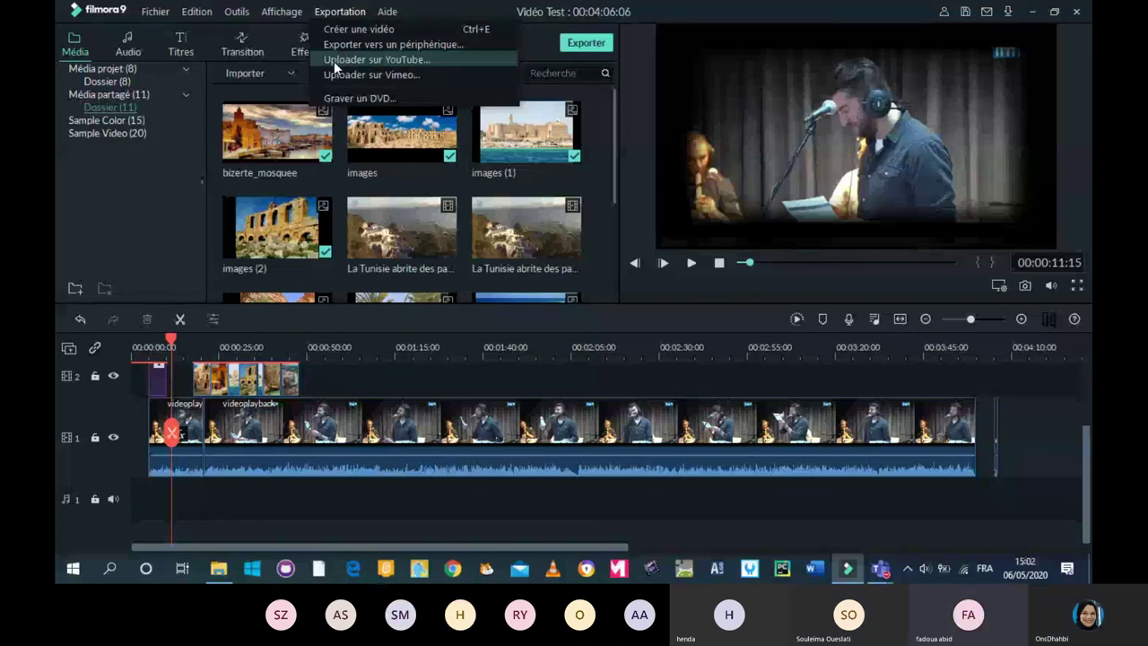
key(XF86AudioRaiseVolume)
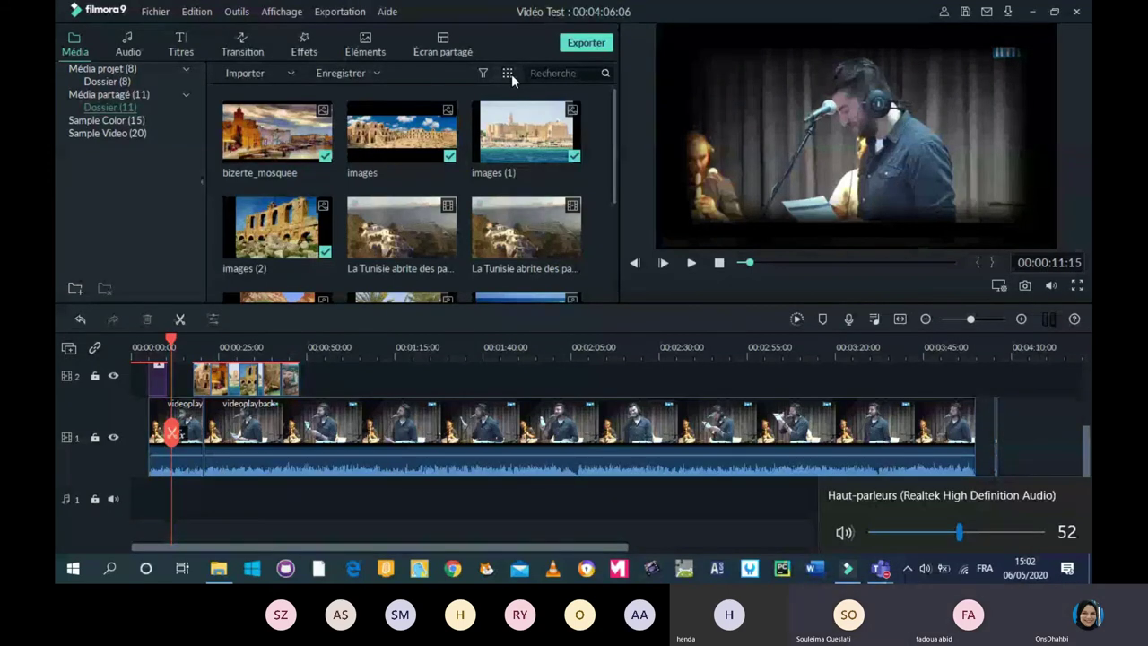
- Delete the bizerte_mosquee photo from the shared media folder and replay the project's opening from the start
click(253, 154)
key(Delete)
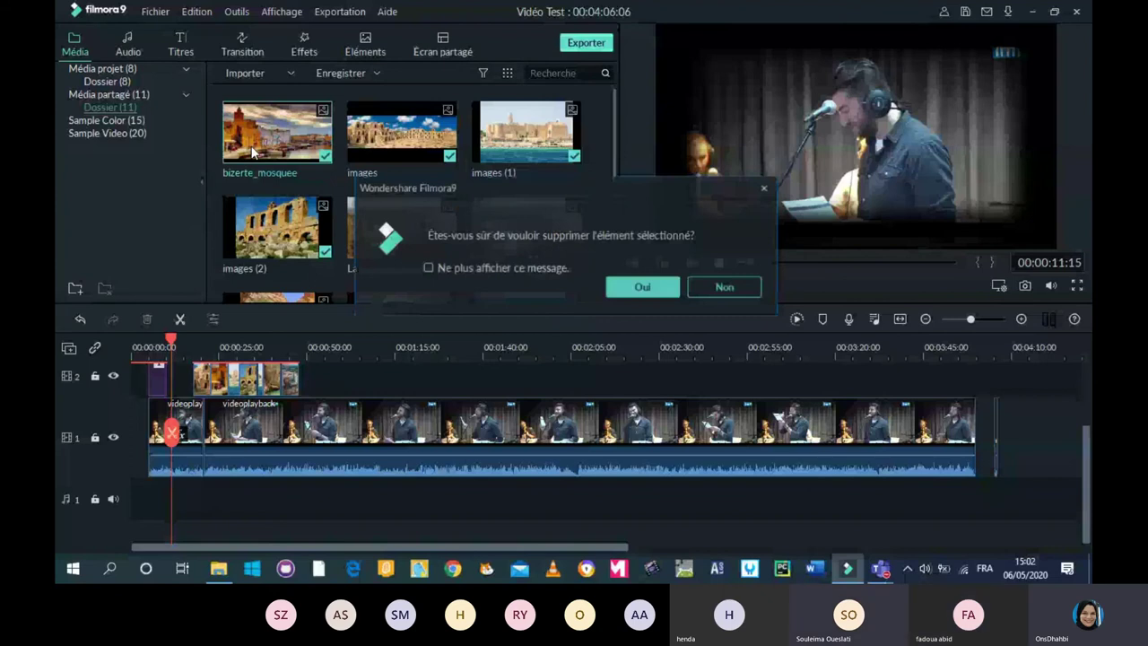
click(616, 291)
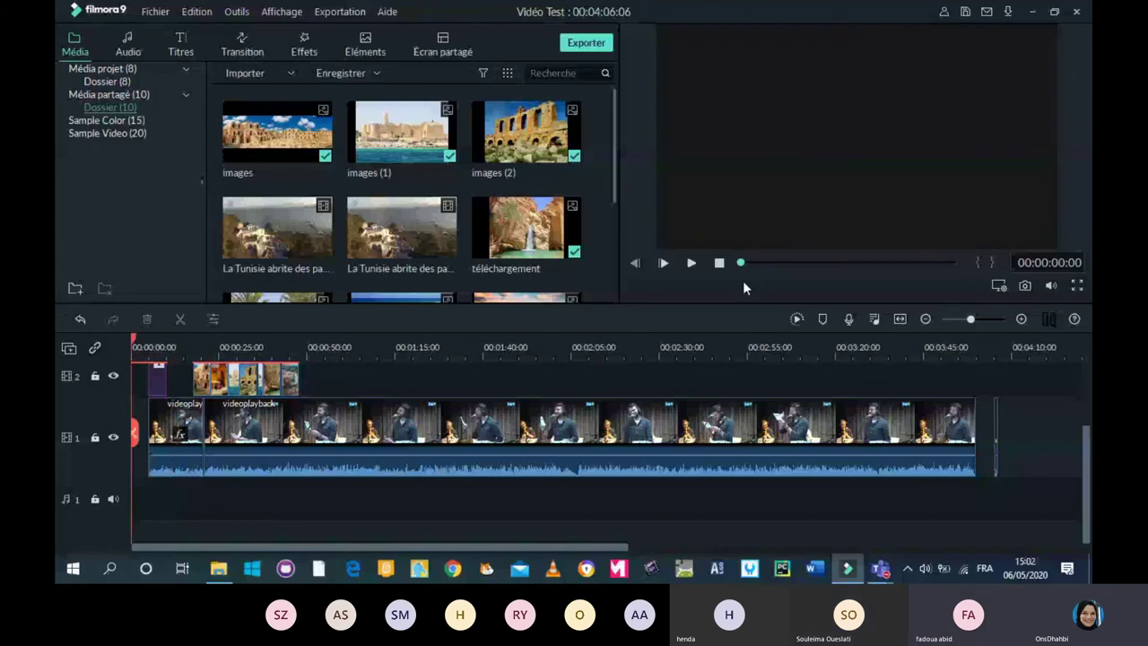
click(689, 264)
scroll(574, 225, down, 2)
scroll(574, 224, up, 1)
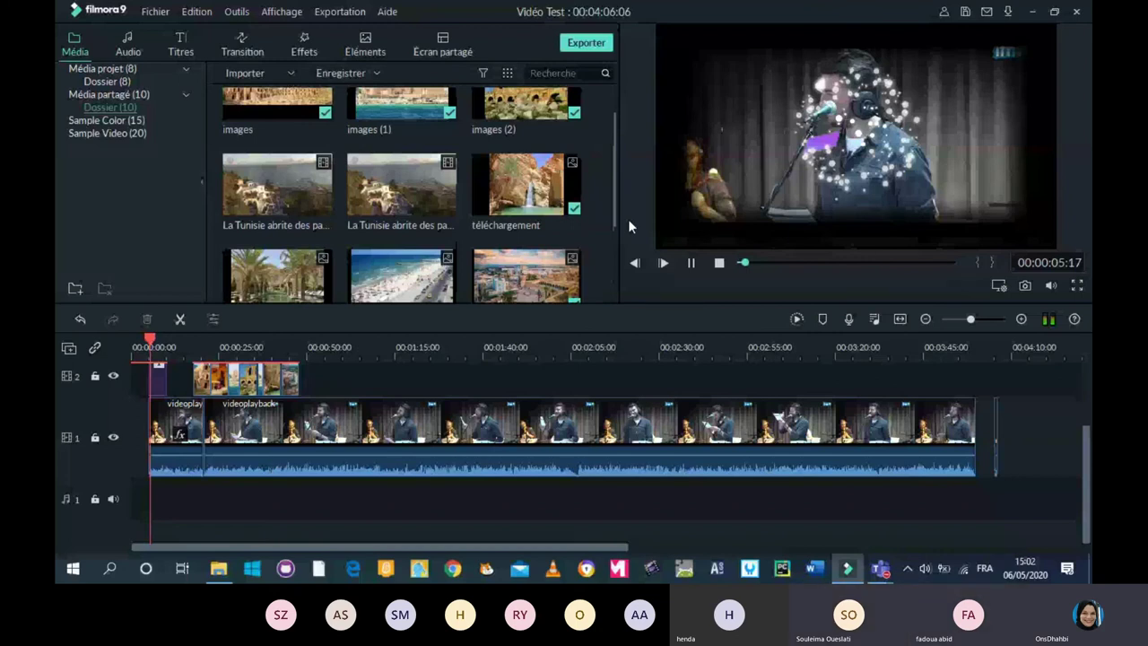
scroll(613, 153, up, 2)
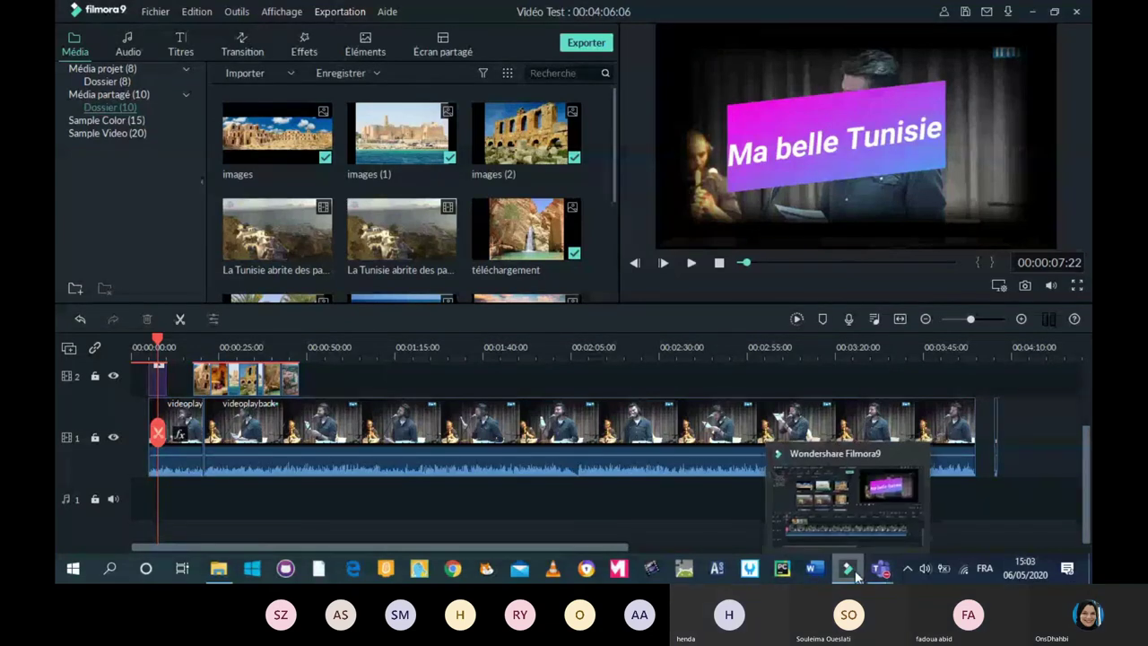
- Look through the remaining photos and video clips in the shared media folder
mouse_move(880, 568)
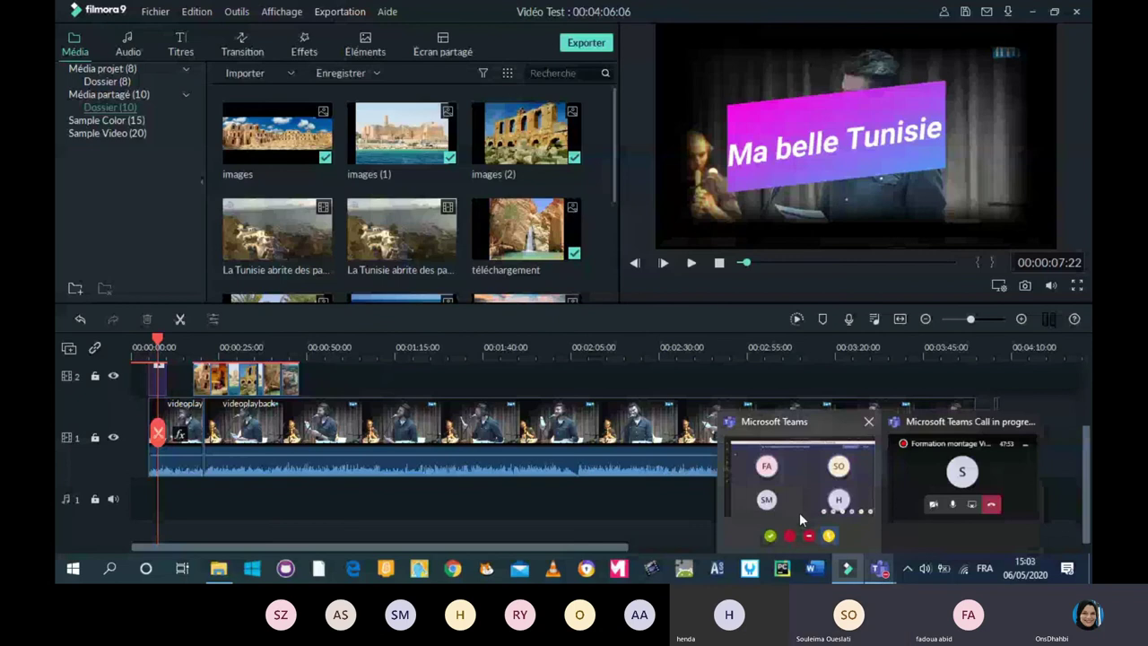
mouse_move(799, 512)
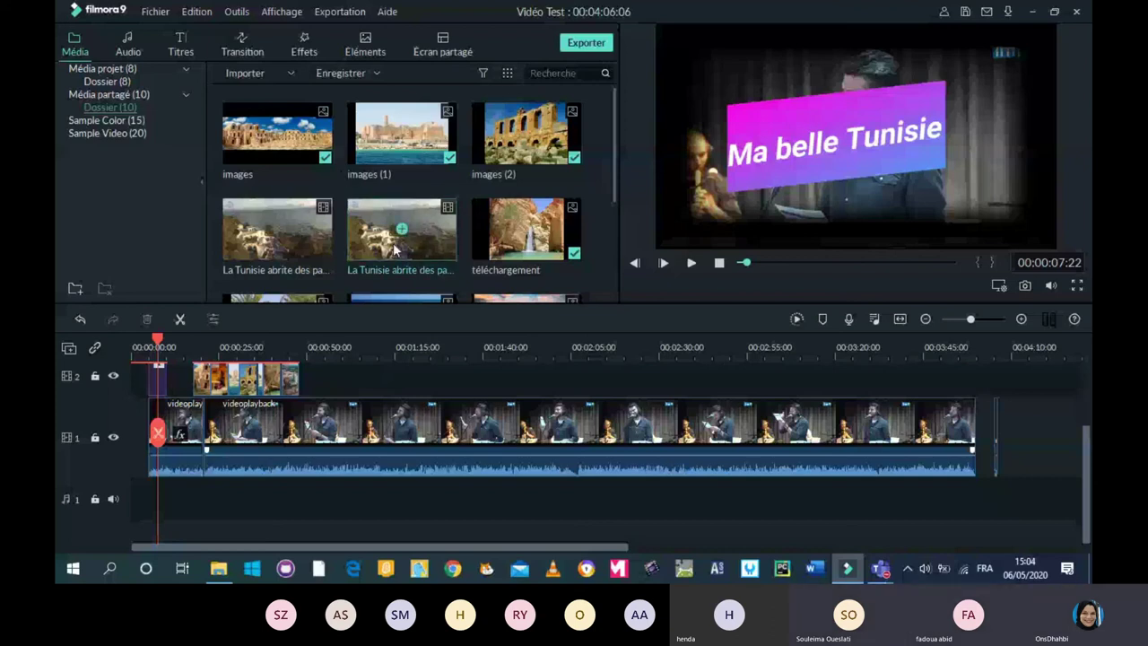
click(306, 245)
scroll(614, 205, down, 1)
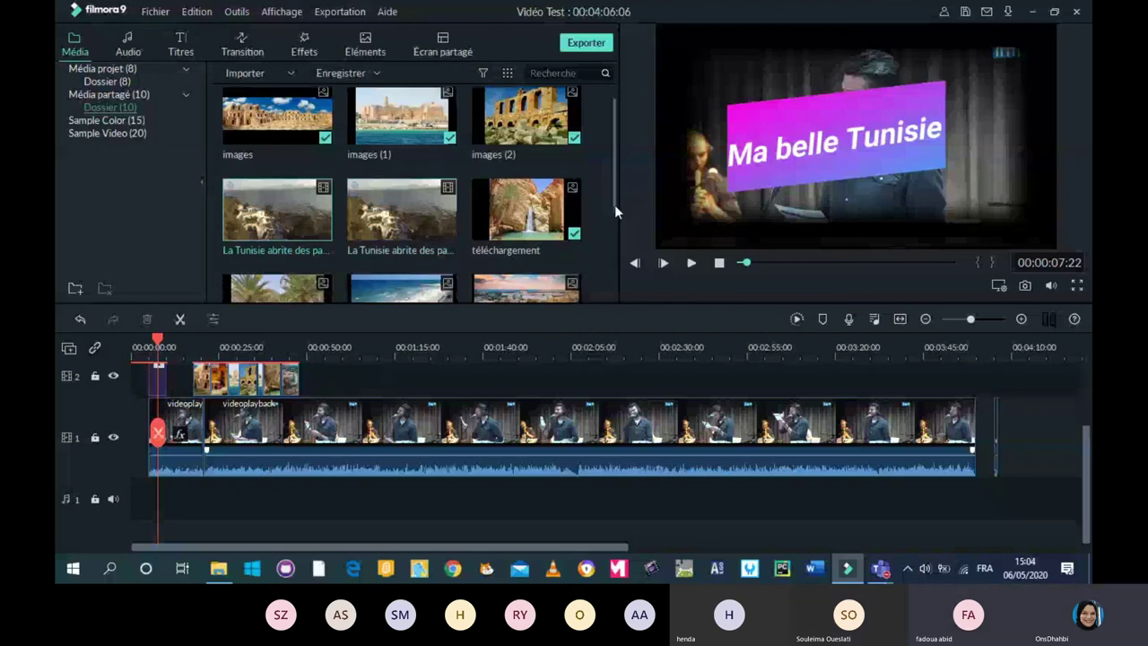
drag(615, 205, 616, 282)
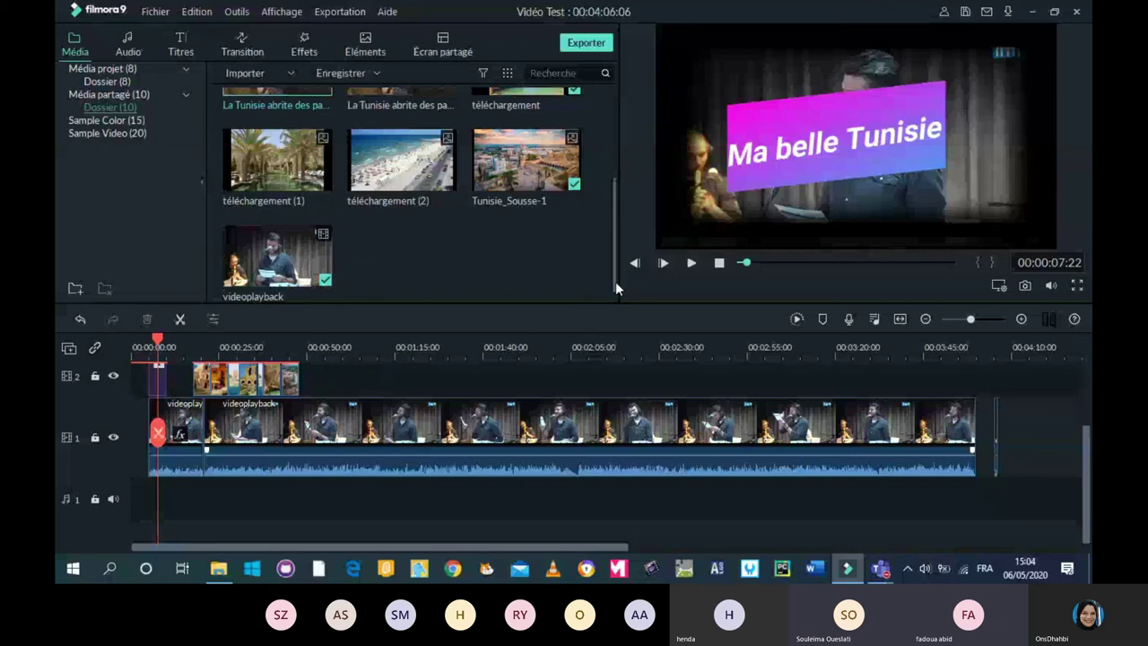
drag(616, 282, 615, 288)
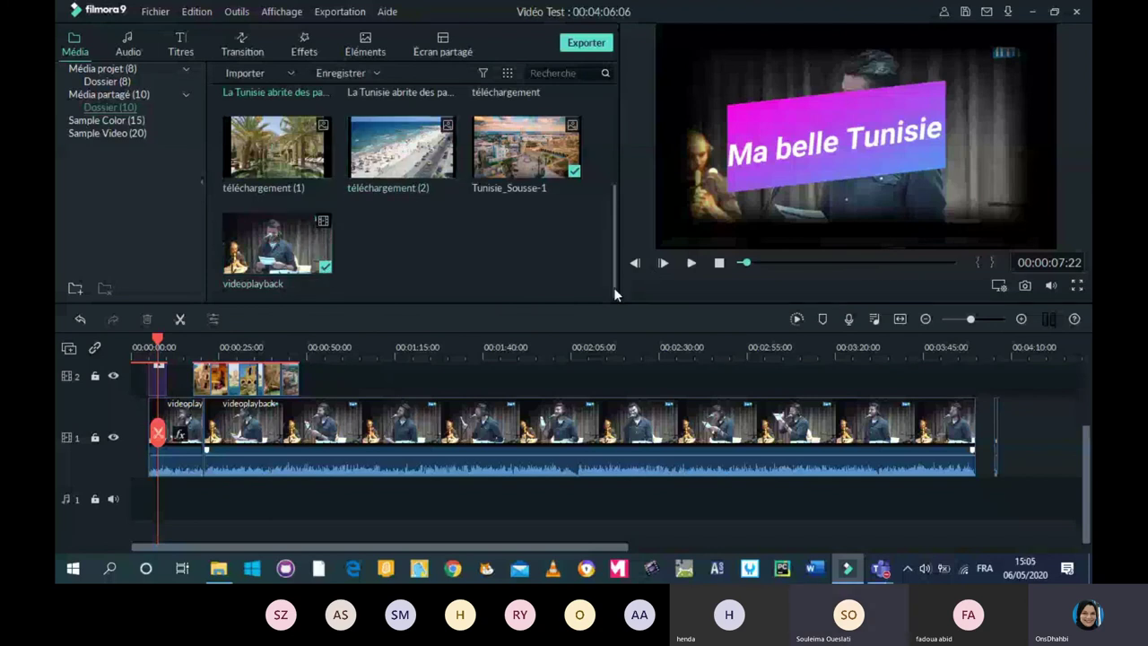
drag(613, 287, 624, 212)
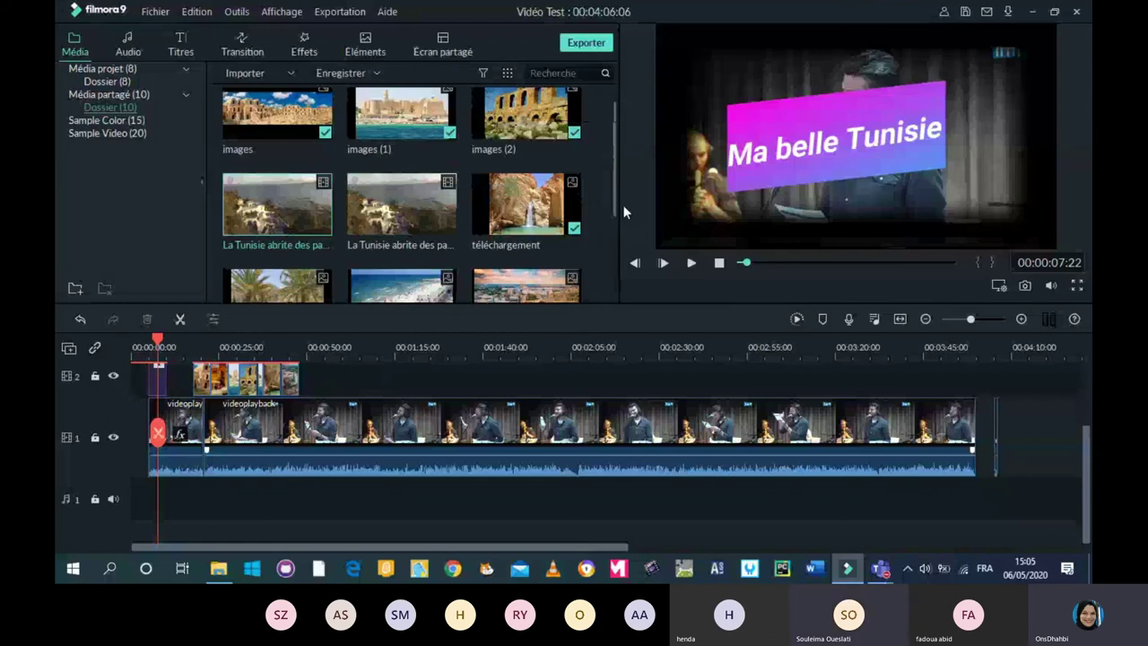
drag(624, 207, 617, 168)
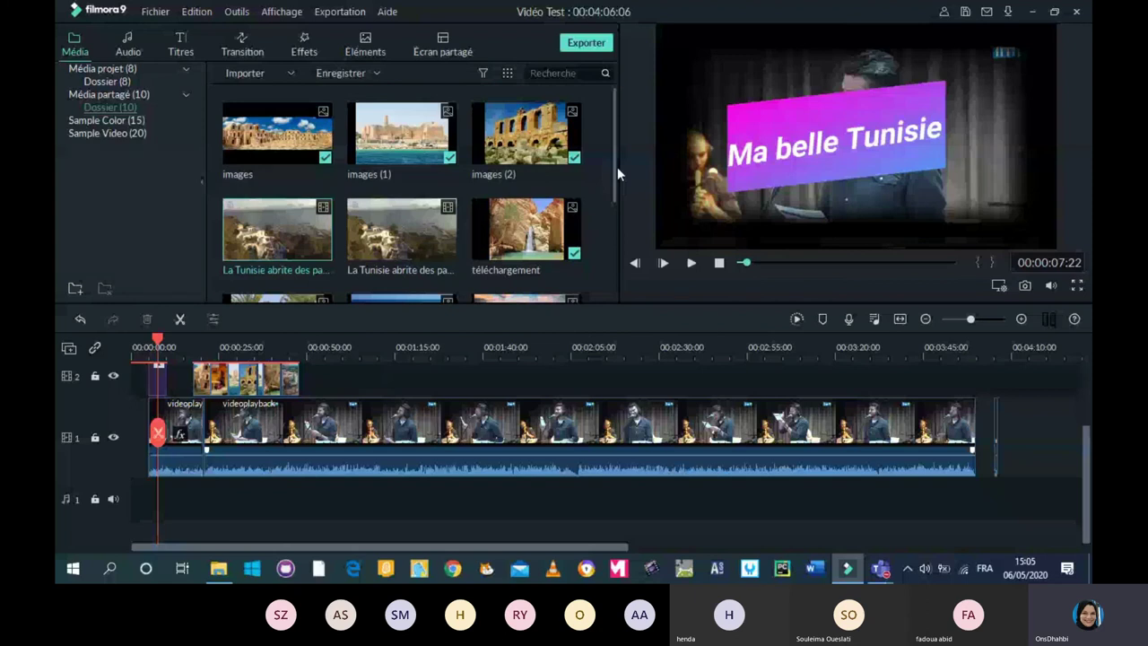
- Look through the shared media folder and the available export, display and editing commands
scroll(617, 167, down, 3)
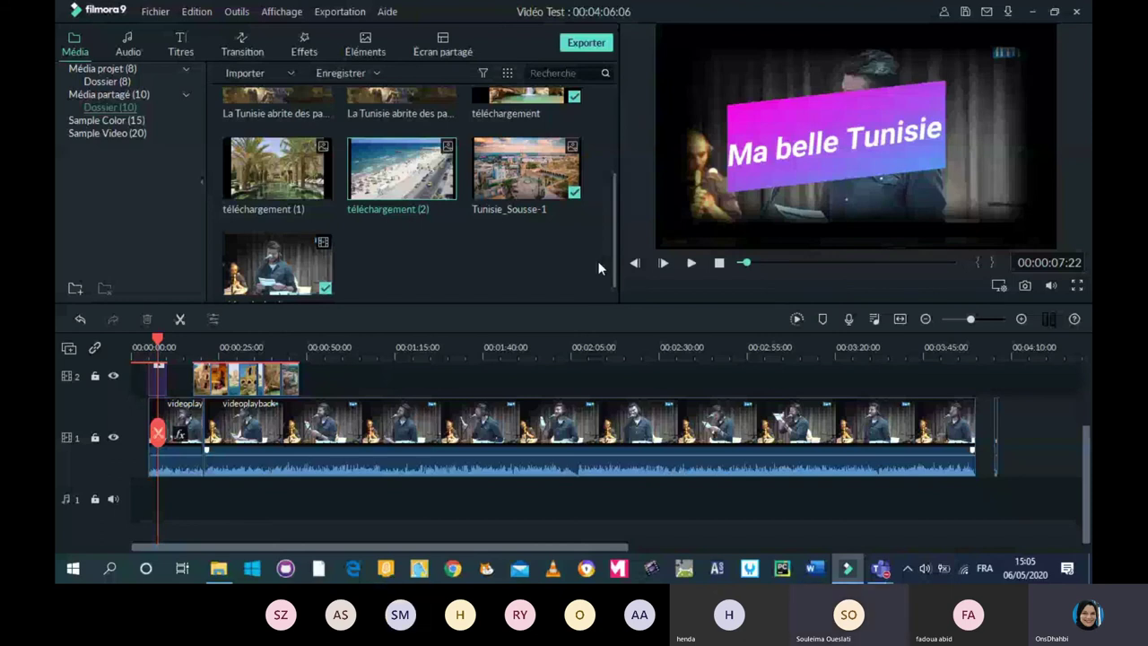
scroll(600, 268, up, 3)
click(336, 12)
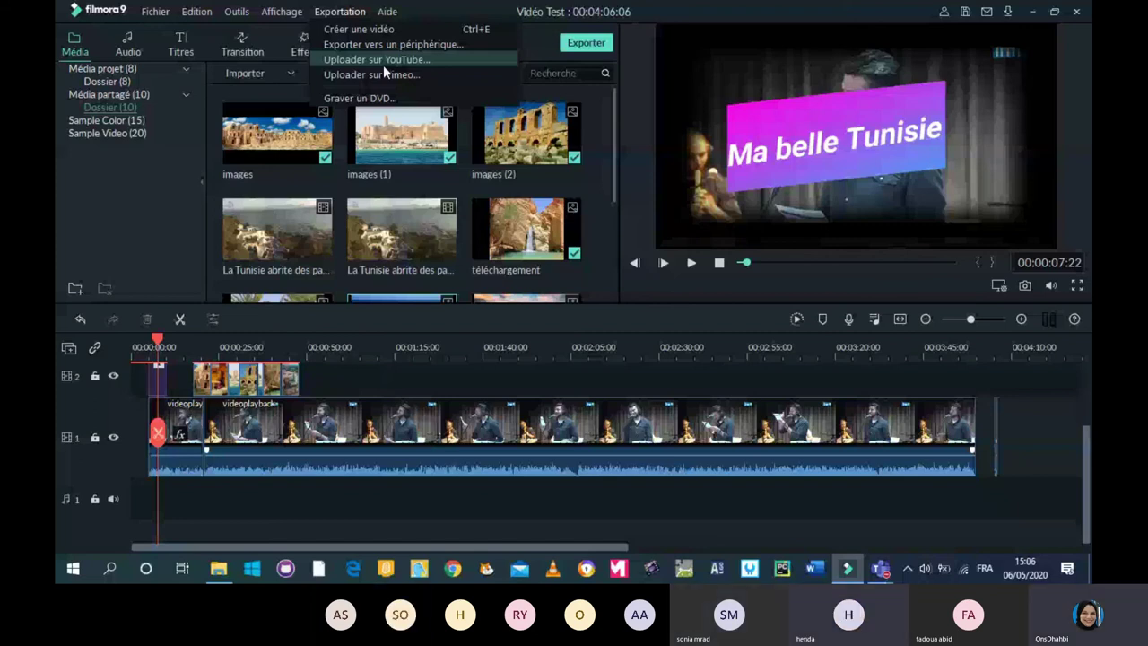
mouse_move(301, 12)
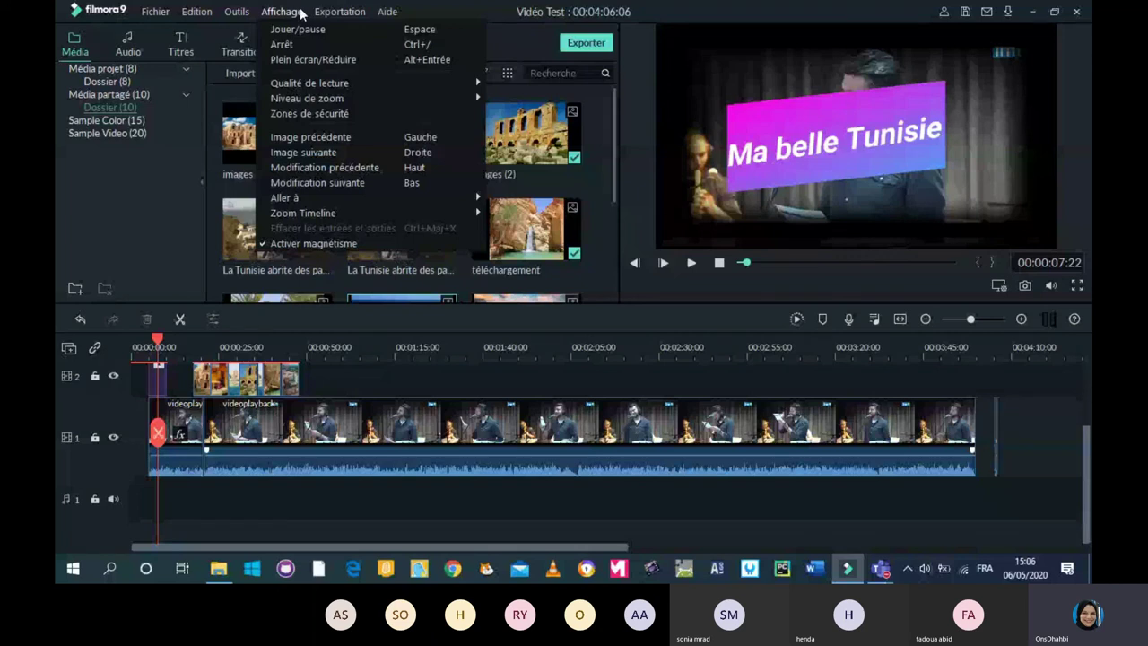
mouse_move(340, 11)
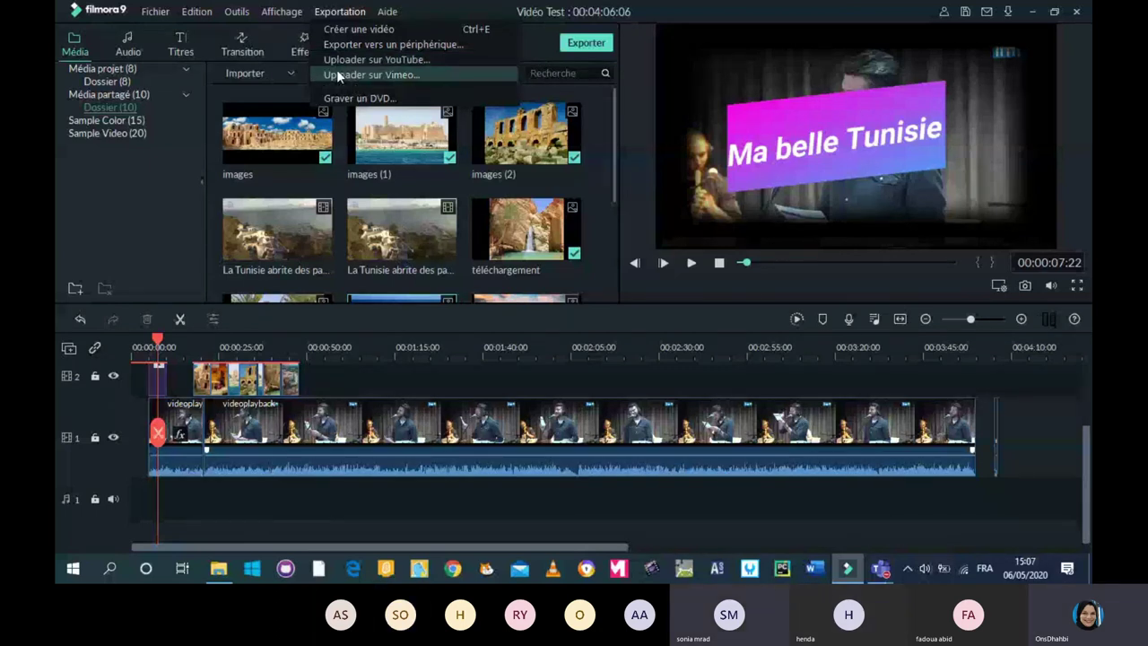
mouse_move(197, 10)
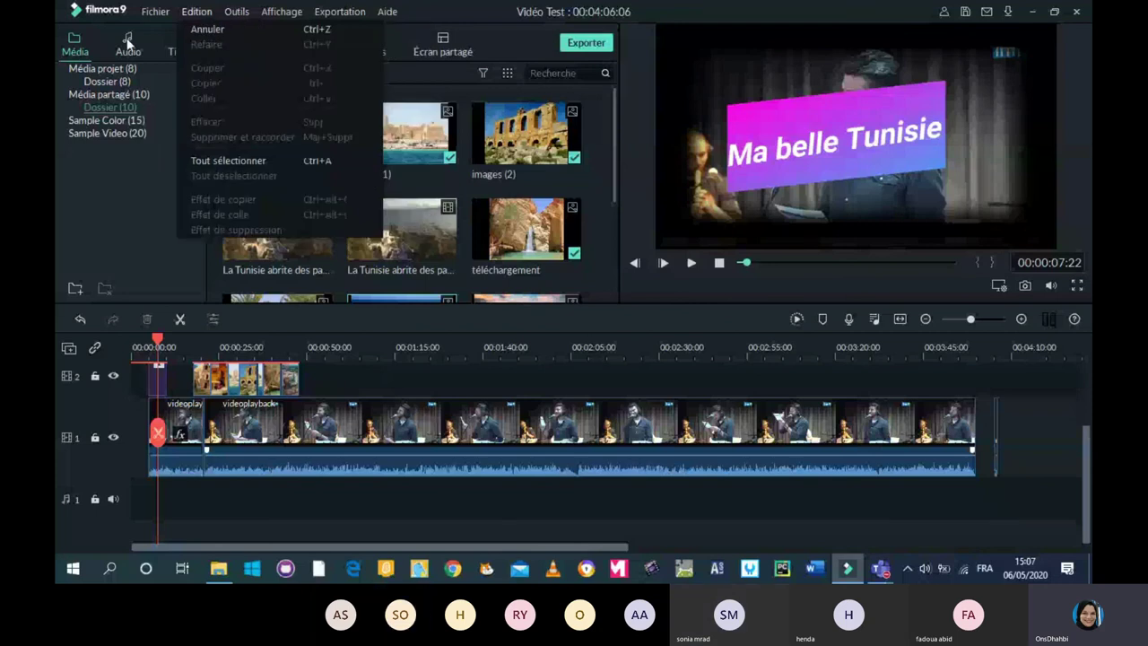
- Examine the media import options, including the Facebook download window, and the available help commands
click(245, 72)
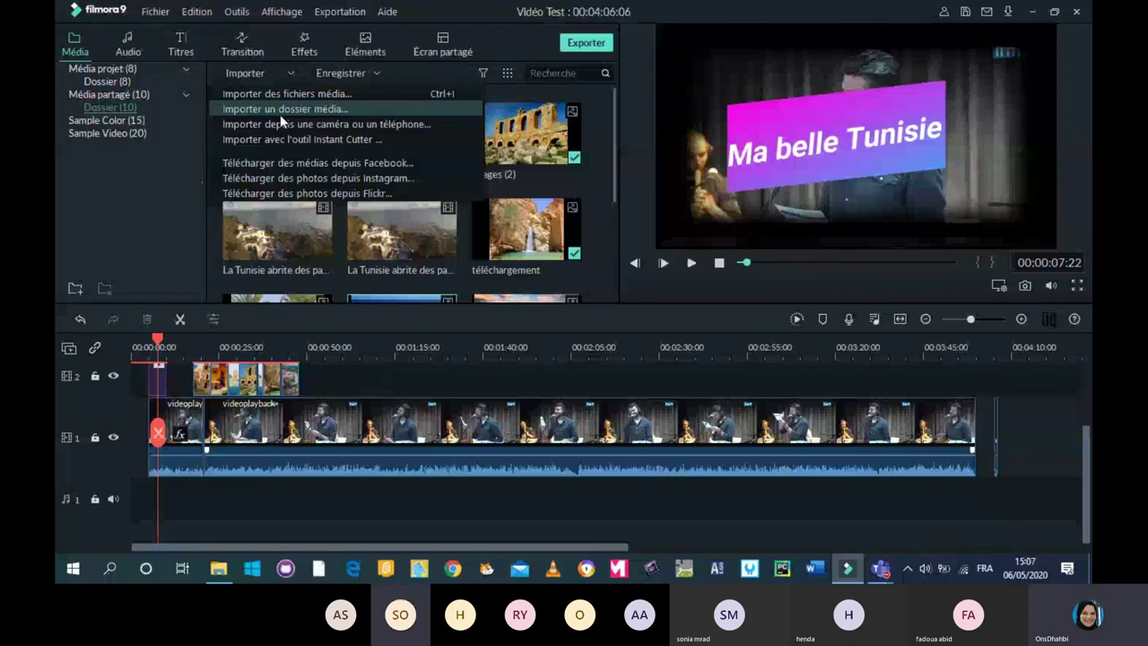
click(297, 164)
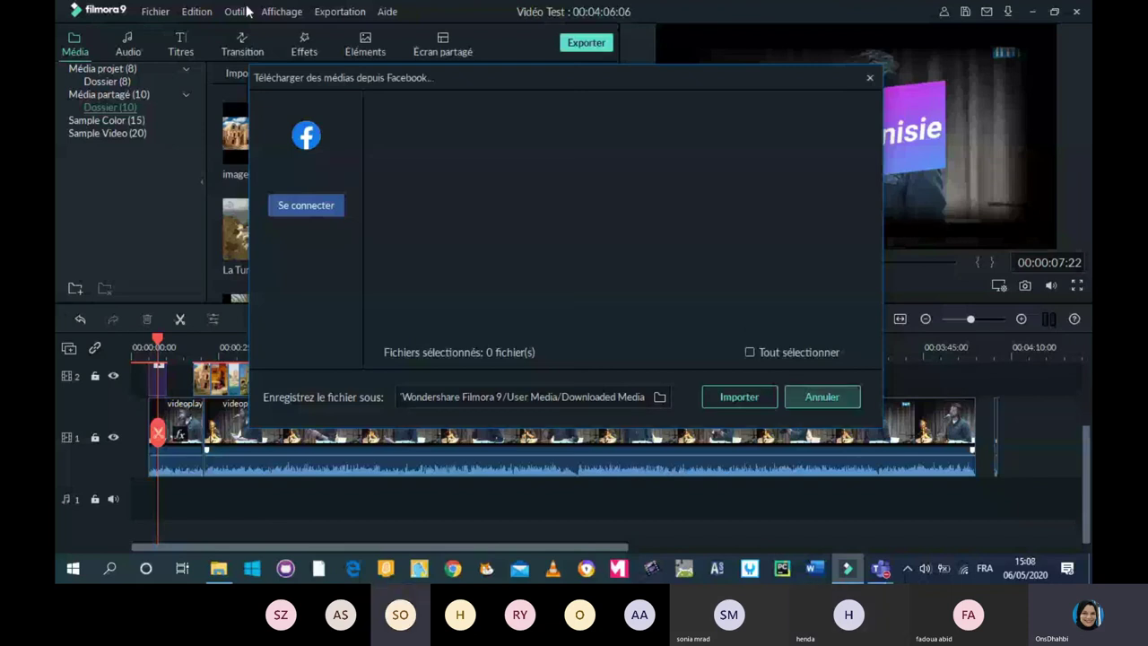
key(Escape)
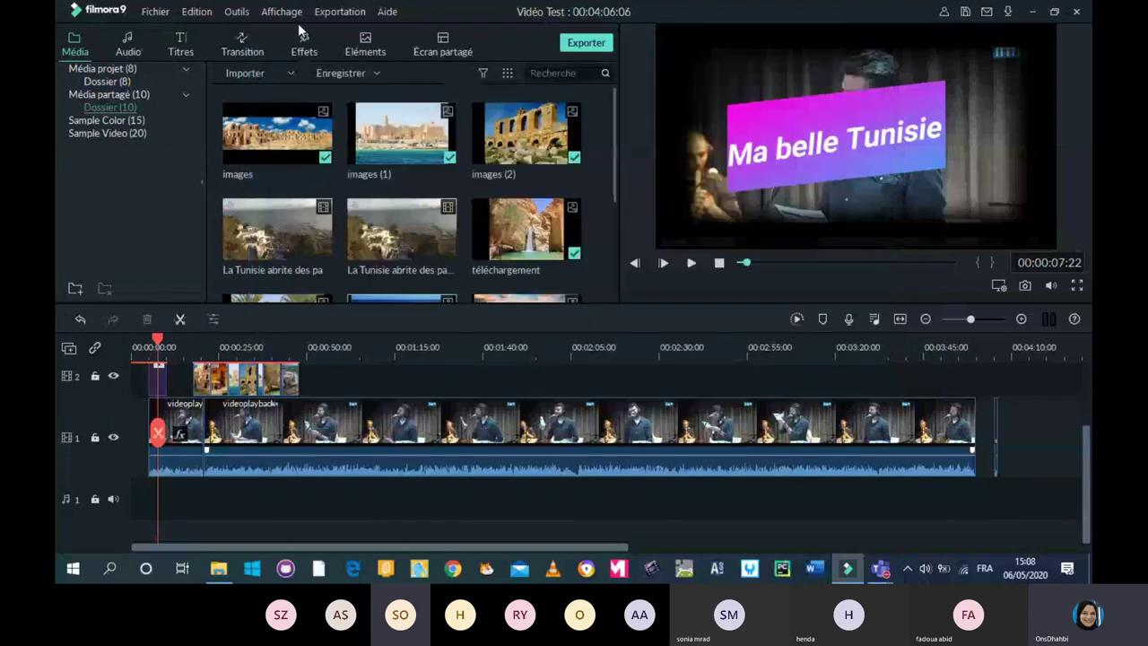
click(240, 17)
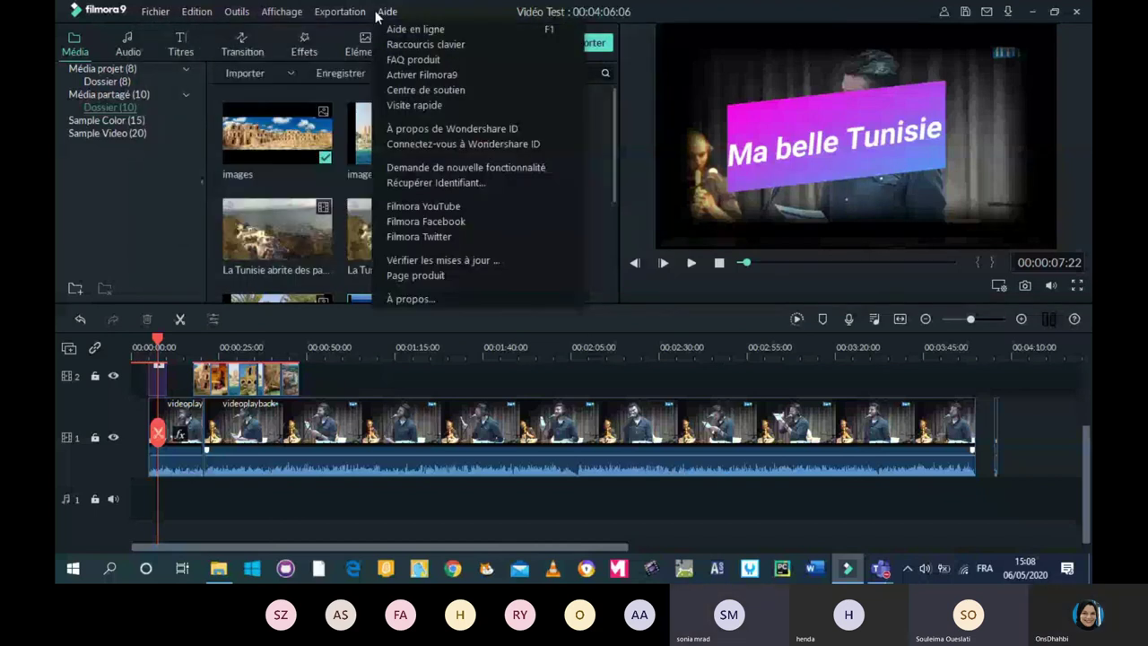
click(433, 8)
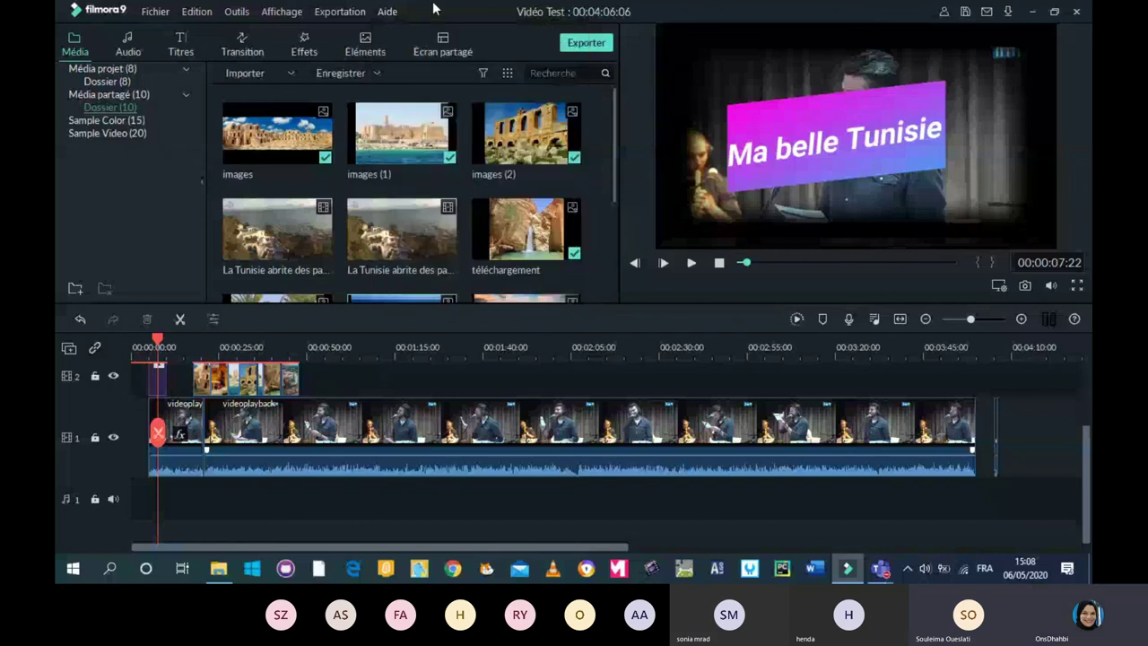
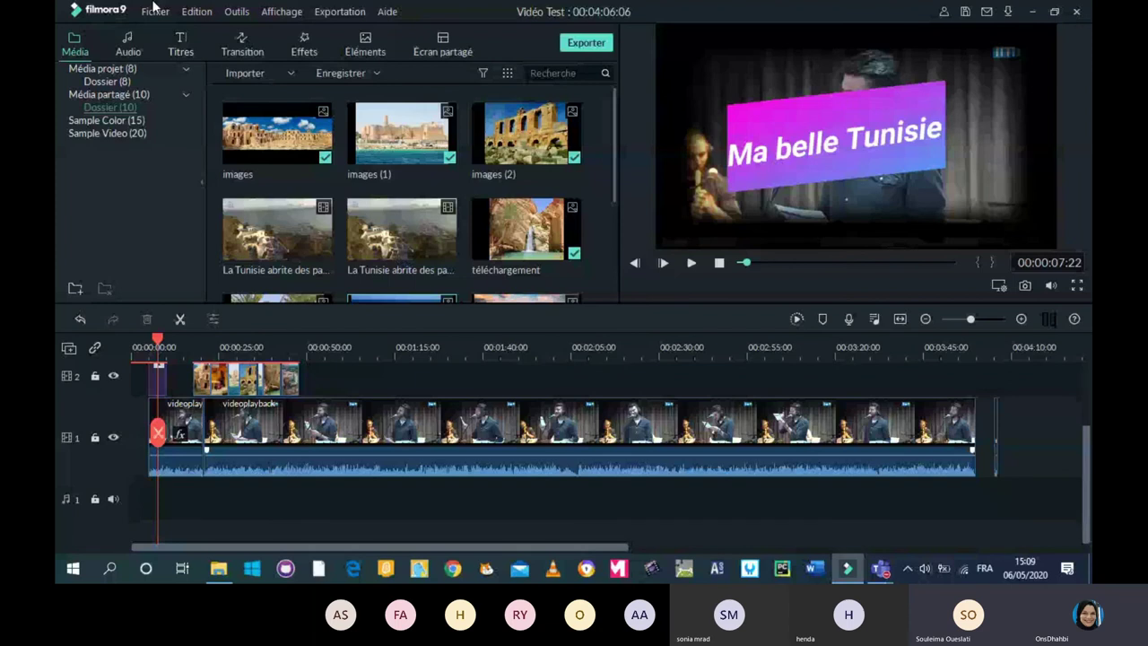
- Look through the file commands and the aspect ratios offered for a new project
click(154, 11)
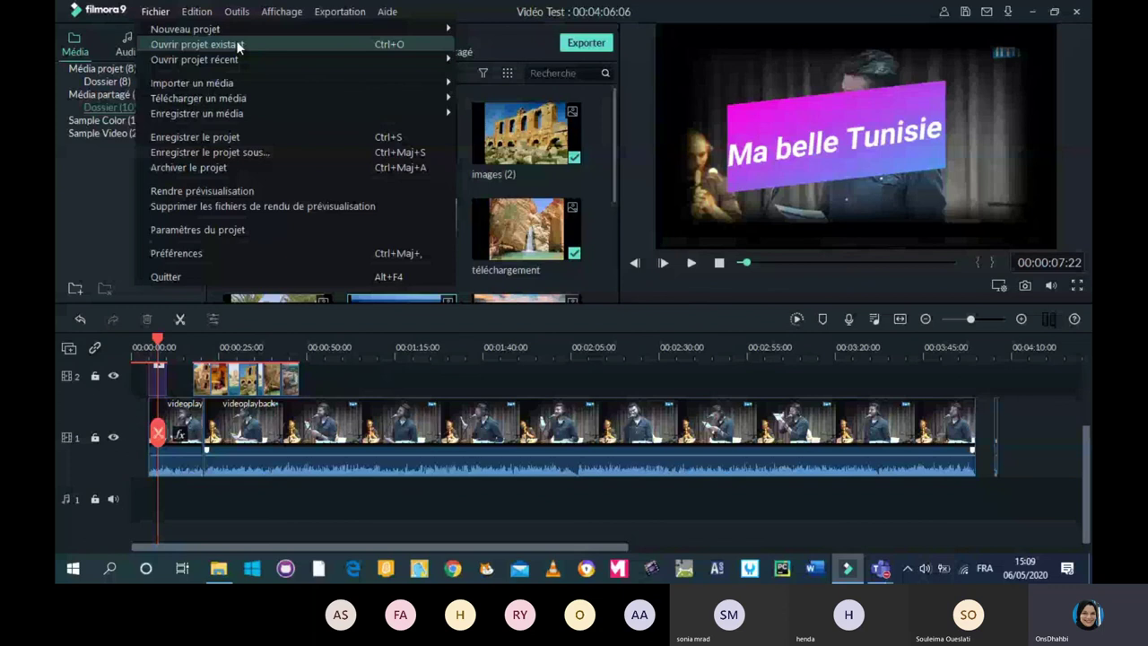
mouse_move(238, 29)
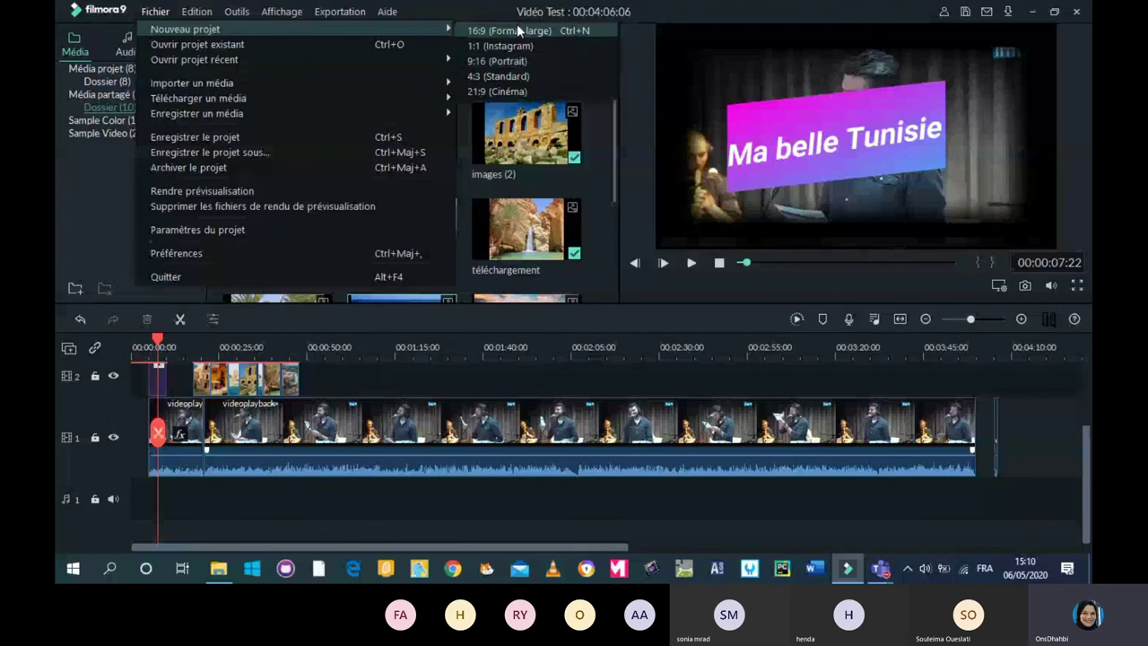
key(Escape)
key(Escape)
- Add the cube transition at the cut between the two videoplayback clips on video track 1 and play it back
click(248, 51)
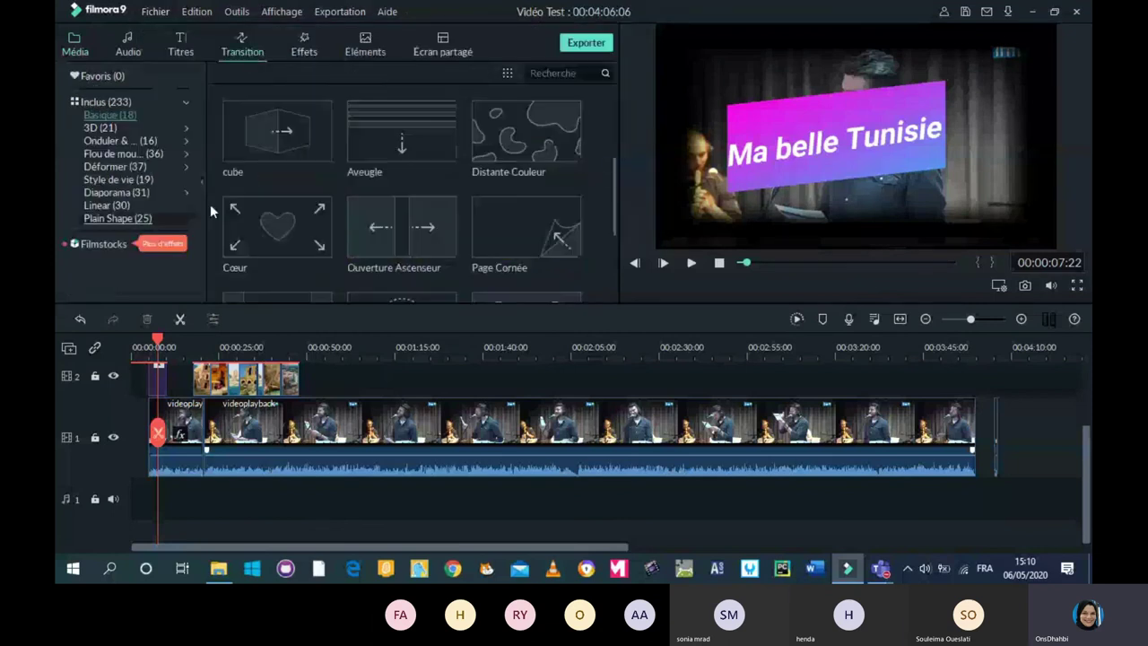
mouse_move(302, 129)
drag(303, 129, 206, 435)
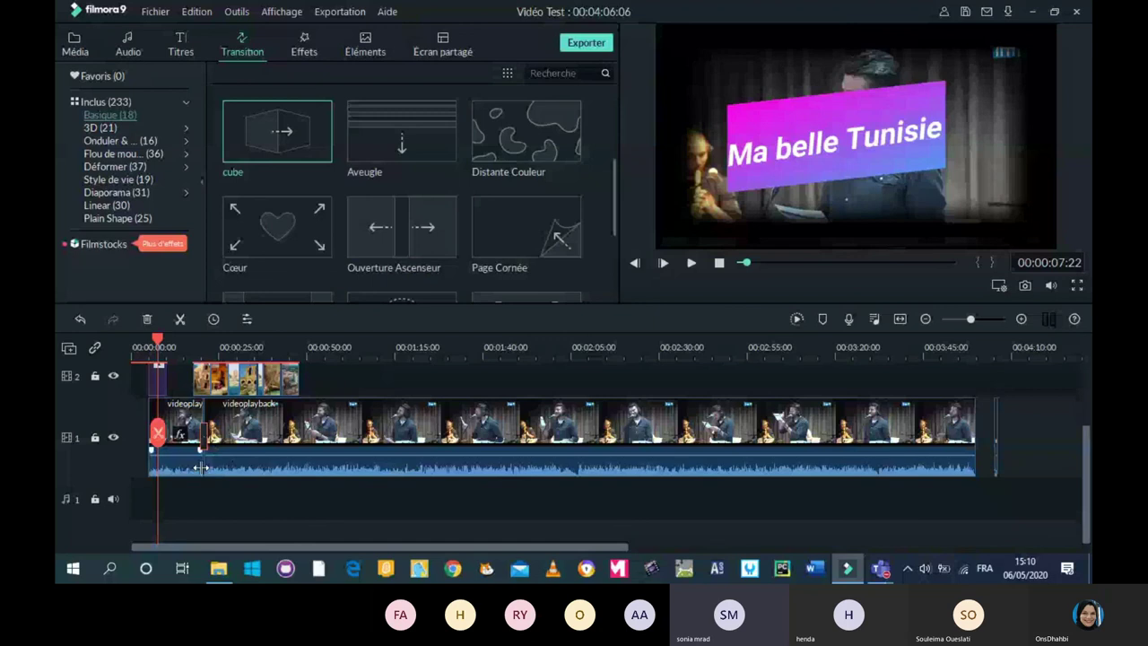
click(692, 264)
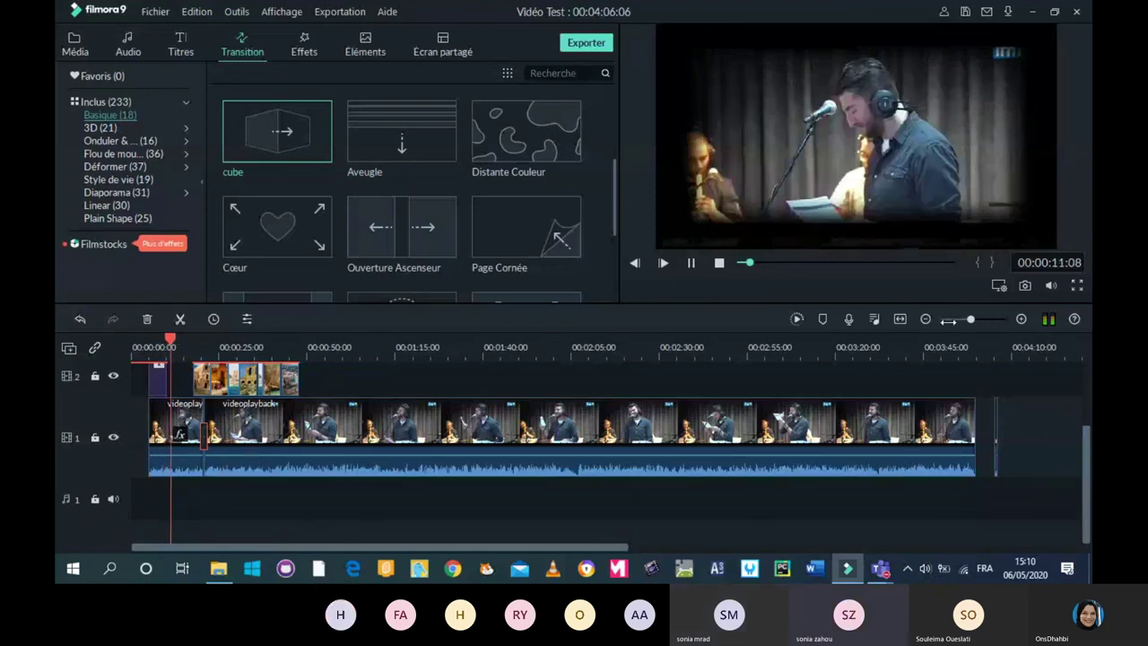
click(1020, 318)
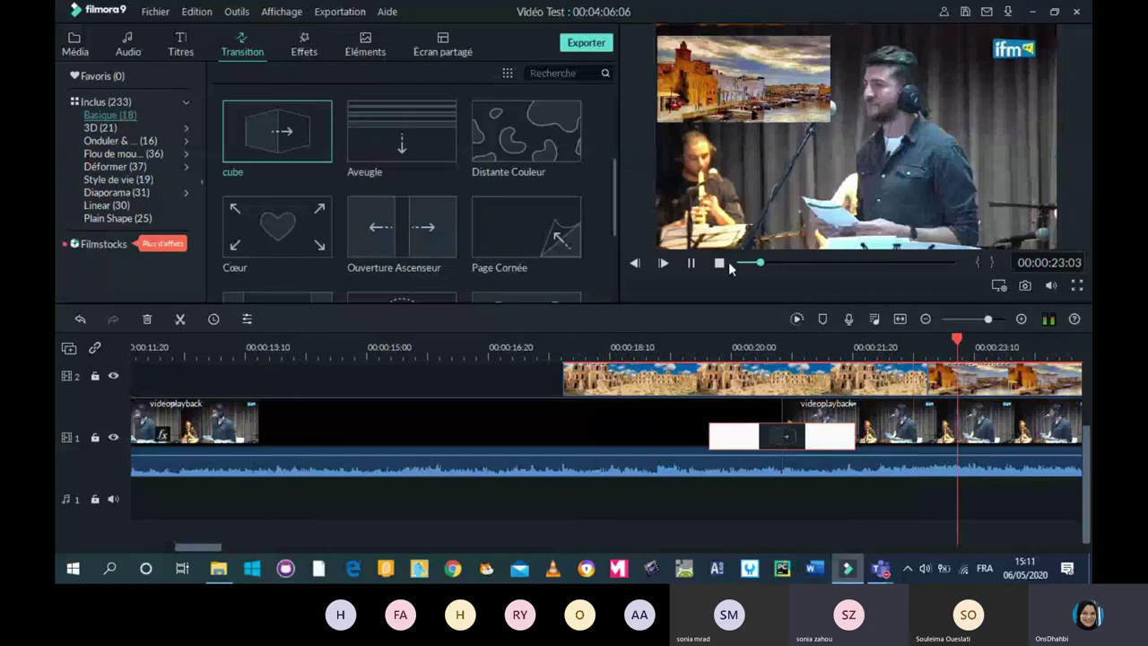
click(692, 263)
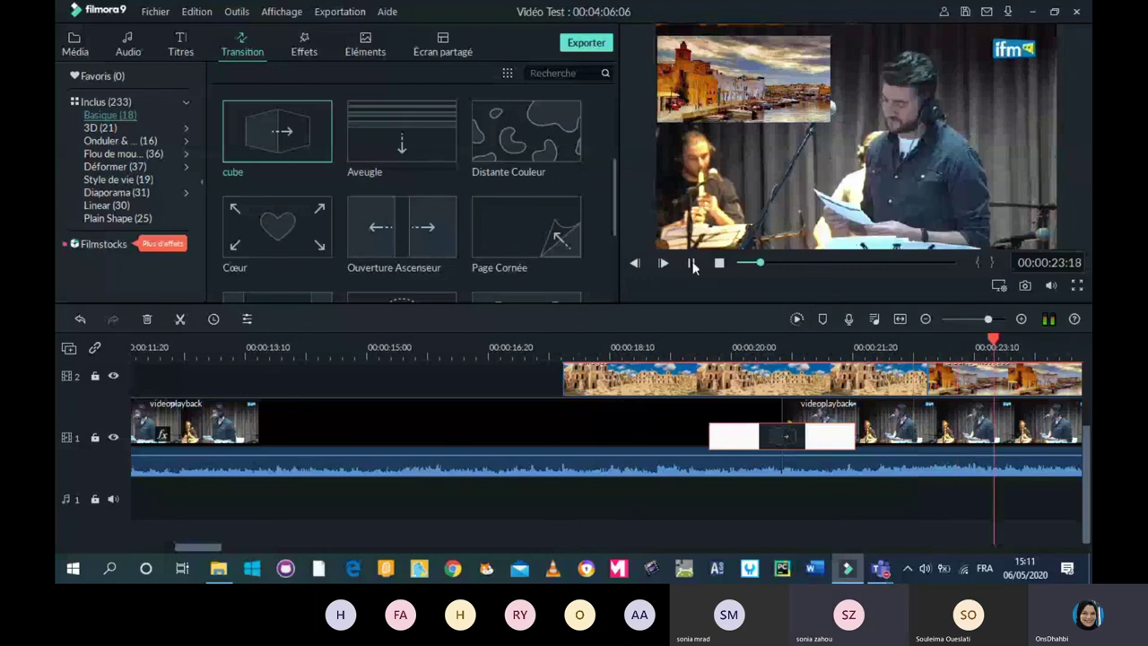
click(691, 264)
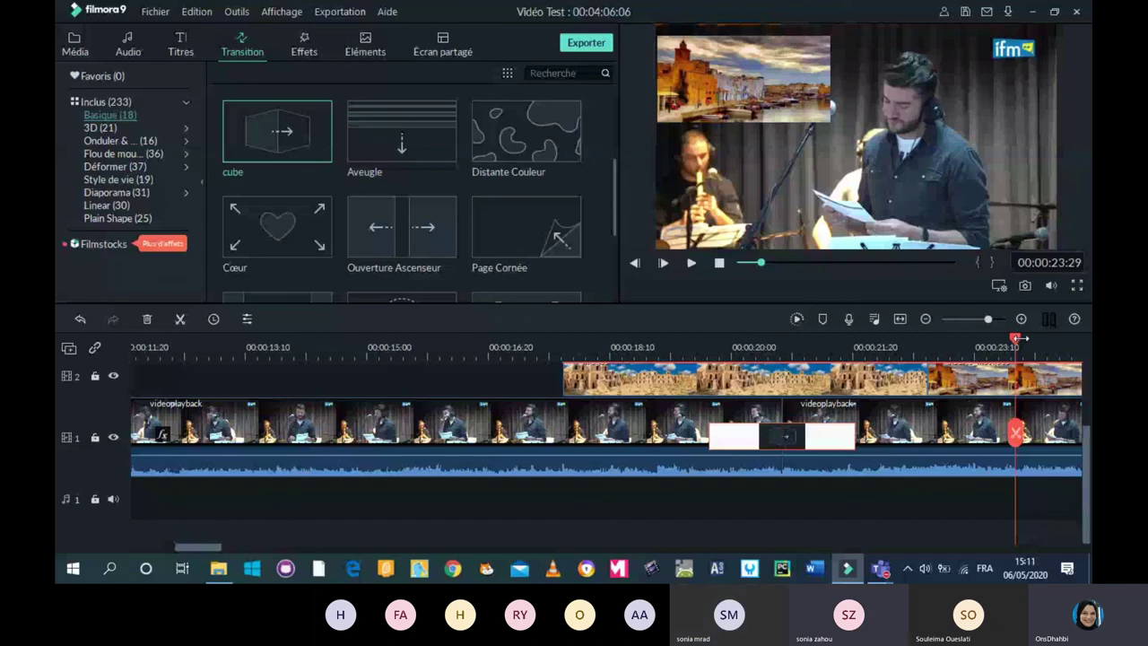
- Split the first videoplayback clip at about 15 seconds, add the Vagues Compressées transition at that cut, and play it back
drag(1019, 338, 538, 339)
drag(616, 225, 617, 300)
drag(278, 238, 398, 435)
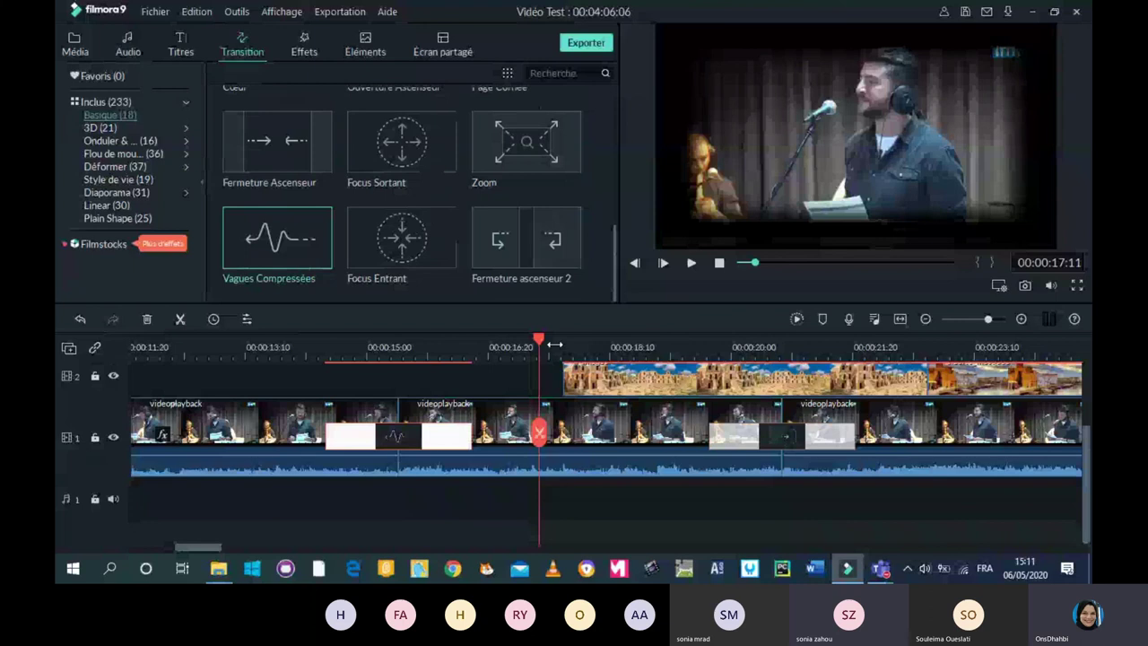
drag(541, 344, 291, 345)
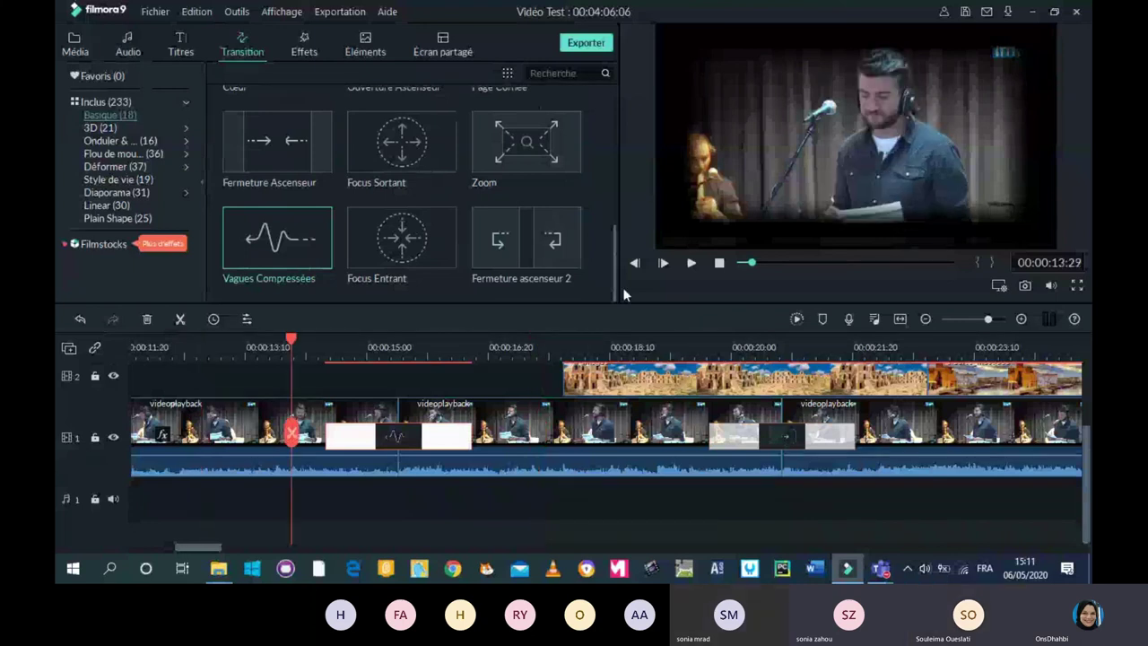
click(692, 262)
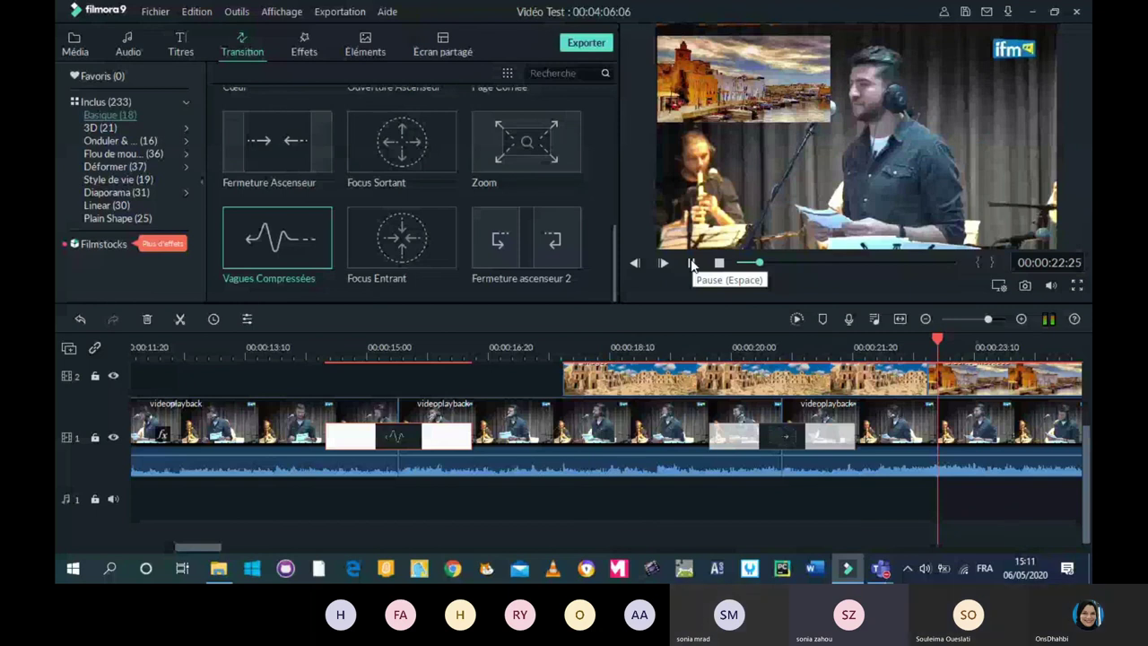
click(691, 263)
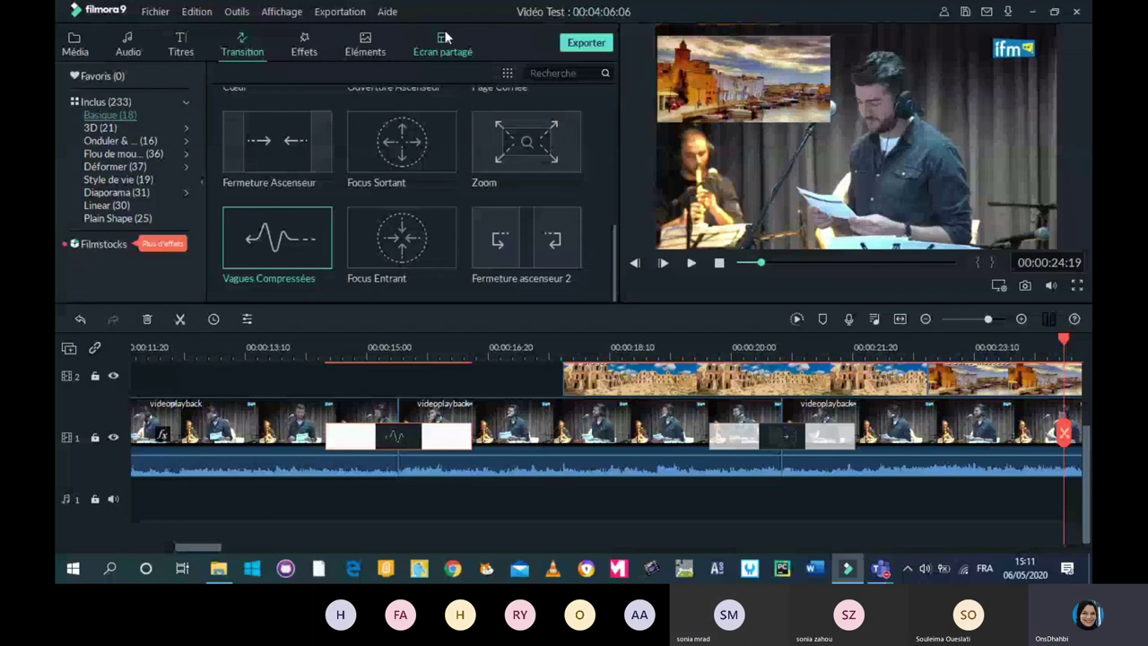
- Place the split-screen layout with one large pane and three stacked panes before the photos on video track 2, and open it for editing
click(446, 37)
drag(526, 149, 299, 373)
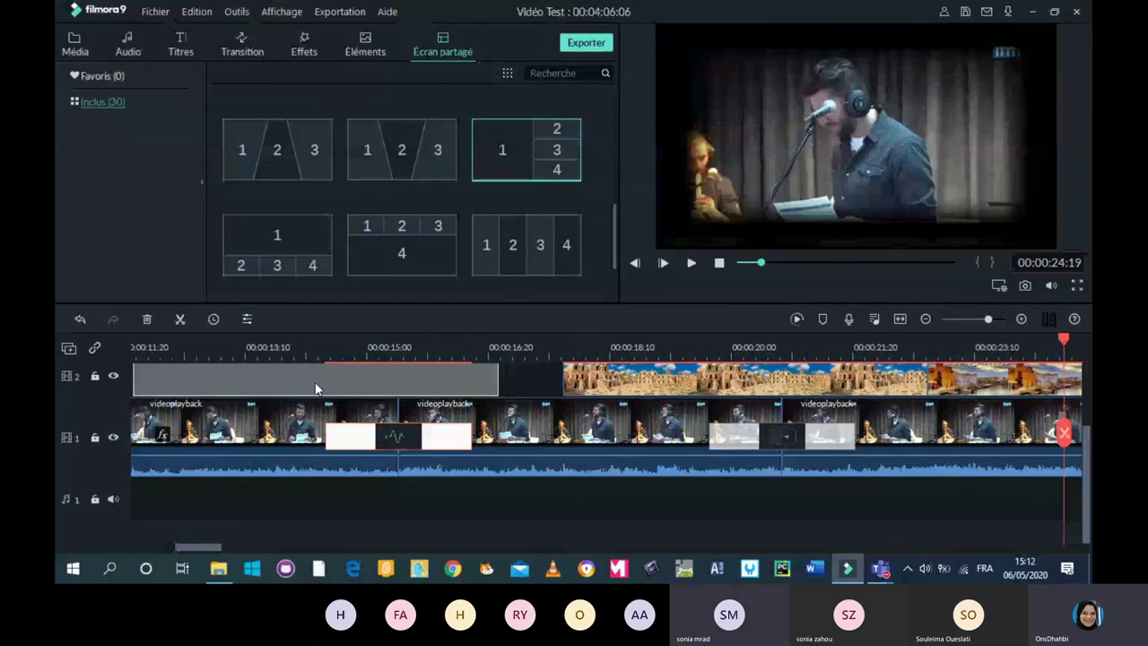
double_click(315, 389)
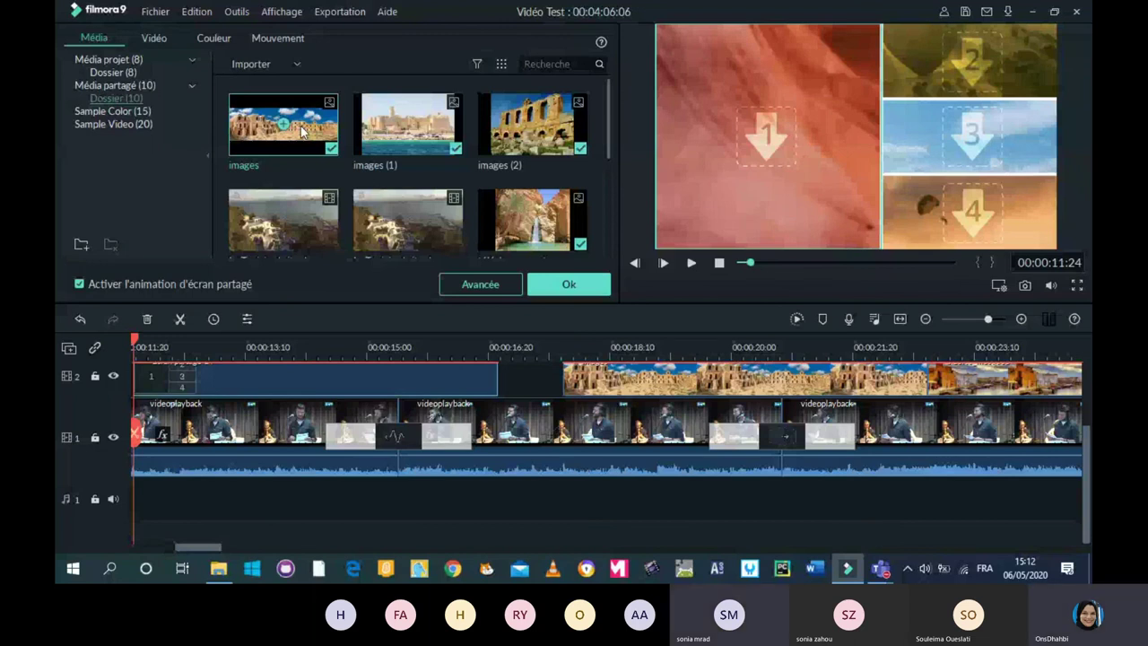
drag(303, 132, 292, 183)
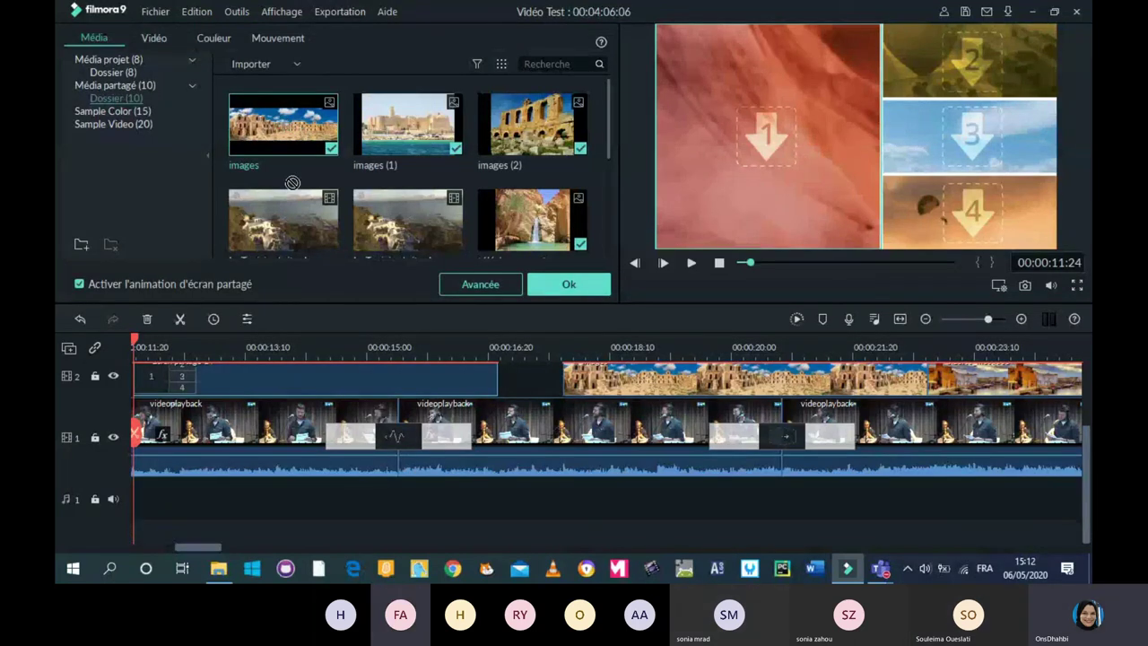
drag(292, 183, 297, 169)
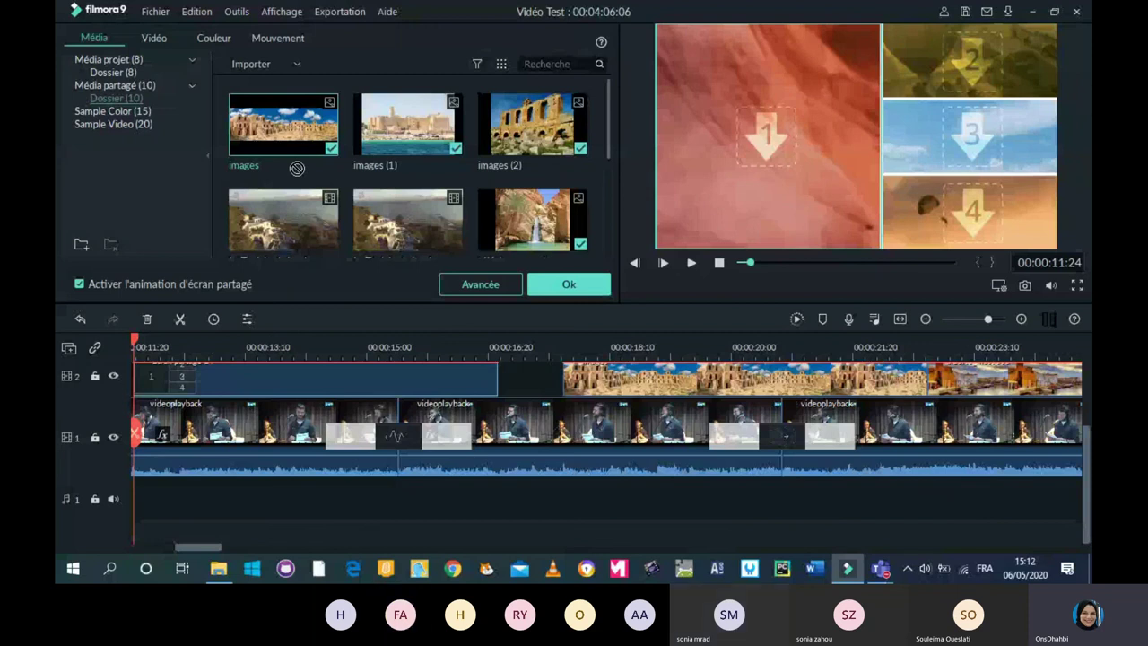
- Fill the split screen's four panes with images (2), images (1), images and bizerte_mosquee in the advanced editor, apply it and play it back
click(491, 285)
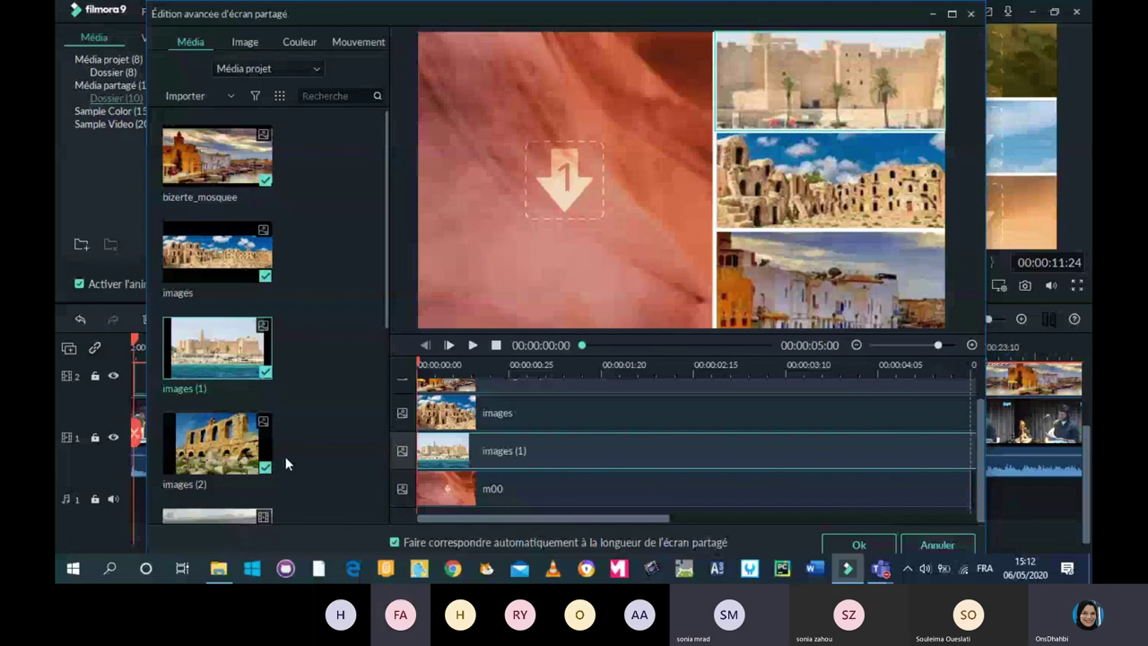
click(285, 460)
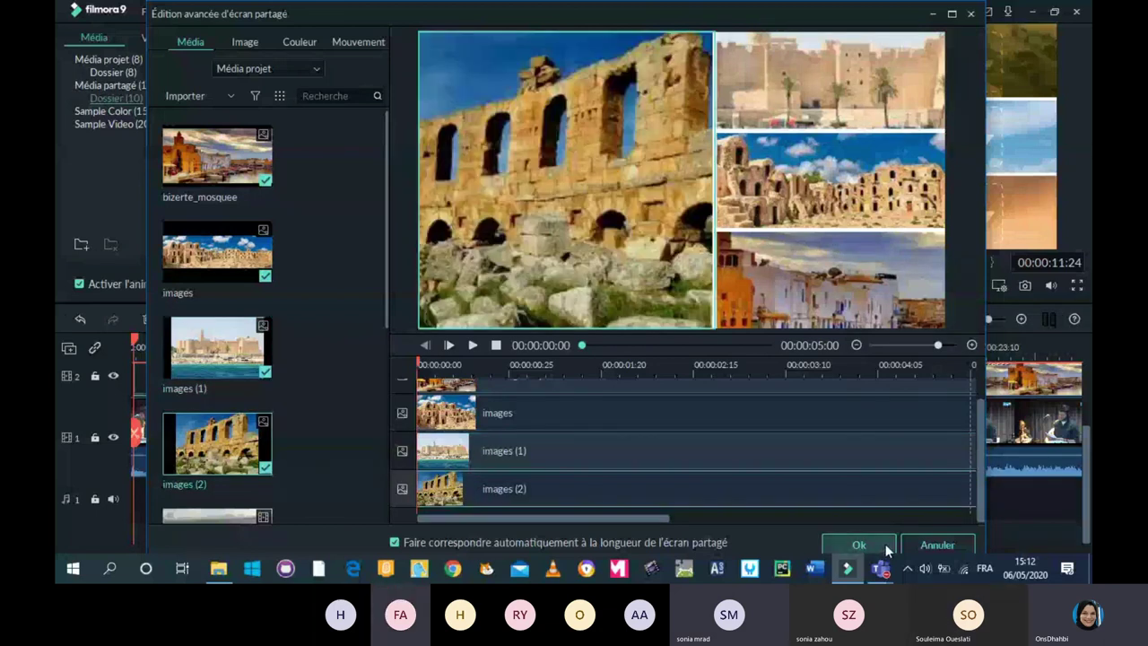
click(888, 549)
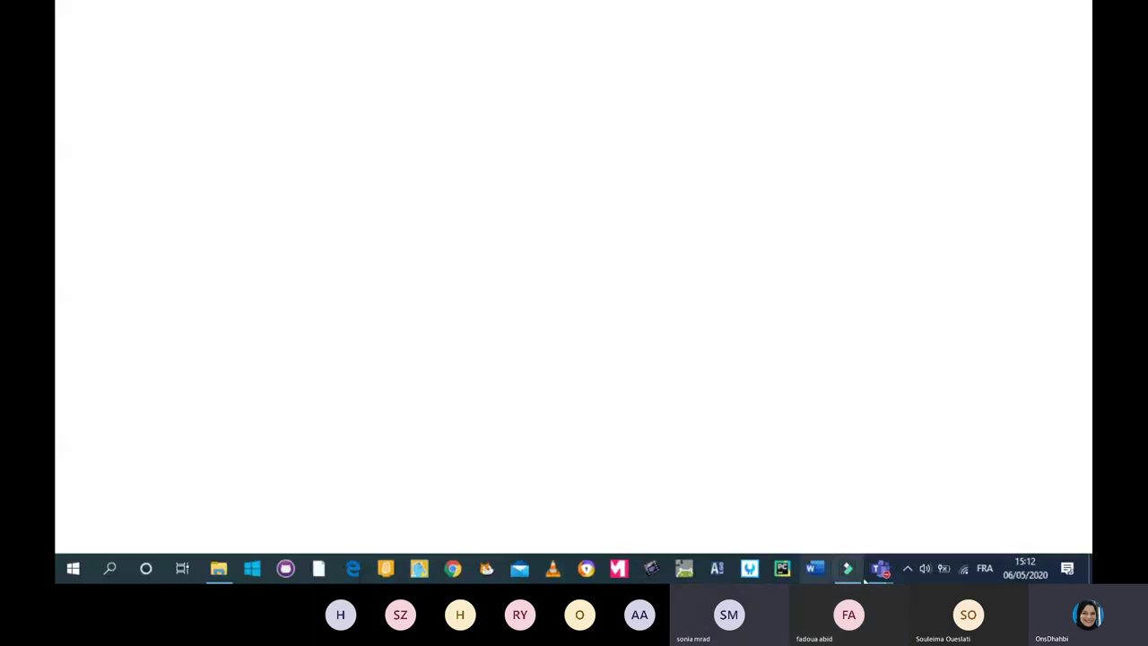
mouse_move(849, 574)
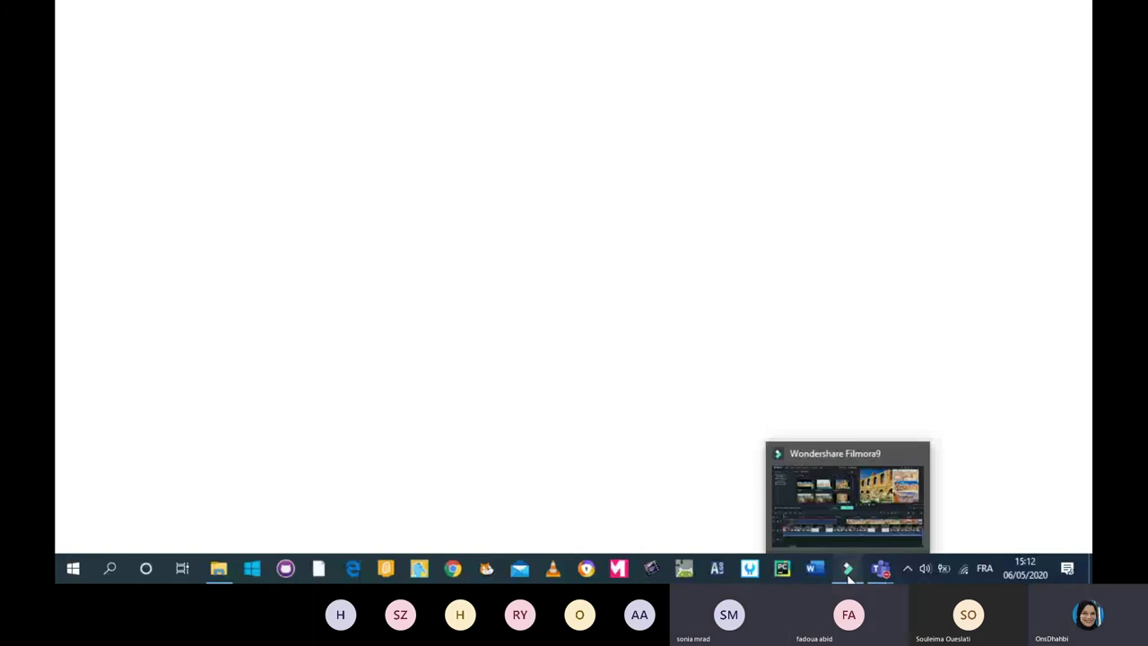
click(848, 574)
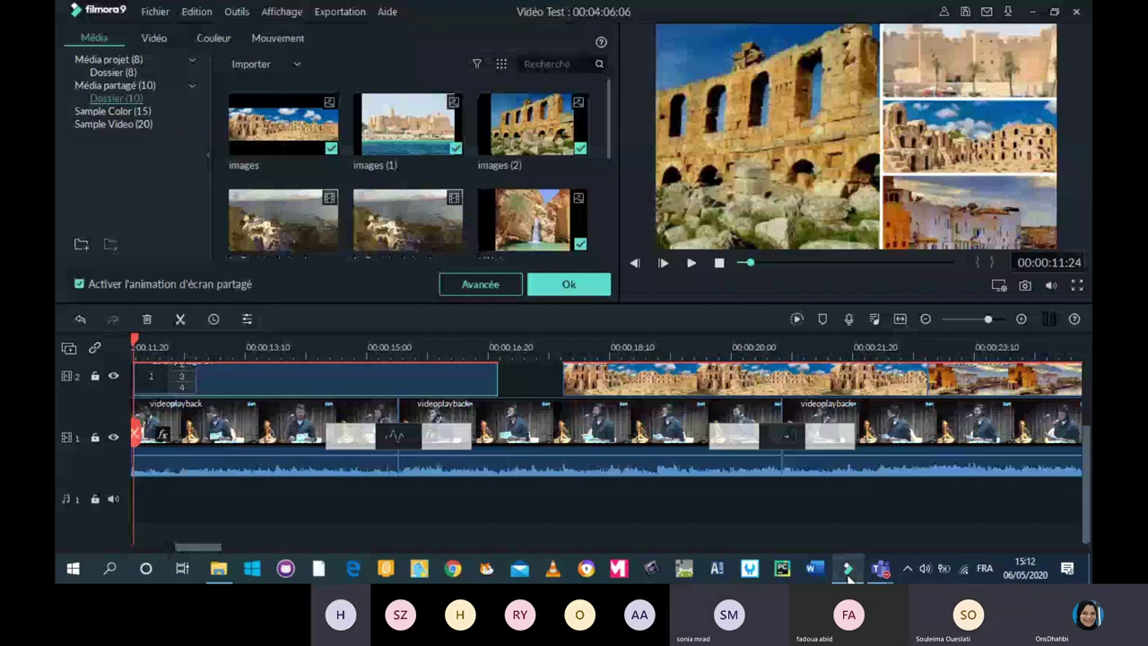
click(569, 284)
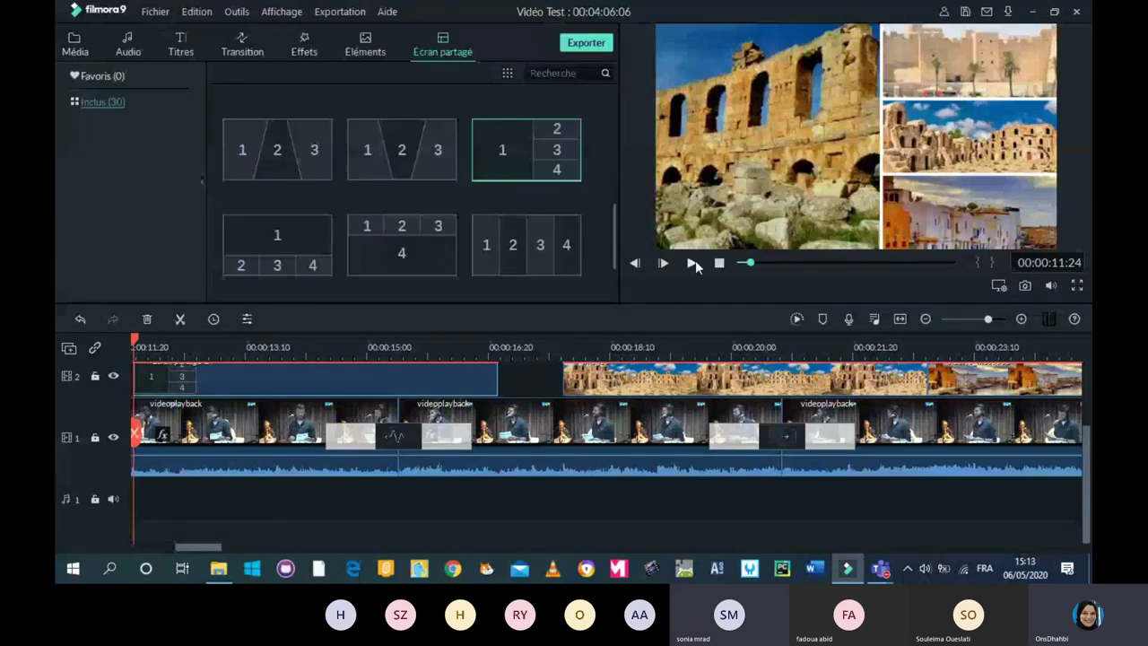
click(695, 261)
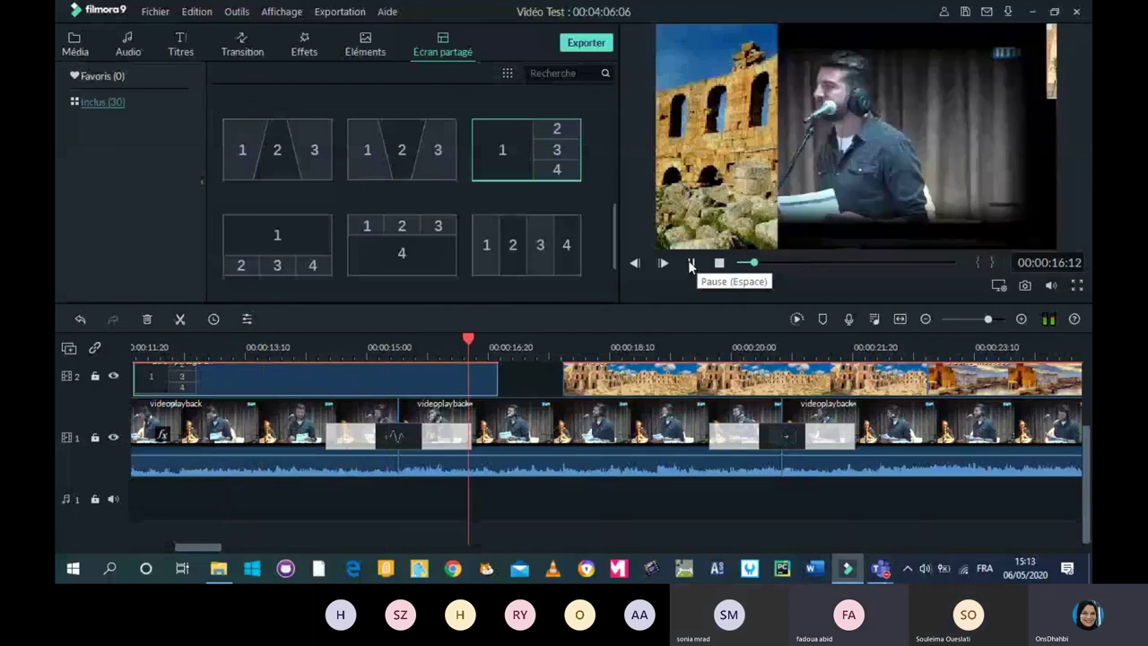
click(690, 263)
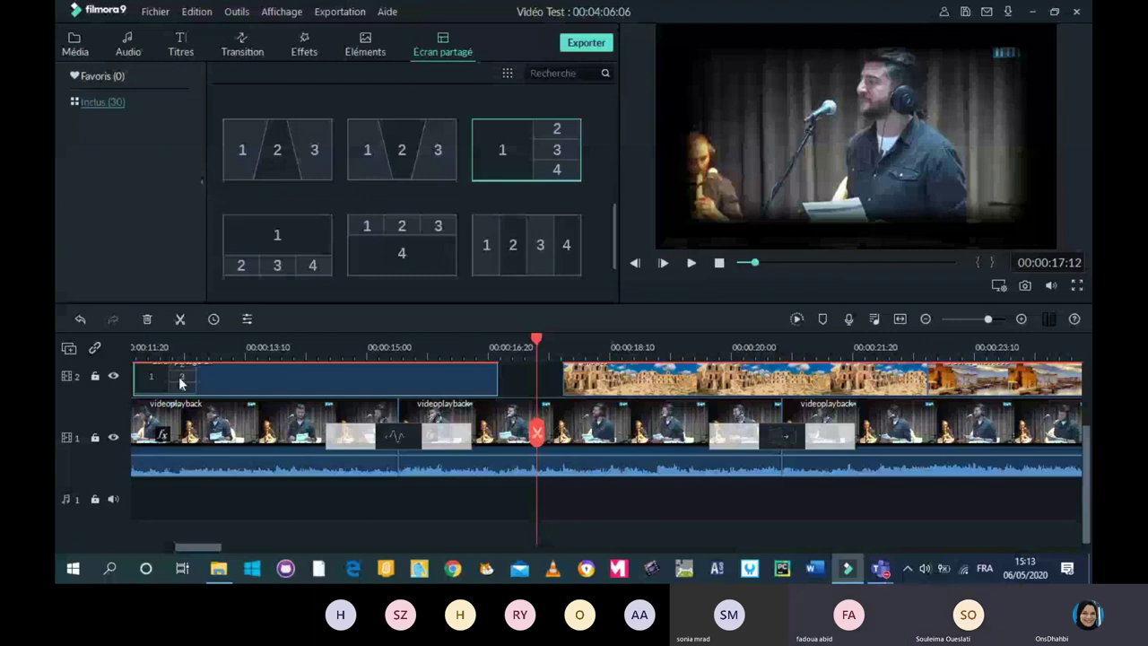
- Reopen the split screen's advanced editor and switch to the Microsoft Teams meeting
double_click(179, 383)
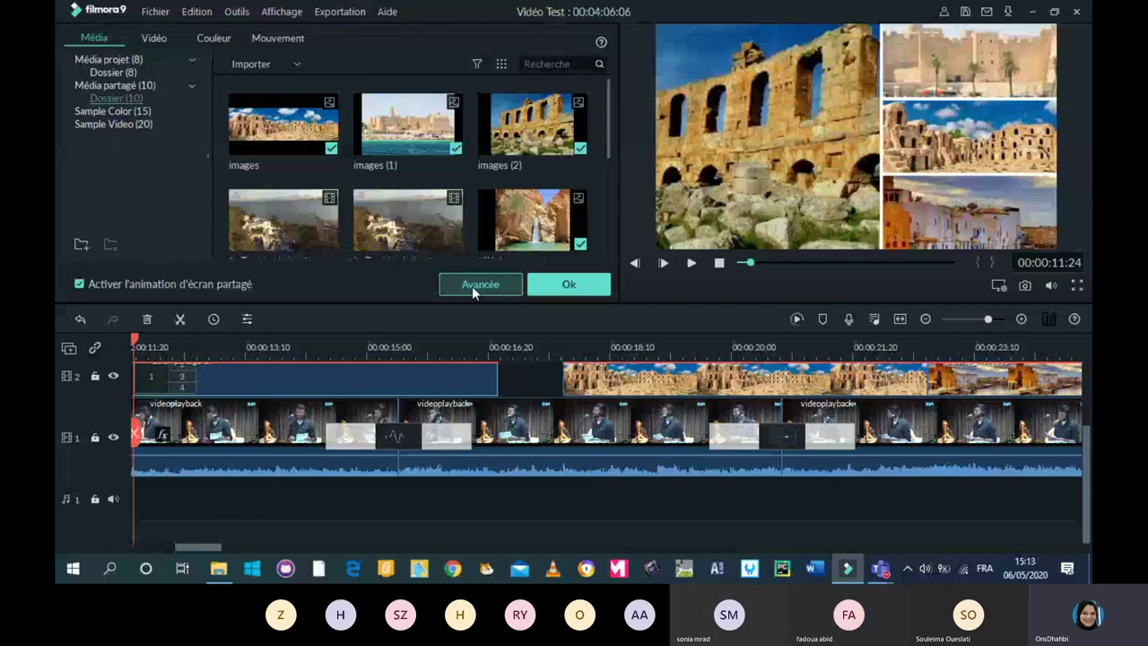
click(472, 286)
key(alt+Tab)
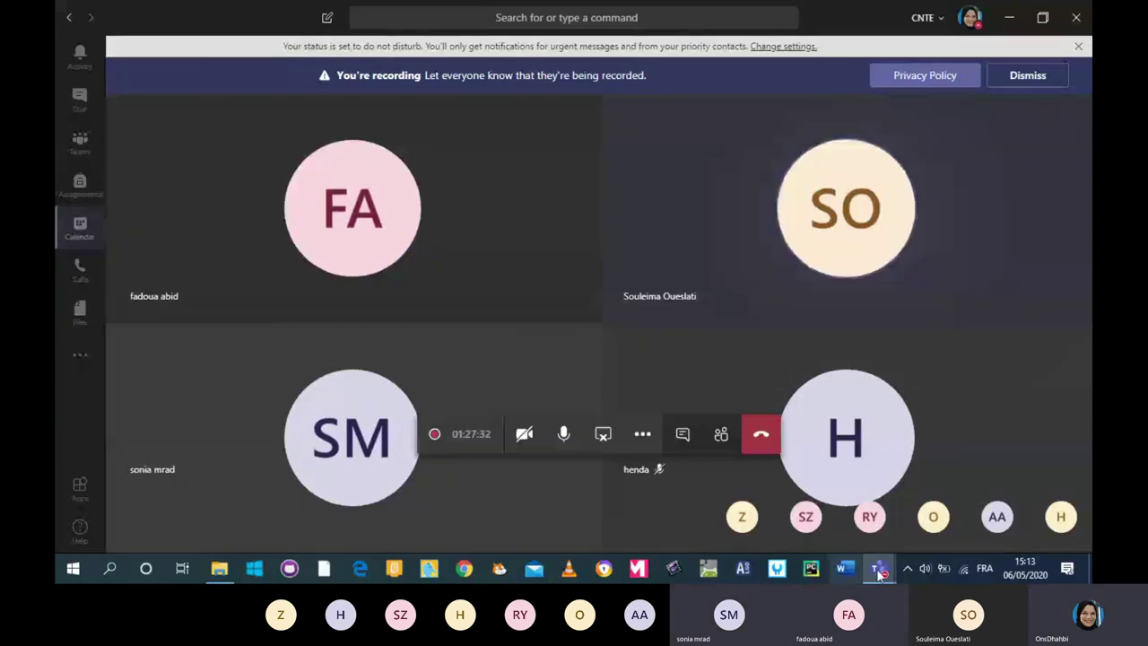
mouse_move(878, 568)
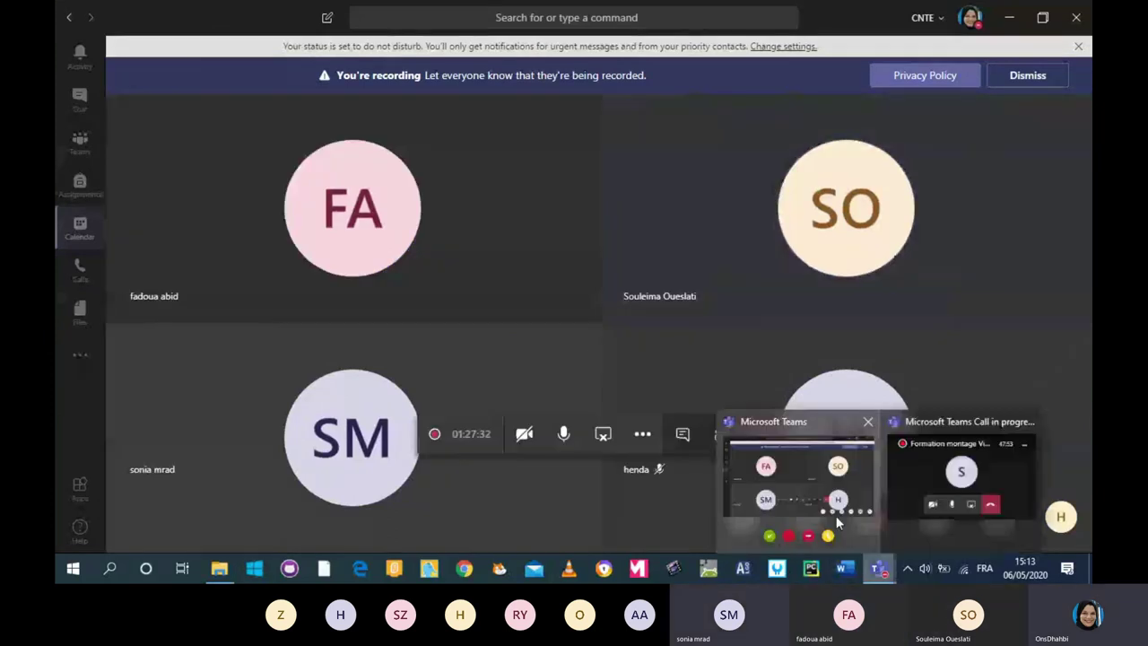